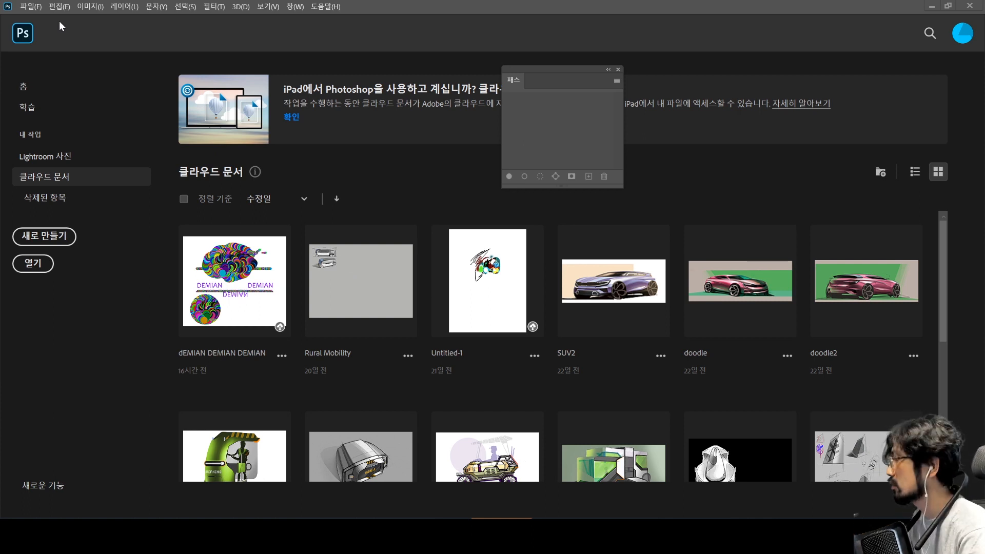
Close the floating Paths panel and create a new 1920 x 1080 pixel document from the large web preset
{"action": "left_click", "coordinate": [618, 70]}
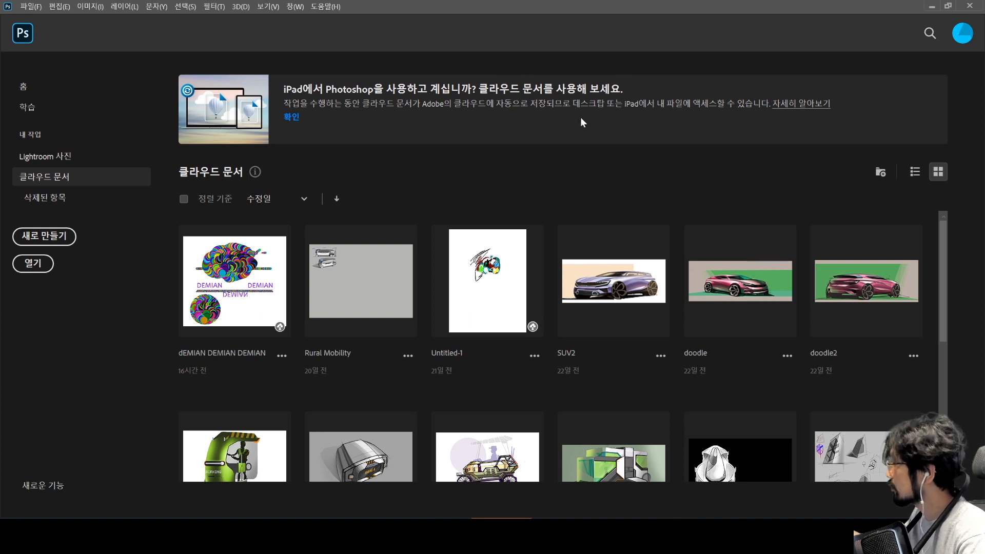
{"action": "left_click", "coordinate": [30, 6]}
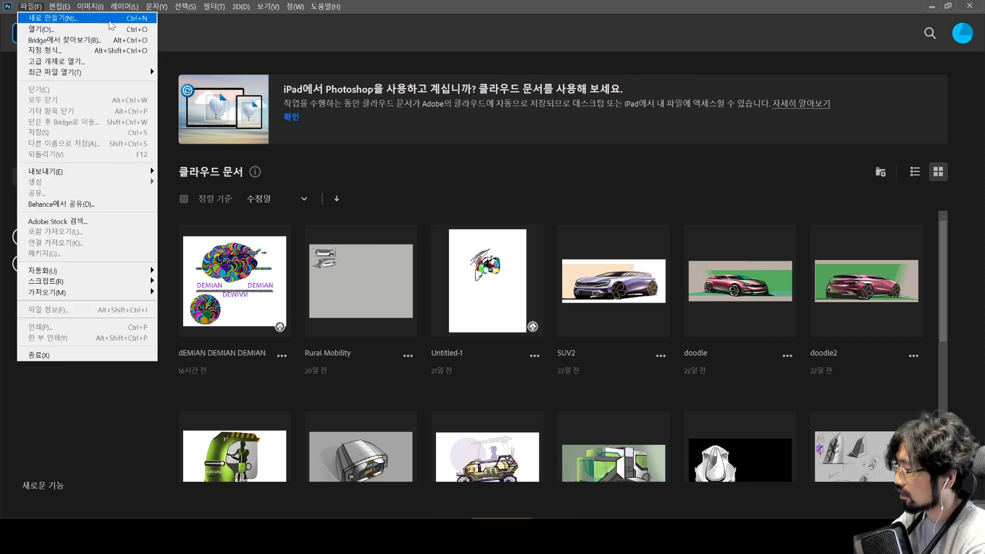
{"action": "left_click", "coordinate": [115, 20]}
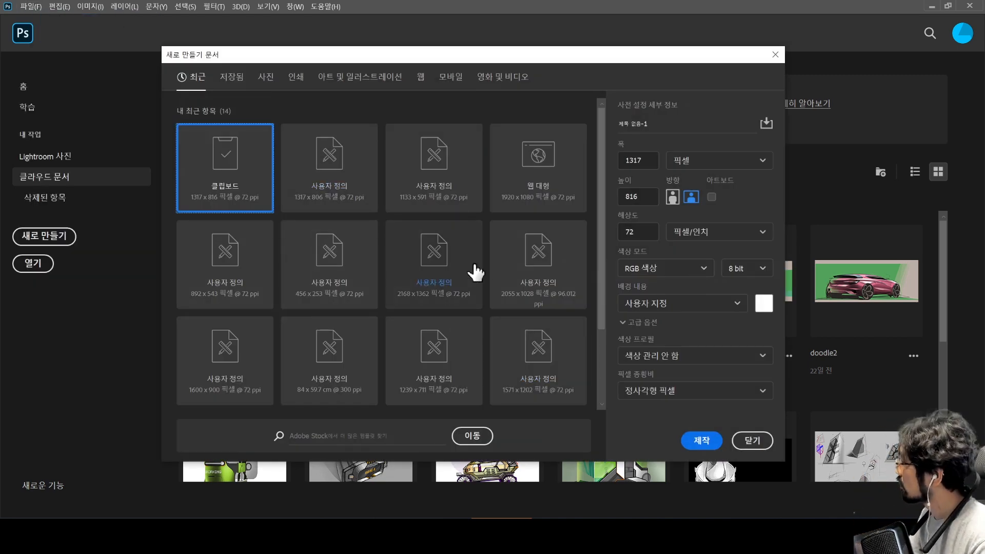
{"action": "double_click", "coordinate": [559, 194]}
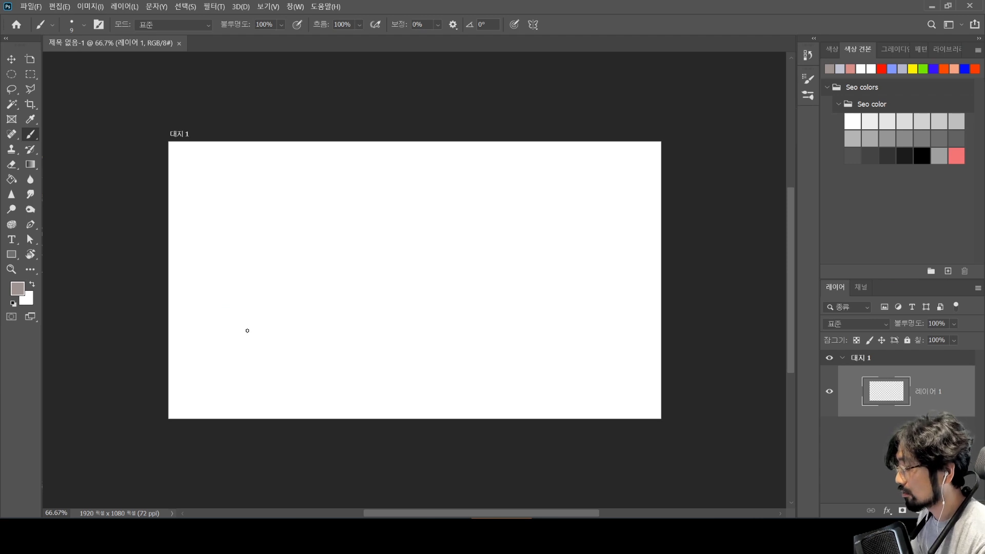
Set the foreground colour to a bright red-orange and activate the Brush tool
{"action": "left_click", "coordinate": [23, 292]}
{"action": "mouse_move", "coordinate": [743, 209]}
{"action": "left_mouse_down"}
{"action": "mouse_move", "coordinate": [869, 156]}
{"action": "mouse_move", "coordinate": [882, 194]}
{"action": "mouse_move", "coordinate": [820, 208]}
{"action": "mouse_move", "coordinate": [840, 195]}
{"action": "left_mouse_up"}
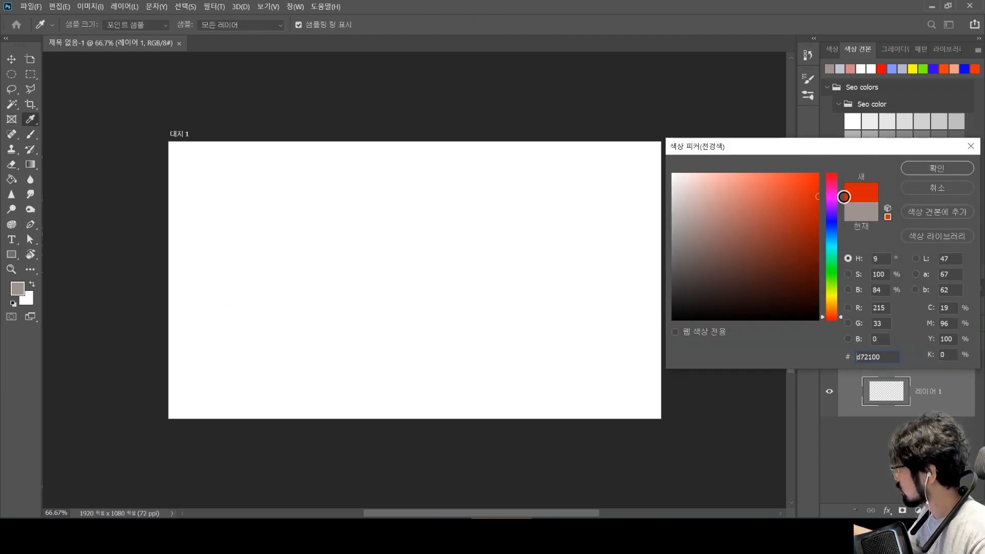
{"action": "left_click", "coordinate": [937, 168]}
{"action": "key", "text": "b"}
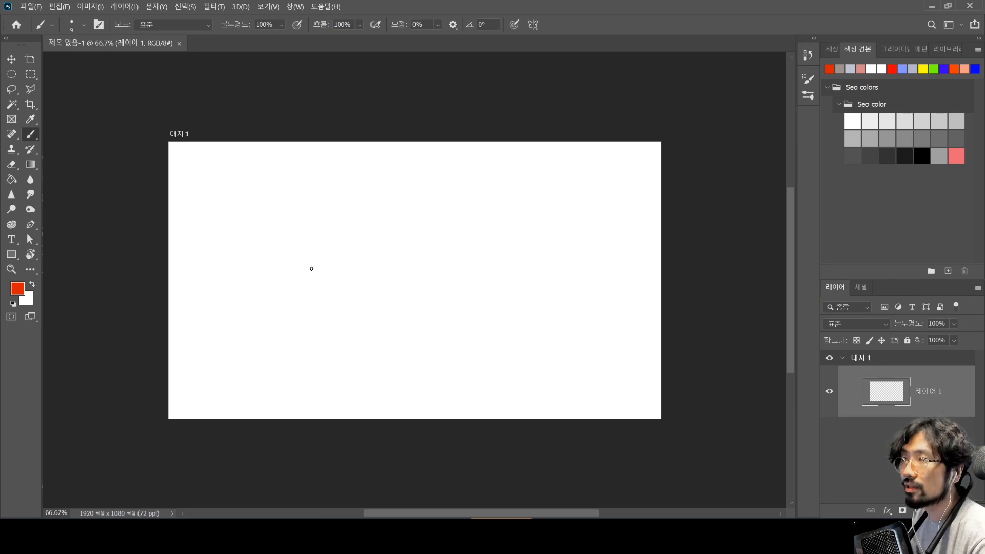
Try wavy test strokes on the blank artboard, enlarging the brush to 43 px and 159 px
{"action": "left_click_drag", "start_coordinate": [282, 259], "coordinate": [416, 254]}
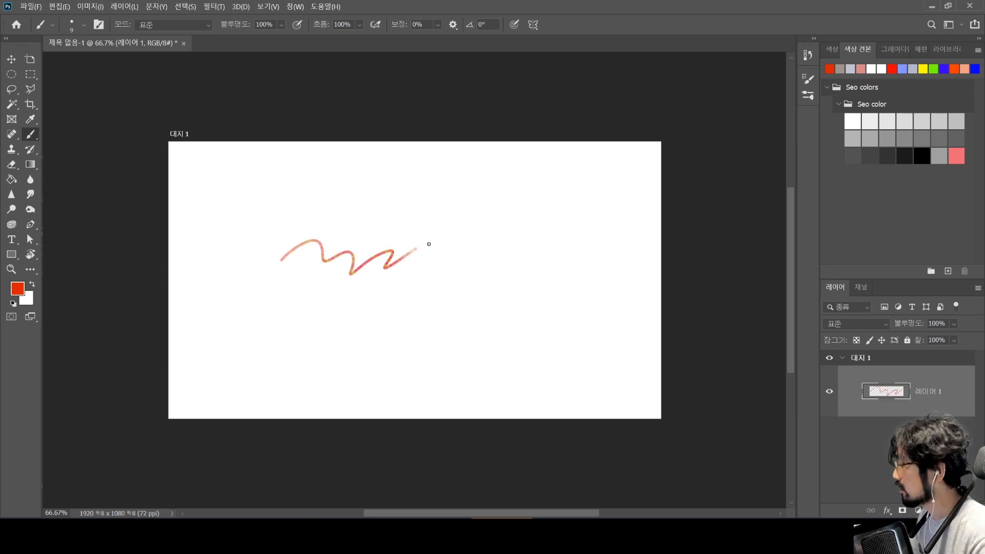
{"action": "key", "text": "ctrl+z"}
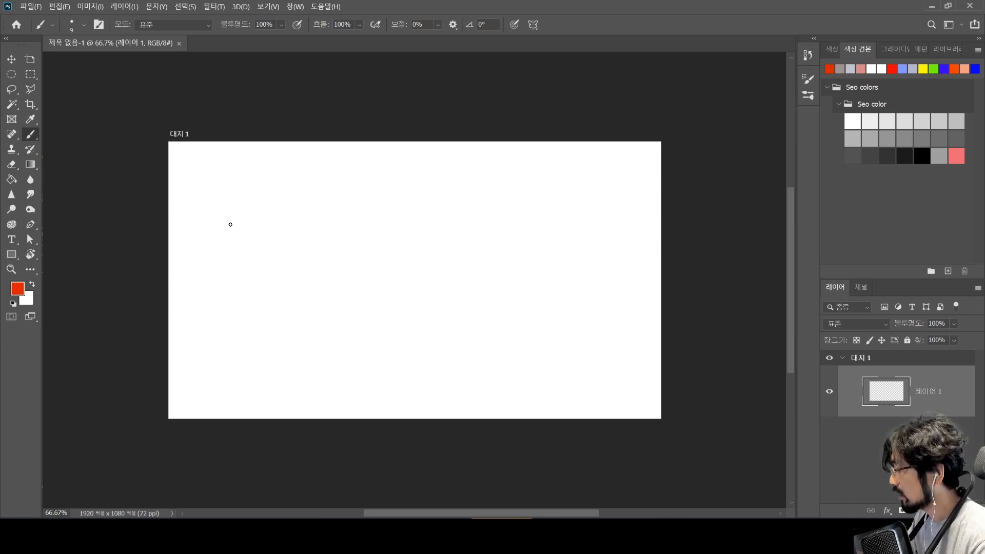
{"action": "mouse_move", "coordinate": [231, 224]}
{"action": "left_mouse_down"}
{"action": "mouse_move", "coordinate": [260, 218]}
{"action": "mouse_move", "coordinate": [344, 248]}
{"action": "mouse_move", "coordinate": [421, 328]}
{"action": "left_mouse_up"}
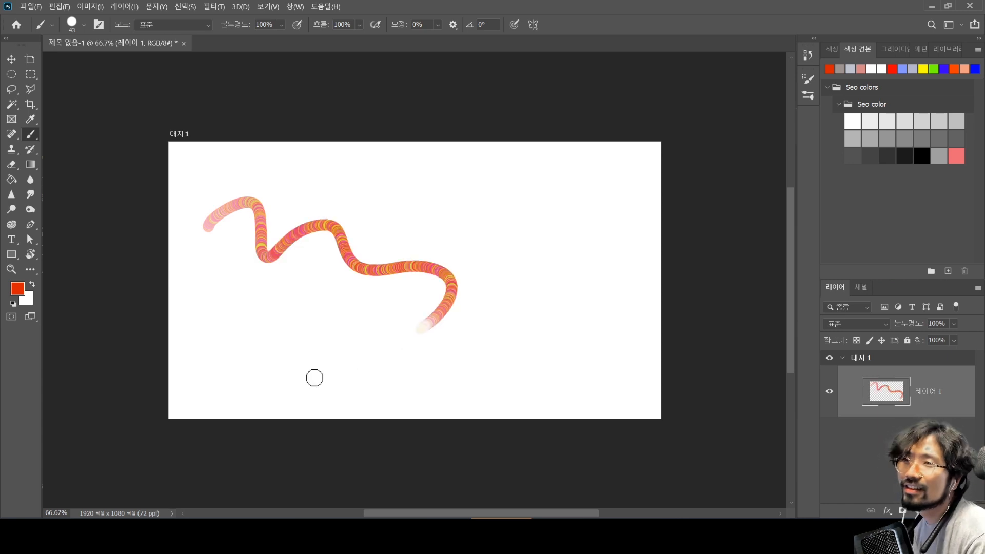
{"action": "left_click_drag", "start_coordinate": [325, 264], "coordinate": [348, 259]}
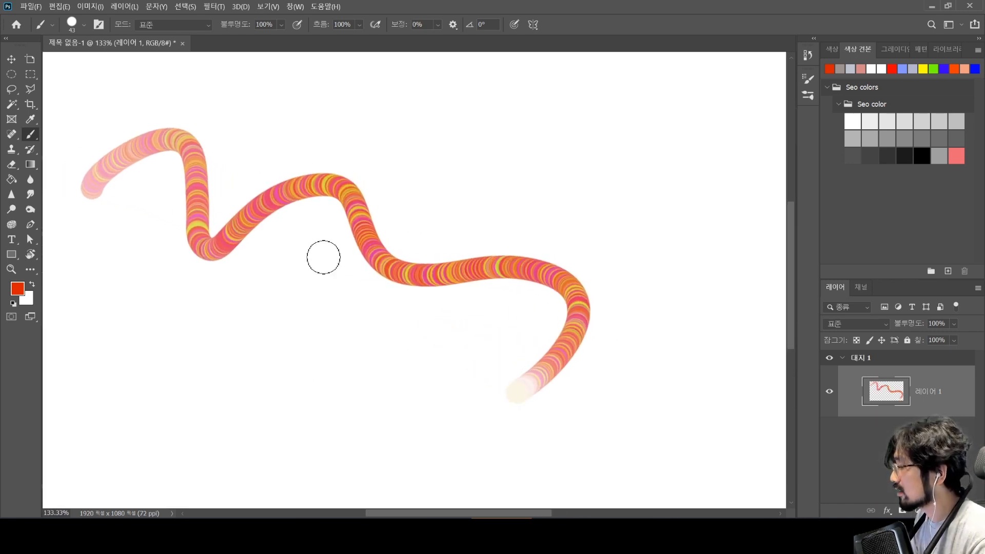
{"action": "mouse_move", "coordinate": [135, 261]}
{"action": "left_mouse_down"}
{"action": "mouse_move", "coordinate": [148, 291]}
{"action": "mouse_move", "coordinate": [275, 185]}
{"action": "mouse_move", "coordinate": [230, 270]}
{"action": "mouse_move", "coordinate": [308, 246]}
{"action": "left_mouse_up"}
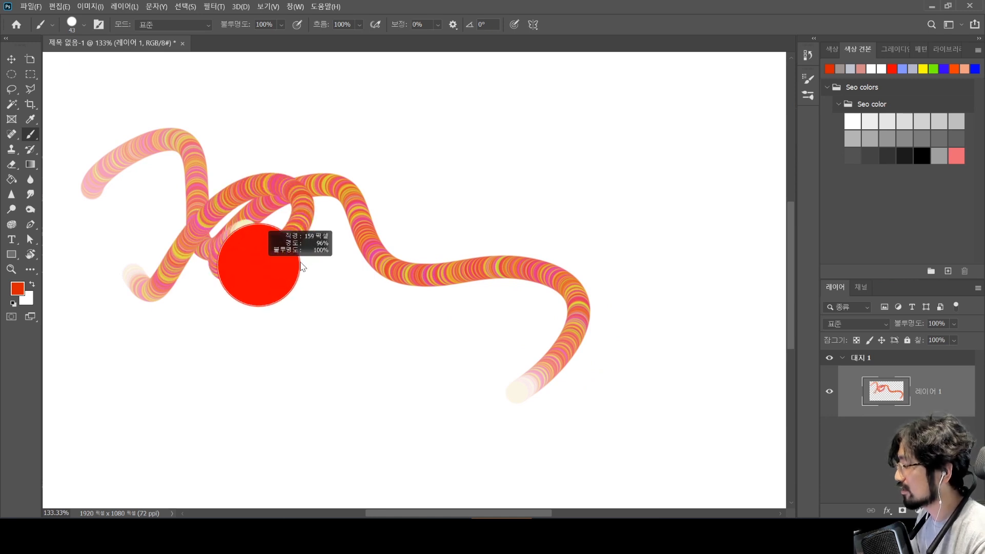
{"action": "mouse_move", "coordinate": [225, 305]}
{"action": "left_mouse_down"}
{"action": "mouse_move", "coordinate": [290, 280]}
{"action": "mouse_move", "coordinate": [304, 342]}
{"action": "mouse_move", "coordinate": [362, 237]}
{"action": "mouse_move", "coordinate": [307, 304]}
{"action": "mouse_move", "coordinate": [398, 216]}
{"action": "mouse_move", "coordinate": [260, 243]}
{"action": "mouse_move", "coordinate": [317, 308]}
{"action": "mouse_move", "coordinate": [296, 270]}
{"action": "mouse_move", "coordinate": [318, 273]}
{"action": "mouse_move", "coordinate": [315, 287]}
{"action": "mouse_move", "coordinate": [327, 274]}
{"action": "mouse_move", "coordinate": [315, 310]}
{"action": "mouse_move", "coordinate": [252, 316]}
{"action": "left_mouse_up"}
Undo all the red-orange test strokes on the layer
{"action": "key", "text": "ctrl+z"}
{"action": "key", "text": "ctrl+z"}
{"action": "key", "text": "ctrl+z"}
{"action": "key", "text": "ctrl+z"}
{"action": "key", "text": "ctrl+z"}
{"action": "key", "text": "ctrl+z"}
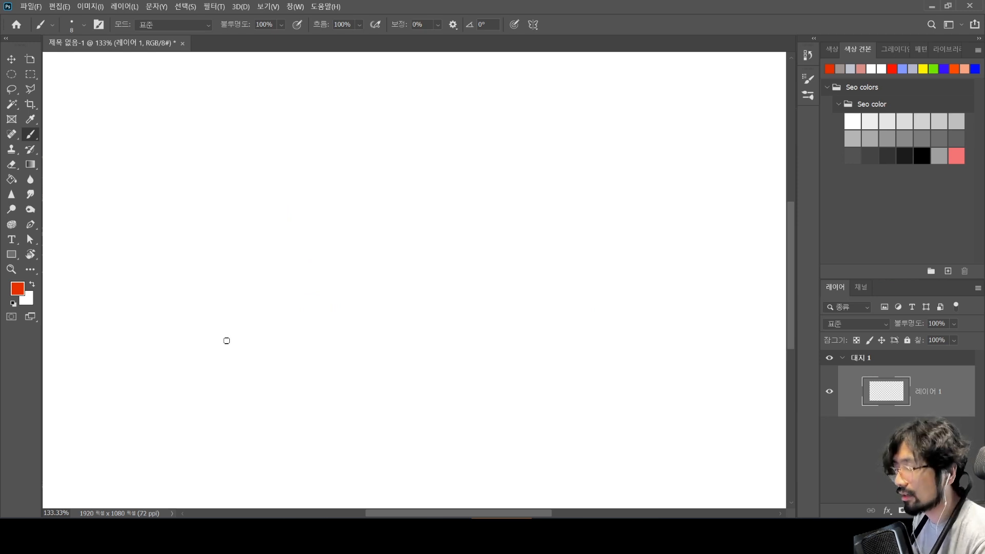
Show and hide the Brushes panel repeatedly, trying a single brush dot on the canvas and undoing it
{"action": "key", "text": "F5"}
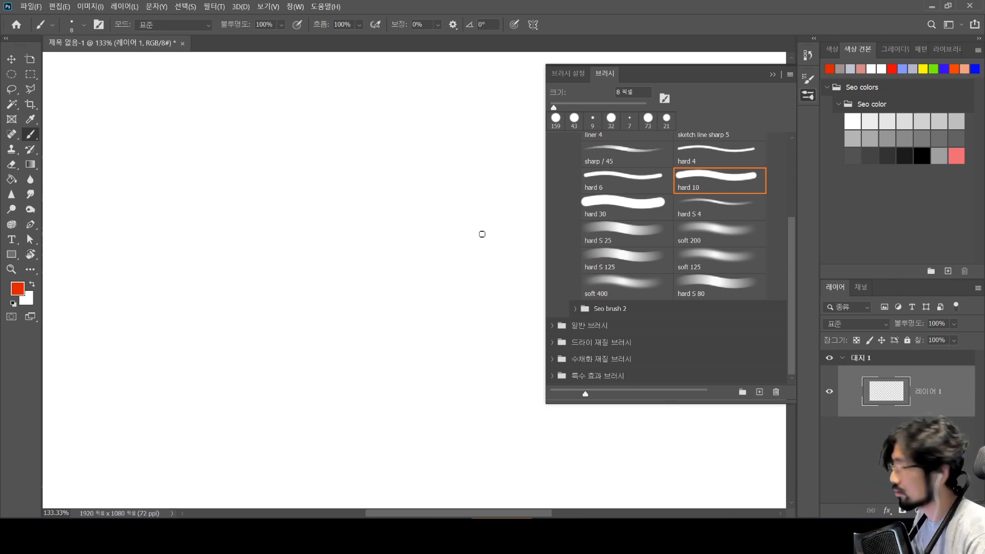
{"action": "left_click", "coordinate": [475, 247]}
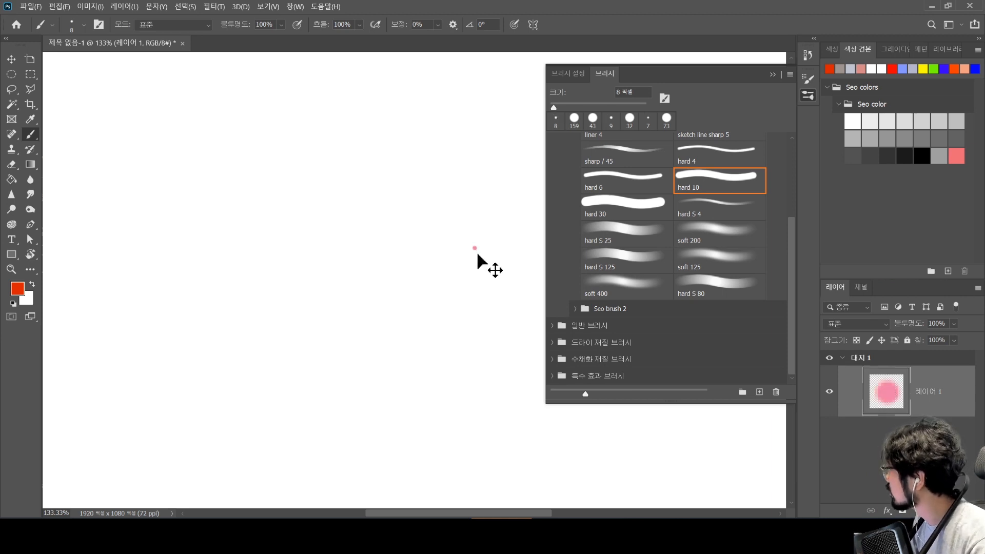
{"action": "key", "text": "ctrl+z"}
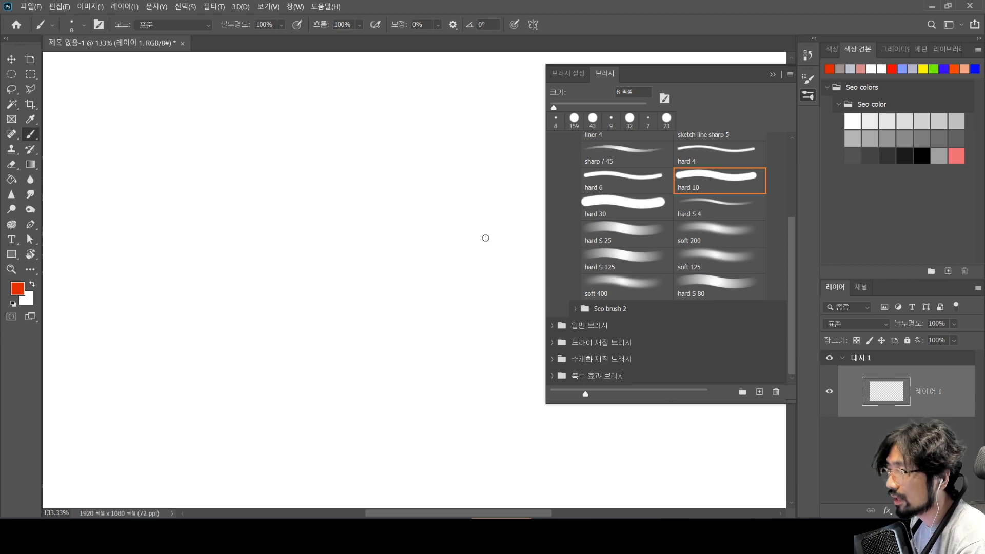
{"action": "key", "text": "F5"}
{"action": "key", "text": "F5"}
{"action": "key", "text": "F5"}
{"action": "key", "text": "F5"}
{"action": "key", "text": "F5"}
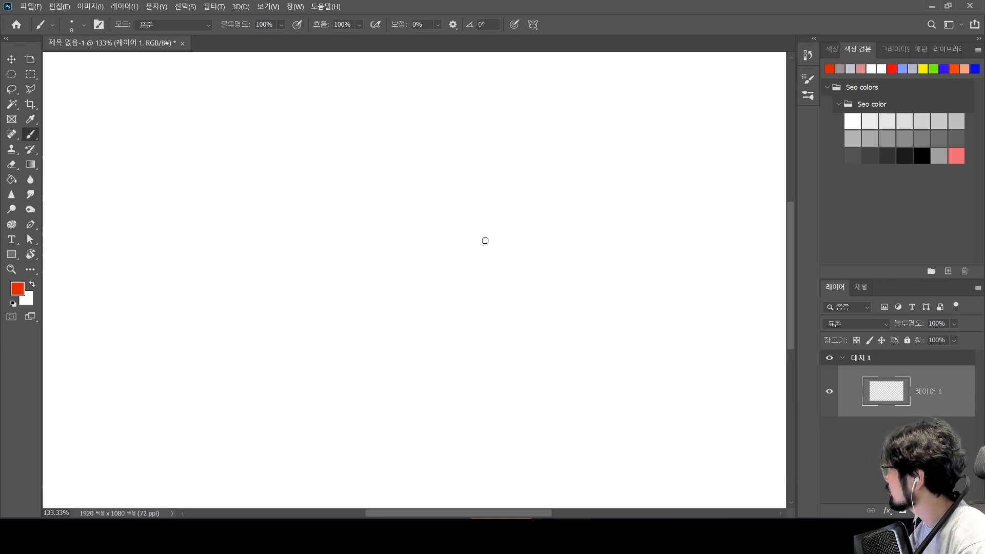
{"action": "key", "text": "F5"}
{"action": "key", "text": "F5"}
{"action": "key", "text": "F5"}
{"action": "key", "text": "F5"}
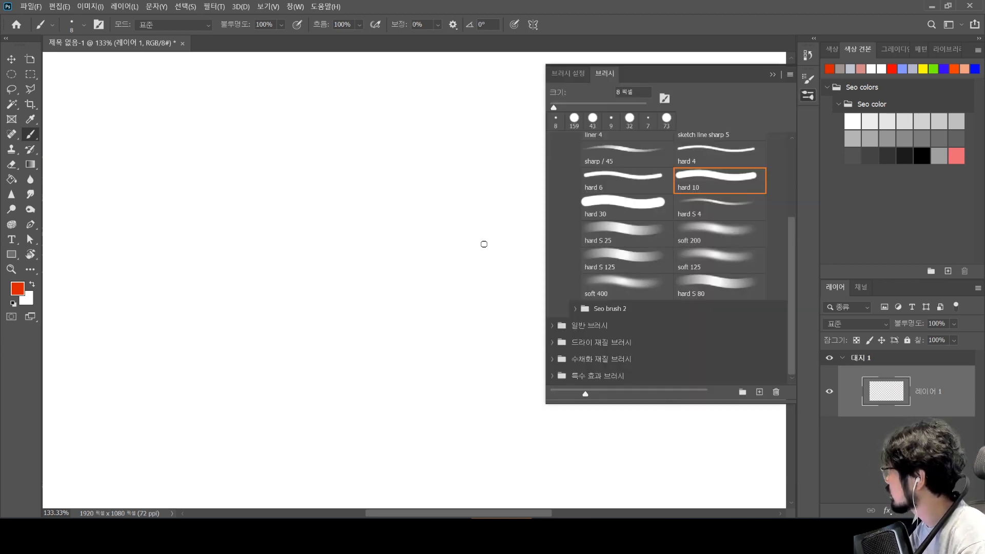
{"action": "key", "text": "F5"}
{"action": "key", "text": "F5"}
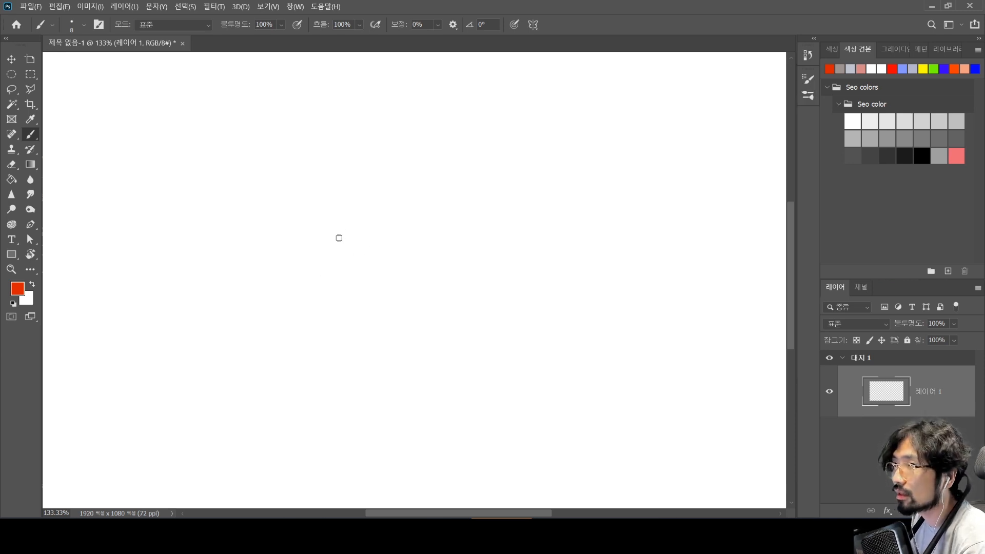
Choose the "sketch line sharp 5" brush preset, then try a stroke across the canvas and undo it
{"action": "right_click", "coordinate": [345, 231]}
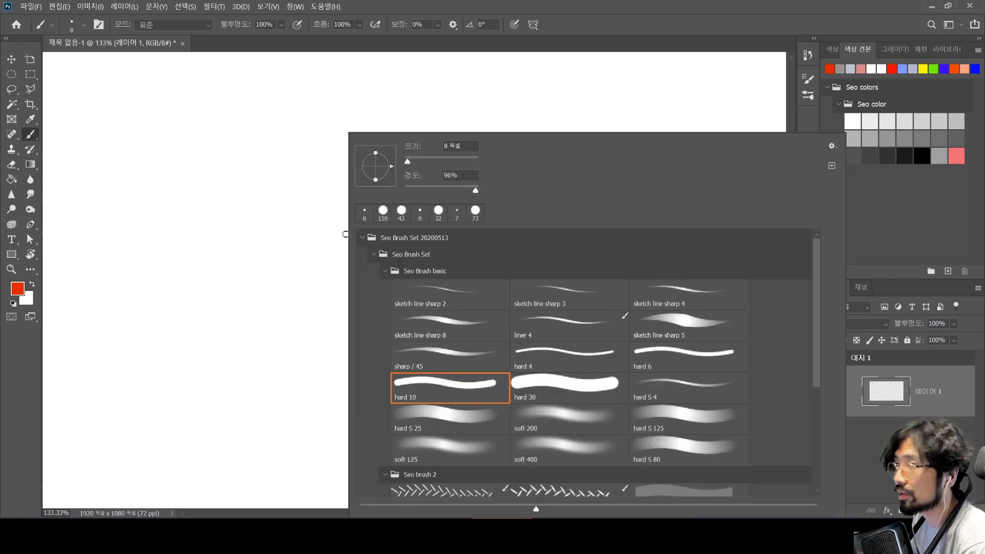
{"action": "key", "text": "Escape"}
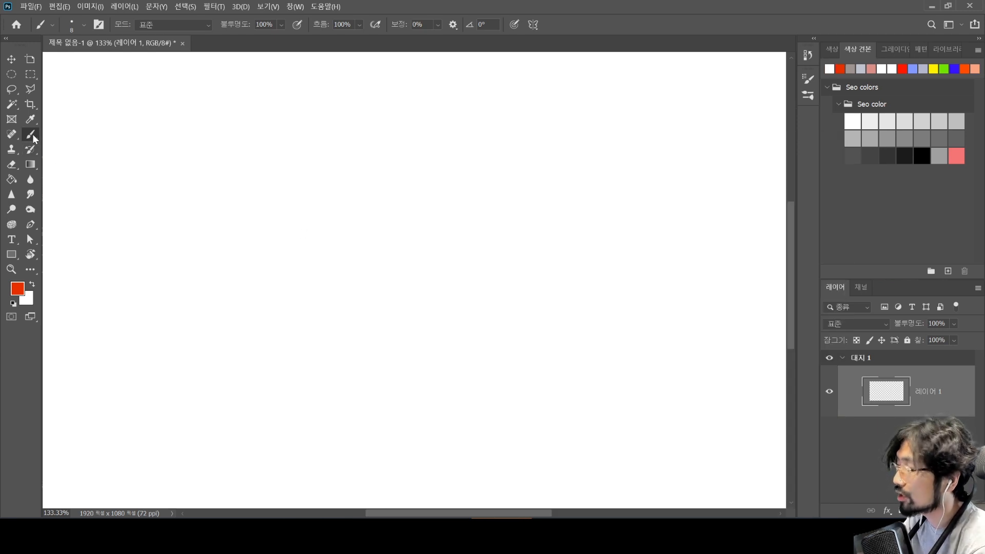
{"action": "right_click", "coordinate": [335, 224]}
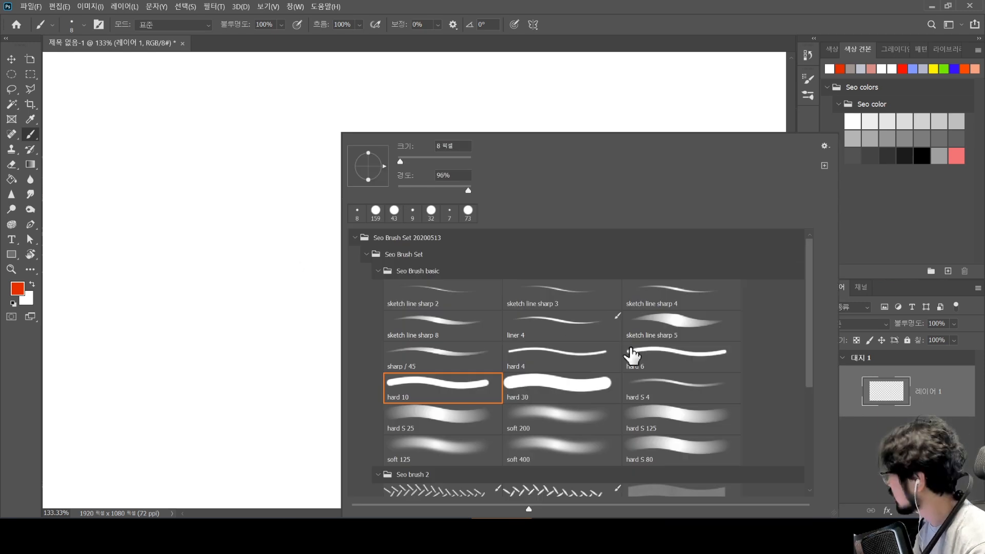
{"action": "mouse_move", "coordinate": [808, 321]}
{"action": "left_mouse_down"}
{"action": "mouse_move", "coordinate": [806, 378]}
{"action": "mouse_move", "coordinate": [811, 346]}
{"action": "left_mouse_up"}
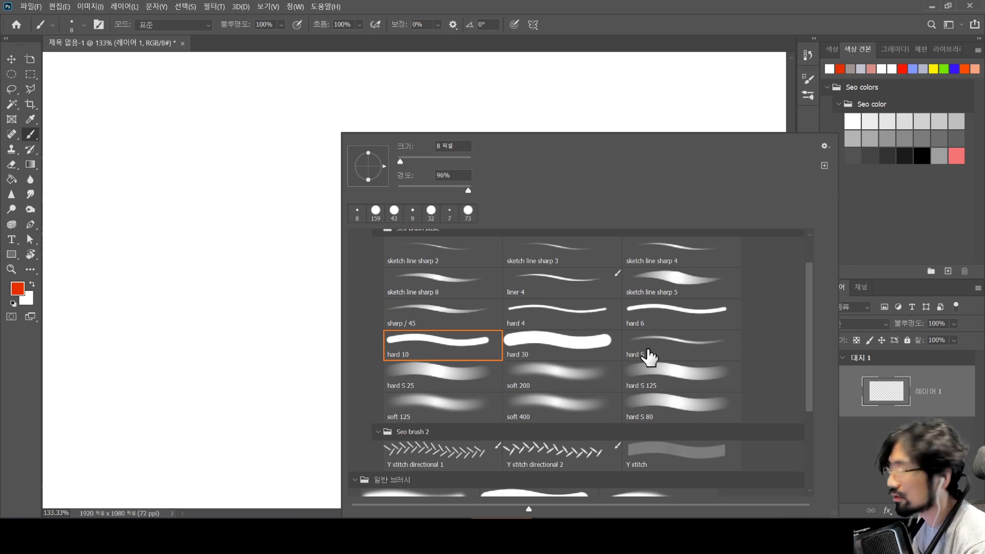
{"action": "left_click", "coordinate": [667, 282]}
{"action": "mouse_move", "coordinate": [169, 296]}
{"action": "left_mouse_down"}
{"action": "mouse_move", "coordinate": [302, 284]}
{"action": "mouse_move", "coordinate": [398, 257]}
{"action": "left_mouse_up"}
{"action": "key", "text": "s"}
{"action": "key", "text": "ctrl+z"}
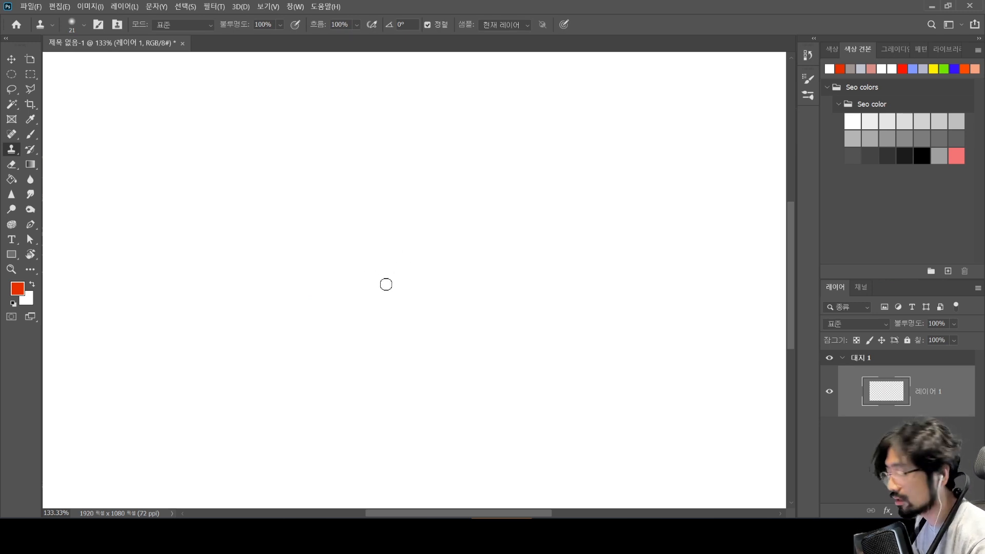
Open the Brush Settings and reactivate the Brush tool
{"action": "key", "text": "F5"}
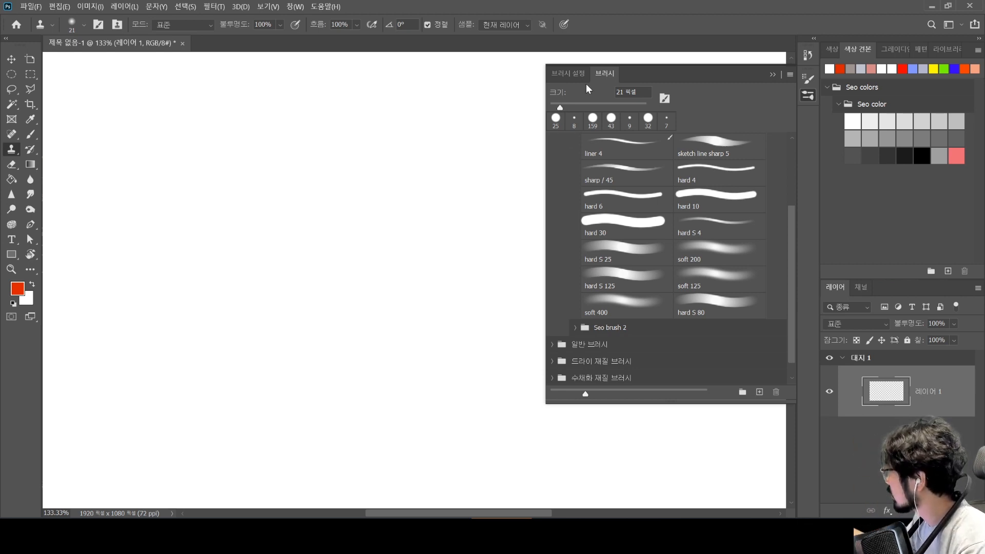
{"action": "left_click", "coordinate": [605, 74]}
{"action": "key", "text": "F5"}
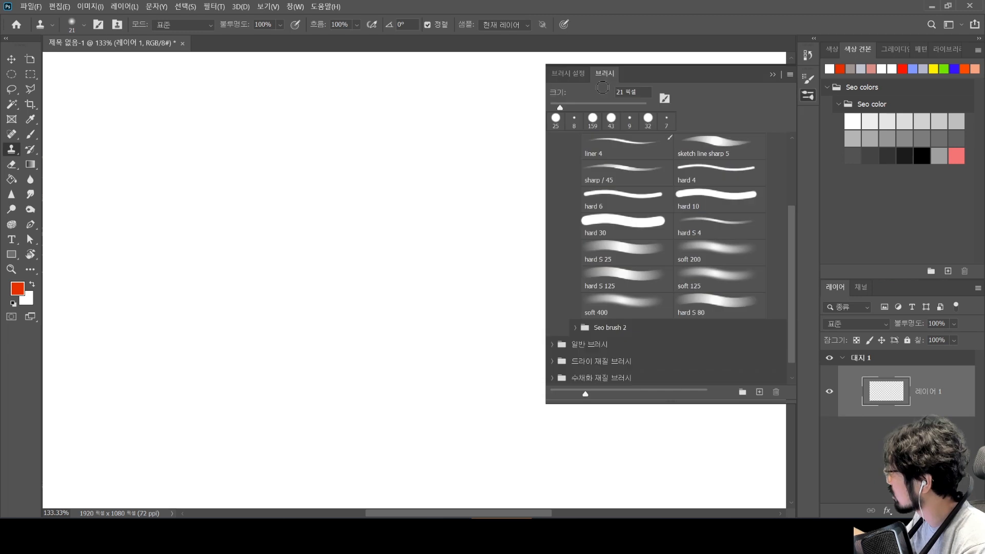
{"action": "left_click", "coordinate": [576, 74]}
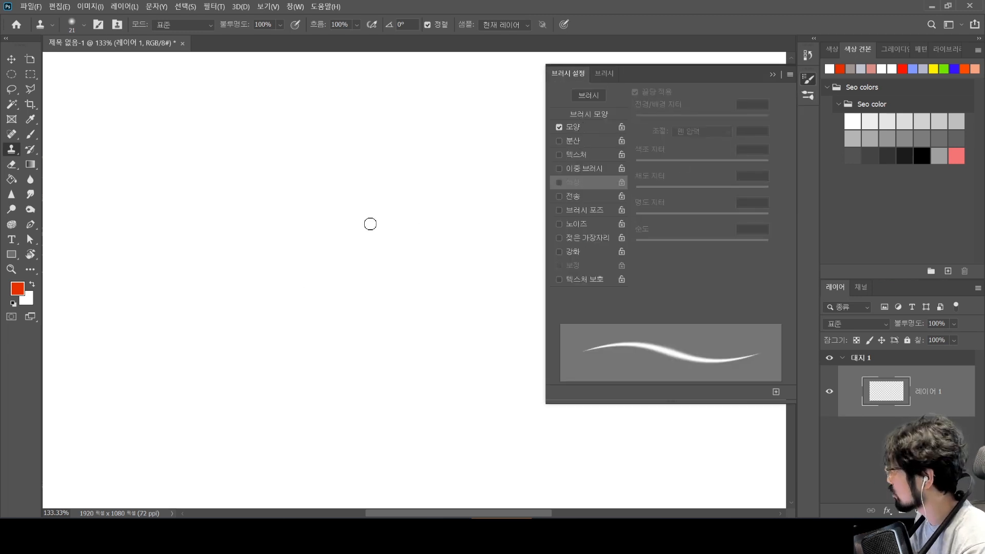
{"action": "key", "text": "b"}
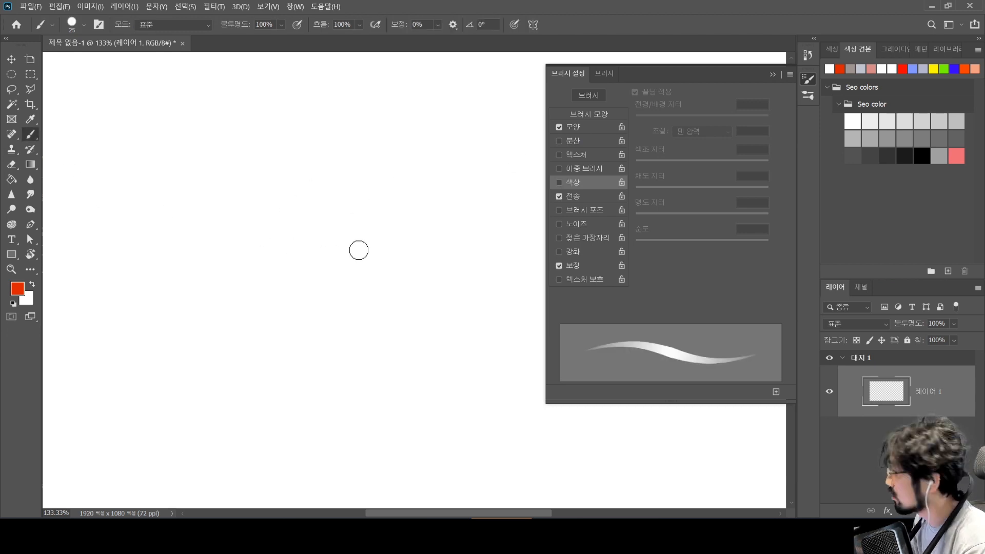
With black as the foreground colour, enlarge the brush tip to 83 px and paint a short, thick wavy stroke
{"action": "left_click", "coordinate": [922, 155]}
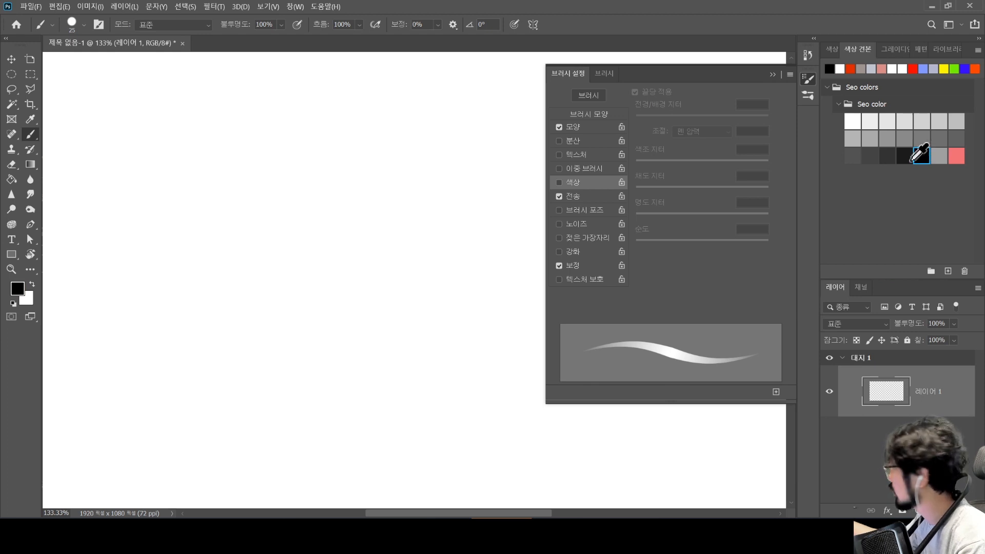
{"action": "left_click", "coordinate": [611, 114]}
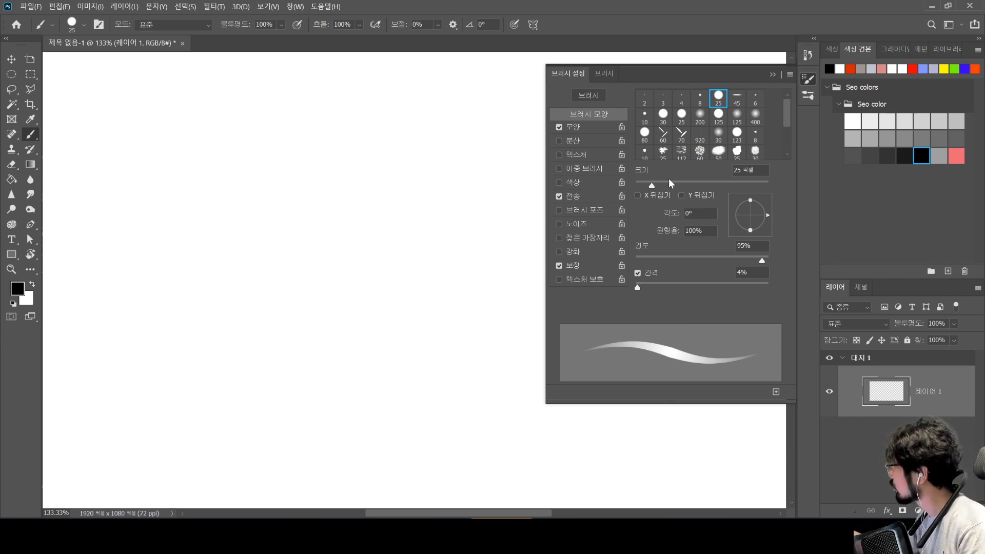
{"action": "mouse_move", "coordinate": [652, 185]}
{"action": "left_mouse_down"}
{"action": "mouse_move", "coordinate": [697, 180]}
{"action": "mouse_move", "coordinate": [677, 183]}
{"action": "mouse_move", "coordinate": [690, 186]}
{"action": "left_mouse_up"}
{"action": "mouse_move", "coordinate": [260, 192]}
{"action": "left_mouse_down"}
{"action": "mouse_move", "coordinate": [263, 205]}
{"action": "mouse_move", "coordinate": [354, 225]}
{"action": "left_mouse_up"}
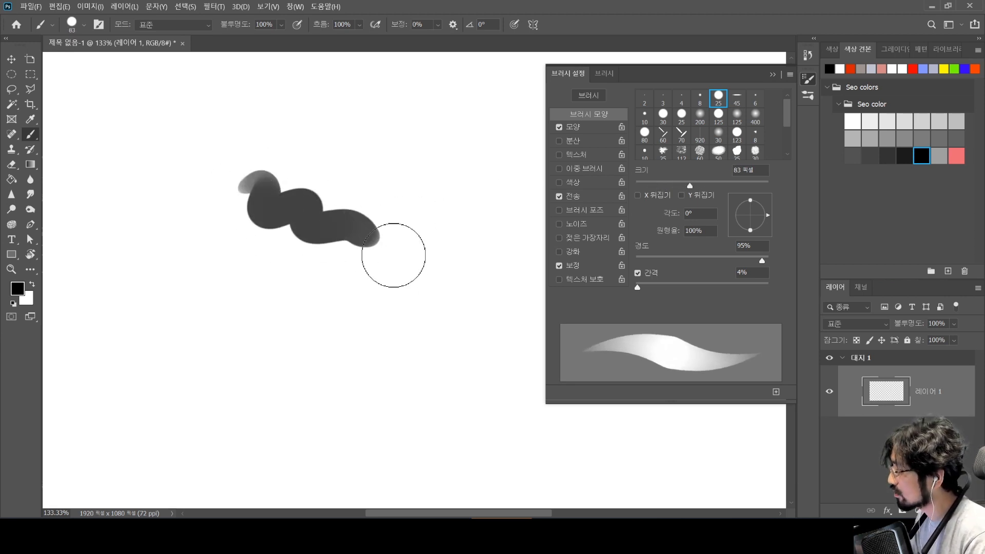
Pick the 2 px brush tip, set its size to 19 px and paint a thin wavy stroke below the thick one
{"action": "left_click", "coordinate": [644, 97]}
{"action": "left_click_drag", "start_coordinate": [638, 184], "coordinate": [649, 186]}
{"action": "mouse_move", "coordinate": [236, 262]}
{"action": "left_mouse_down"}
{"action": "mouse_move", "coordinate": [334, 275]}
{"action": "mouse_move", "coordinate": [375, 267]}
{"action": "left_mouse_up"}
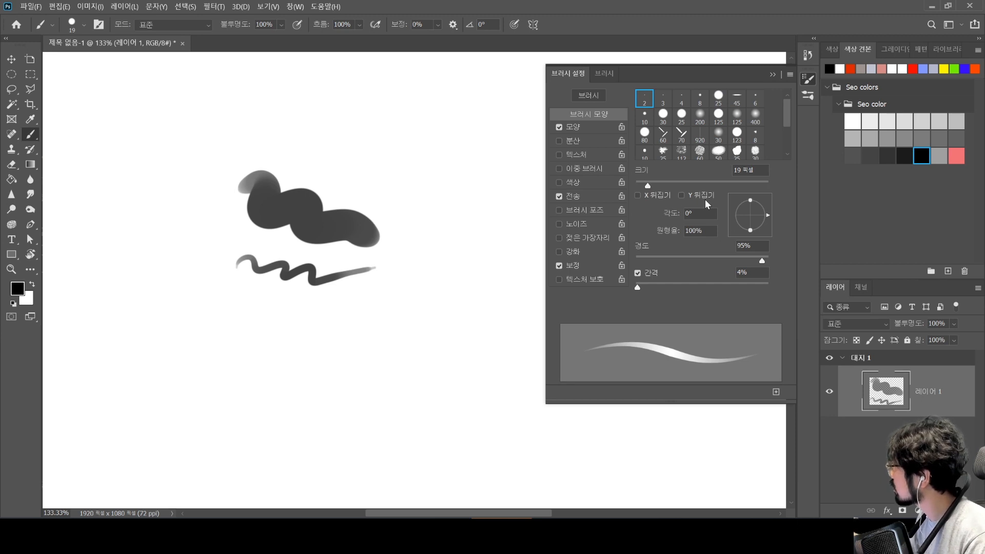
Flatten the brush tip to 43% roundness at an angle of 2° and enlarge it to 167 px
{"action": "left_click_drag", "start_coordinate": [752, 203], "coordinate": [754, 211]}
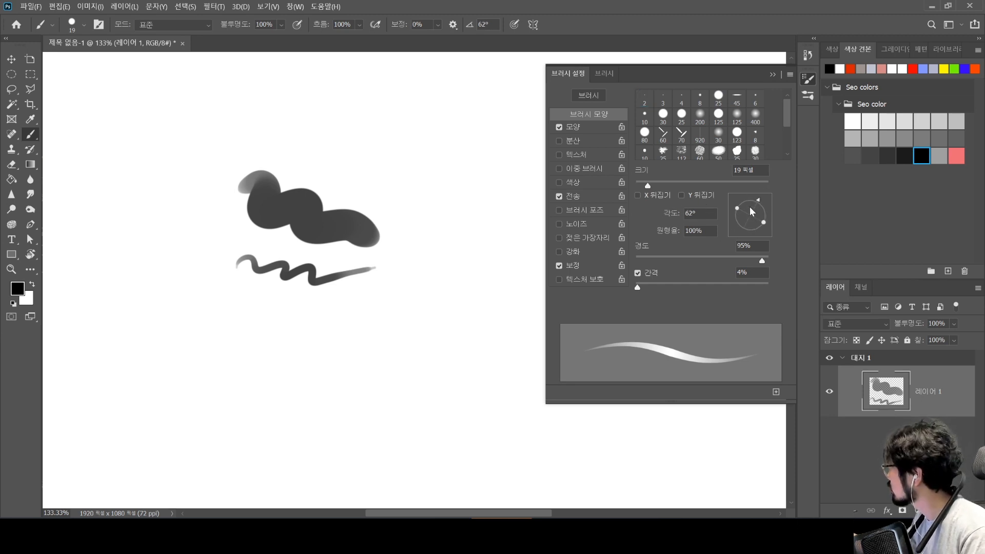
{"action": "left_click_drag", "start_coordinate": [743, 210], "coordinate": [773, 215]}
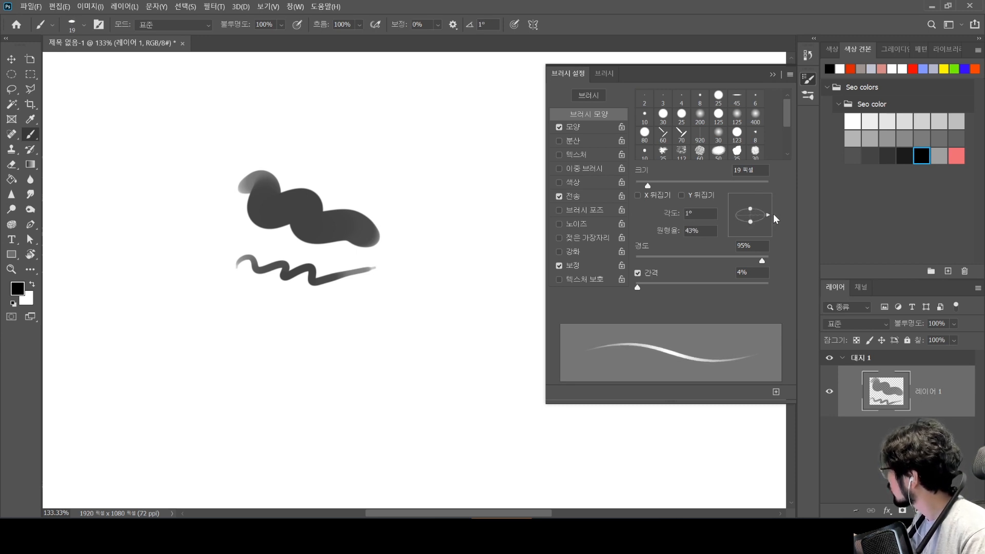
{"action": "right_click", "coordinate": [370, 308], "text": "alt"}
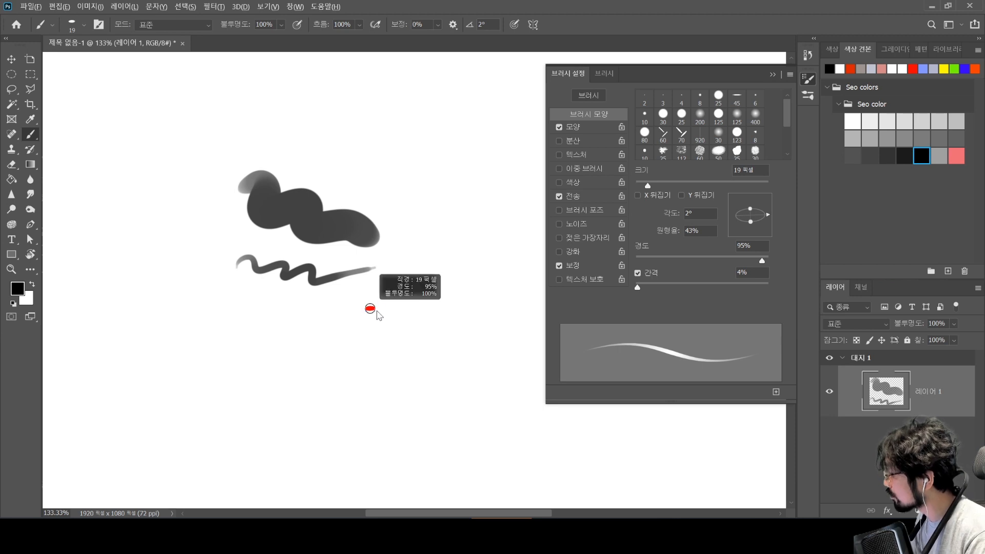
{"action": "mouse_move", "coordinate": [401, 308]}
{"action": "left_mouse_down"}
{"action": "mouse_move", "coordinate": [433, 306]}
{"action": "mouse_move", "coordinate": [418, 302]}
{"action": "left_mouse_up"}
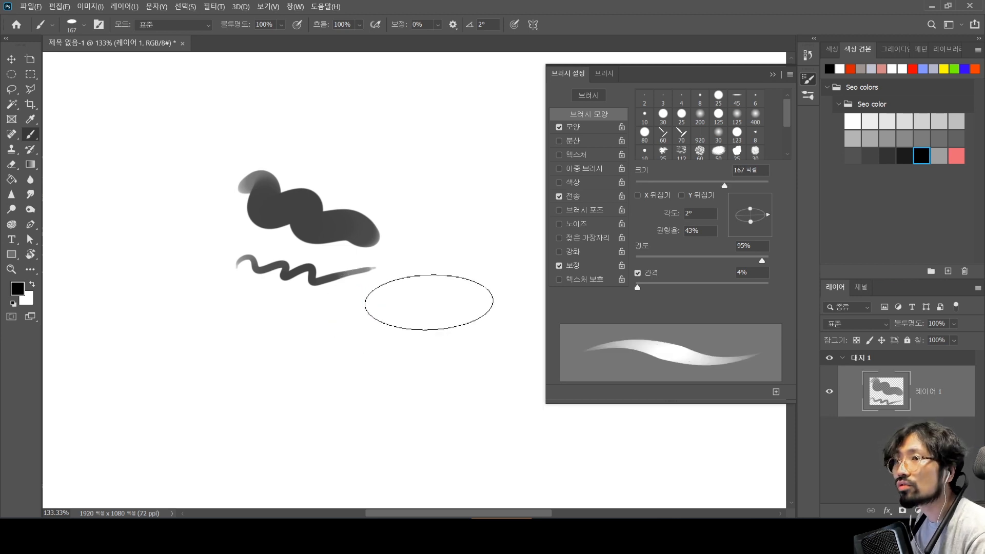
Set the brush tip to 132 px, 33° angle and 12% roundness, then paint a zigzag test stroke and undo it
{"action": "left_click_drag", "start_coordinate": [767, 214], "coordinate": [766, 204]}
{"action": "left_click_drag", "start_coordinate": [318, 334], "coordinate": [305, 346]}
{"action": "left_click_drag", "start_coordinate": [755, 217], "coordinate": [749, 214]}
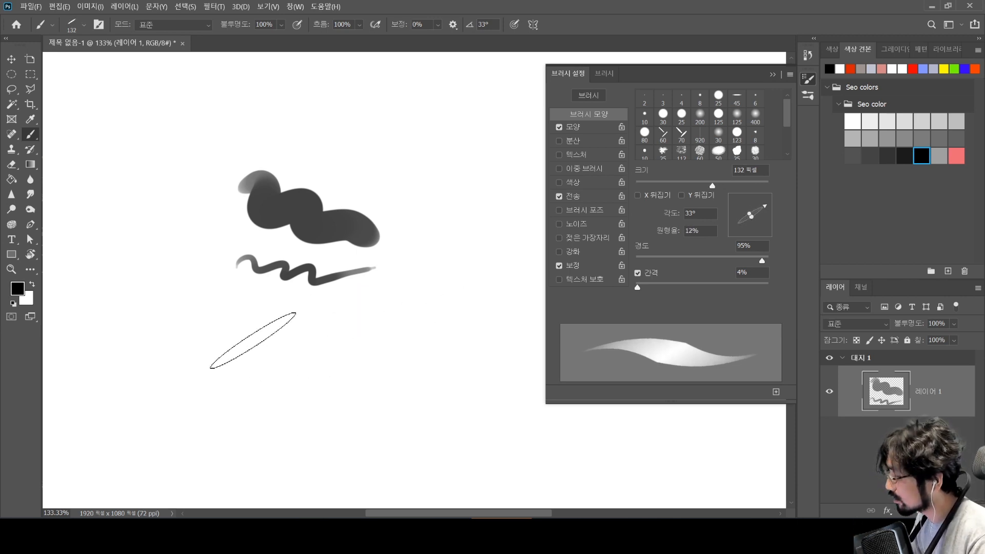
{"action": "mouse_move", "coordinate": [257, 336]}
{"action": "left_mouse_down"}
{"action": "mouse_move", "coordinate": [278, 348]}
{"action": "mouse_move", "coordinate": [372, 316]}
{"action": "mouse_move", "coordinate": [423, 272]}
{"action": "left_mouse_up"}
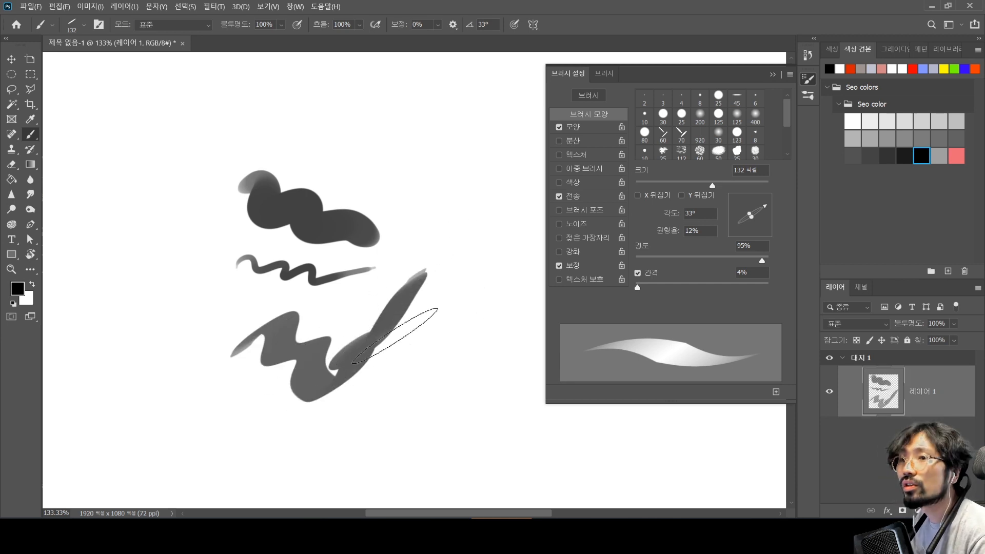
{"action": "key", "text": "ctrl+z"}
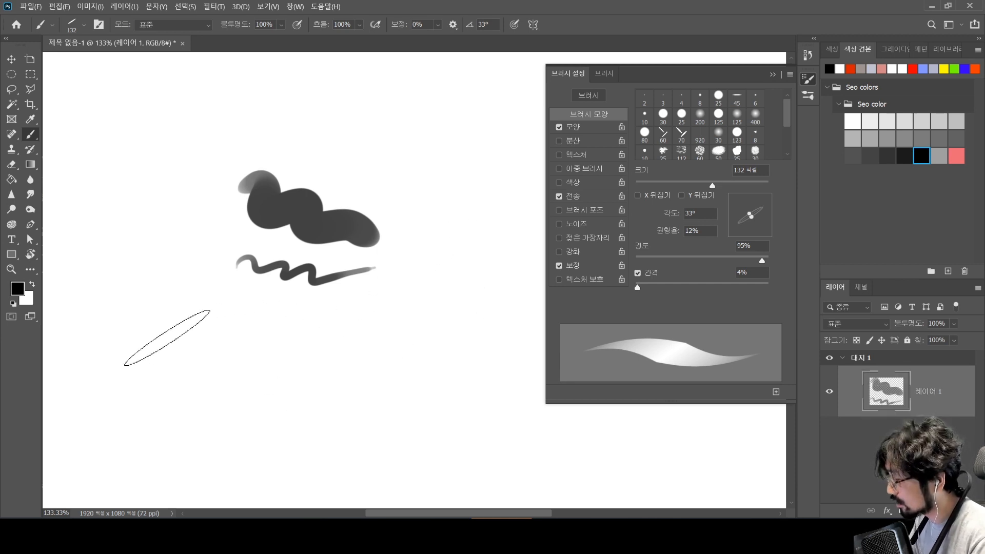
Paint a row of calligraphic, letter-like strokes below the wavy ones, reducing the slanted flat tip to 61 px
{"action": "mouse_move", "coordinate": [167, 340]}
{"action": "left_mouse_down"}
{"action": "mouse_move", "coordinate": [129, 358]}
{"action": "mouse_move", "coordinate": [174, 326]}
{"action": "mouse_move", "coordinate": [138, 406]}
{"action": "left_mouse_up"}
{"action": "mouse_move", "coordinate": [183, 311]}
{"action": "left_mouse_down"}
{"action": "mouse_move", "coordinate": [218, 382]}
{"action": "mouse_move", "coordinate": [233, 367]}
{"action": "left_mouse_up"}
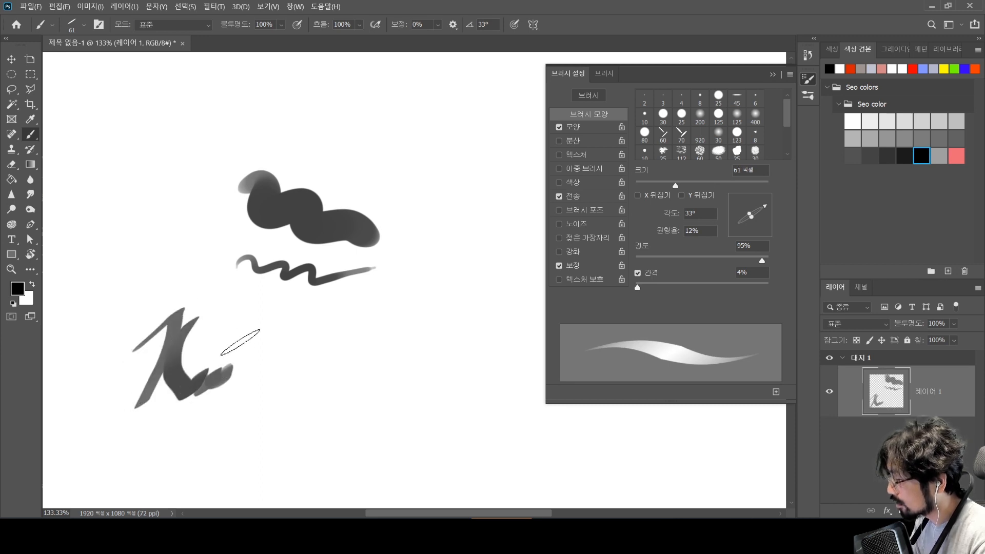
{"action": "left_click", "coordinate": [235, 305]}
{"action": "mouse_move", "coordinate": [239, 306]}
{"action": "left_mouse_down"}
{"action": "mouse_move", "coordinate": [218, 379]}
{"action": "mouse_move", "coordinate": [264, 314]}
{"action": "mouse_move", "coordinate": [246, 379]}
{"action": "left_mouse_up"}
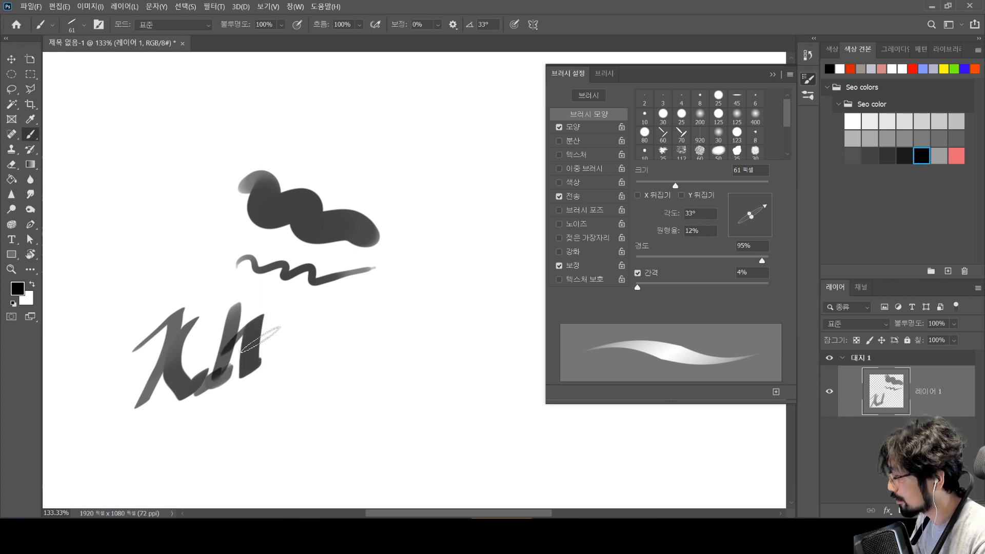
{"action": "left_click_drag", "start_coordinate": [296, 302], "coordinate": [291, 381]}
{"action": "mouse_move", "coordinate": [345, 311]}
{"action": "left_mouse_down"}
{"action": "mouse_move", "coordinate": [331, 338]}
{"action": "mouse_move", "coordinate": [306, 344]}
{"action": "mouse_move", "coordinate": [325, 374]}
{"action": "mouse_move", "coordinate": [372, 372]}
{"action": "mouse_move", "coordinate": [373, 336]}
{"action": "left_mouse_up"}
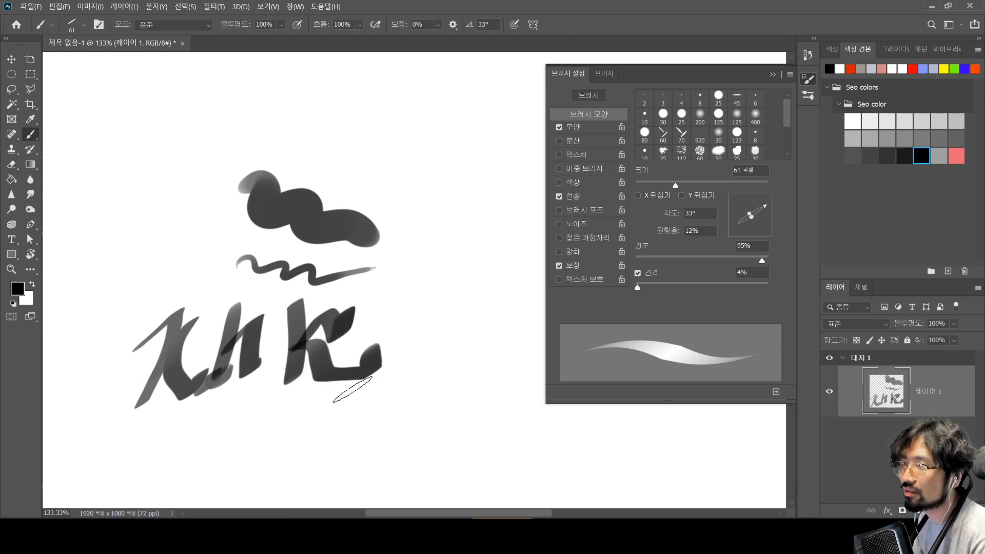
Undo all painted strokes, including the two wavy ones, to empty the layer
{"action": "key", "text": "ctrl+z"}
{"action": "key", "text": "ctrl+z"}
{"action": "key", "text": "ctrl+z"}
{"action": "key", "text": "ctrl+z"}
{"action": "key", "text": "ctrl+z"}
{"action": "key", "text": "ctrl+z"}
{"action": "key", "text": "ctrl+z"}
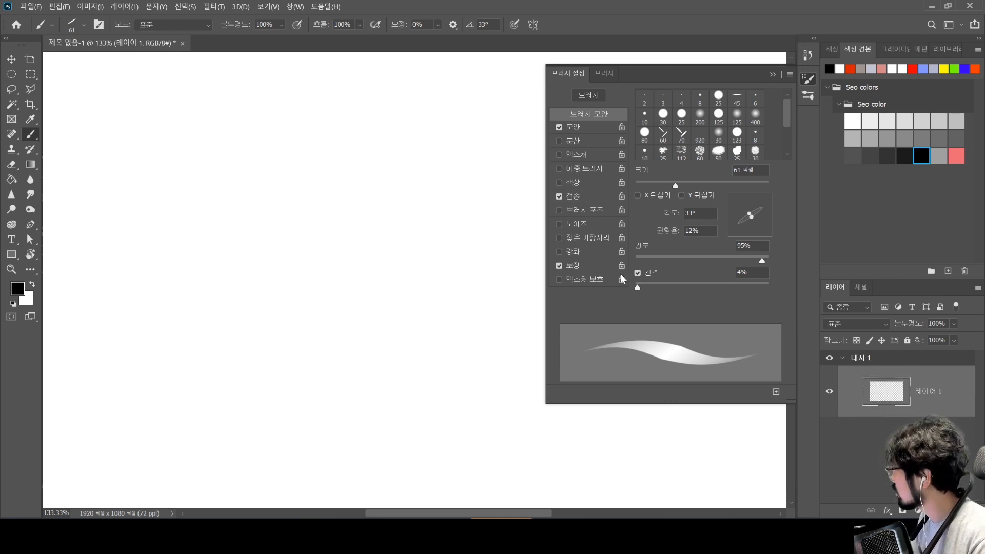
Rotate the flat brush tip to a 0° angle, trying it with two test strokes and undoing both
{"action": "left_click_drag", "start_coordinate": [762, 208], "coordinate": [771, 217]}
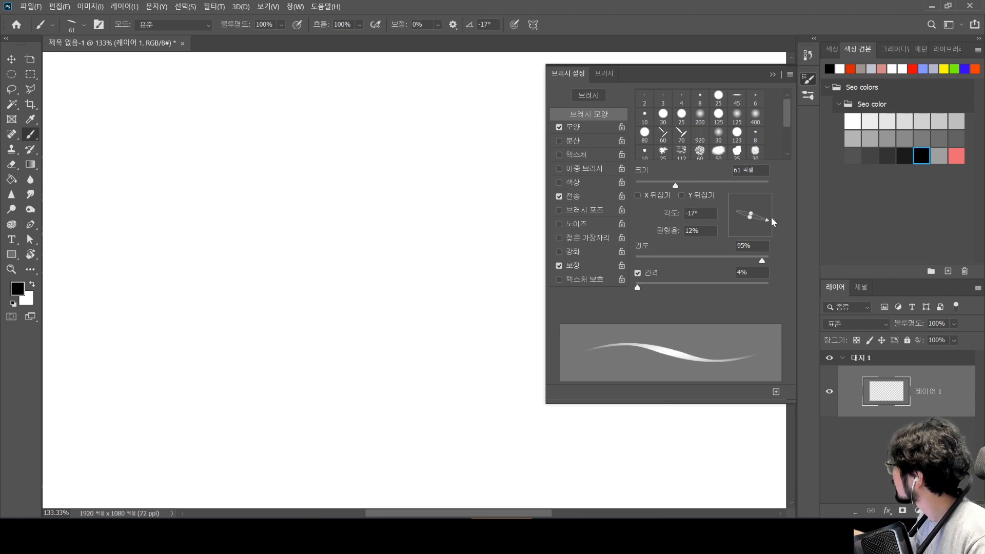
{"action": "left_click_drag", "start_coordinate": [187, 264], "coordinate": [399, 236]}
{"action": "key", "text": "ctrl+z"}
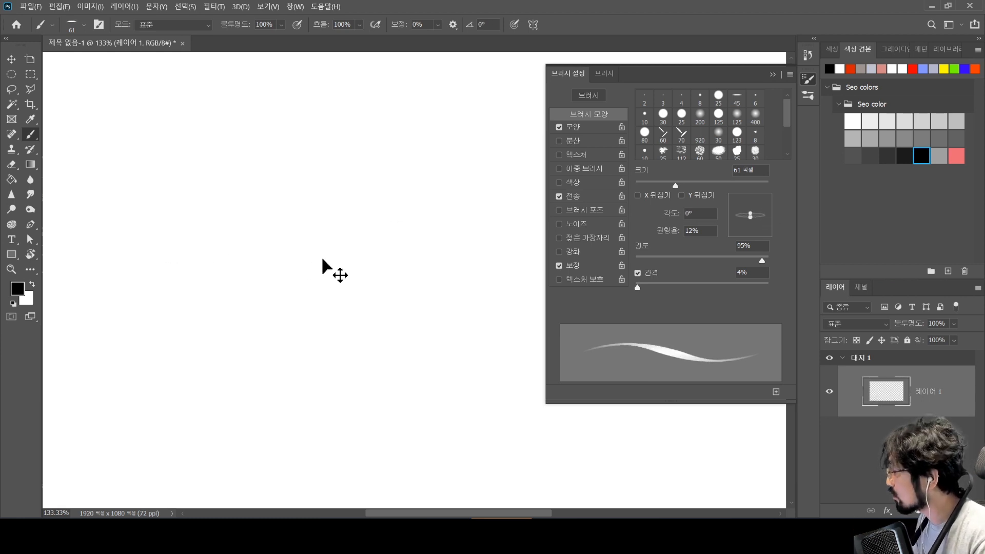
{"action": "left_click_drag", "start_coordinate": [160, 298], "coordinate": [420, 295]}
{"action": "key", "text": "ctrl+z"}
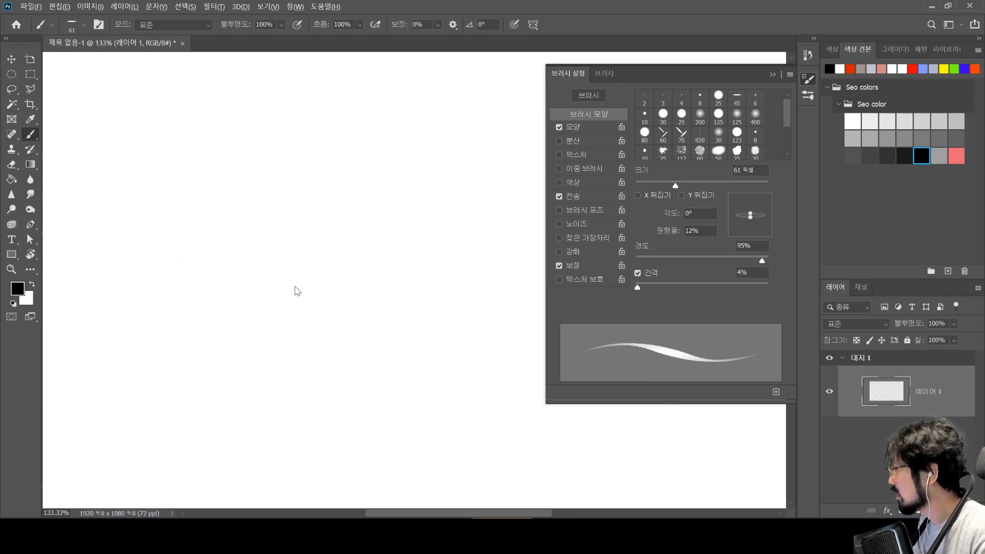
Reduce the brush to 41 px, paint a thin horizontal line and a small loop, and undo both
{"action": "key", "text": "bracketleft"}
{"action": "key", "text": "bracketleft"}
{"action": "mouse_move", "coordinate": [138, 308]}
{"action": "left_mouse_down"}
{"action": "mouse_move", "coordinate": [459, 294]}
{"action": "mouse_move", "coordinate": [410, 273]}
{"action": "mouse_move", "coordinate": [402, 316]}
{"action": "left_mouse_up"}
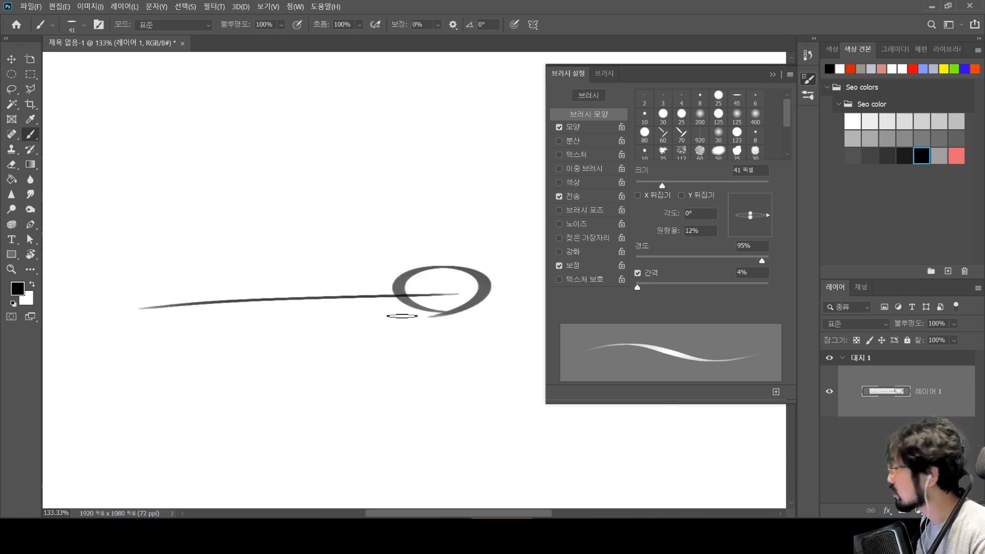
{"action": "key", "text": "ctrl+z"}
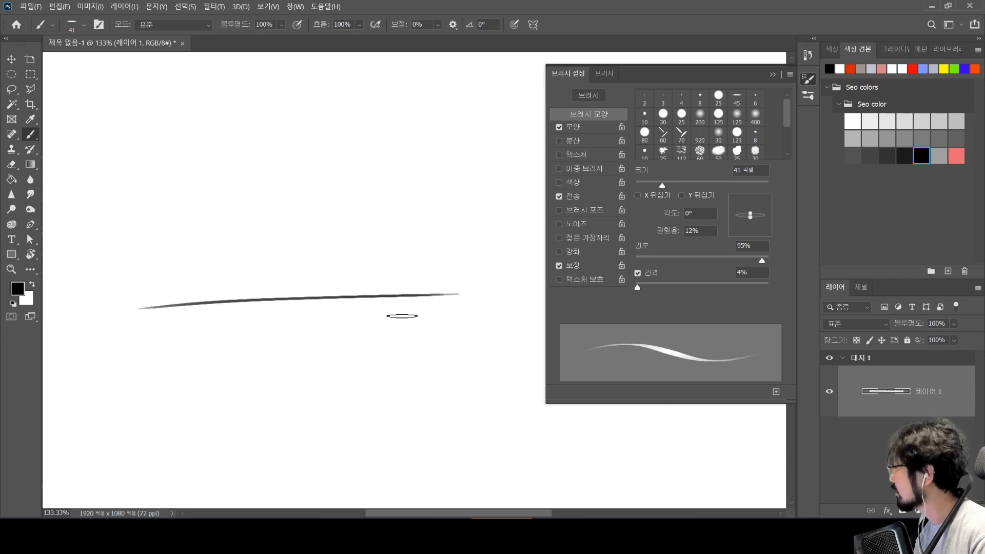
{"action": "key", "text": "ctrl+z"}
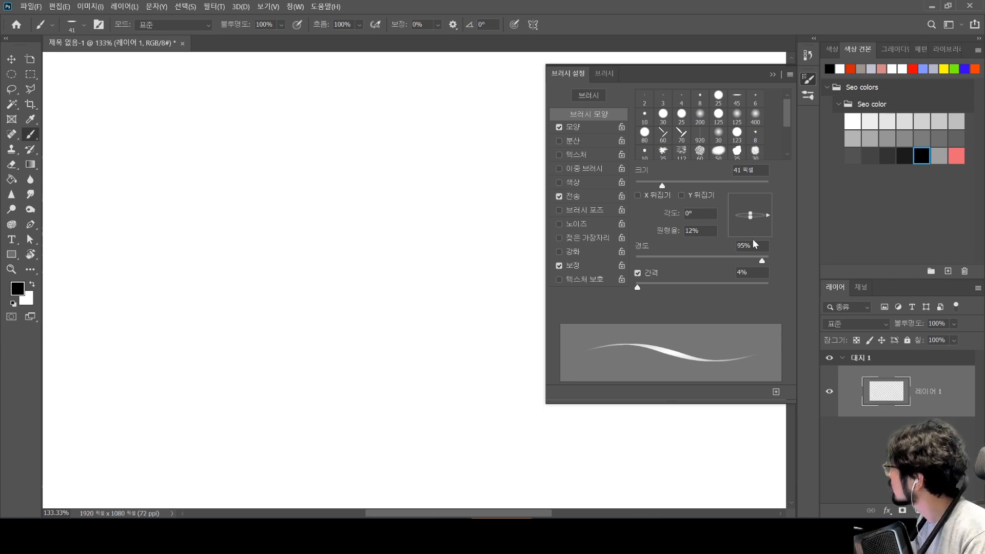
Set the tip roundness to 1% and paint a thin, gently rising test stroke
{"action": "left_click_drag", "start_coordinate": [749, 220], "coordinate": [752, 232]}
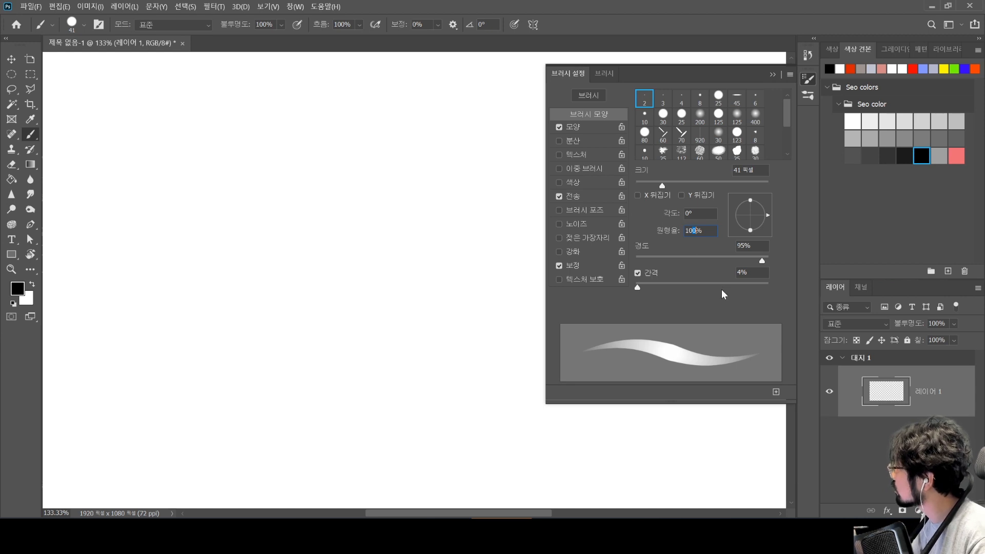
{"action": "key", "text": "BackSpace"}
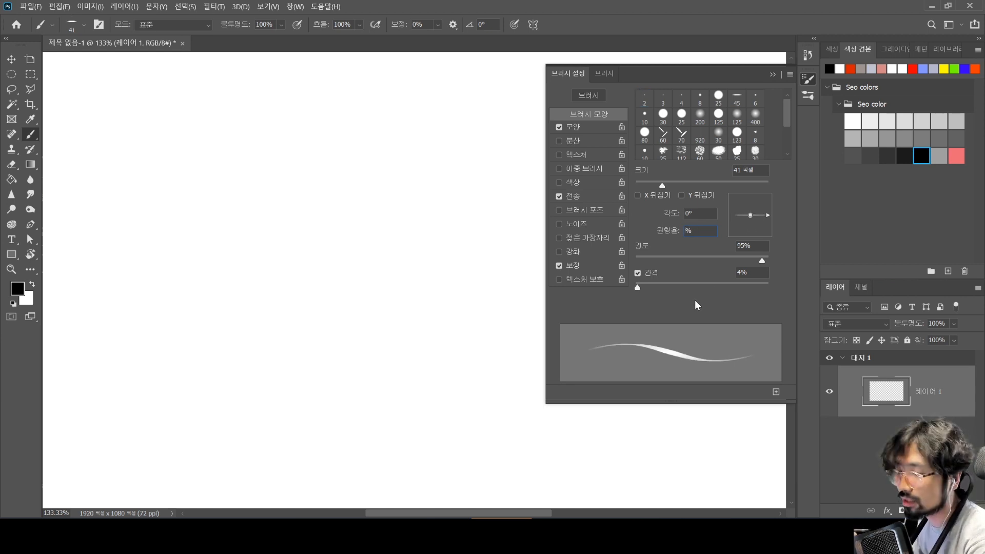
{"action": "type", "text": "1"}
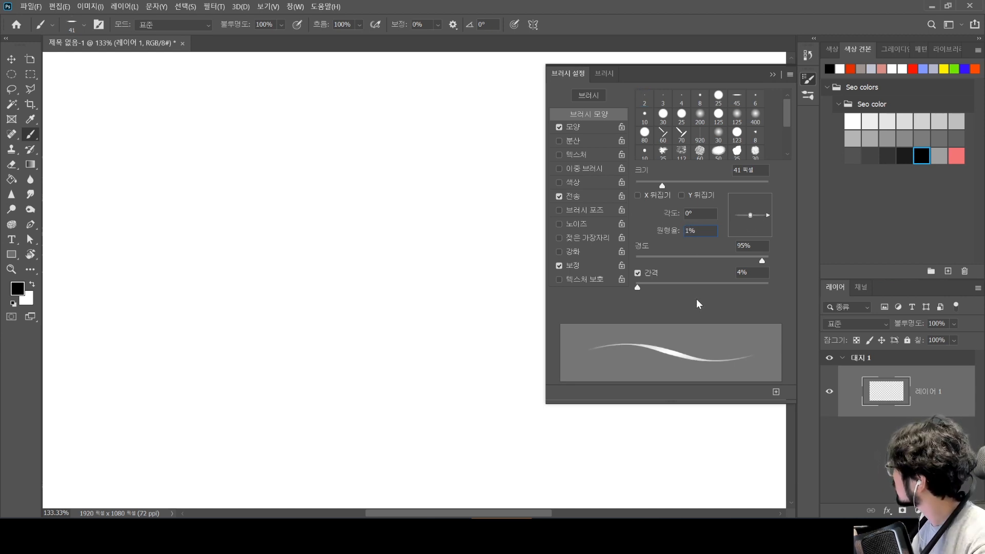
{"action": "left_click_drag", "start_coordinate": [280, 302], "coordinate": [464, 272]}
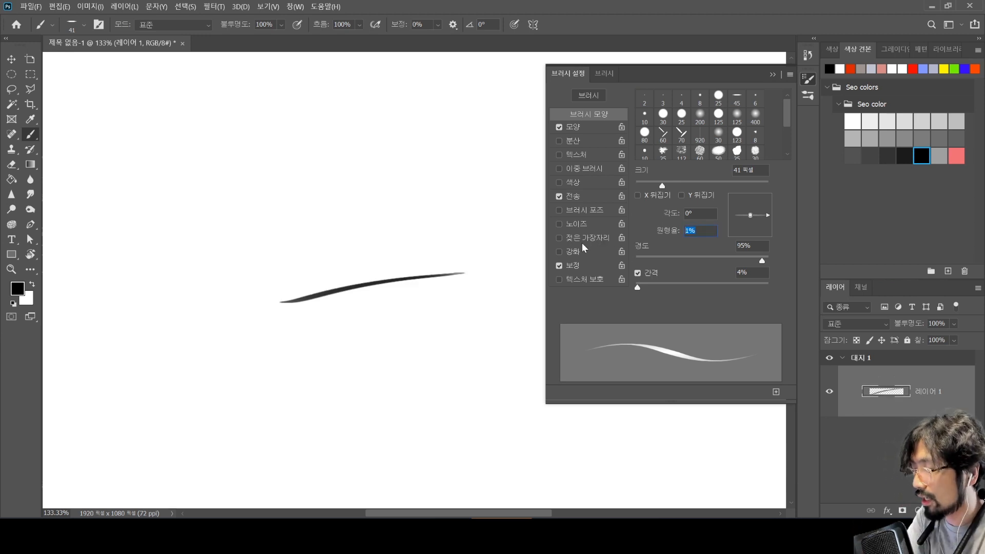
Set the tip roundness to 100%, paint a test stroke, and undo both strokes
{"action": "type", "text": "100"}
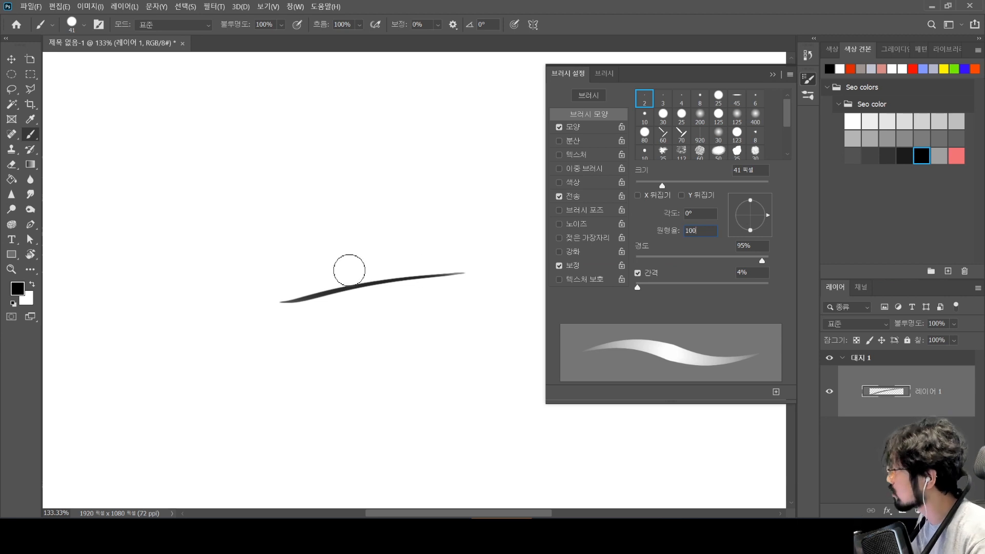
{"action": "mouse_move", "coordinate": [292, 272]}
{"action": "left_mouse_down"}
{"action": "mouse_move", "coordinate": [325, 253]}
{"action": "mouse_move", "coordinate": [479, 244]}
{"action": "left_mouse_up"}
{"action": "key", "text": "ctrl+z"}
{"action": "key", "text": "ctrl+z"}
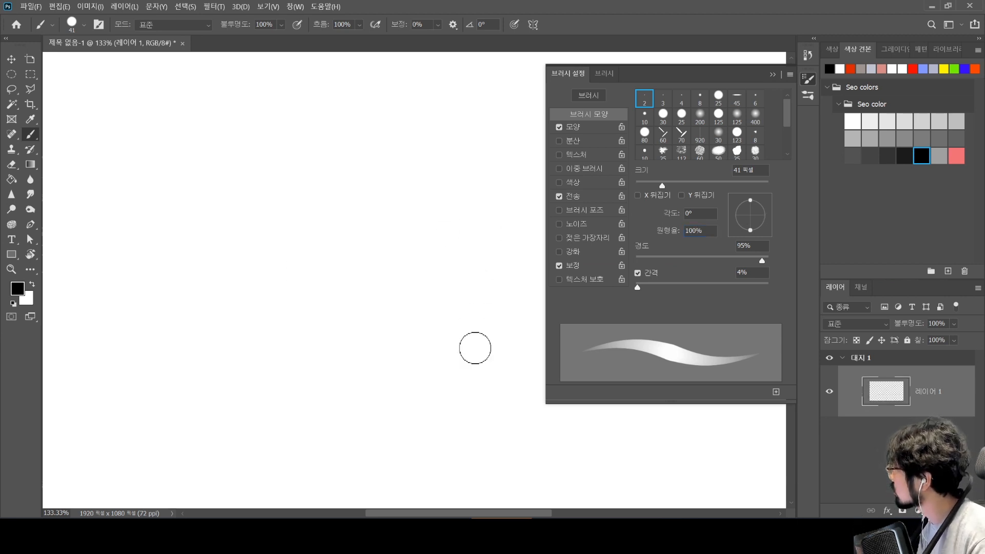
Toggle the Spacing option off and on twice to compare the brush preview
{"action": "left_click", "coordinate": [655, 270]}
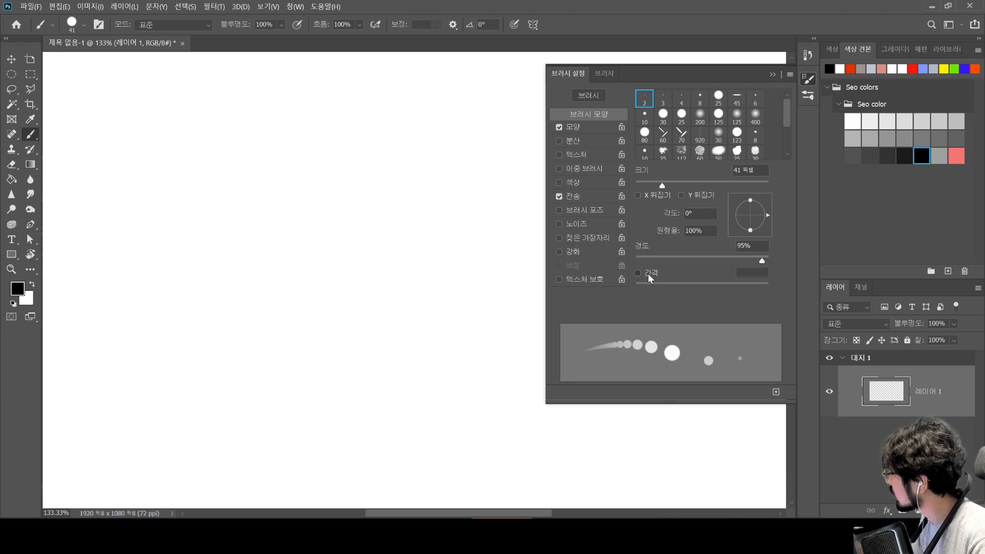
{"action": "left_click", "coordinate": [649, 273]}
{"action": "left_click", "coordinate": [644, 273]}
{"action": "left_click", "coordinate": [650, 273]}
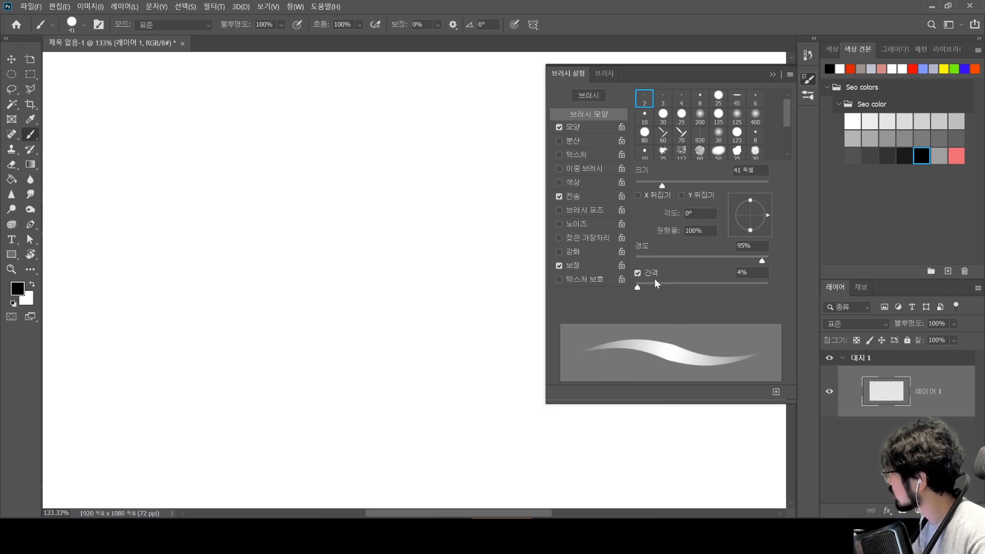
Turn off Spacing, paint several thick curved and looping test strokes, and undo them all
{"action": "left_click", "coordinate": [644, 277]}
{"action": "left_click_drag", "start_coordinate": [179, 245], "coordinate": [375, 308]}
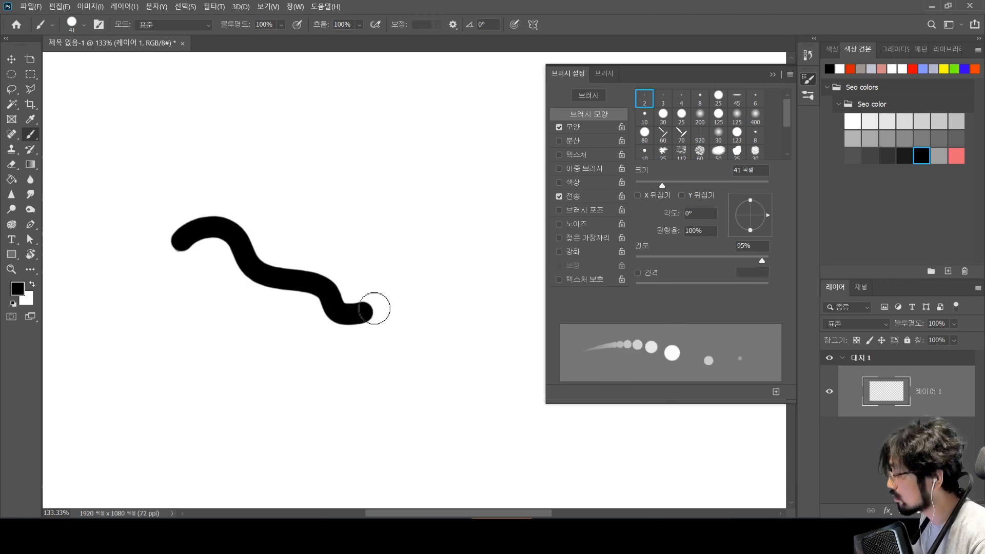
{"action": "left_click_drag", "start_coordinate": [418, 269], "coordinate": [308, 332]}
{"action": "mouse_move", "coordinate": [171, 331]}
{"action": "left_mouse_down"}
{"action": "mouse_move", "coordinate": [231, 154]}
{"action": "mouse_move", "coordinate": [199, 287]}
{"action": "left_mouse_up"}
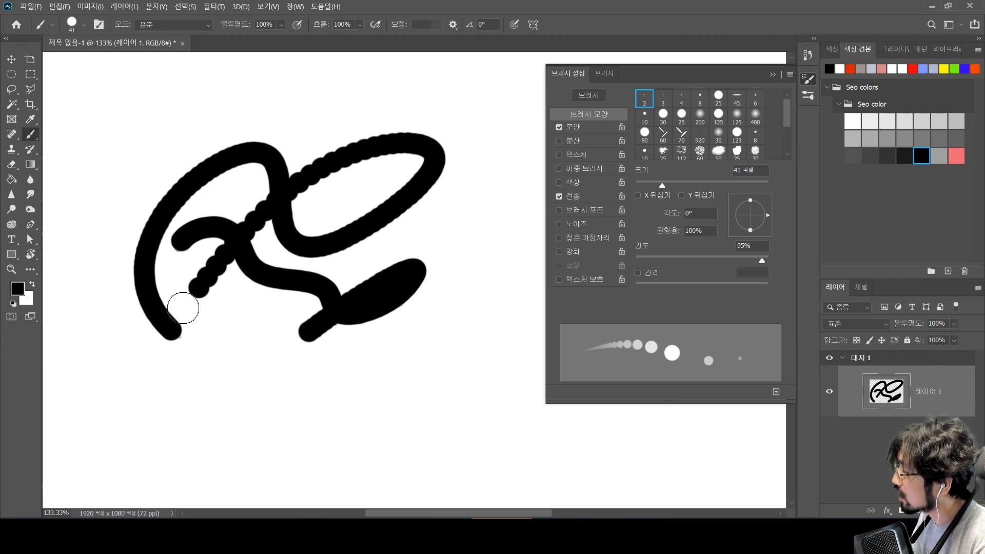
{"action": "key", "text": "ctrl+z"}
{"action": "key", "text": "ctrl+z"}
{"action": "key", "text": "ctrl+z"}
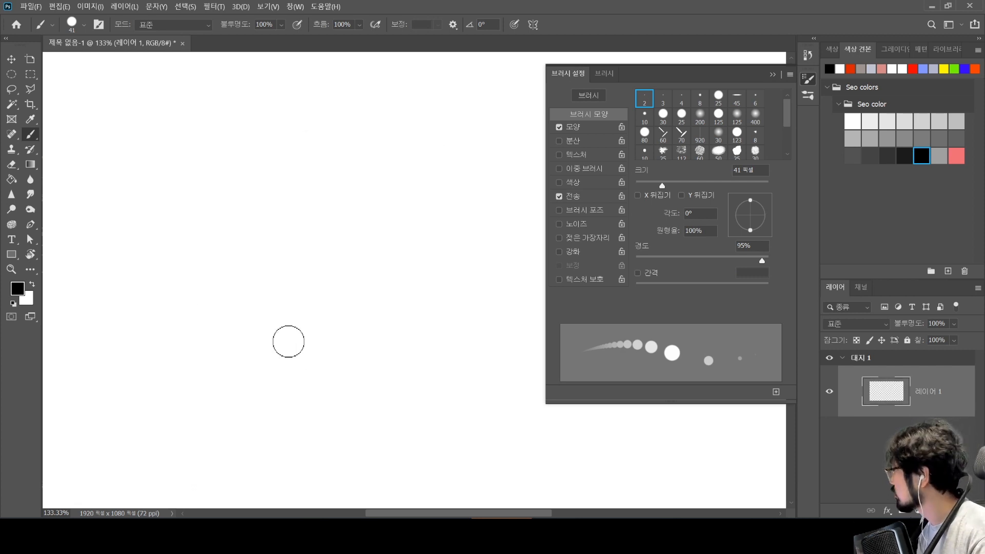
Turn Spacing back on at 166%, paint a looping dotted test stroke, and undo it
{"action": "left_click", "coordinate": [638, 273]}
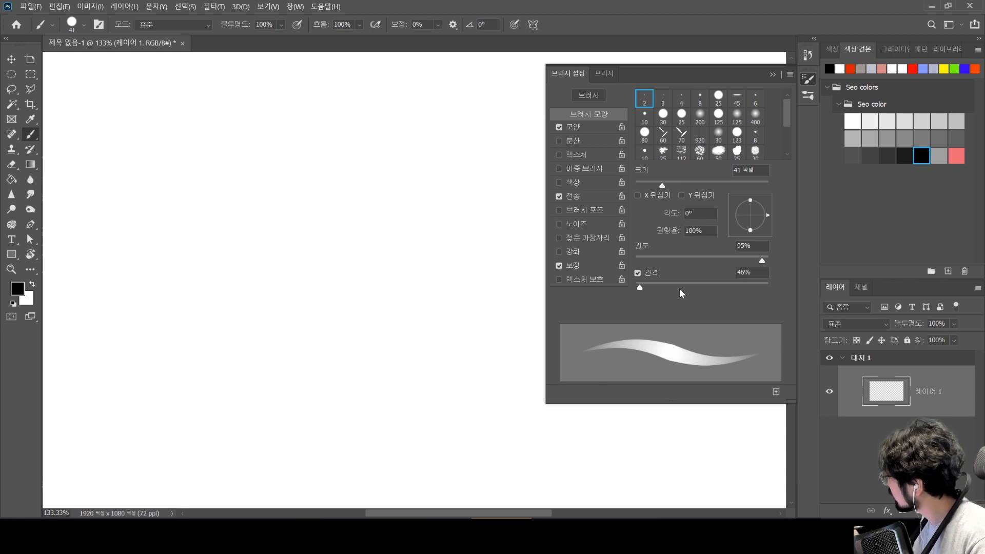
{"action": "mouse_move", "coordinate": [680, 288]}
{"action": "left_mouse_down"}
{"action": "mouse_move", "coordinate": [722, 288]}
{"action": "mouse_move", "coordinate": [724, 309]}
{"action": "left_mouse_up"}
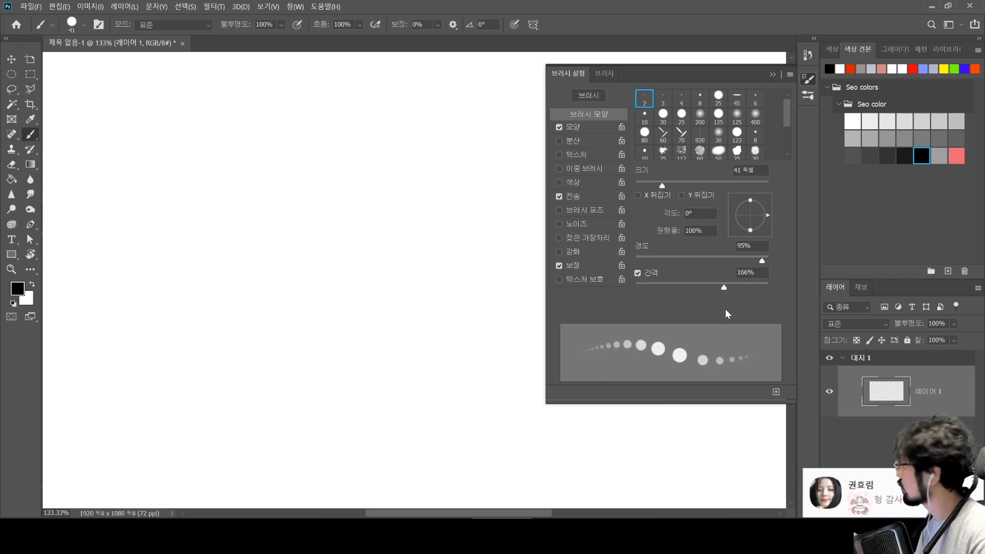
{"action": "mouse_move", "coordinate": [151, 247]}
{"action": "left_mouse_down"}
{"action": "mouse_move", "coordinate": [217, 219]}
{"action": "mouse_move", "coordinate": [313, 261]}
{"action": "mouse_move", "coordinate": [402, 193]}
{"action": "mouse_move", "coordinate": [314, 187]}
{"action": "mouse_move", "coordinate": [203, 297]}
{"action": "mouse_move", "coordinate": [122, 272]}
{"action": "mouse_move", "coordinate": [183, 151]}
{"action": "mouse_move", "coordinate": [343, 144]}
{"action": "mouse_move", "coordinate": [411, 123]}
{"action": "left_mouse_up"}
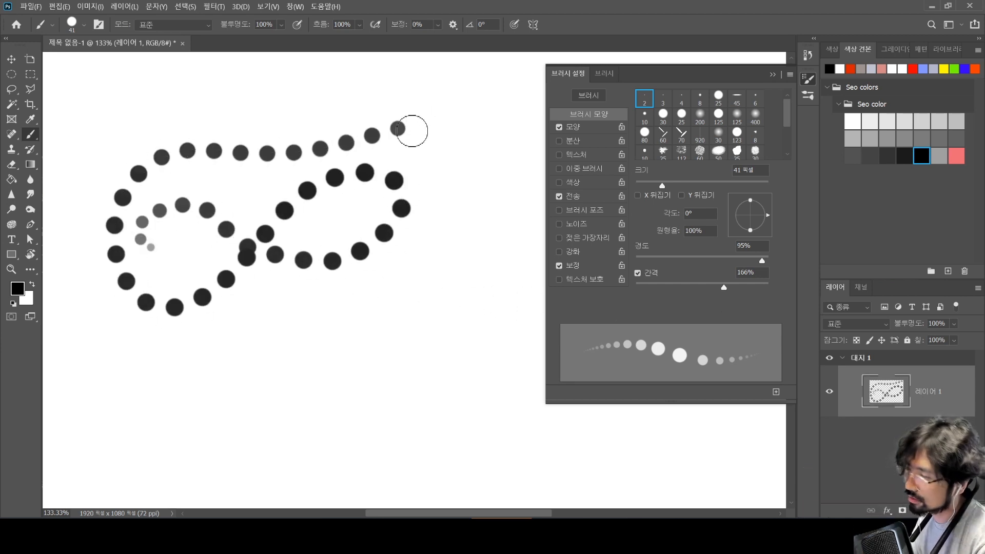
{"action": "key", "text": "ctrl+z"}
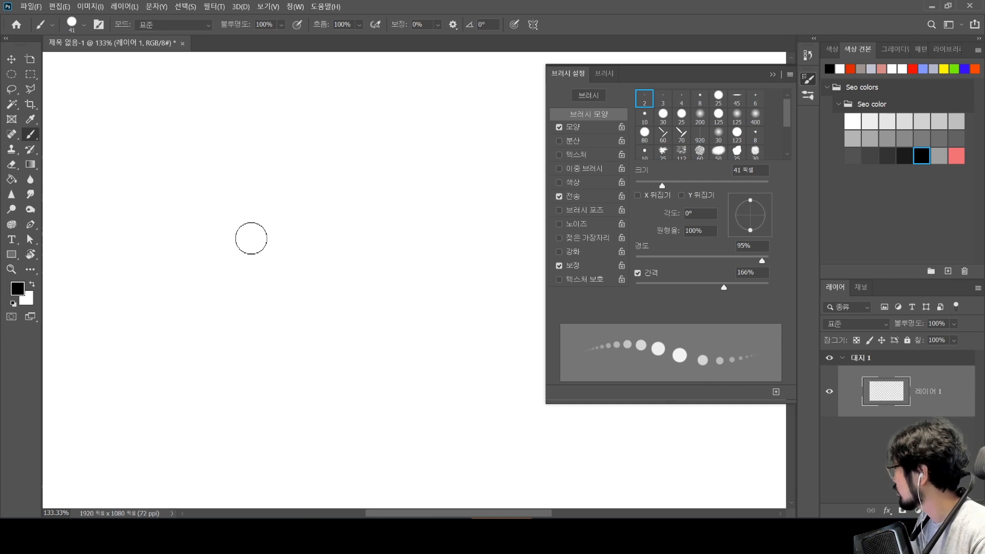
Set the brush spacing to 1%, paint a smooth looping test stroke, and undo it
{"action": "left_click_drag", "start_coordinate": [723, 286], "coordinate": [636, 288]}
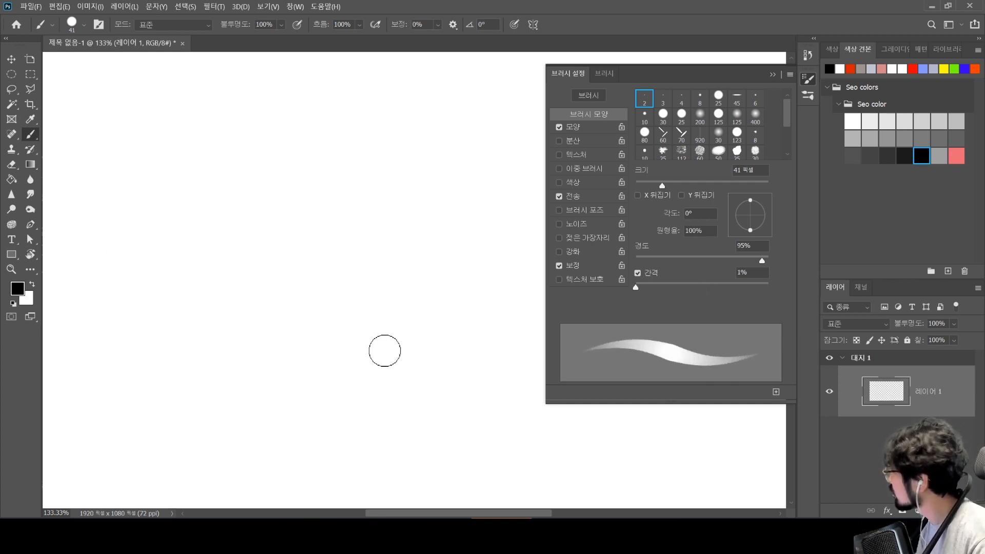
{"action": "mouse_move", "coordinate": [136, 232]}
{"action": "left_mouse_down"}
{"action": "mouse_move", "coordinate": [185, 189]}
{"action": "mouse_move", "coordinate": [402, 244]}
{"action": "mouse_move", "coordinate": [241, 321]}
{"action": "mouse_move", "coordinate": [248, 311]}
{"action": "mouse_move", "coordinate": [345, 325]}
{"action": "mouse_move", "coordinate": [213, 424]}
{"action": "left_mouse_up"}
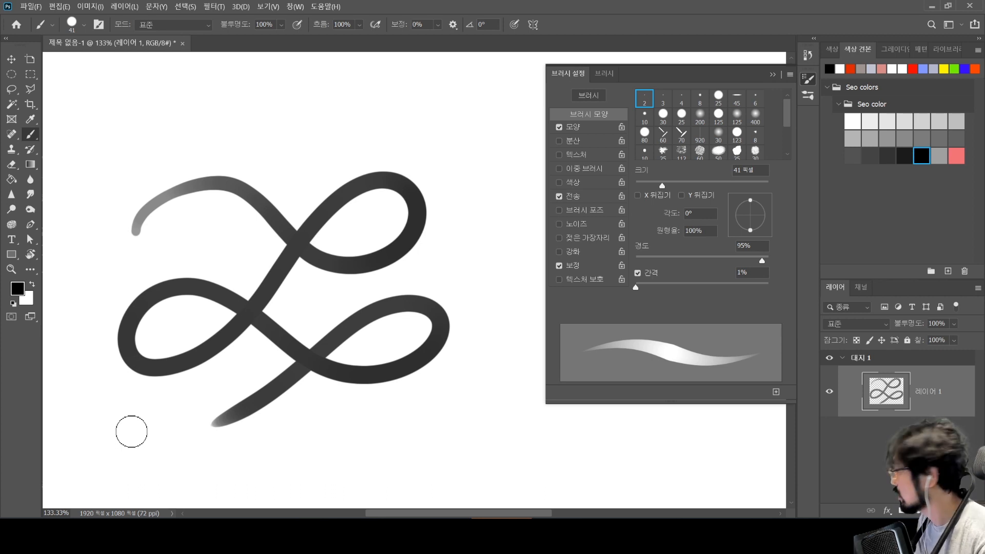
{"action": "key", "text": "ctrl+z"}
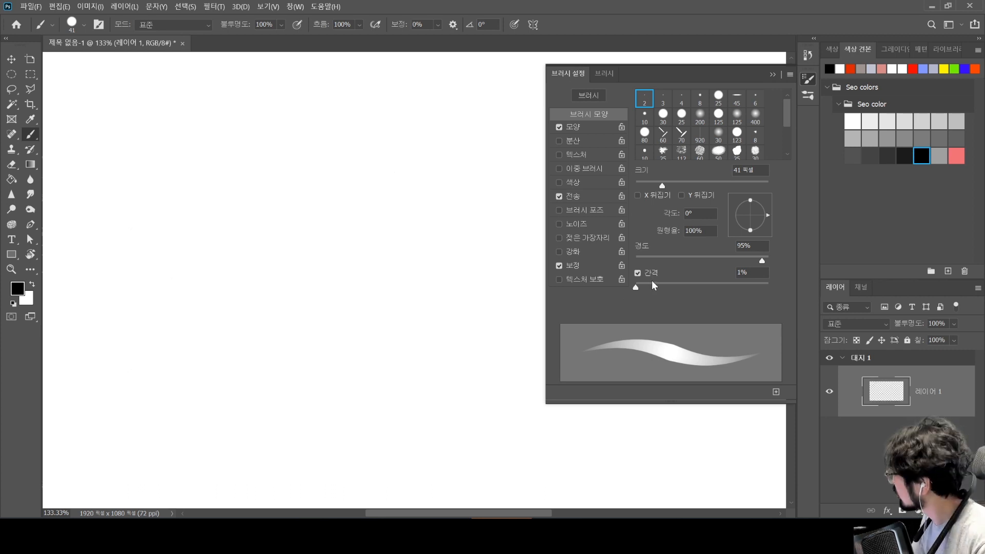
{"action": "left_click_drag", "start_coordinate": [636, 288], "coordinate": [634, 289]}
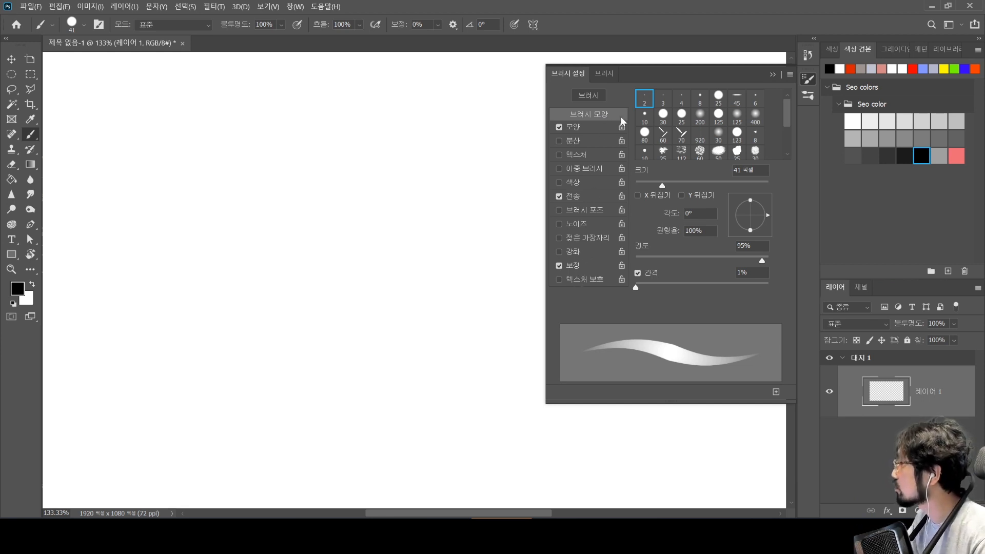
Open the Shape Dynamics settings, set Size Jitter to 100%, and paint a zigzag test stroke
{"action": "left_click", "coordinate": [595, 128]}
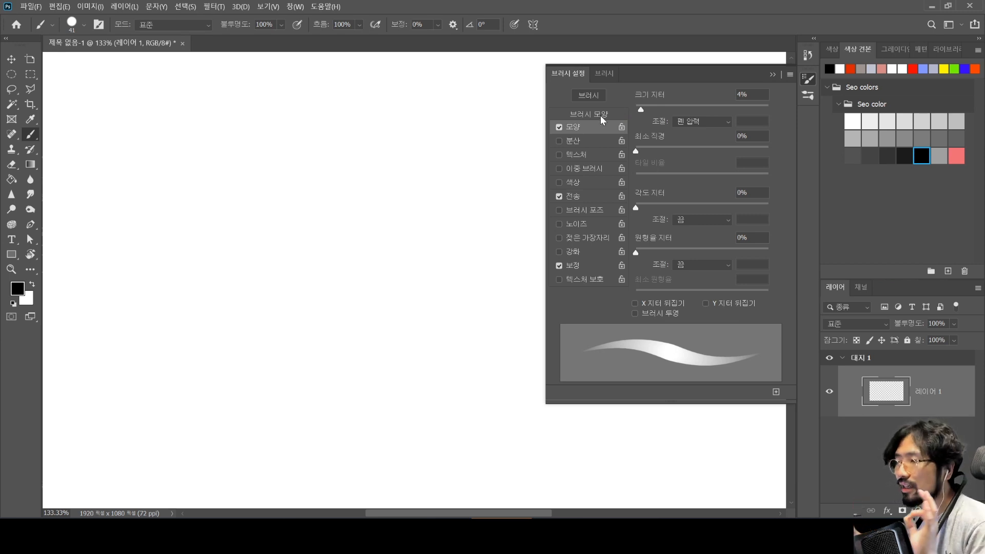
{"action": "left_click_drag", "start_coordinate": [639, 108], "coordinate": [756, 117]}
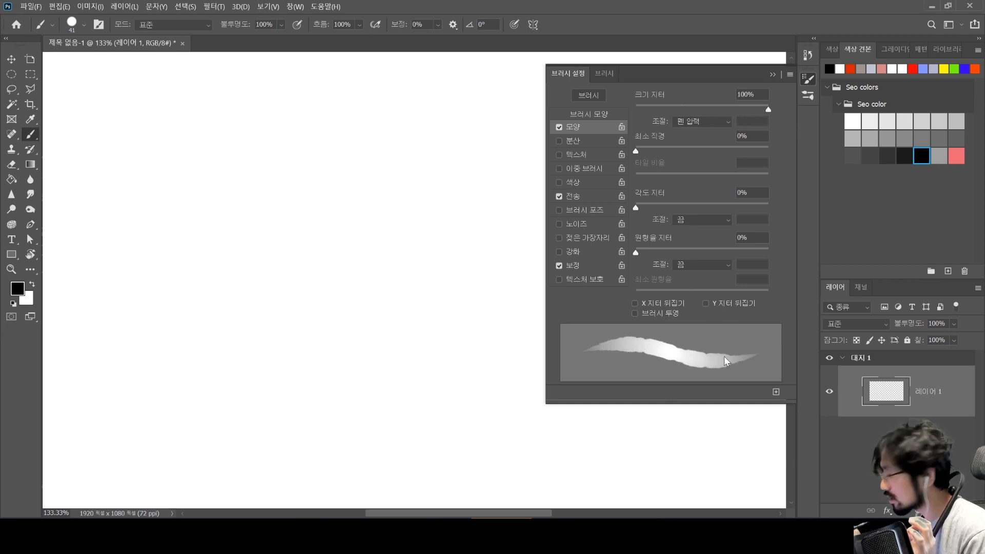
{"action": "mouse_move", "coordinate": [169, 251]}
{"action": "left_mouse_down"}
{"action": "mouse_move", "coordinate": [191, 233]}
{"action": "mouse_move", "coordinate": [487, 220]}
{"action": "mouse_move", "coordinate": [159, 320]}
{"action": "mouse_move", "coordinate": [403, 283]}
{"action": "left_mouse_up"}
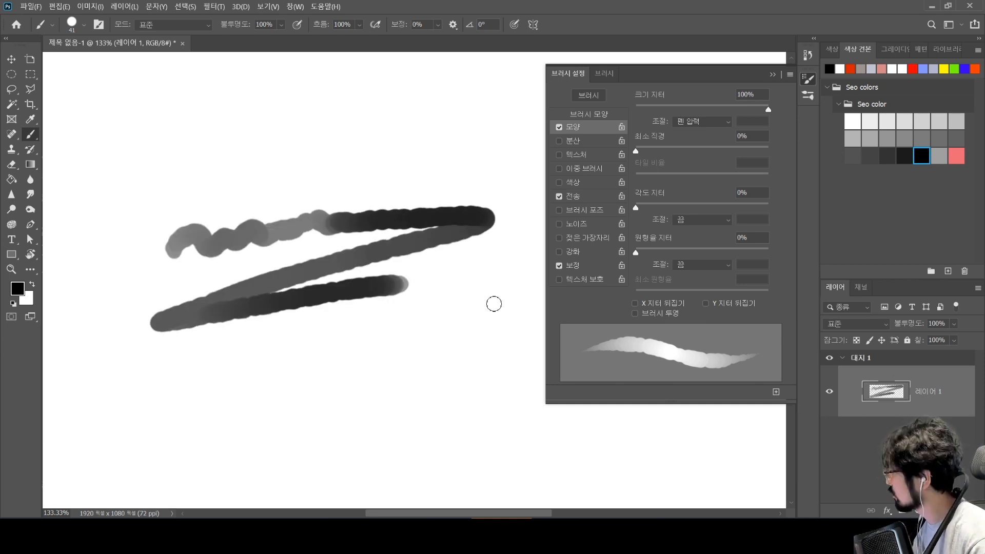
Undo the zigzag stroke, then paint and undo a looping test stroke with the Size Jitter control set to Off
{"action": "key", "text": "ctrl+z"}
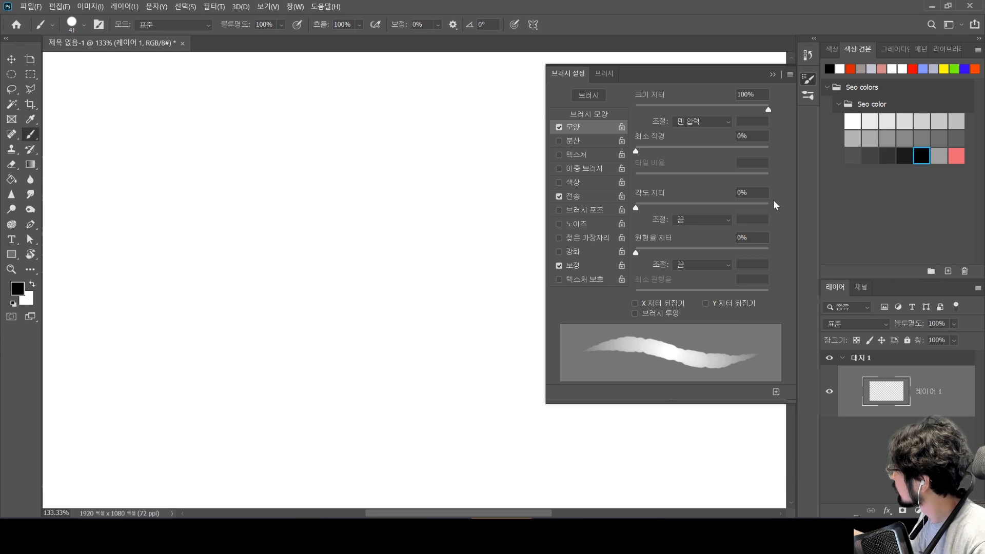
{"action": "left_click", "coordinate": [729, 124]}
{"action": "left_click", "coordinate": [733, 132]}
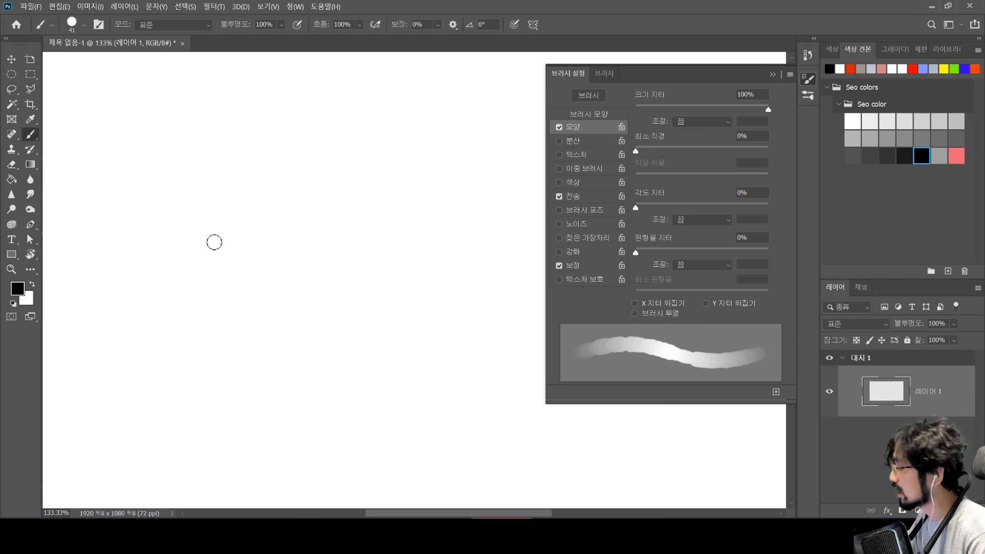
{"action": "mouse_move", "coordinate": [126, 224]}
{"action": "left_mouse_down"}
{"action": "mouse_move", "coordinate": [180, 202]}
{"action": "mouse_move", "coordinate": [244, 208]}
{"action": "mouse_move", "coordinate": [367, 138]}
{"action": "mouse_move", "coordinate": [320, 229]}
{"action": "mouse_move", "coordinate": [243, 325]}
{"action": "mouse_move", "coordinate": [389, 266]}
{"action": "mouse_move", "coordinate": [328, 359]}
{"action": "mouse_move", "coordinate": [206, 402]}
{"action": "mouse_move", "coordinate": [111, 323]}
{"action": "mouse_move", "coordinate": [241, 257]}
{"action": "mouse_move", "coordinate": [178, 156]}
{"action": "mouse_move", "coordinate": [275, 181]}
{"action": "mouse_move", "coordinate": [345, 260]}
{"action": "left_mouse_up"}
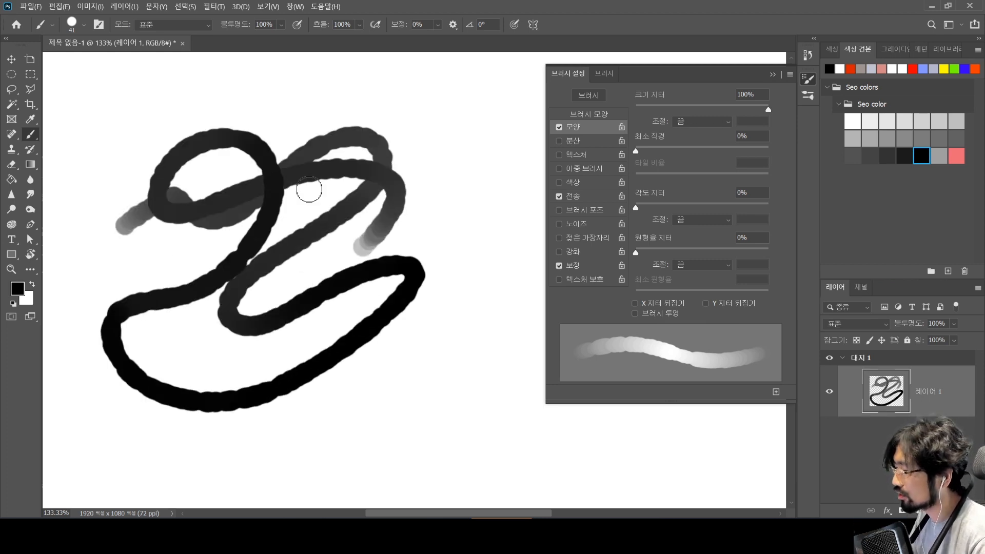
{"action": "key", "text": "ctrl+z"}
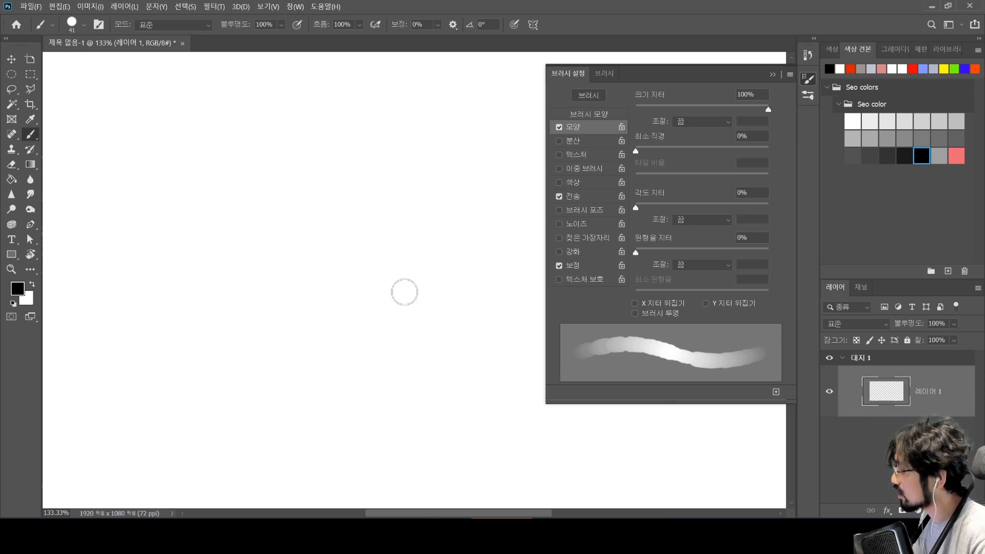
Set the Size Jitter control to Pen Pressure, paint a winding test stroke, and undo it
{"action": "left_click", "coordinate": [698, 120]}
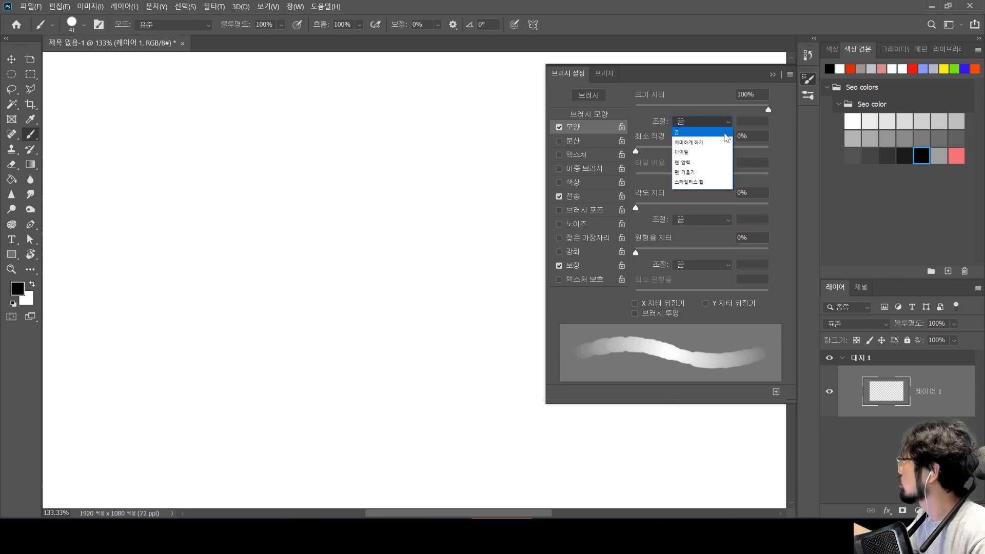
{"action": "left_click", "coordinate": [706, 163]}
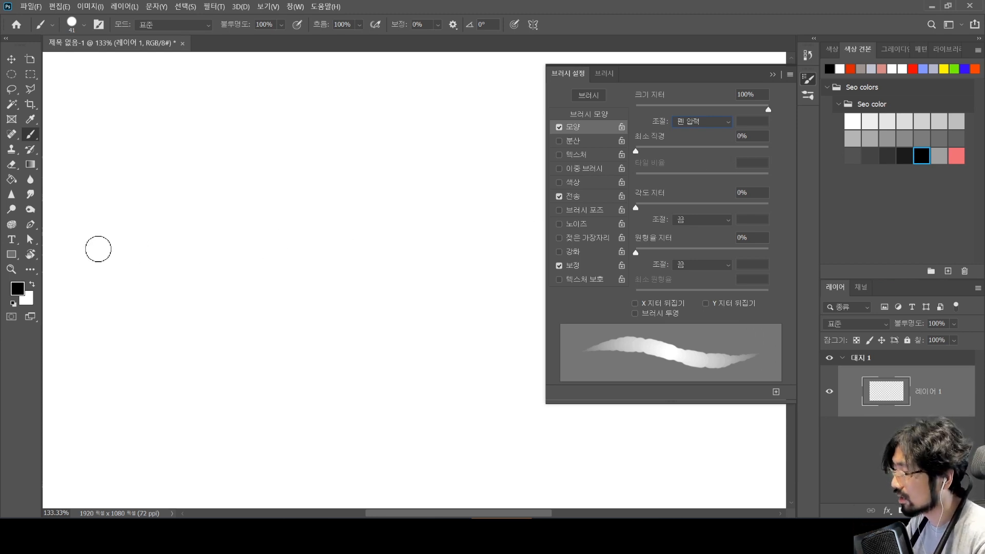
{"action": "mouse_move", "coordinate": [97, 247]}
{"action": "left_mouse_down"}
{"action": "mouse_move", "coordinate": [162, 198]}
{"action": "mouse_move", "coordinate": [260, 172]}
{"action": "mouse_move", "coordinate": [317, 197]}
{"action": "mouse_move", "coordinate": [300, 245]}
{"action": "mouse_move", "coordinate": [298, 289]}
{"action": "mouse_move", "coordinate": [336, 335]}
{"action": "mouse_move", "coordinate": [411, 322]}
{"action": "left_mouse_up"}
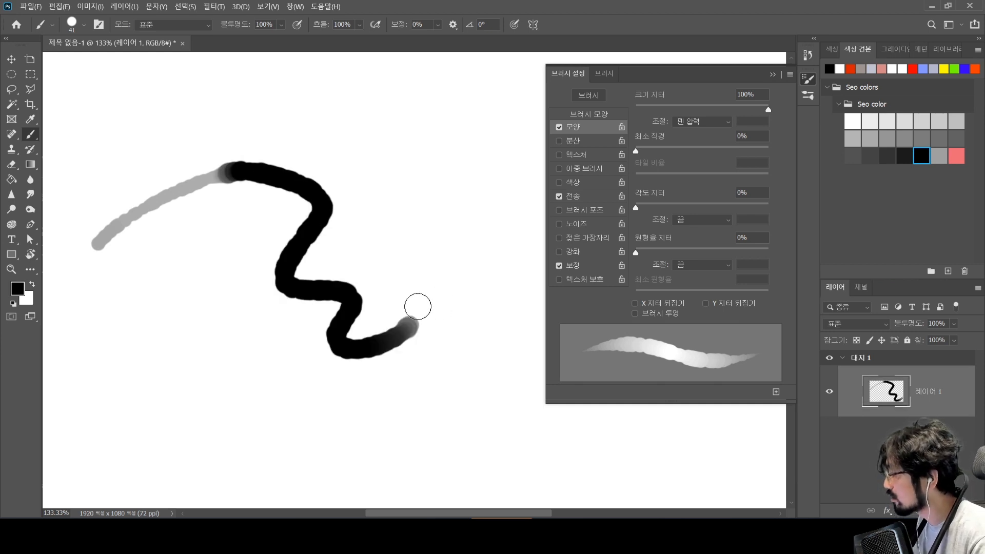
{"action": "key", "text": "ctrl+z"}
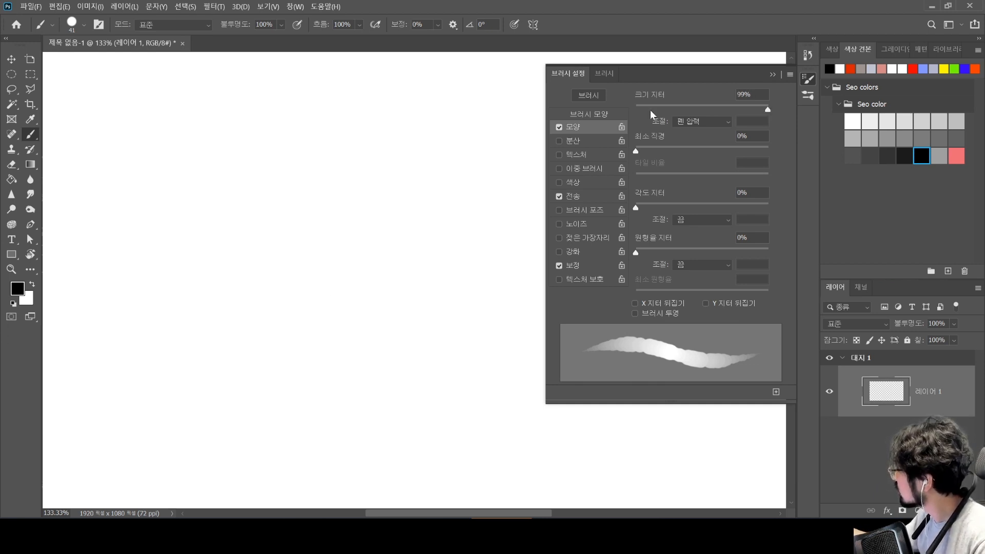
Set Size Jitter to 0% and paint pressure test strokes, keeping one light and one heavy curved stroke
{"action": "left_click_drag", "start_coordinate": [651, 110], "coordinate": [635, 109]}
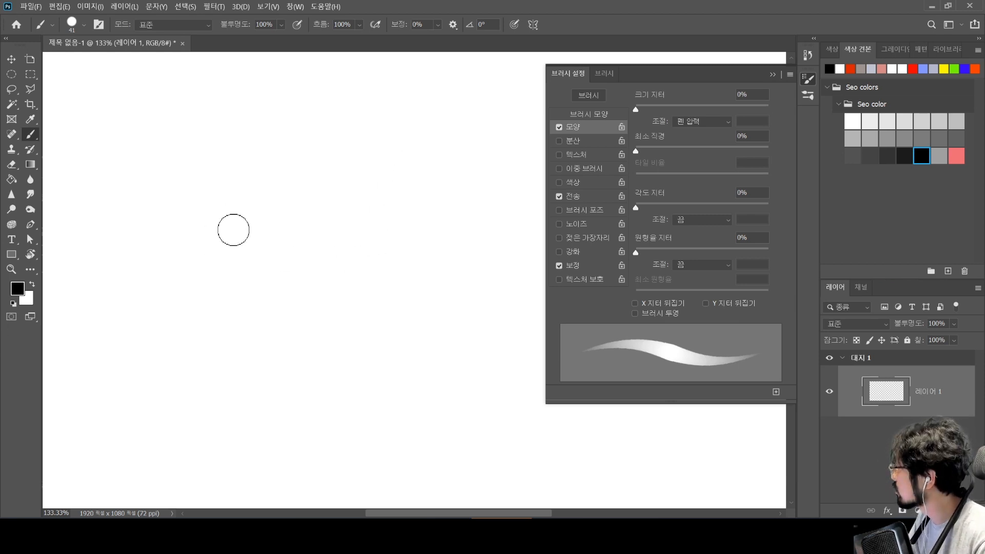
{"action": "mouse_move", "coordinate": [157, 234]}
{"action": "left_mouse_down"}
{"action": "mouse_move", "coordinate": [166, 222]}
{"action": "mouse_move", "coordinate": [433, 176]}
{"action": "left_mouse_up"}
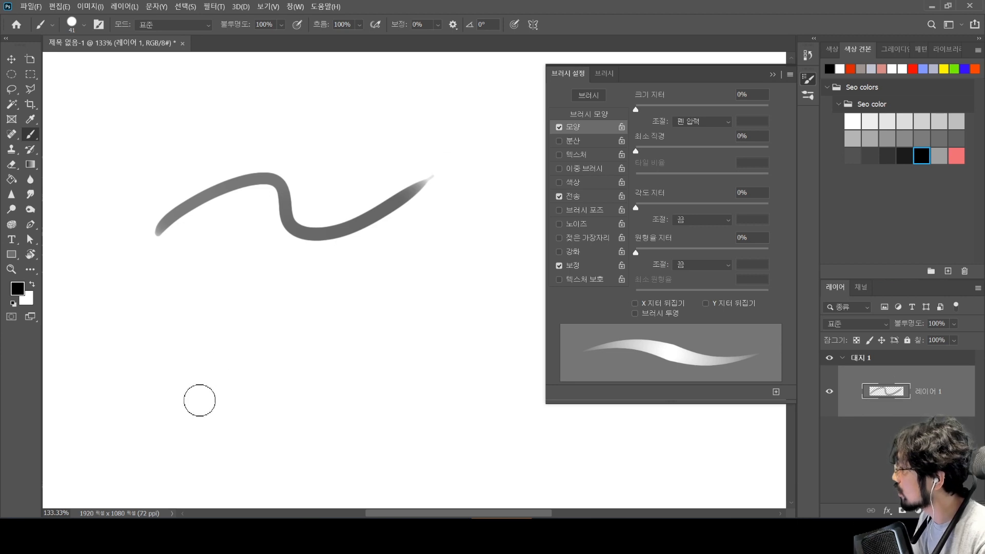
{"action": "key", "text": "ctrl+z"}
{"action": "mouse_move", "coordinate": [156, 231]}
{"action": "left_mouse_down"}
{"action": "mouse_move", "coordinate": [306, 183]}
{"action": "mouse_move", "coordinate": [423, 165]}
{"action": "left_mouse_up"}
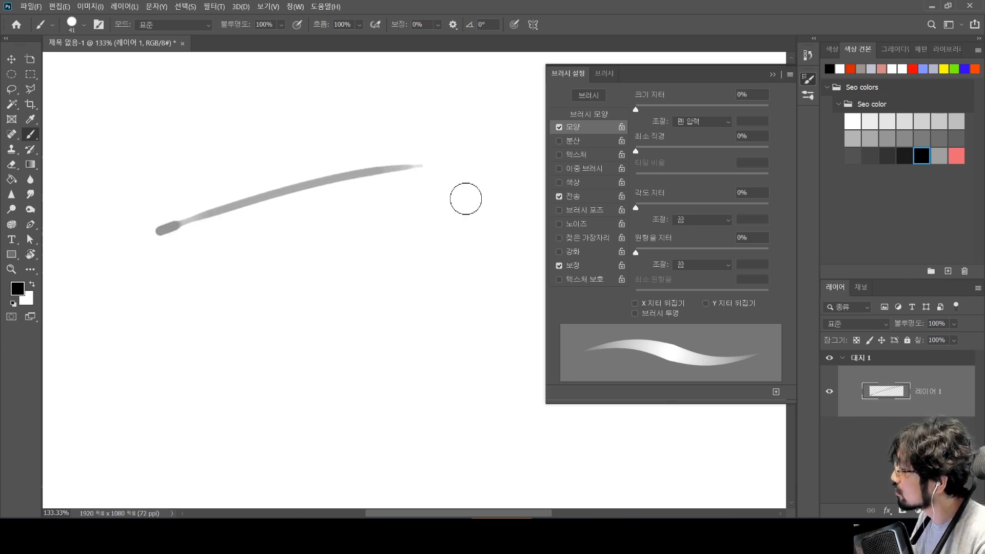
{"action": "key", "text": "ctrl+z"}
{"action": "left_click_drag", "start_coordinate": [200, 249], "coordinate": [442, 188]}
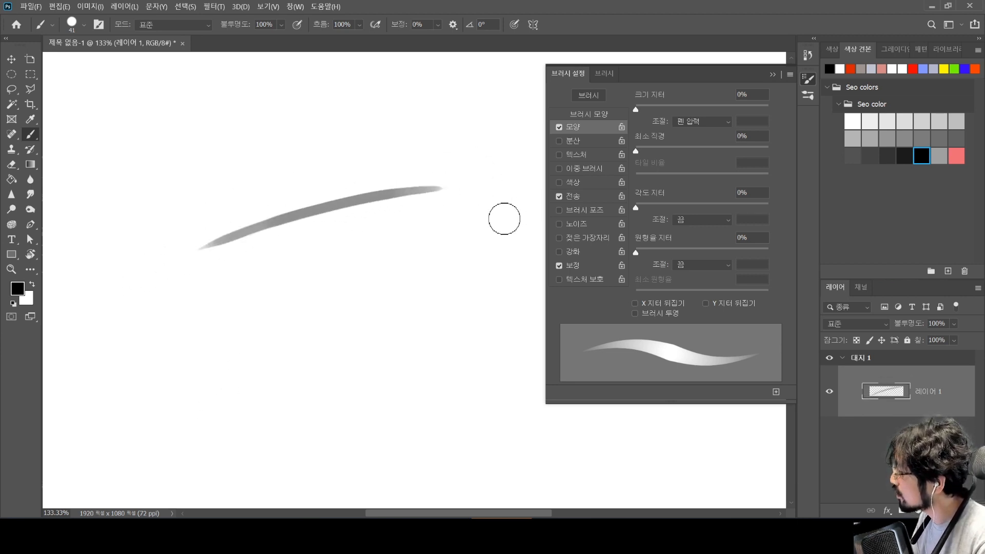
{"action": "left_click_drag", "start_coordinate": [108, 340], "coordinate": [461, 246]}
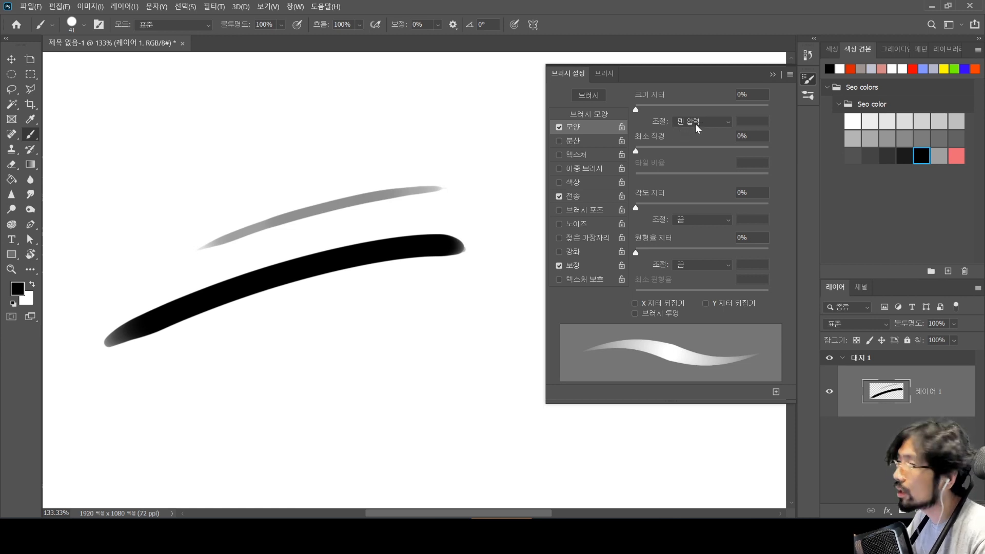
{"action": "left_click_drag", "start_coordinate": [163, 215], "coordinate": [242, 199]}
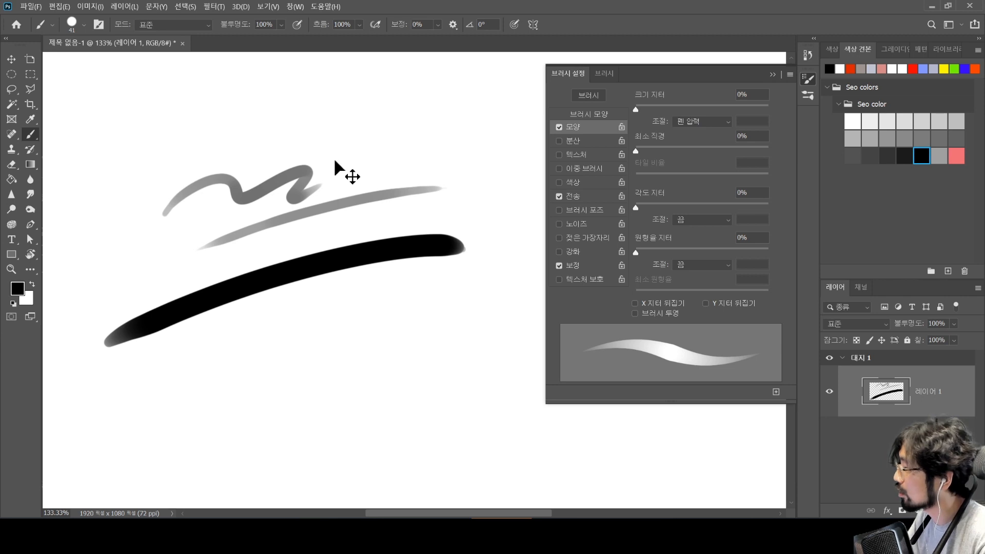
{"action": "key", "text": "ctrl+z"}
Set the Size Jitter control to Off, paint a test stroke, and undo all strokes on the canvas
{"action": "left_click", "coordinate": [702, 121]}
{"action": "left_click", "coordinate": [687, 132]}
{"action": "mouse_move", "coordinate": [198, 197]}
{"action": "left_mouse_down"}
{"action": "mouse_move", "coordinate": [234, 161]}
{"action": "mouse_move", "coordinate": [307, 172]}
{"action": "mouse_move", "coordinate": [317, 352]}
{"action": "mouse_move", "coordinate": [286, 275]}
{"action": "mouse_move", "coordinate": [296, 359]}
{"action": "mouse_move", "coordinate": [362, 308]}
{"action": "left_mouse_up"}
{"action": "key", "text": "ctrl+z"}
{"action": "key", "text": "ctrl+z"}
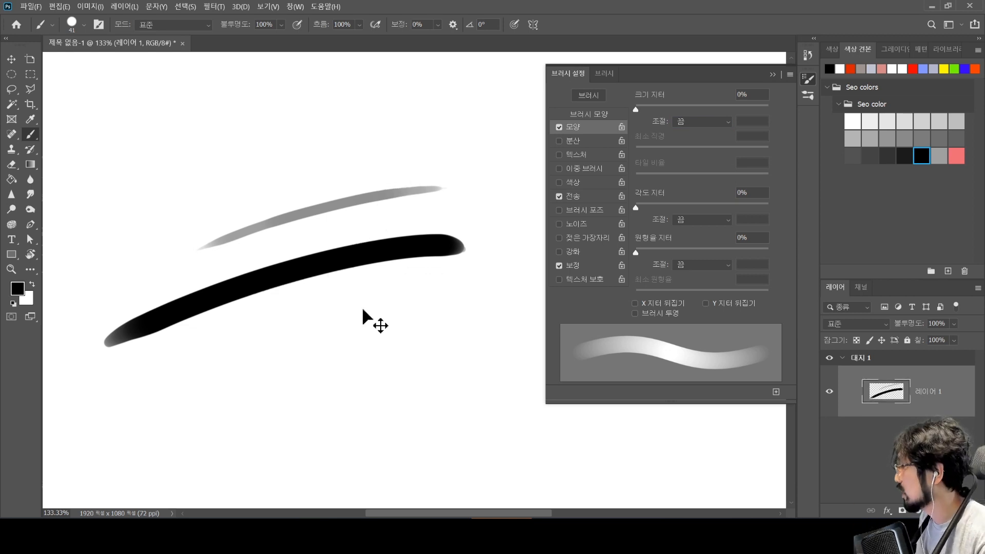
{"action": "key", "text": "ctrl+z"}
{"action": "key", "text": "ctrl+z"}
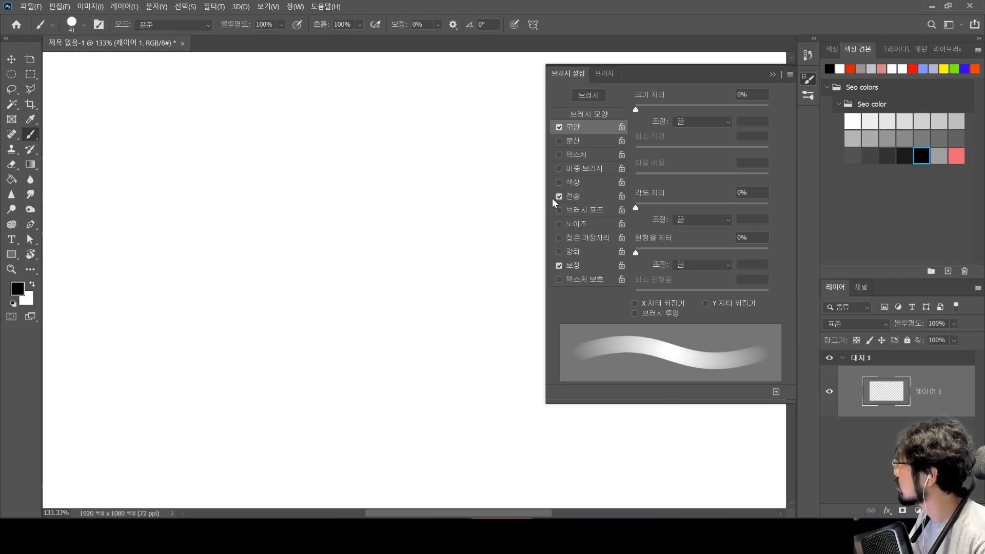
Turn off Transfer and paint test strokes with the size control at Off and at Pen Pressure, undoing the second stroke
{"action": "left_click", "coordinate": [558, 197]}
{"action": "mouse_move", "coordinate": [168, 194]}
{"action": "left_mouse_down"}
{"action": "mouse_move", "coordinate": [346, 200]}
{"action": "mouse_move", "coordinate": [174, 272]}
{"action": "left_mouse_up"}
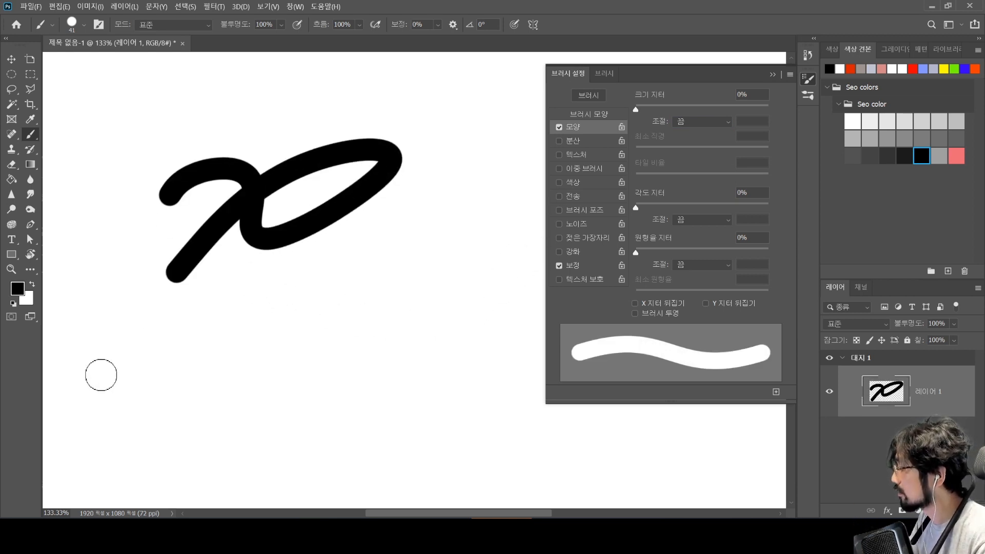
{"action": "left_click", "coordinate": [710, 121]}
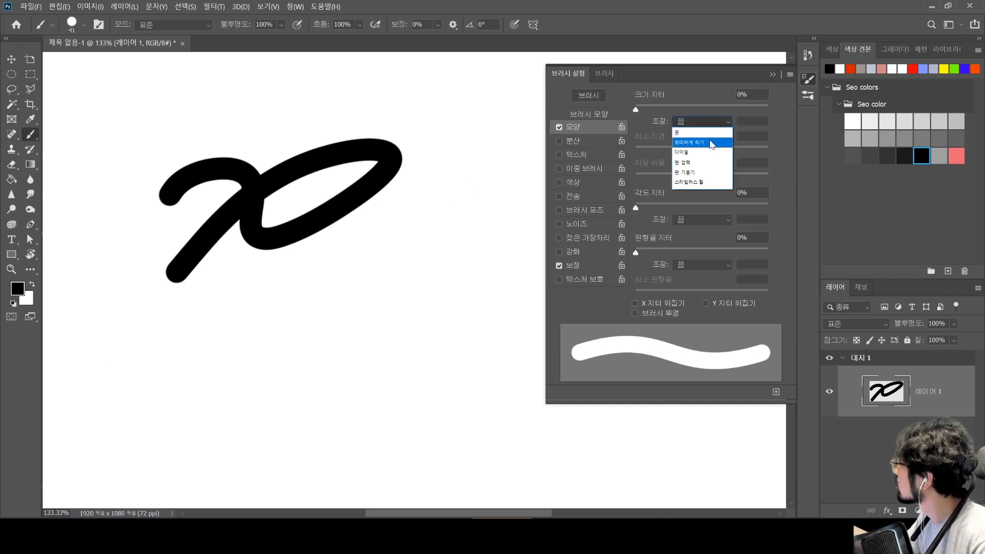
{"action": "left_click", "coordinate": [703, 165]}
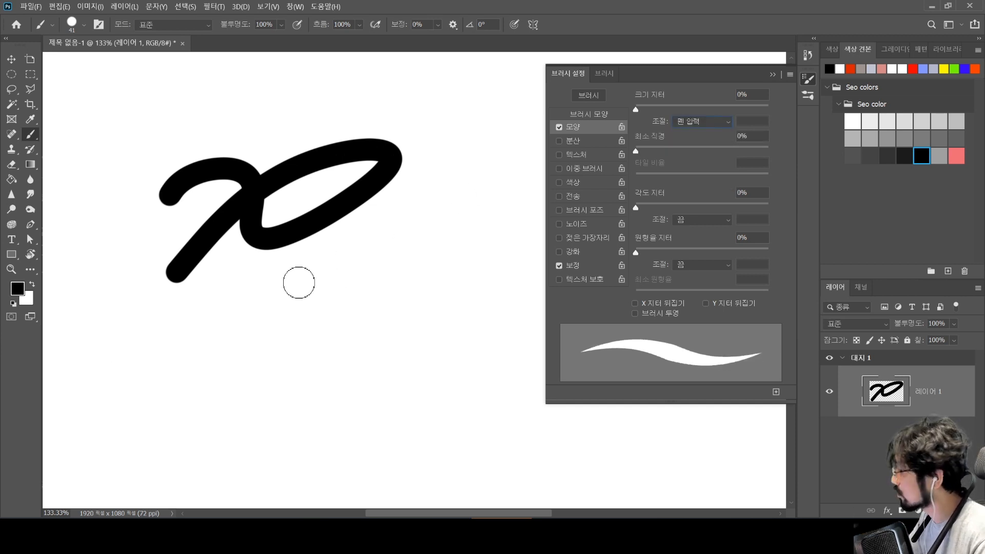
{"action": "mouse_move", "coordinate": [192, 314]}
{"action": "left_mouse_down"}
{"action": "mouse_move", "coordinate": [270, 288]}
{"action": "mouse_move", "coordinate": [352, 284]}
{"action": "mouse_move", "coordinate": [382, 238]}
{"action": "mouse_move", "coordinate": [159, 369]}
{"action": "mouse_move", "coordinate": [143, 340]}
{"action": "mouse_move", "coordinate": [186, 360]}
{"action": "mouse_move", "coordinate": [259, 364]}
{"action": "mouse_move", "coordinate": [346, 318]}
{"action": "mouse_move", "coordinate": [439, 311]}
{"action": "mouse_move", "coordinate": [438, 259]}
{"action": "mouse_move", "coordinate": [332, 394]}
{"action": "mouse_move", "coordinate": [275, 355]}
{"action": "mouse_move", "coordinate": [404, 383]}
{"action": "mouse_move", "coordinate": [482, 303]}
{"action": "left_mouse_up"}
{"action": "key", "text": "ctrl+z"}
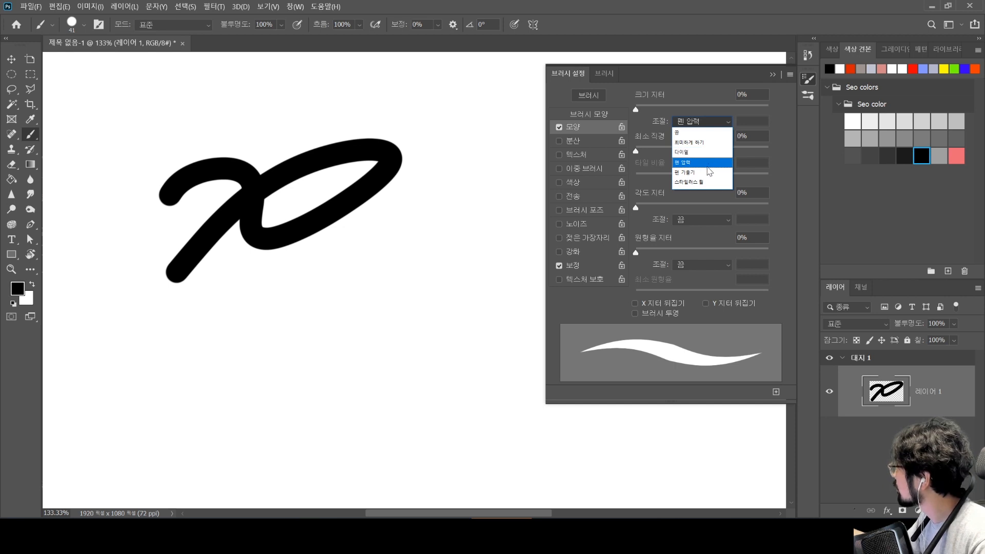
Set the size control to Pen Tilt, paint a curved test stroke, and undo both strokes on the canvas
{"action": "left_click", "coordinate": [707, 172]}
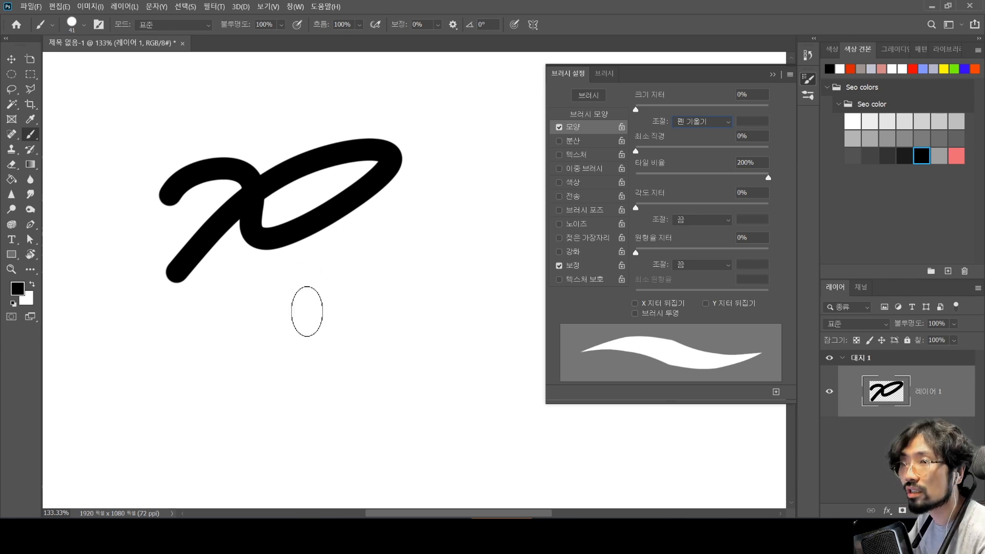
{"action": "mouse_move", "coordinate": [307, 311]}
{"action": "left_mouse_down"}
{"action": "mouse_move", "coordinate": [308, 364]}
{"action": "mouse_move", "coordinate": [326, 391]}
{"action": "mouse_move", "coordinate": [394, 324]}
{"action": "mouse_move", "coordinate": [395, 346]}
{"action": "mouse_move", "coordinate": [416, 361]}
{"action": "mouse_move", "coordinate": [432, 345]}
{"action": "mouse_move", "coordinate": [430, 267]}
{"action": "mouse_move", "coordinate": [403, 254]}
{"action": "mouse_move", "coordinate": [314, 275]}
{"action": "left_mouse_up"}
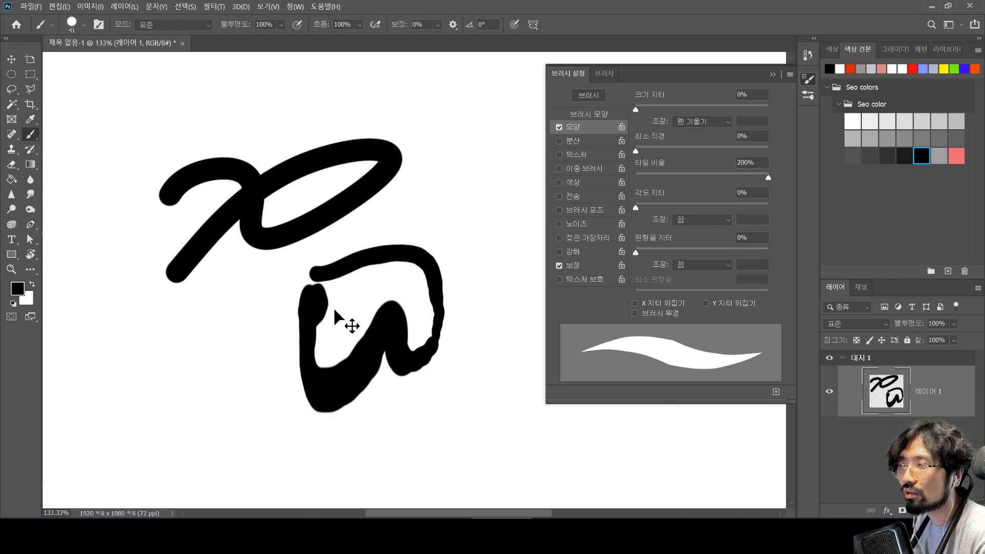
{"action": "key", "text": "ctrl+z"}
{"action": "key", "text": "ctrl+z"}
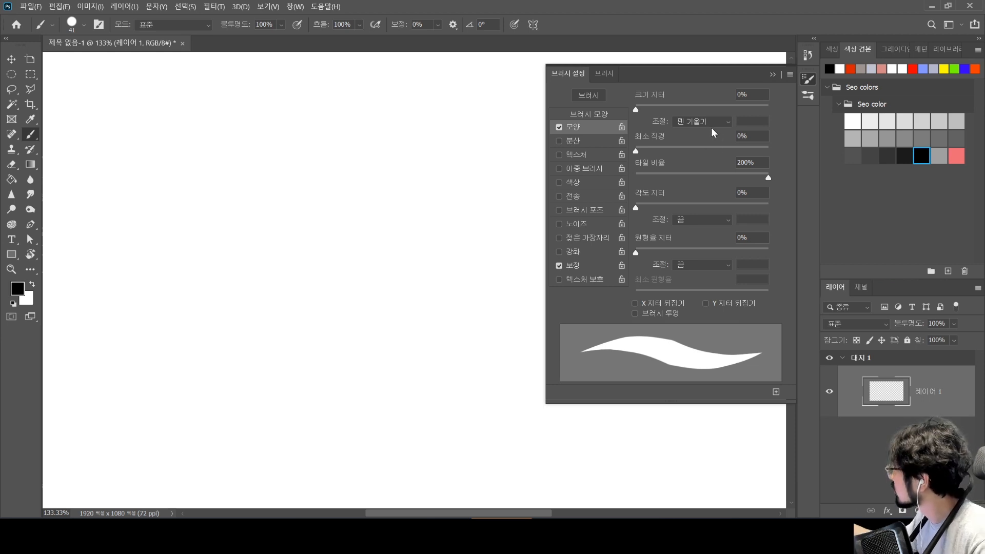
Set the size control to Dial, paint a test stroke, and undo it
{"action": "left_click", "coordinate": [711, 121]}
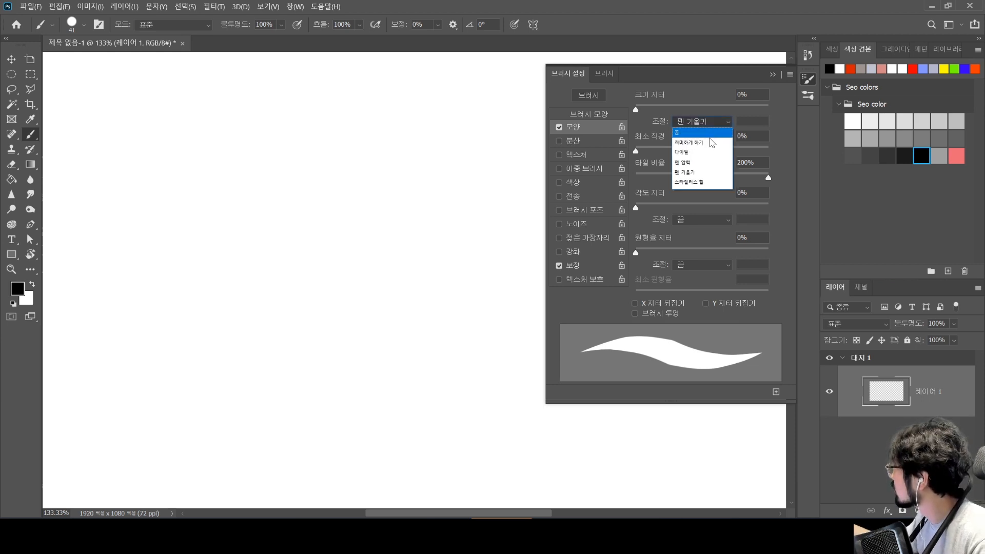
{"action": "left_click", "coordinate": [717, 152]}
{"action": "mouse_move", "coordinate": [167, 252]}
{"action": "left_mouse_down"}
{"action": "mouse_move", "coordinate": [141, 220]}
{"action": "mouse_move", "coordinate": [347, 180]}
{"action": "mouse_move", "coordinate": [93, 288]}
{"action": "mouse_move", "coordinate": [374, 225]}
{"action": "mouse_move", "coordinate": [213, 347]}
{"action": "mouse_move", "coordinate": [161, 405]}
{"action": "mouse_move", "coordinate": [328, 410]}
{"action": "left_mouse_up"}
{"action": "key", "text": "ctrl+z"}
Set the size control to Fade at 25 and paint scattered short dots across the canvas
{"action": "left_click", "coordinate": [727, 123]}
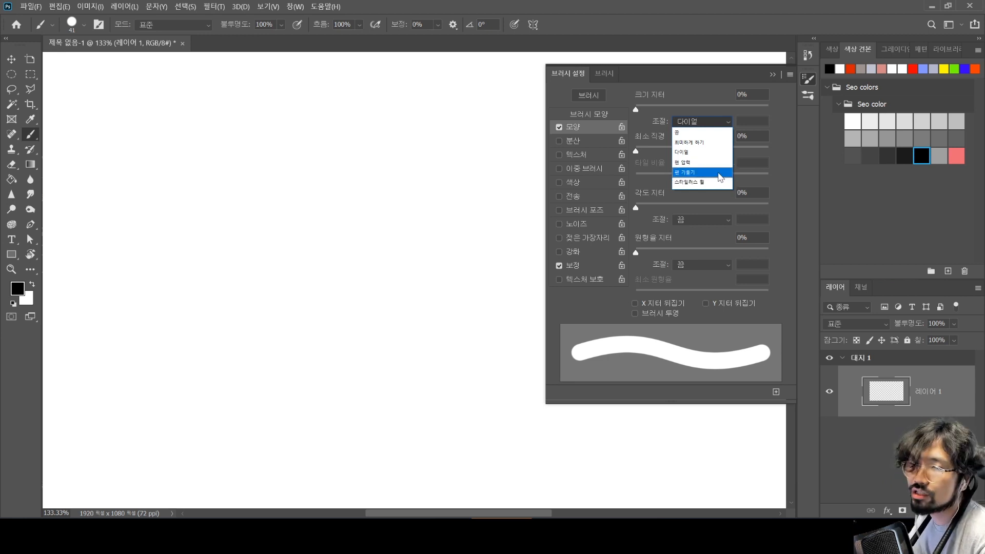
{"action": "left_click", "coordinate": [718, 143]}
{"action": "left_click", "coordinate": [139, 260]}
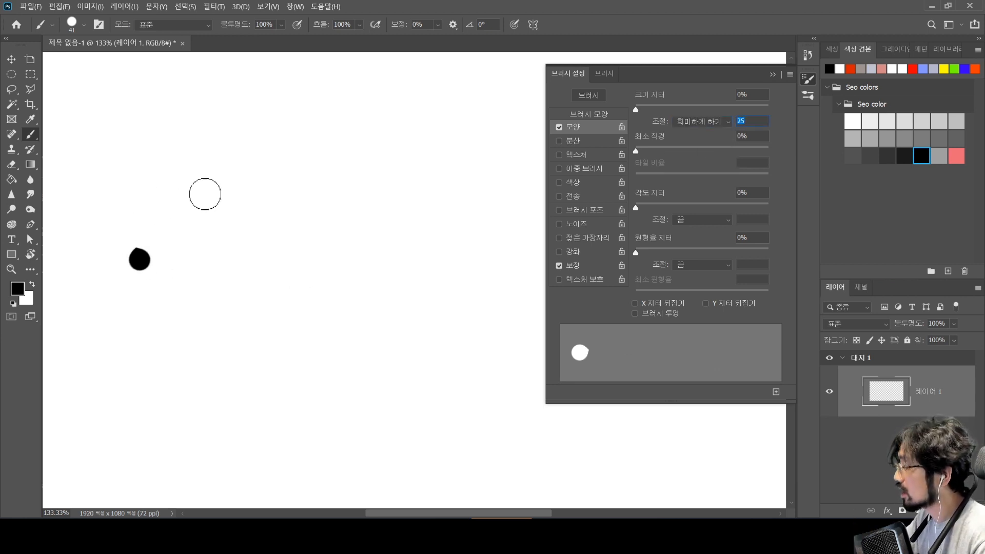
{"action": "left_click", "coordinate": [135, 298]}
{"action": "left_click", "coordinate": [224, 226]}
{"action": "left_click", "coordinate": [333, 165]}
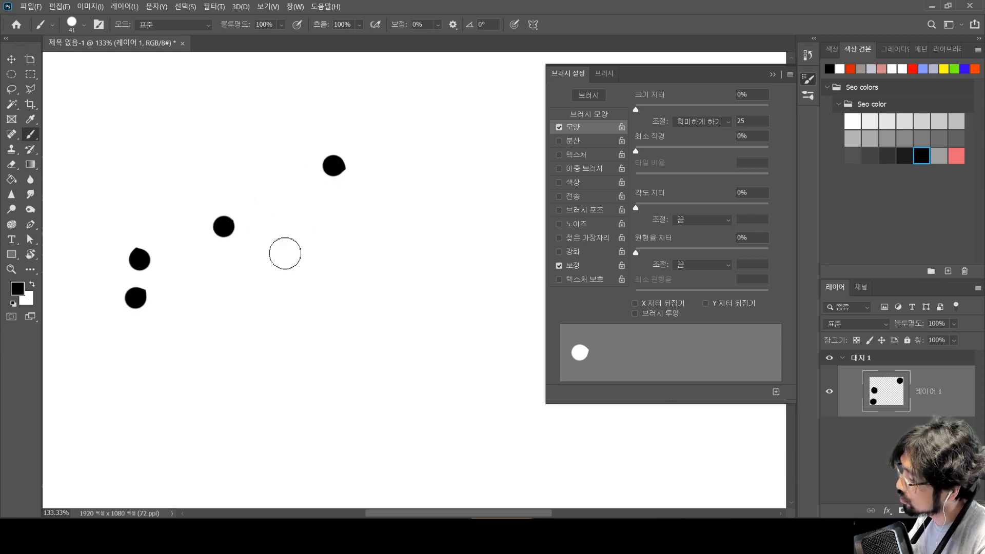
{"action": "left_click", "coordinate": [235, 263]}
{"action": "left_click", "coordinate": [236, 159]}
{"action": "left_click", "coordinate": [316, 156]}
{"action": "left_click", "coordinate": [323, 219]}
{"action": "left_click", "coordinate": [368, 273]}
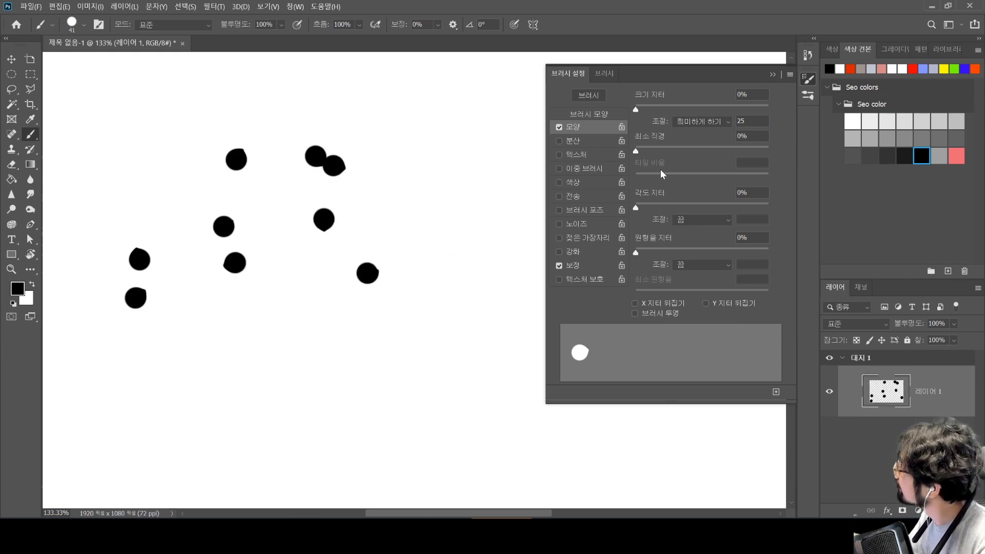
Set the size control to Pen Pressure and paint a small zigzag test stroke among the dots
{"action": "left_click", "coordinate": [719, 122]}
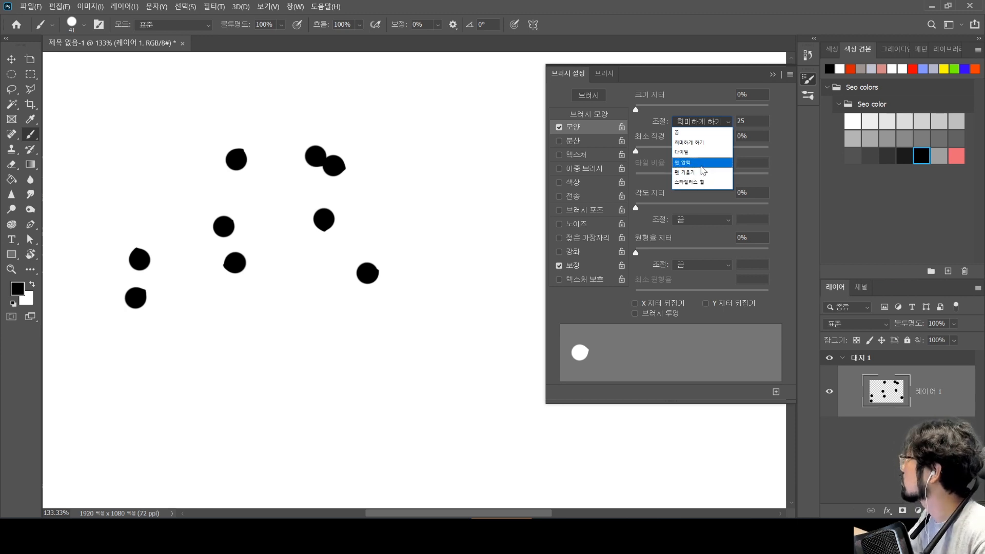
{"action": "left_click", "coordinate": [703, 163]}
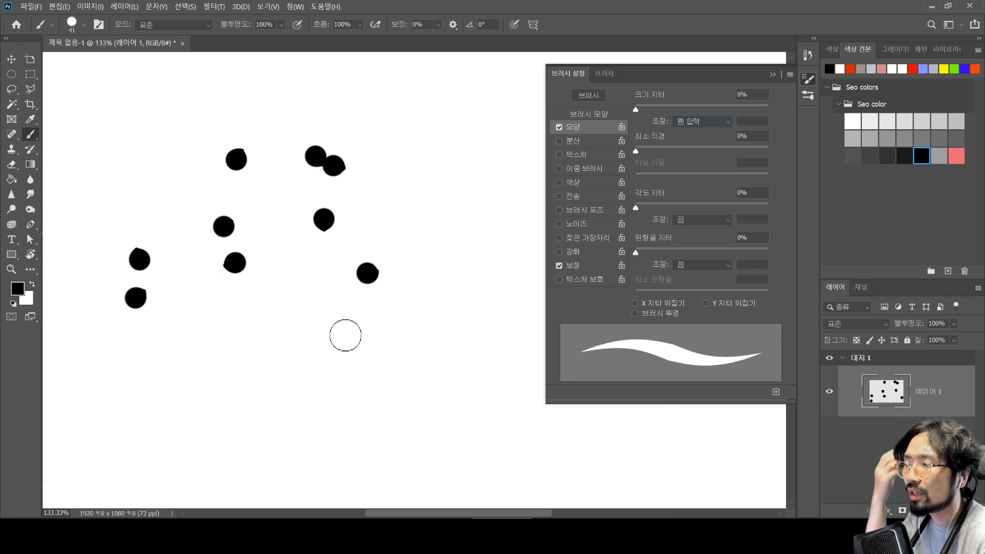
{"action": "mouse_move", "coordinate": [253, 246]}
{"action": "left_mouse_down"}
{"action": "mouse_move", "coordinate": [272, 253]}
{"action": "mouse_move", "coordinate": [277, 298]}
{"action": "left_mouse_up"}
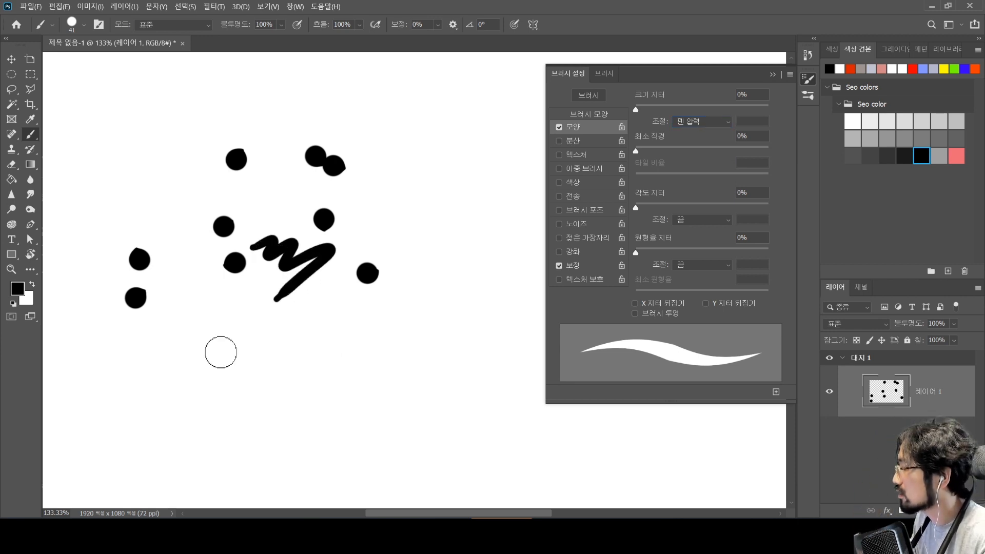
Undo the zigzag and all the dots, and reselect Pen Pressure as the size control
{"action": "key", "text": "ctrl+z"}
{"action": "key", "text": "ctrl+z"}
{"action": "key", "text": "ctrl+z"}
{"action": "key", "text": "ctrl+z"}
{"action": "key", "text": "ctrl+z"}
{"action": "key", "text": "ctrl+z"}
{"action": "key", "text": "ctrl+z"}
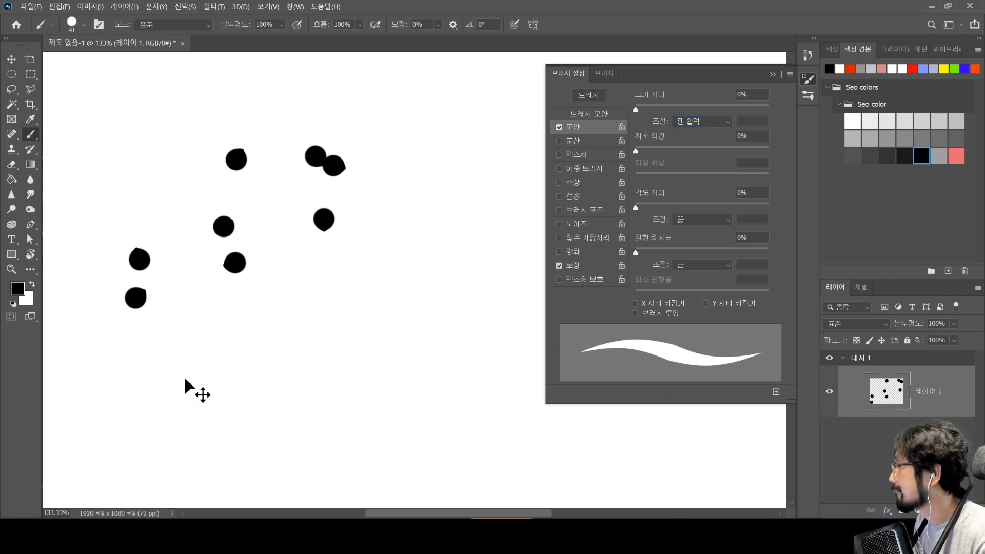
{"action": "key", "text": "ctrl+z"}
{"action": "key", "text": "ctrl+z"}
{"action": "key", "text": "ctrl+z"}
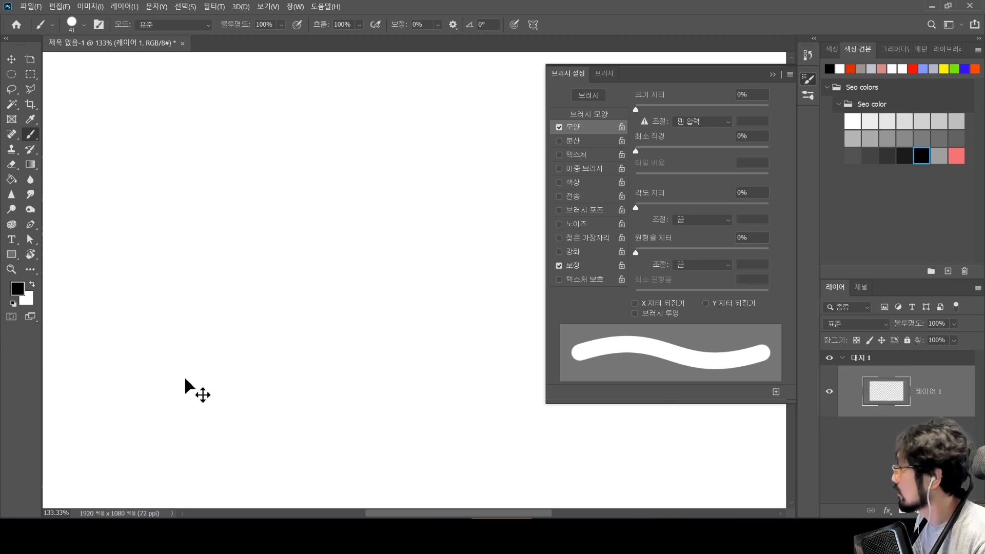
{"action": "left_click", "coordinate": [693, 122]}
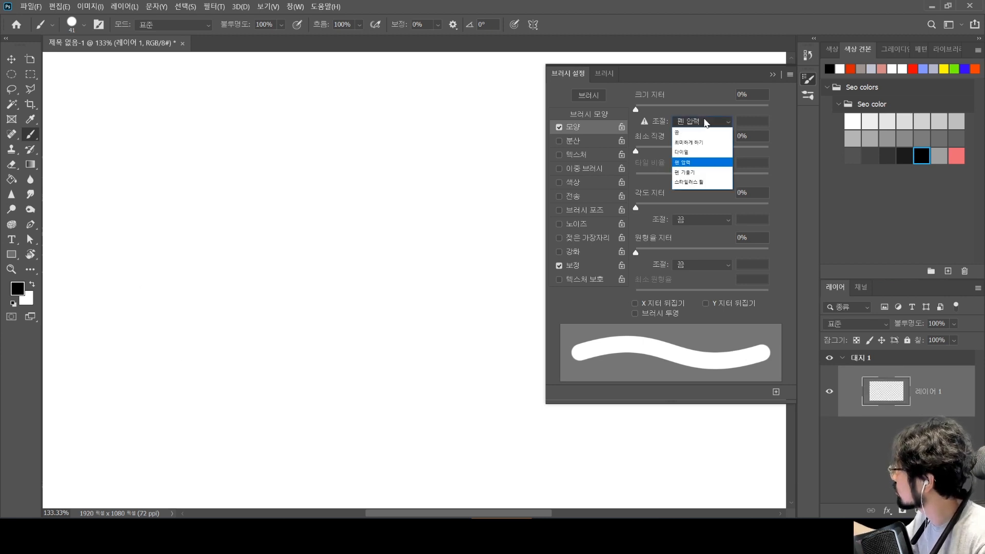
{"action": "left_click", "coordinate": [701, 120]}
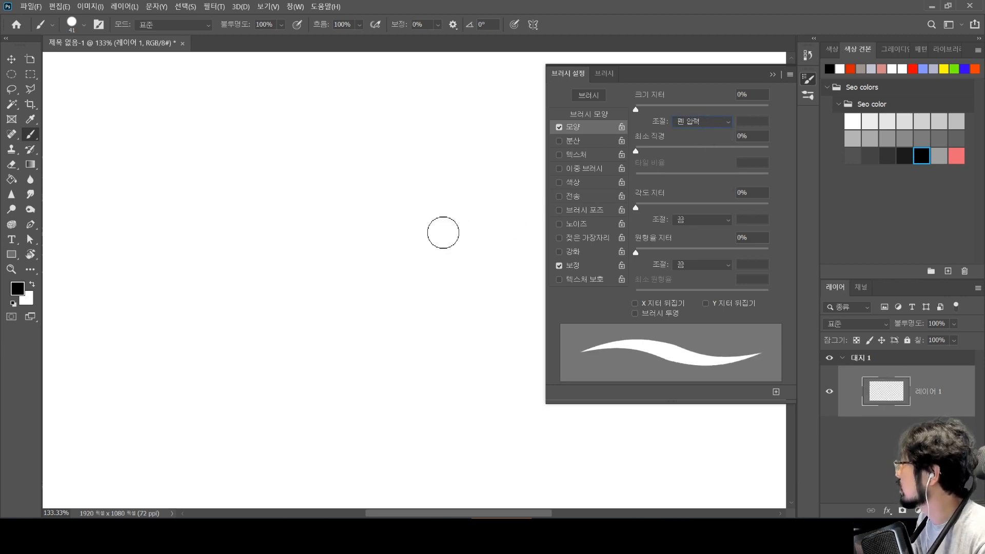
Paint and undo a test stroke with Pen Pressure, and repeat the test with the size control set to Stylus Wheel
{"action": "mouse_move", "coordinate": [156, 253]}
{"action": "left_mouse_down"}
{"action": "mouse_move", "coordinate": [306, 211]}
{"action": "mouse_move", "coordinate": [352, 172]}
{"action": "left_mouse_up"}
{"action": "key", "text": "ctrl+z"}
{"action": "left_click", "coordinate": [715, 122]}
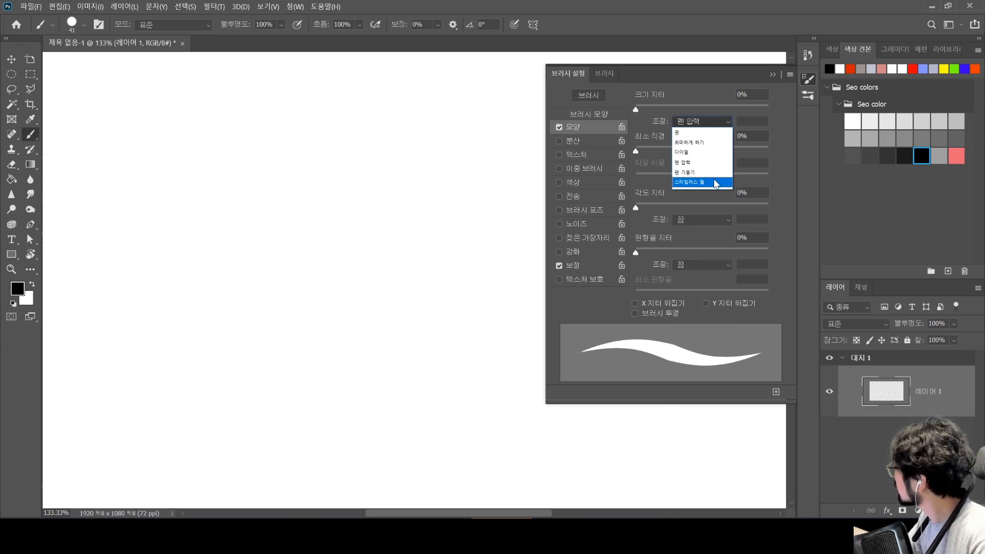
{"action": "left_click", "coordinate": [713, 180]}
{"action": "mouse_move", "coordinate": [108, 286]}
{"action": "left_mouse_down"}
{"action": "mouse_move", "coordinate": [139, 231]}
{"action": "mouse_move", "coordinate": [414, 202]}
{"action": "mouse_move", "coordinate": [423, 172]}
{"action": "left_mouse_up"}
{"action": "key", "text": "ctrl+z"}
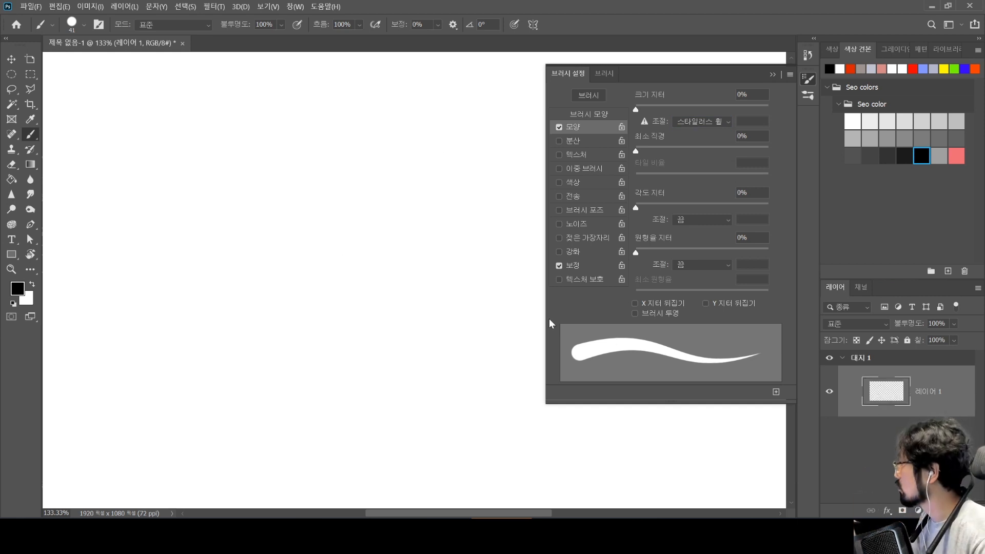
Set the size control to Pen Pressure, and try a minimum diameter of 100% before returning it to 0%
{"action": "left_click", "coordinate": [702, 121]}
{"action": "left_click", "coordinate": [711, 153]}
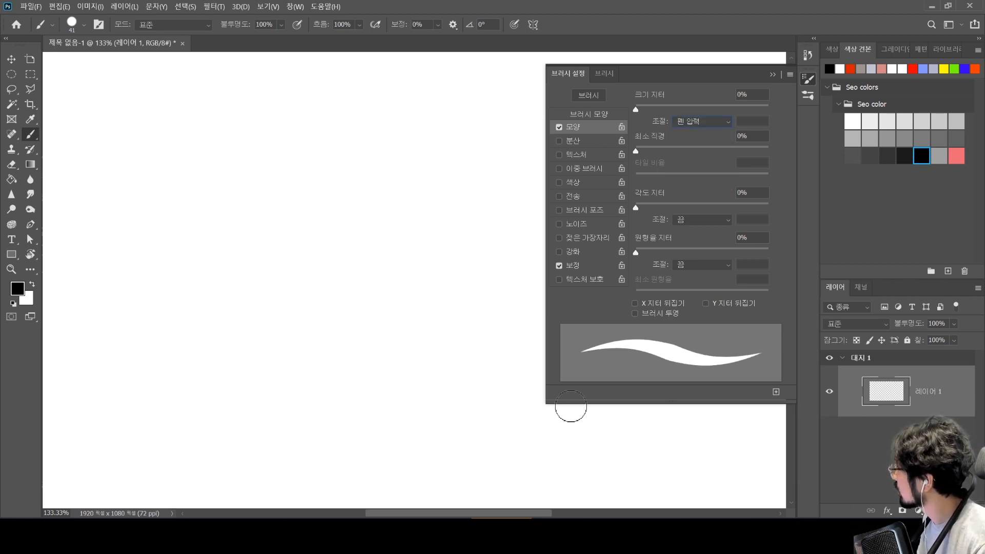
{"action": "mouse_move", "coordinate": [642, 151]}
{"action": "left_mouse_down"}
{"action": "mouse_move", "coordinate": [704, 158]}
{"action": "mouse_move", "coordinate": [803, 149]}
{"action": "left_mouse_up"}
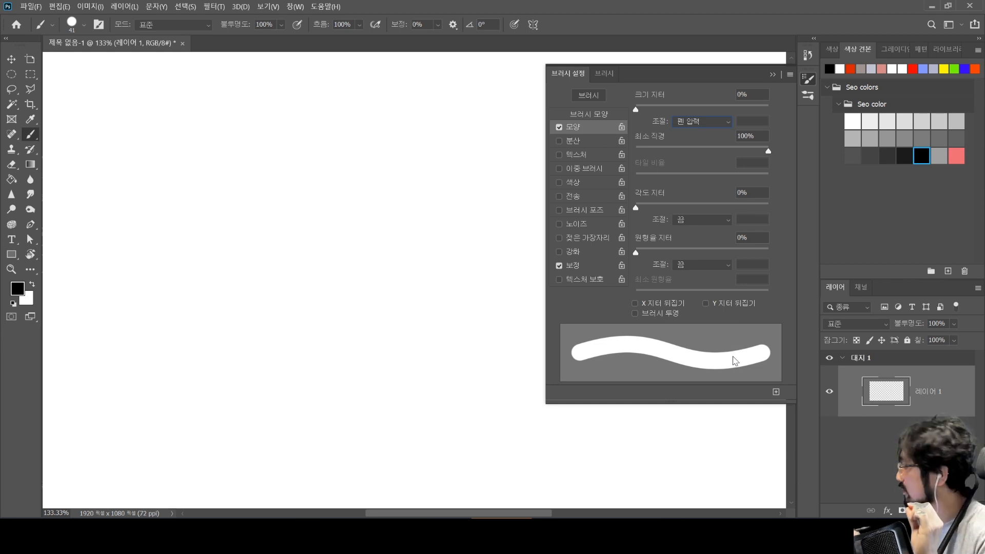
{"action": "left_click_drag", "start_coordinate": [769, 150], "coordinate": [562, 174]}
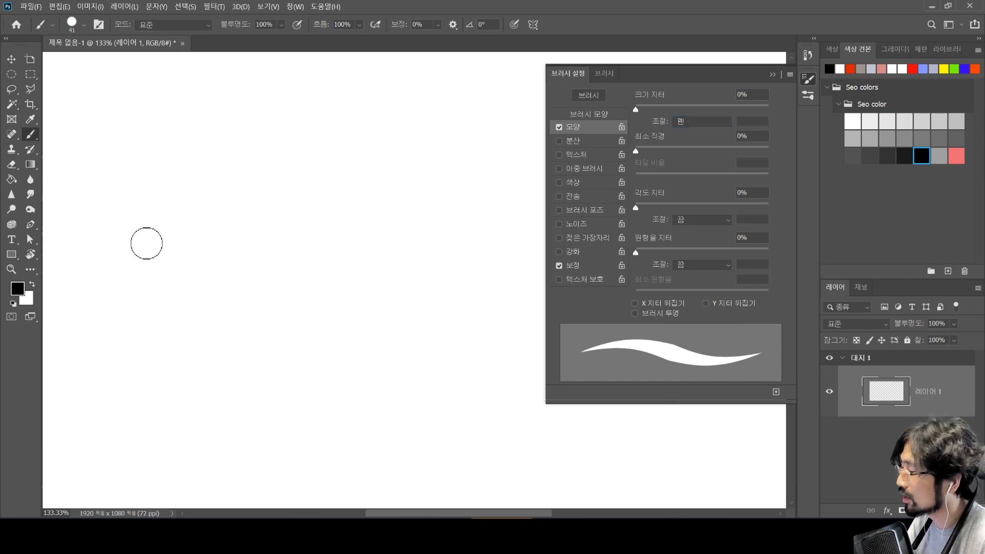
Paint three long diagonal test strokes with the 41 px pressure-sensitive brush and undo them
{"action": "left_click_drag", "start_coordinate": [138, 246], "coordinate": [321, 191]}
{"action": "mouse_move", "coordinate": [143, 290]}
{"action": "left_mouse_down"}
{"action": "mouse_move", "coordinate": [220, 264]}
{"action": "mouse_move", "coordinate": [394, 231]}
{"action": "left_mouse_up"}
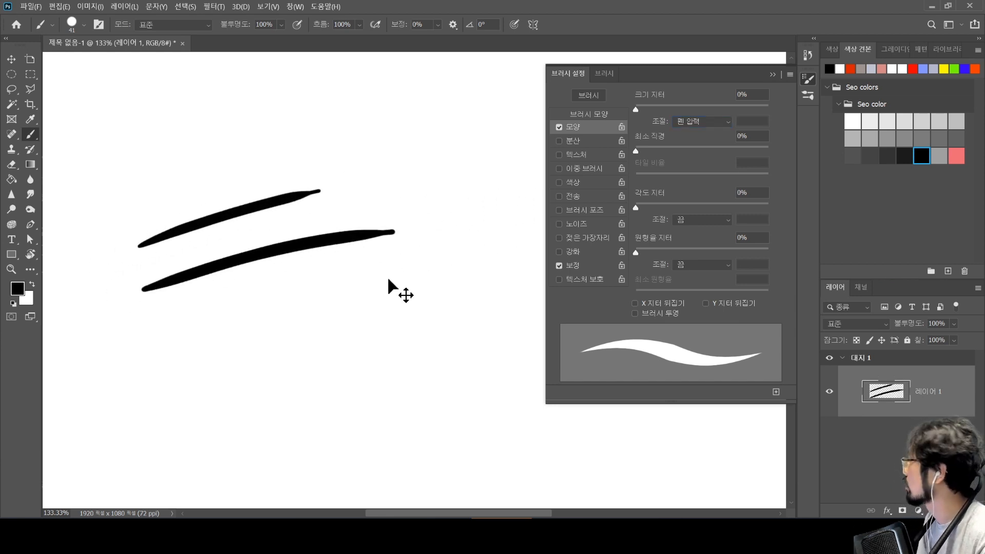
{"action": "key", "text": "ctrl+z"}
{"action": "key", "text": "ctrl+z"}
{"action": "left_click_drag", "start_coordinate": [176, 236], "coordinate": [413, 193]}
{"action": "key", "text": "ctrl+z"}
Reduce the brush size to 12 px, and paint and undo two long test strokes
{"action": "right_click", "coordinate": [273, 241], "text": "alt"}
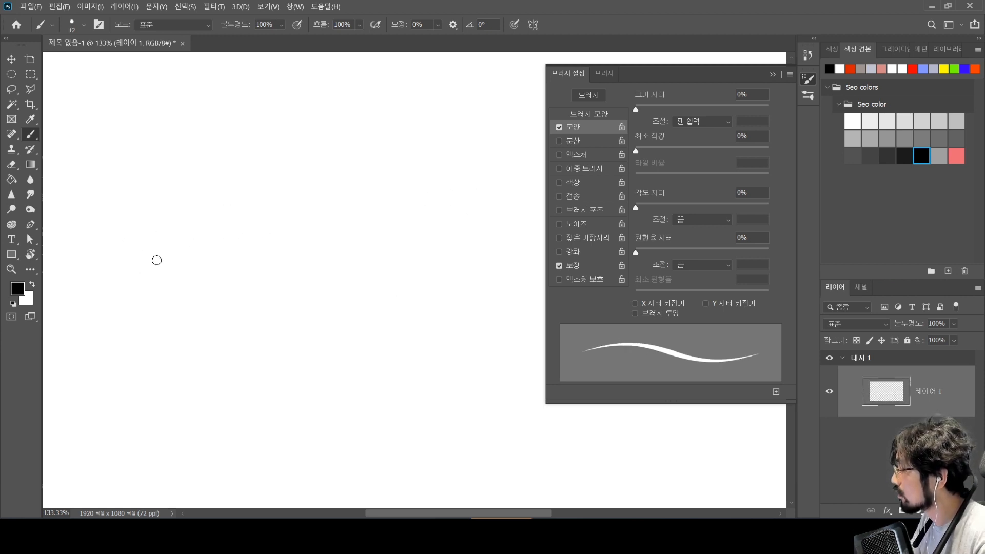
{"action": "left_click_drag", "start_coordinate": [162, 257], "coordinate": [392, 204]}
{"action": "mouse_move", "coordinate": [114, 315]}
{"action": "left_mouse_down"}
{"action": "mouse_move", "coordinate": [433, 239]}
{"action": "mouse_move", "coordinate": [407, 214]}
{"action": "mouse_move", "coordinate": [403, 271]}
{"action": "left_mouse_up"}
{"action": "key", "text": "ctrl+z"}
{"action": "key", "text": "ctrl+z"}
{"action": "key", "text": "ctrl+z"}
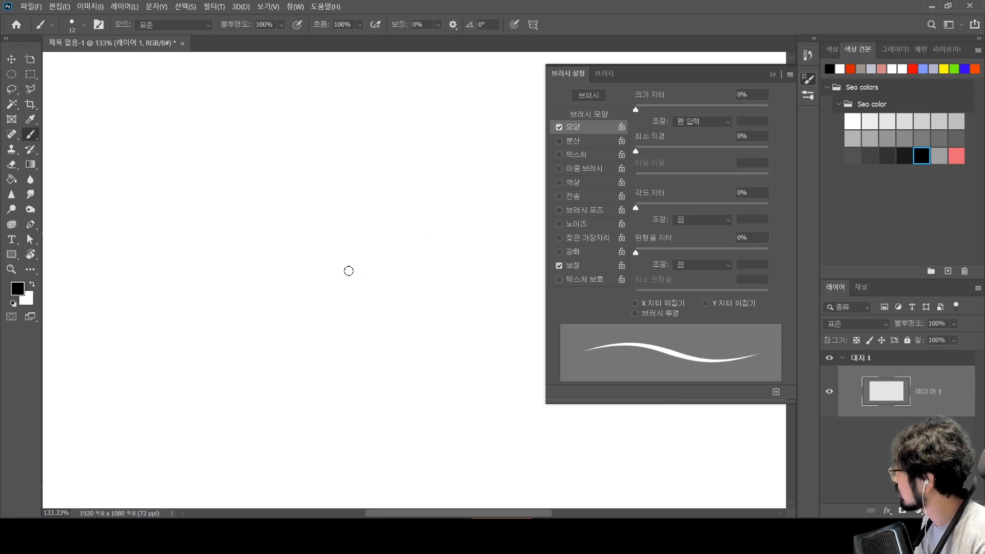
Set the minimum diameter to 100% and paint several crossing test strokes on the canvas
{"action": "left_click_drag", "start_coordinate": [649, 152], "coordinate": [794, 165]}
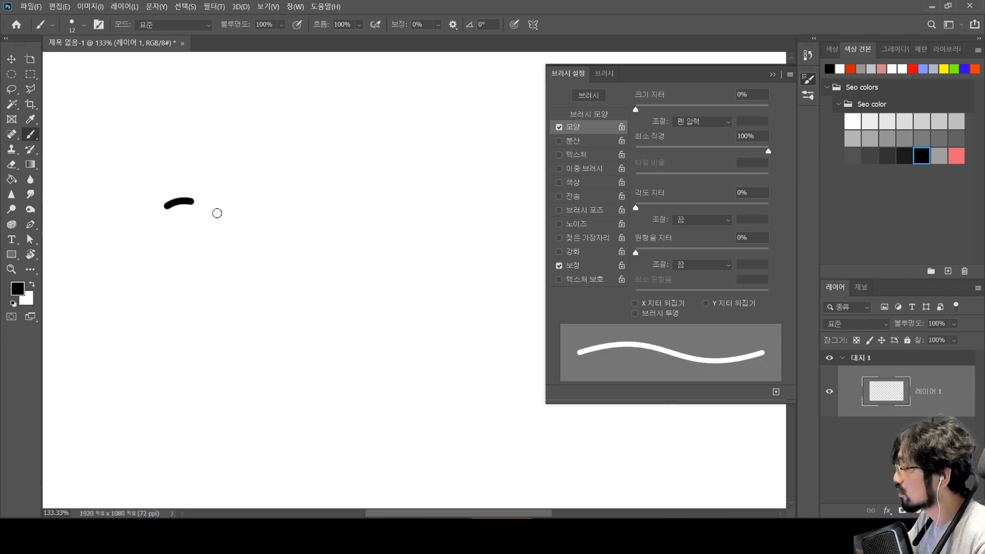
{"action": "left_click_drag", "start_coordinate": [217, 213], "coordinate": [386, 189]}
{"action": "left_click_drag", "start_coordinate": [306, 188], "coordinate": [181, 292]}
{"action": "left_click_drag", "start_coordinate": [162, 202], "coordinate": [314, 143]}
{"action": "left_click_drag", "start_coordinate": [337, 109], "coordinate": [164, 202]}
{"action": "left_click_drag", "start_coordinate": [189, 139], "coordinate": [310, 201]}
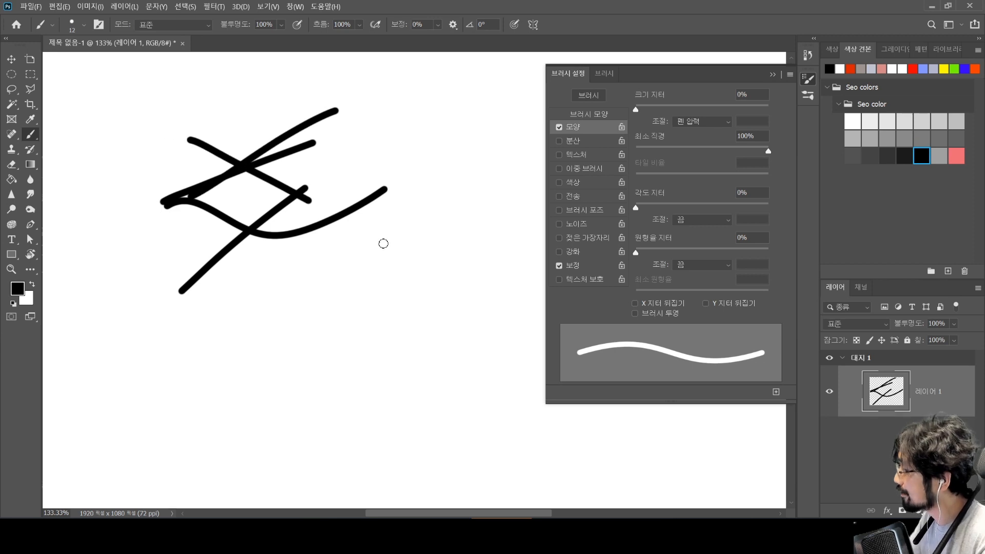
Undo the crossing strokes, and lower the minimum diameter to 0% before raising it back to 100%
{"action": "key", "text": "ctrl+z"}
{"action": "key", "text": "ctrl+z"}
{"action": "key", "text": "ctrl+z"}
{"action": "key", "text": "ctrl+z"}
{"action": "key", "text": "ctrl+z"}
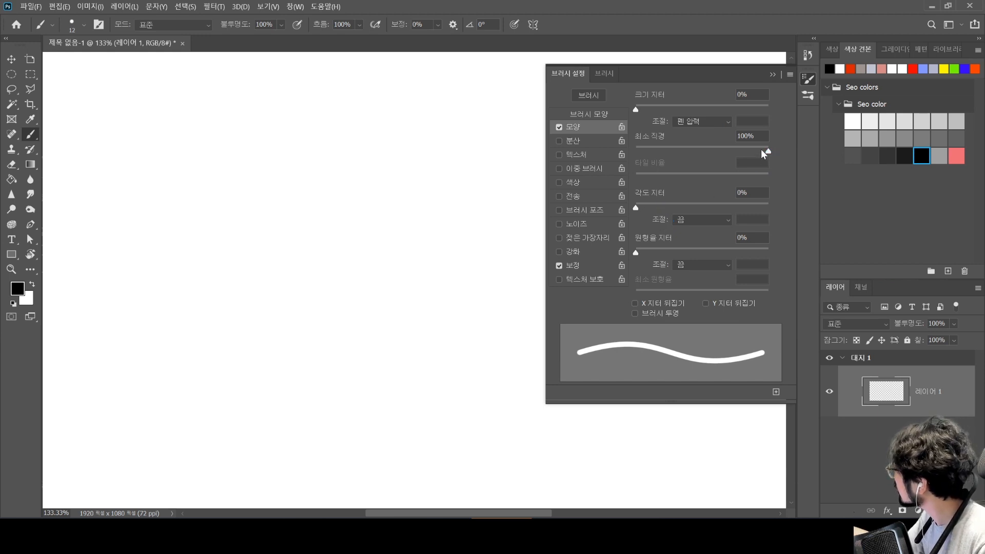
{"action": "left_click_drag", "start_coordinate": [763, 150], "coordinate": [628, 165]}
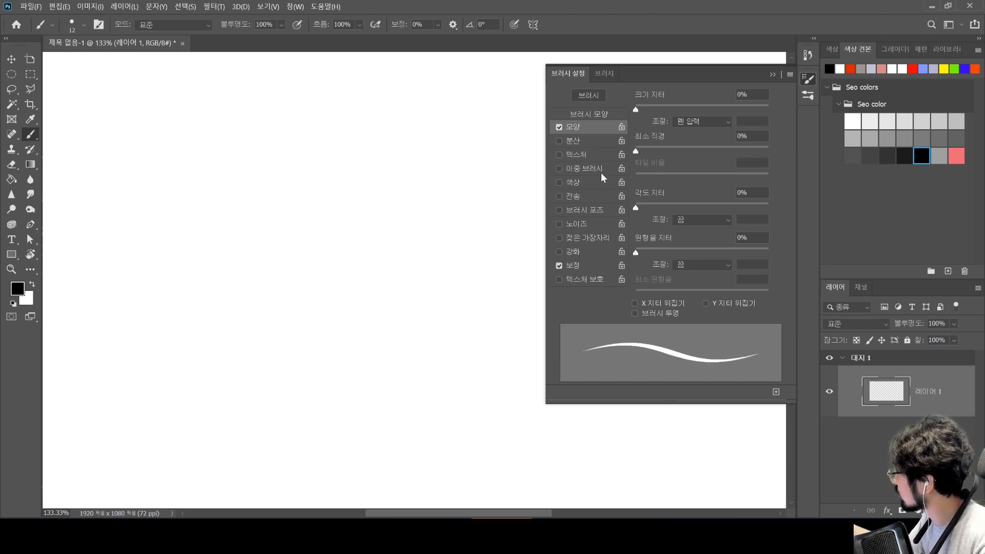
{"action": "left_click_drag", "start_coordinate": [692, 153], "coordinate": [810, 155]}
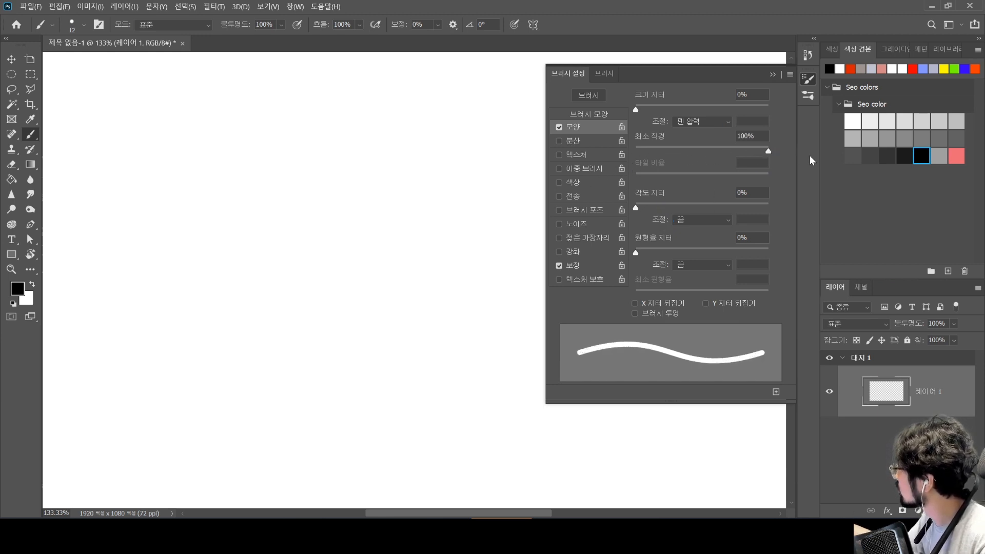
Flatten the brush tip to 45% roundness at a 30° angle, and set the Shape Dynamics angle jitter to 59%
{"action": "left_click", "coordinate": [603, 111]}
{"action": "mouse_move", "coordinate": [751, 202]}
{"action": "left_mouse_down"}
{"action": "mouse_move", "coordinate": [752, 217]}
{"action": "mouse_move", "coordinate": [758, 206]}
{"action": "mouse_move", "coordinate": [765, 215]}
{"action": "mouse_move", "coordinate": [770, 196]}
{"action": "left_mouse_up"}
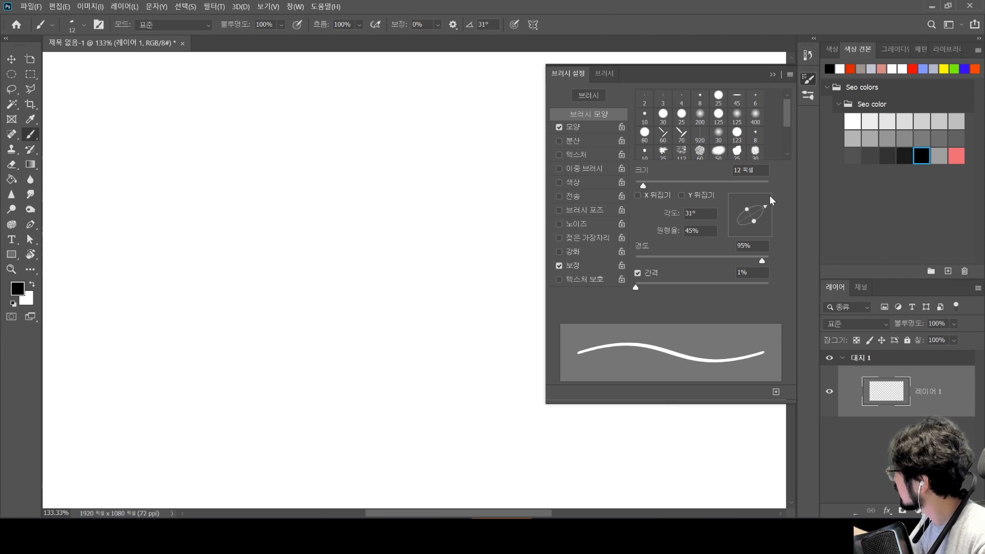
{"action": "left_click", "coordinate": [594, 127]}
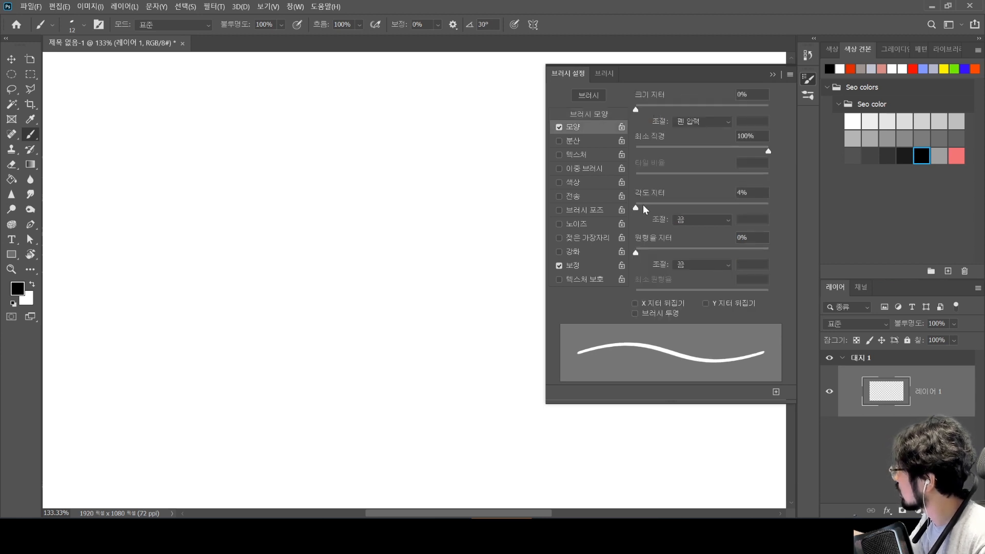
{"action": "left_click_drag", "start_coordinate": [644, 208], "coordinate": [709, 208]}
Paint a wavy stroke at 12 px, and enlarge the brush to 98 px to paint thick winding strokes around it
{"action": "mouse_move", "coordinate": [139, 251]}
{"action": "left_mouse_down"}
{"action": "mouse_move", "coordinate": [245, 190]}
{"action": "mouse_move", "coordinate": [273, 252]}
{"action": "mouse_move", "coordinate": [323, 274]}
{"action": "mouse_move", "coordinate": [397, 209]}
{"action": "mouse_move", "coordinate": [388, 240]}
{"action": "left_mouse_up"}
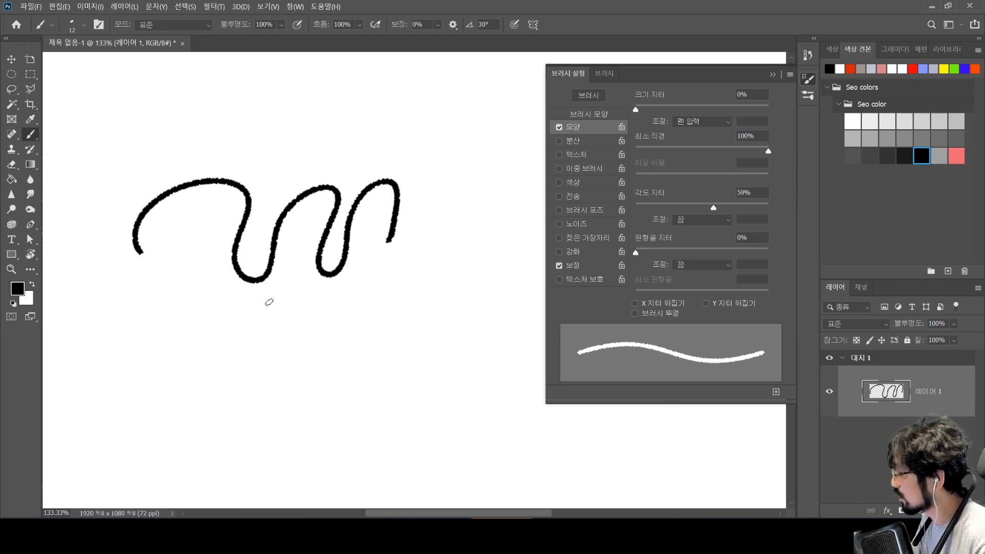
{"action": "left_click_drag", "start_coordinate": [246, 336], "coordinate": [287, 337]}
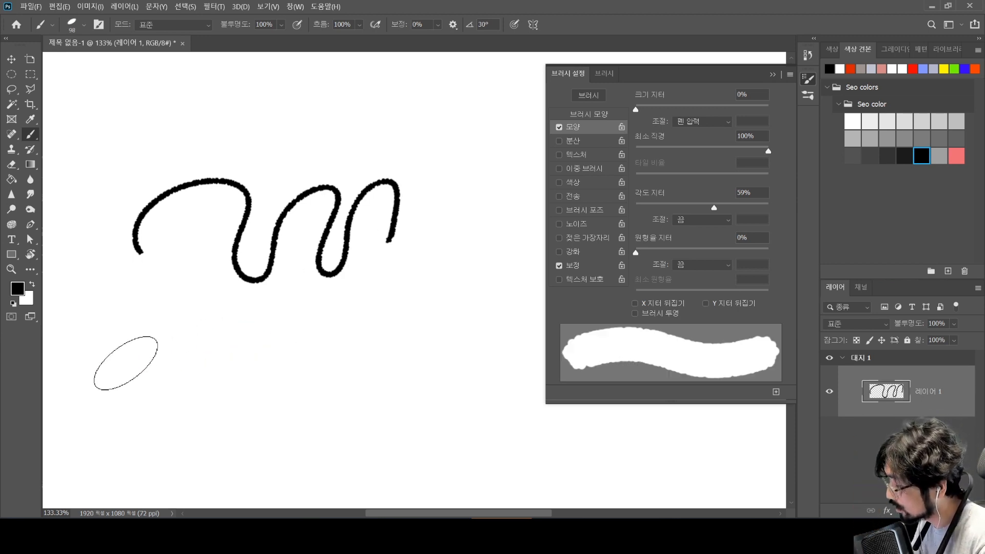
{"action": "mouse_move", "coordinate": [126, 359]}
{"action": "left_mouse_down"}
{"action": "mouse_move", "coordinate": [174, 336]}
{"action": "mouse_move", "coordinate": [193, 349]}
{"action": "left_mouse_up"}
{"action": "mouse_move", "coordinate": [251, 324]}
{"action": "left_mouse_down"}
{"action": "mouse_move", "coordinate": [396, 292]}
{"action": "mouse_move", "coordinate": [451, 295]}
{"action": "mouse_move", "coordinate": [454, 321]}
{"action": "mouse_move", "coordinate": [267, 373]}
{"action": "mouse_move", "coordinate": [264, 396]}
{"action": "mouse_move", "coordinate": [341, 418]}
{"action": "mouse_move", "coordinate": [395, 402]}
{"action": "mouse_move", "coordinate": [405, 418]}
{"action": "mouse_move", "coordinate": [433, 392]}
{"action": "mouse_move", "coordinate": [477, 427]}
{"action": "mouse_move", "coordinate": [508, 408]}
{"action": "left_mouse_up"}
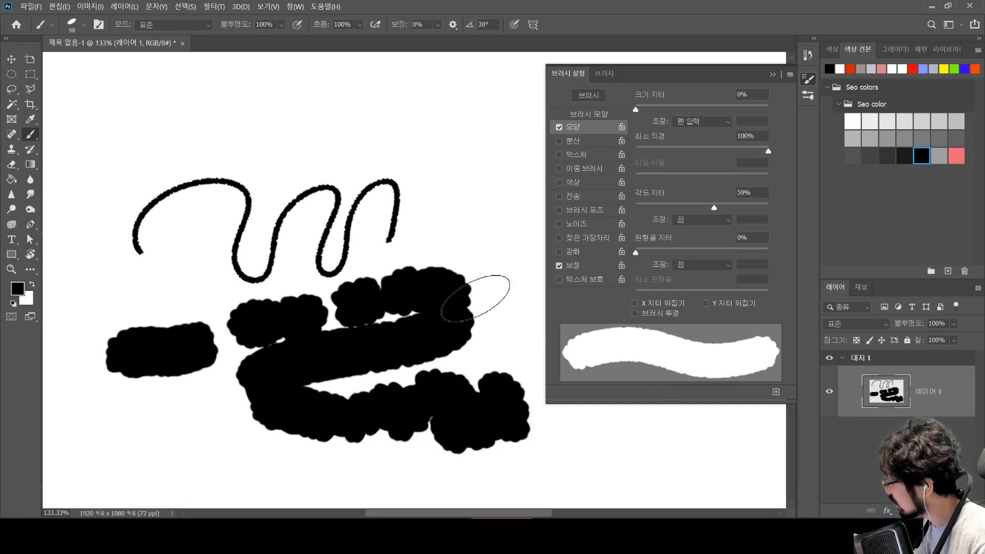
{"action": "mouse_move", "coordinate": [405, 249]}
{"action": "left_mouse_down"}
{"action": "mouse_move", "coordinate": [438, 168]}
{"action": "mouse_move", "coordinate": [392, 108]}
{"action": "mouse_move", "coordinate": [272, 119]}
{"action": "mouse_move", "coordinate": [189, 160]}
{"action": "mouse_move", "coordinate": [198, 227]}
{"action": "mouse_move", "coordinate": [152, 281]}
{"action": "mouse_move", "coordinate": [192, 362]}
{"action": "mouse_move", "coordinate": [206, 431]}
{"action": "mouse_move", "coordinate": [189, 453]}
{"action": "left_mouse_up"}
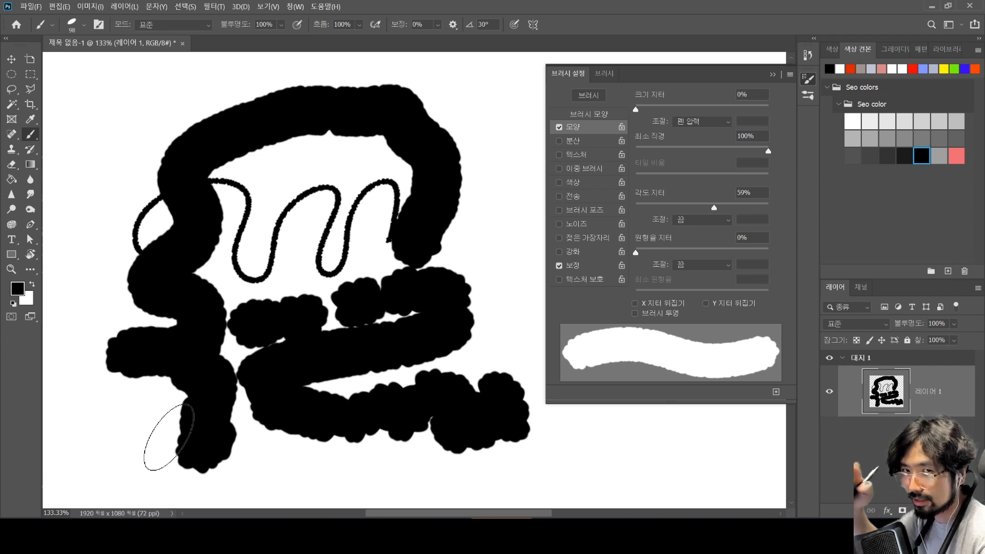
Undo all the thick strokes, keeping only the thin wavy stroke
{"action": "key", "text": "ctrl+z"}
{"action": "key", "text": "ctrl+z"}
{"action": "key", "text": "ctrl+z"}
{"action": "key", "text": "ctrl+z"}
{"action": "key", "text": "ctrl+z"}
{"action": "key", "text": "ctrl+z"}
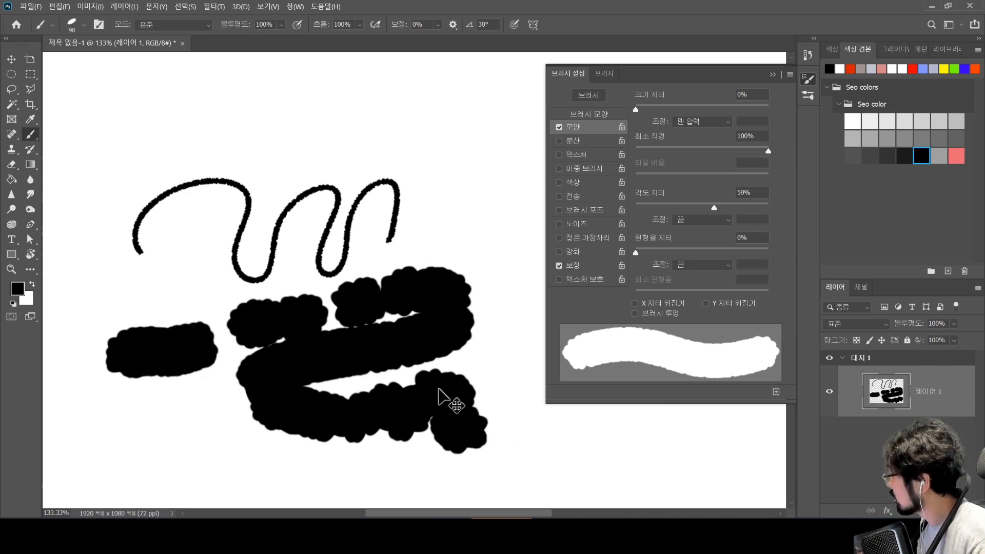
{"action": "key", "text": "ctrl+z"}
{"action": "key", "text": "ctrl+z"}
{"action": "key", "text": "ctrl+z"}
{"action": "key", "text": "ctrl+z"}
{"action": "key", "text": "ctrl+z"}
{"action": "key", "text": "ctrl+z"}
{"action": "key", "text": "ctrl+z"}
{"action": "key", "text": "ctrl+z"}
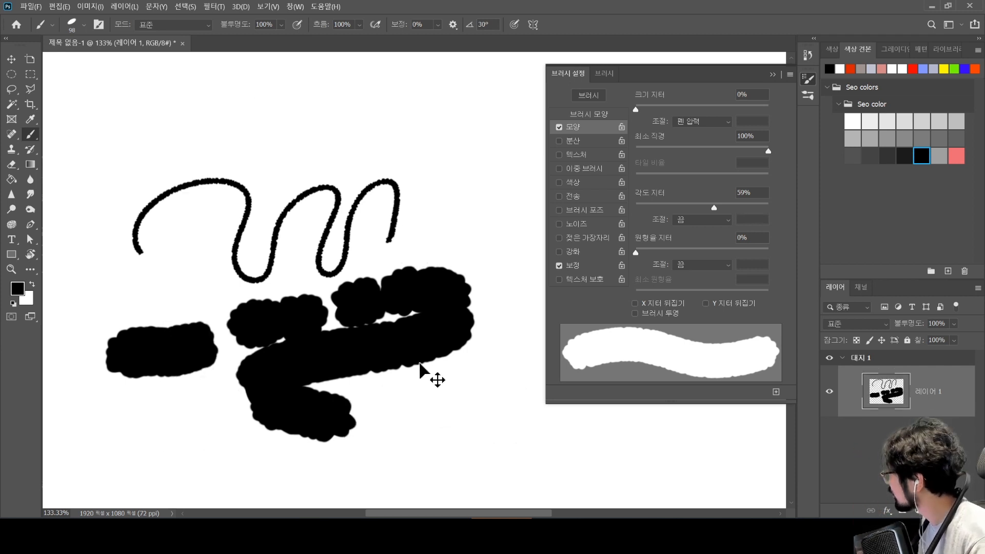
{"action": "key", "text": "ctrl+z"}
{"action": "key", "text": "ctrl+z"}
{"action": "key", "text": "ctrl+z"}
{"action": "key", "text": "ctrl+z"}
{"action": "key", "text": "ctrl+z"}
{"action": "key", "text": "ctrl+z"}
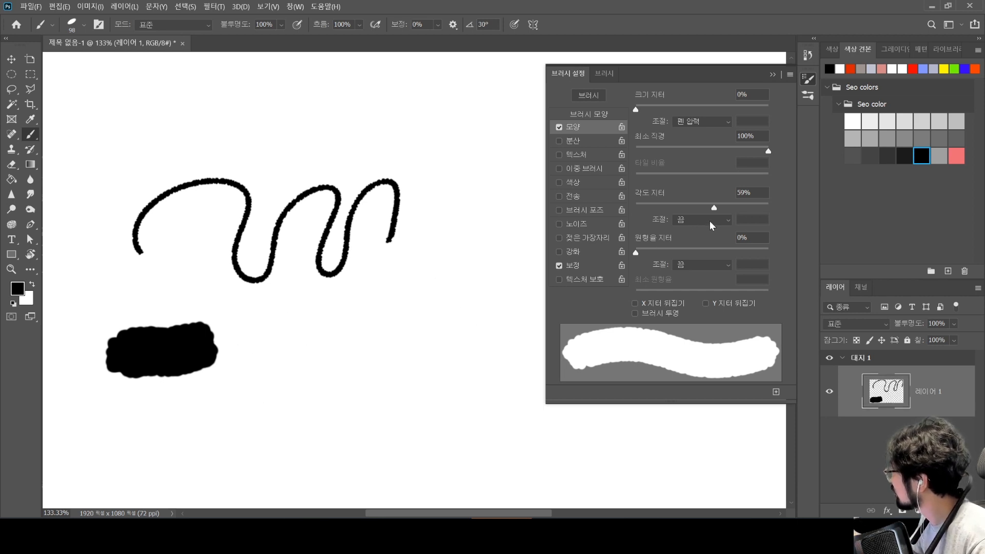
{"action": "key", "text": "ctrl+z"}
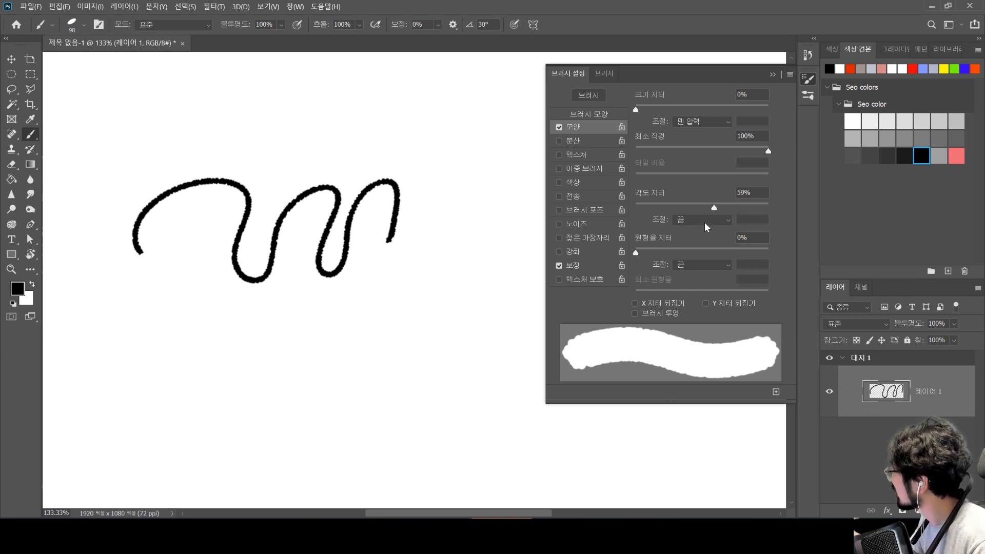
Turn the size control off and set the angle control to Pen Pressure
{"action": "left_click", "coordinate": [712, 122]}
{"action": "left_click", "coordinate": [712, 136]}
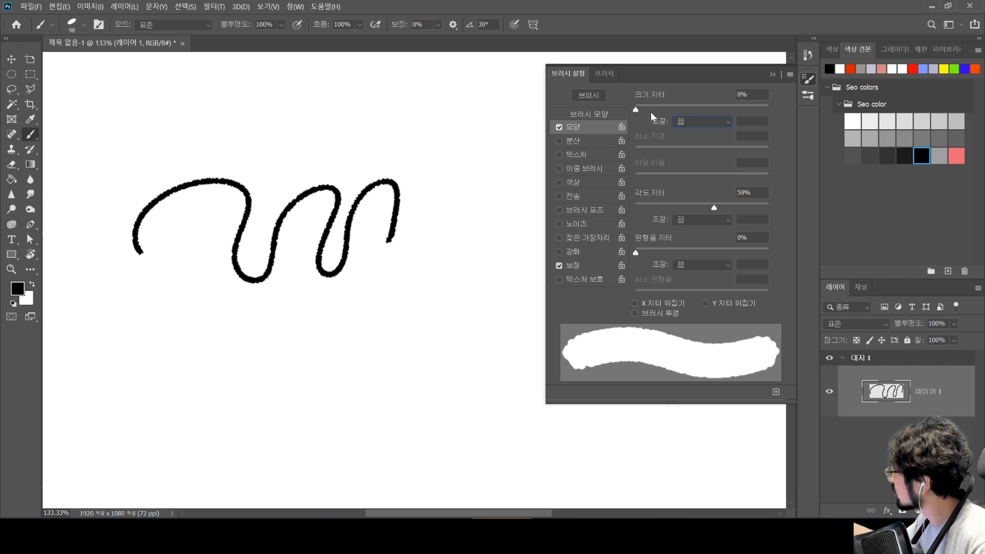
{"action": "left_click", "coordinate": [714, 219]}
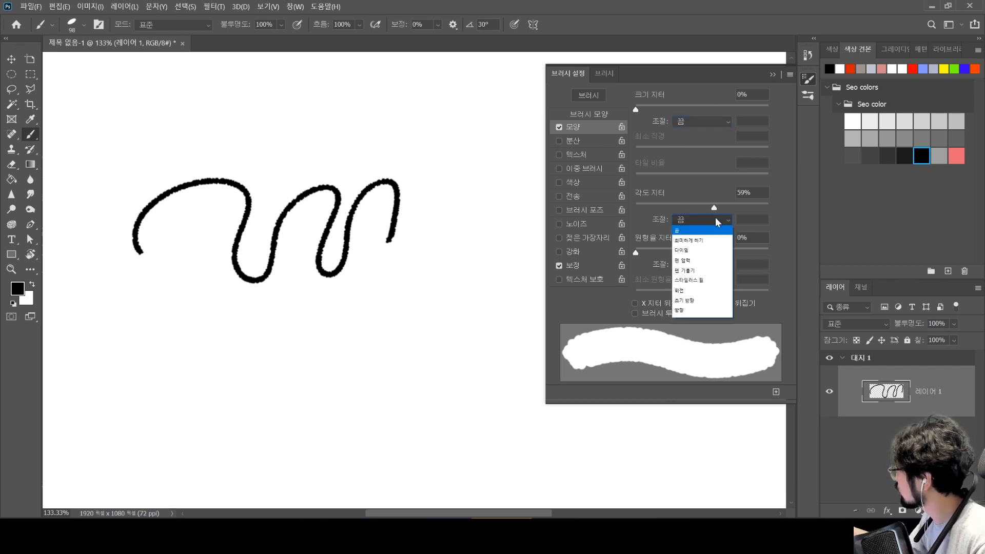
{"action": "left_click", "coordinate": [707, 260]}
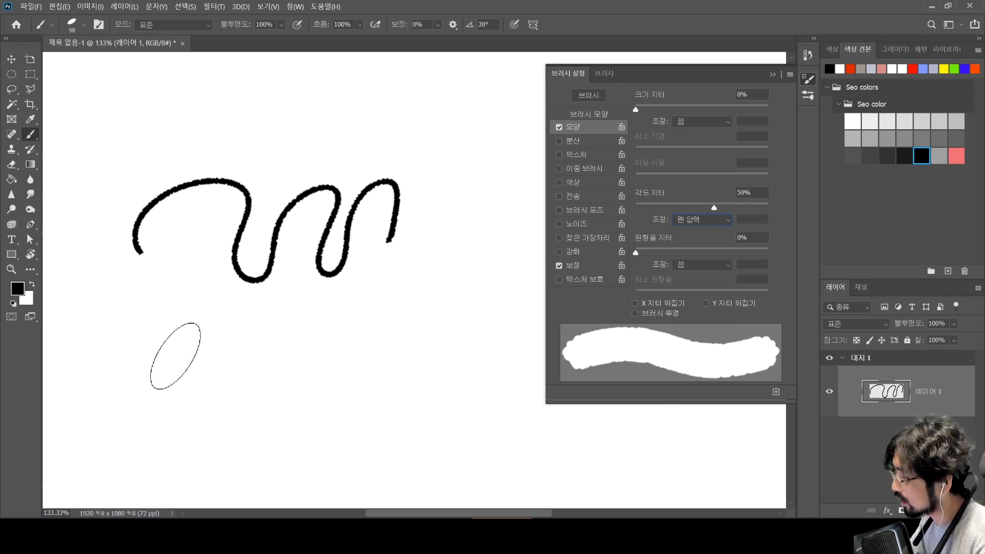
Paint a thick test stroke below the wavy one, and undo both strokes
{"action": "mouse_move", "coordinate": [171, 352]}
{"action": "left_mouse_down"}
{"action": "mouse_move", "coordinate": [231, 357]}
{"action": "mouse_move", "coordinate": [269, 301]}
{"action": "mouse_move", "coordinate": [269, 281]}
{"action": "mouse_move", "coordinate": [279, 399]}
{"action": "mouse_move", "coordinate": [375, 373]}
{"action": "mouse_move", "coordinate": [345, 357]}
{"action": "mouse_move", "coordinate": [435, 258]}
{"action": "mouse_move", "coordinate": [460, 276]}
{"action": "mouse_move", "coordinate": [341, 293]}
{"action": "left_mouse_up"}
{"action": "key", "text": "ctrl+z"}
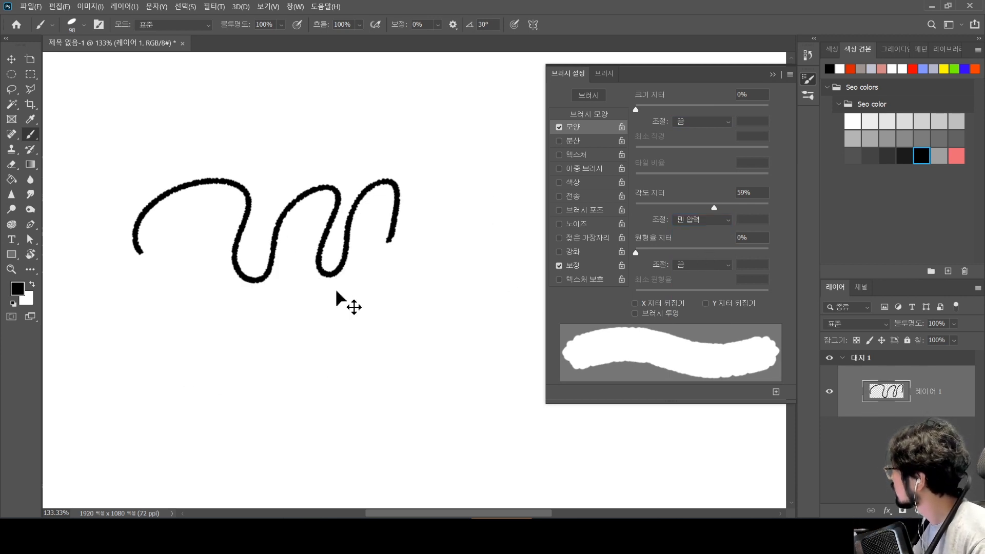
{"action": "key", "text": "ctrl+z"}
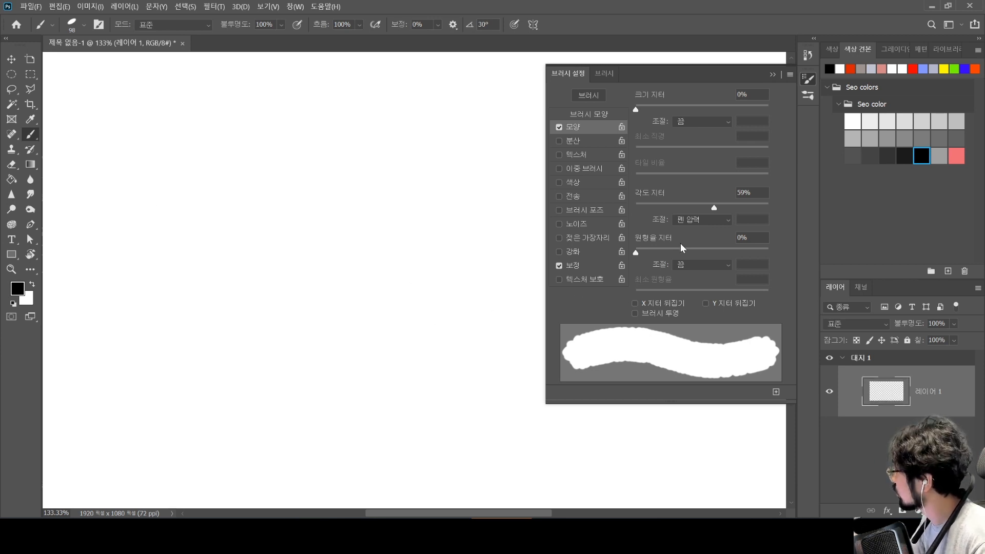
Set the roundness jitter to 100% and the angle jitter to 0%, and paint several thick test strokes and blobs
{"action": "left_click_drag", "start_coordinate": [661, 252], "coordinate": [762, 252]}
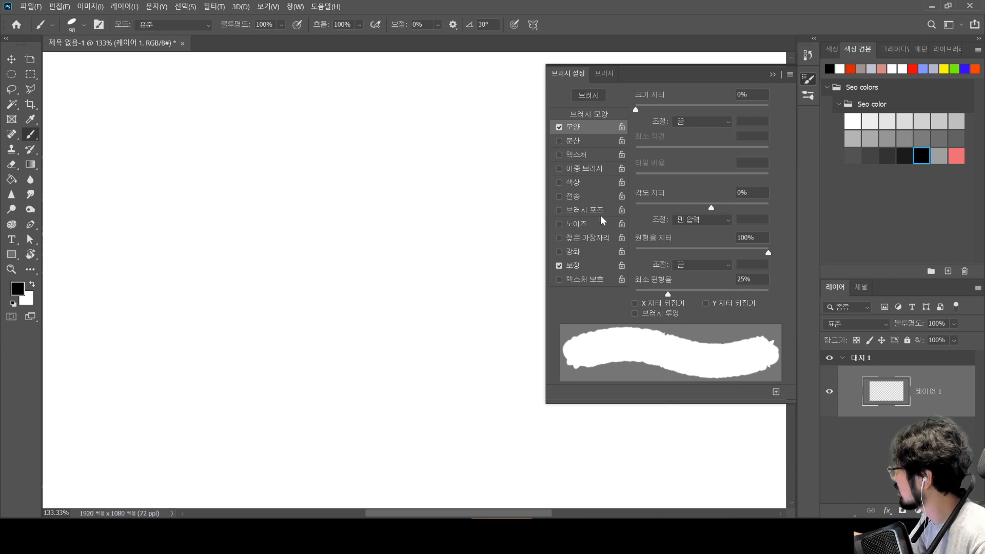
{"action": "mouse_move", "coordinate": [222, 282]}
{"action": "left_mouse_down"}
{"action": "mouse_move", "coordinate": [194, 248]}
{"action": "mouse_move", "coordinate": [238, 239]}
{"action": "left_mouse_up"}
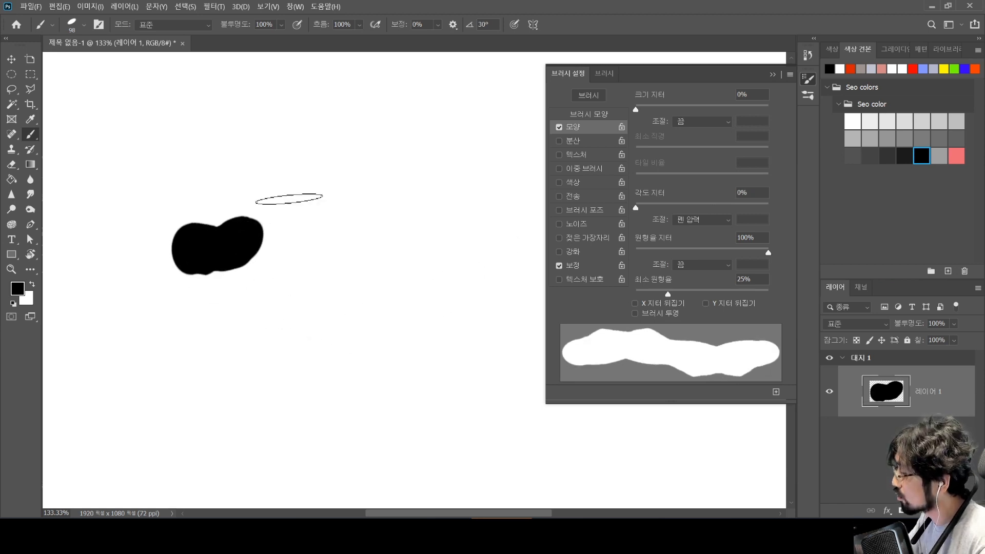
{"action": "left_click_drag", "start_coordinate": [289, 199], "coordinate": [295, 205]}
{"action": "mouse_move", "coordinate": [308, 246]}
{"action": "left_mouse_down"}
{"action": "mouse_move", "coordinate": [276, 324]}
{"action": "mouse_move", "coordinate": [217, 352]}
{"action": "mouse_move", "coordinate": [179, 354]}
{"action": "mouse_move", "coordinate": [155, 306]}
{"action": "mouse_move", "coordinate": [161, 218]}
{"action": "mouse_move", "coordinate": [220, 159]}
{"action": "left_mouse_up"}
{"action": "left_click_drag", "start_coordinate": [267, 134], "coordinate": [363, 176]}
{"action": "mouse_move", "coordinate": [333, 221]}
{"action": "left_mouse_down"}
{"action": "mouse_move", "coordinate": [357, 289]}
{"action": "mouse_move", "coordinate": [429, 347]}
{"action": "mouse_move", "coordinate": [456, 334]}
{"action": "mouse_move", "coordinate": [488, 333]}
{"action": "left_mouse_up"}
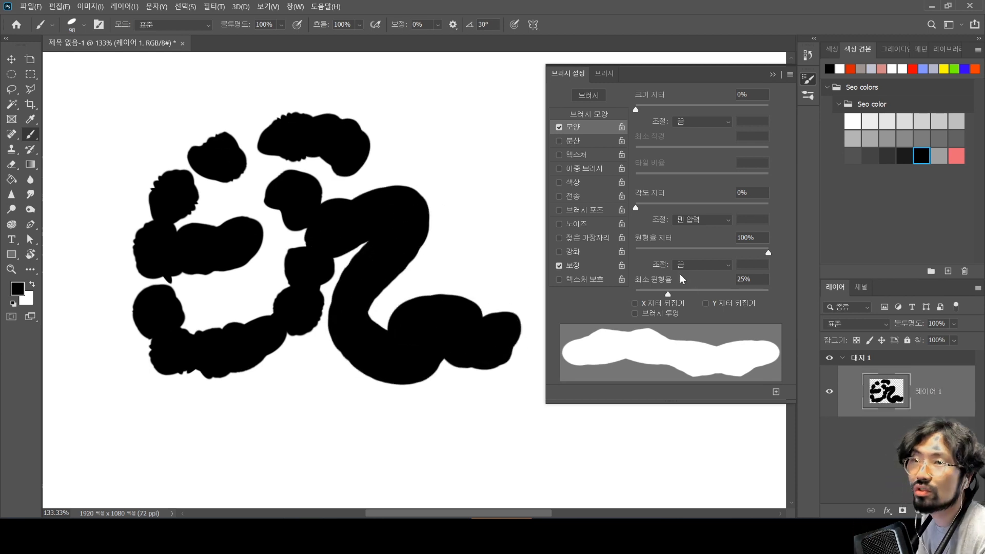
Undo all the roundness-jitter test strokes to clear the canvas
{"action": "key", "text": "ctrl+z"}
{"action": "key", "text": "ctrl+z"}
{"action": "key", "text": "ctrl+z"}
{"action": "key", "text": "ctrl+z"}
{"action": "key", "text": "ctrl+z"}
{"action": "key", "text": "ctrl+z"}
{"action": "key", "text": "ctrl+z"}
{"action": "key", "text": "ctrl+z"}
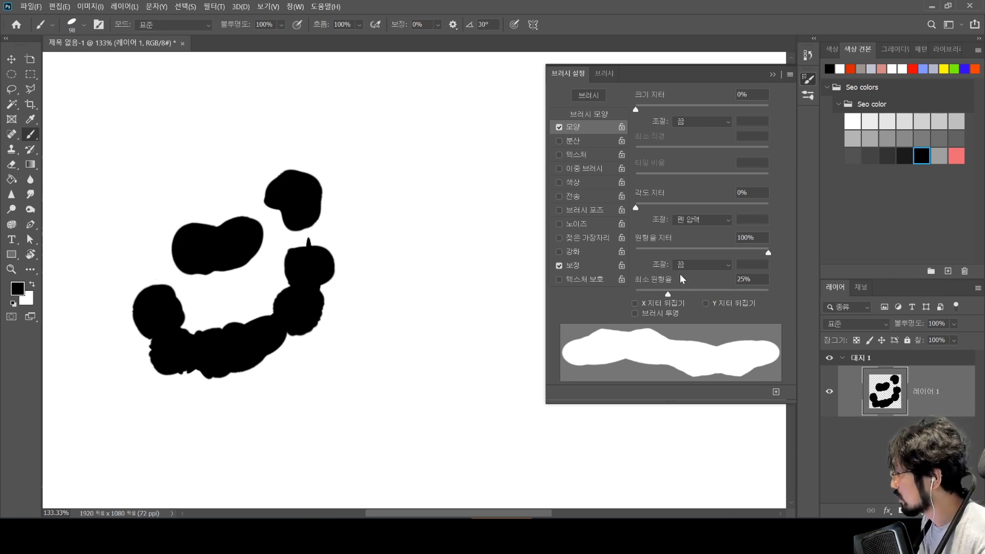
{"action": "key", "text": "ctrl+z"}
{"action": "key", "text": "ctrl+z"}
{"action": "key", "text": "ctrl+z"}
{"action": "key", "text": "ctrl+z"}
{"action": "key", "text": "ctrl+z"}
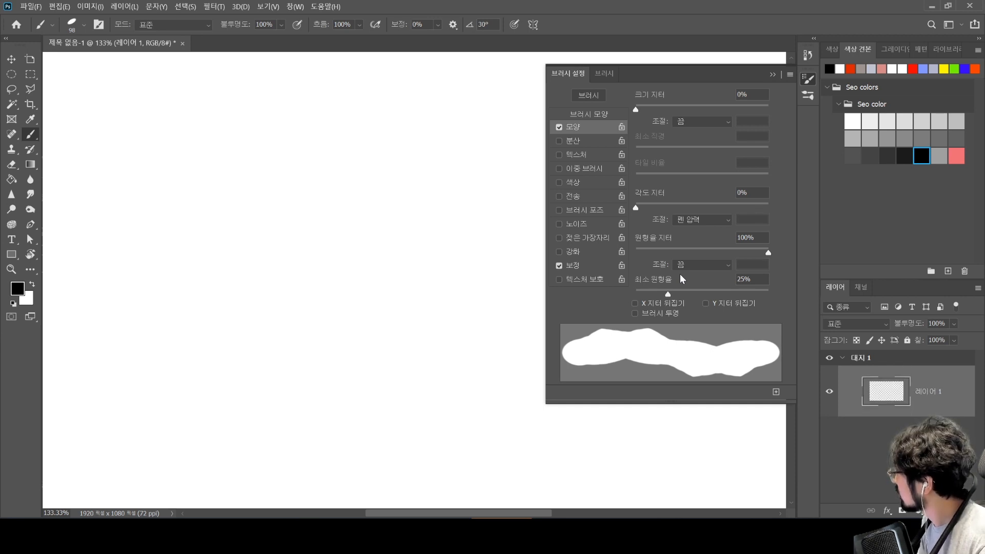
Lower the minimum roundness to 1%, and sweep it up and back down to 1%
{"action": "left_click_drag", "start_coordinate": [667, 291], "coordinate": [582, 301]}
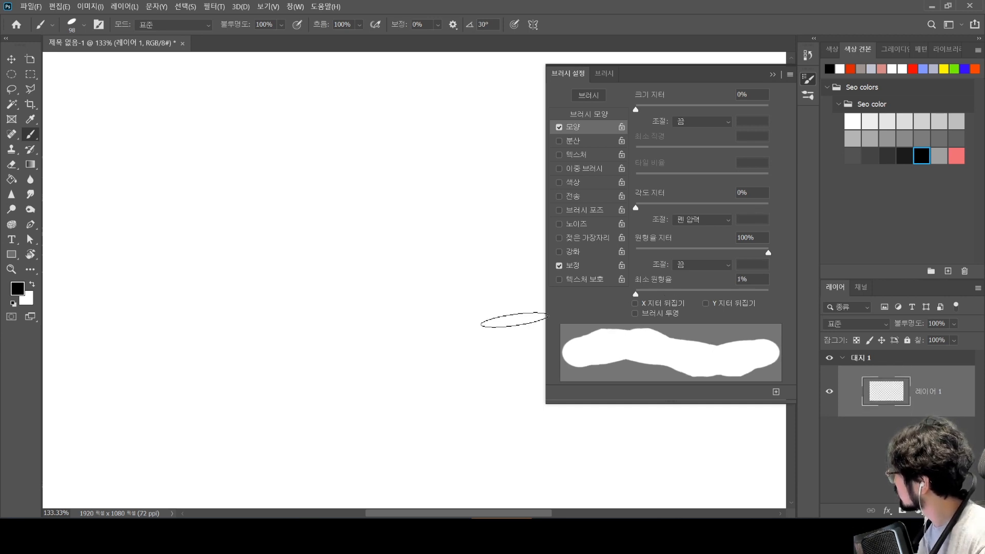
{"action": "left_click_drag", "start_coordinate": [636, 293], "coordinate": [817, 285]}
{"action": "left_click_drag", "start_coordinate": [596, 307], "coordinate": [495, 332]}
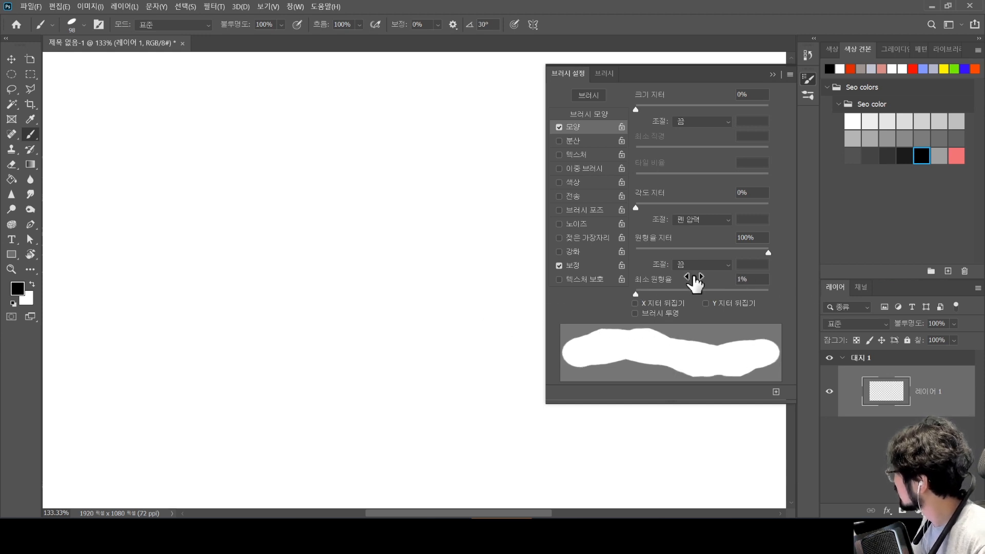
Lower the roundness jitter to 0% and set the angle jitter's control to Off
{"action": "left_click", "coordinate": [703, 264]}
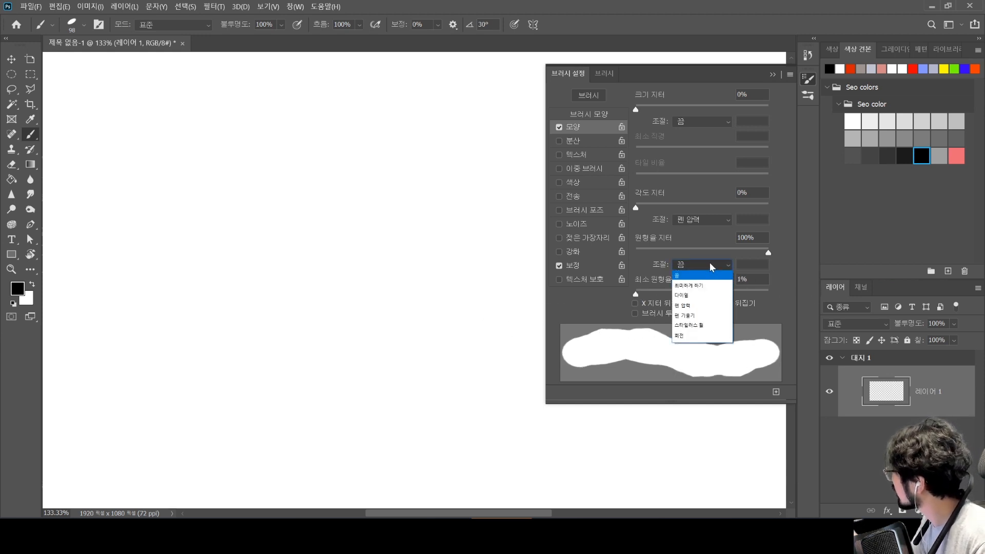
{"action": "left_click", "coordinate": [709, 263]}
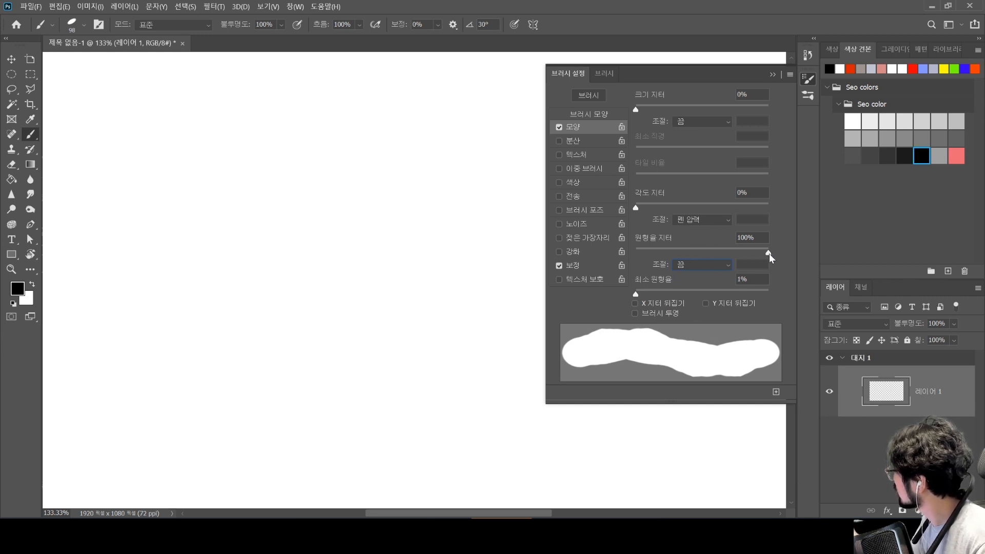
{"action": "mouse_move", "coordinate": [769, 253]}
{"action": "left_mouse_down"}
{"action": "mouse_move", "coordinate": [675, 255]}
{"action": "mouse_move", "coordinate": [537, 298]}
{"action": "left_mouse_up"}
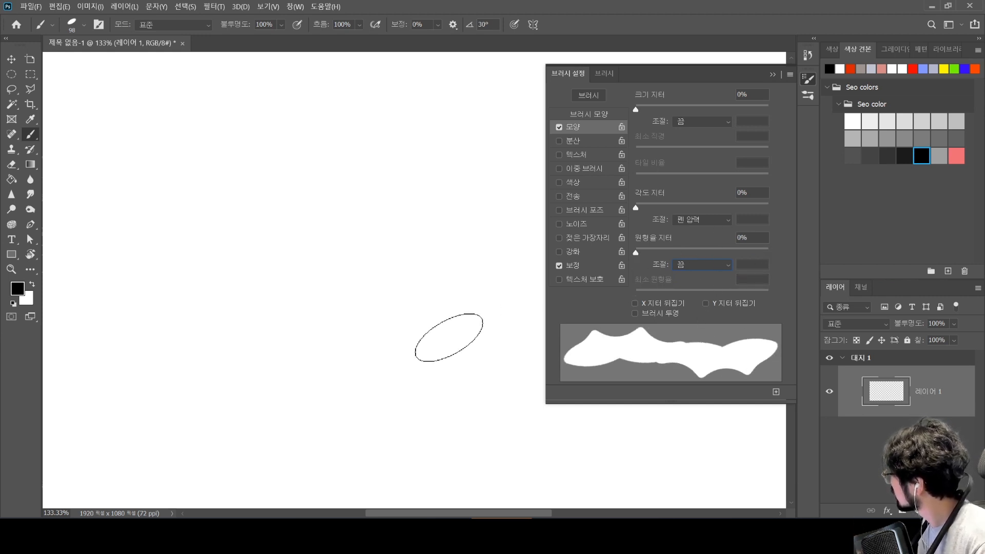
{"action": "left_click", "coordinate": [705, 220]}
{"action": "left_click", "coordinate": [711, 227]}
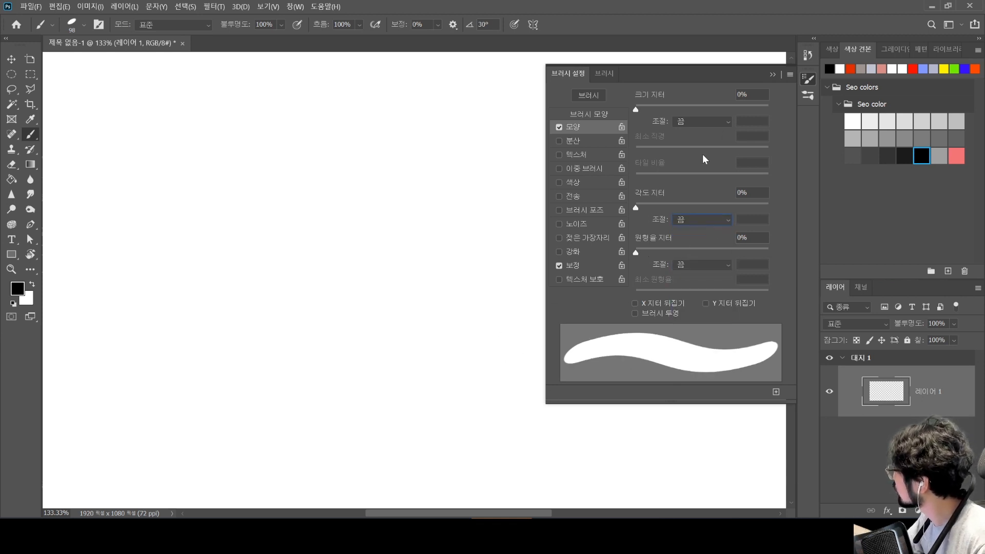
Set the size jitter's control to Pen Pressure with a minimum diameter of 0%
{"action": "left_click", "coordinate": [714, 124]}
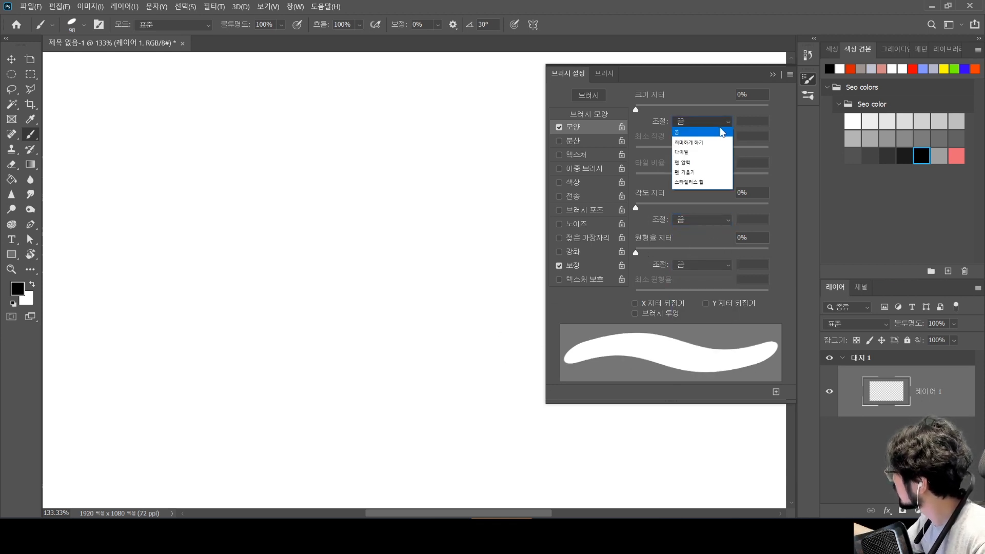
{"action": "left_click", "coordinate": [716, 158]}
{"action": "left_click_drag", "start_coordinate": [765, 149], "coordinate": [586, 168]}
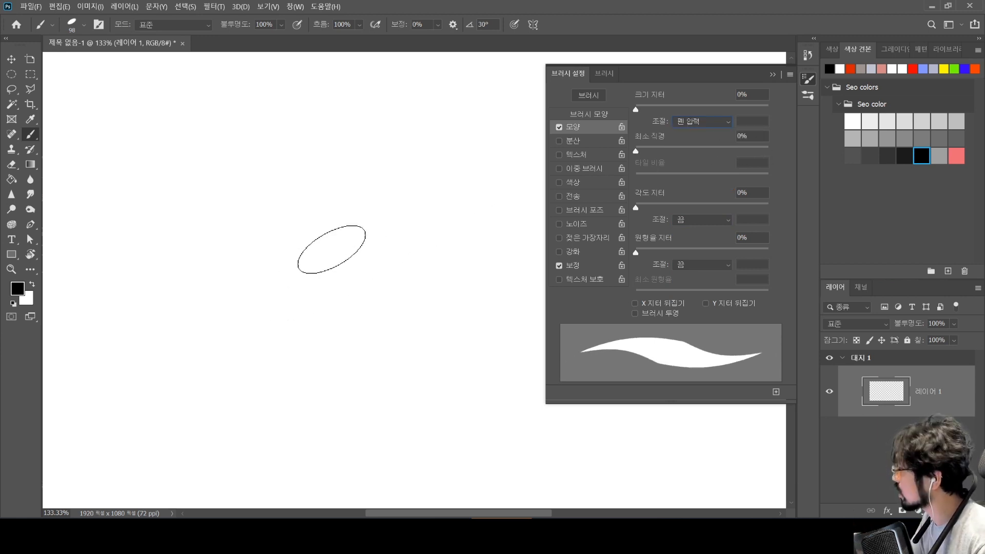
Shrink the brush to 34 px and reshape its tip to 100% roundness at a 41° angle
{"action": "left_click_drag", "start_coordinate": [330, 252], "coordinate": [308, 255]}
{"action": "left_click", "coordinate": [589, 114]}
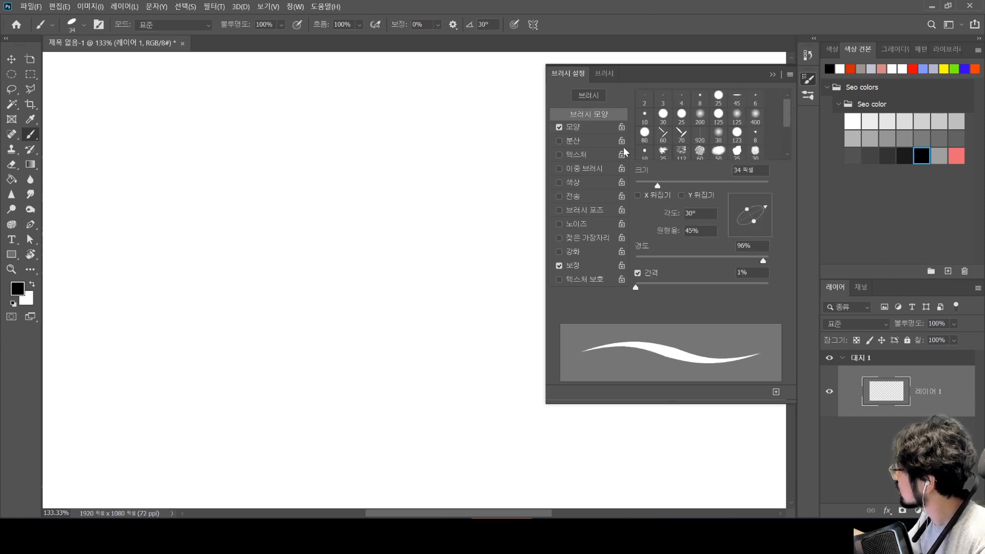
{"action": "left_click_drag", "start_coordinate": [756, 216], "coordinate": [791, 285]}
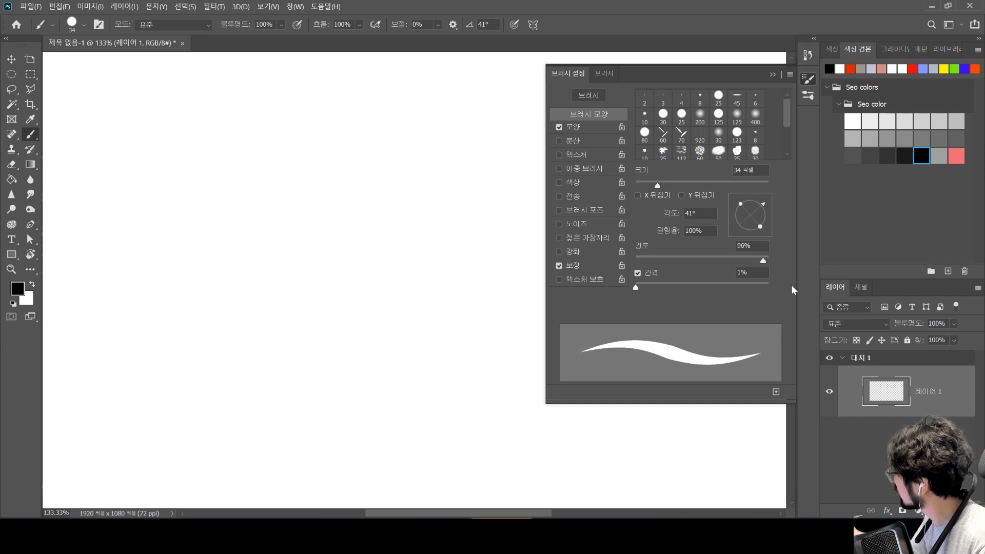
Reopen the Shape Dynamics settings, and turn Scattering on and off again to show its options
{"action": "left_click", "coordinate": [589, 126]}
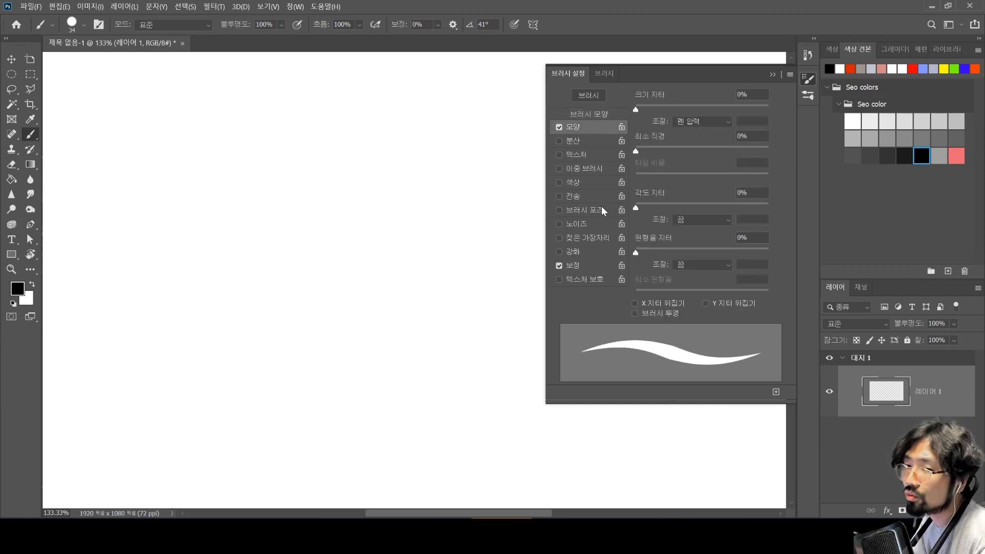
{"action": "left_click", "coordinate": [599, 140]}
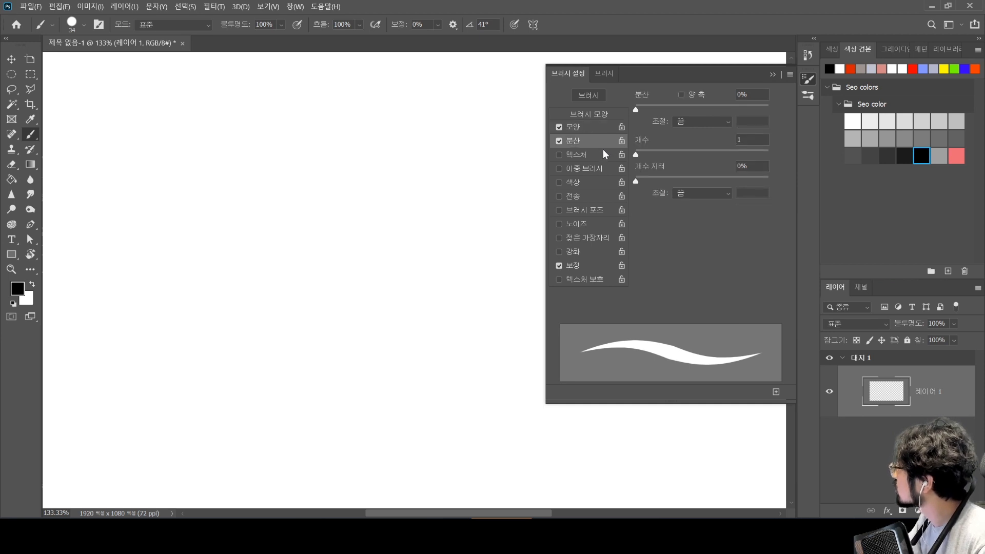
{"action": "left_click", "coordinate": [560, 142]}
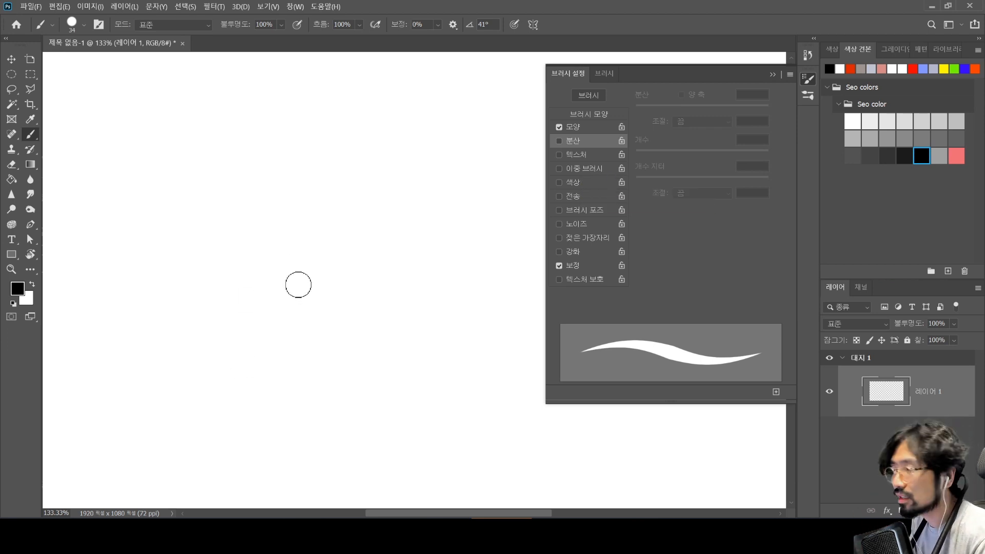
Enable Transfer and try a test stroke with the brush enlarged to 52 px, undoing the stroke
{"action": "left_click", "coordinate": [594, 195]}
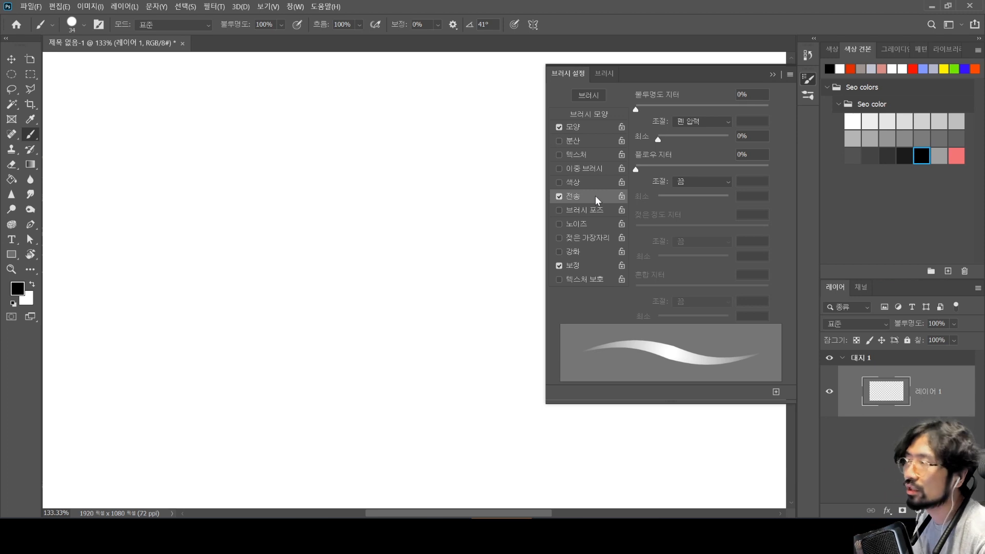
{"action": "right_click", "coordinate": [226, 249], "text": "alt"}
{"action": "left_click_drag", "start_coordinate": [135, 222], "coordinate": [308, 209]}
{"action": "key", "text": "ctrl+z"}
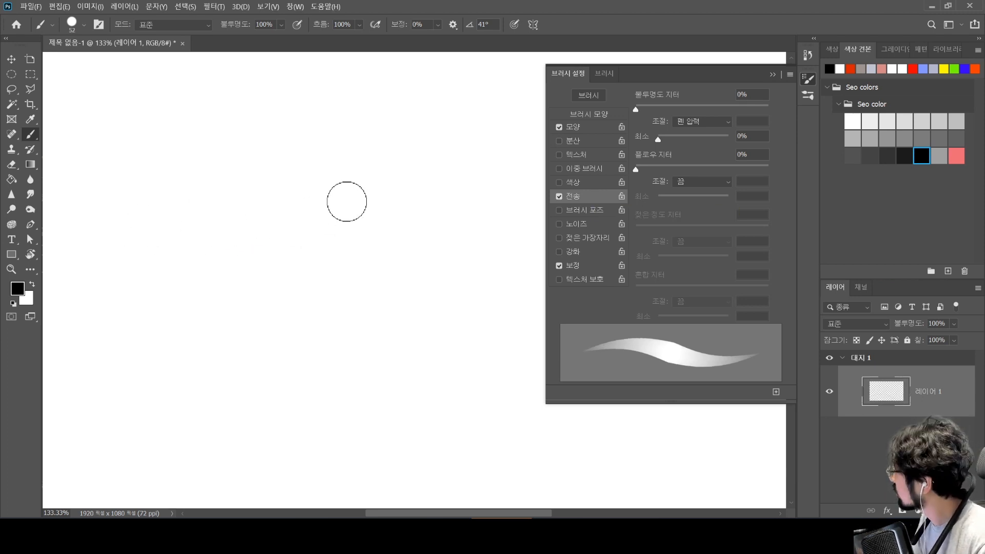
Paint a looping test stroke with Transfer turned off, and turn Transfer back on
{"action": "left_click", "coordinate": [556, 196]}
{"action": "mouse_move", "coordinate": [130, 216]}
{"action": "left_mouse_down"}
{"action": "mouse_move", "coordinate": [162, 162]}
{"action": "mouse_move", "coordinate": [321, 123]}
{"action": "mouse_move", "coordinate": [415, 146]}
{"action": "mouse_move", "coordinate": [313, 211]}
{"action": "left_mouse_up"}
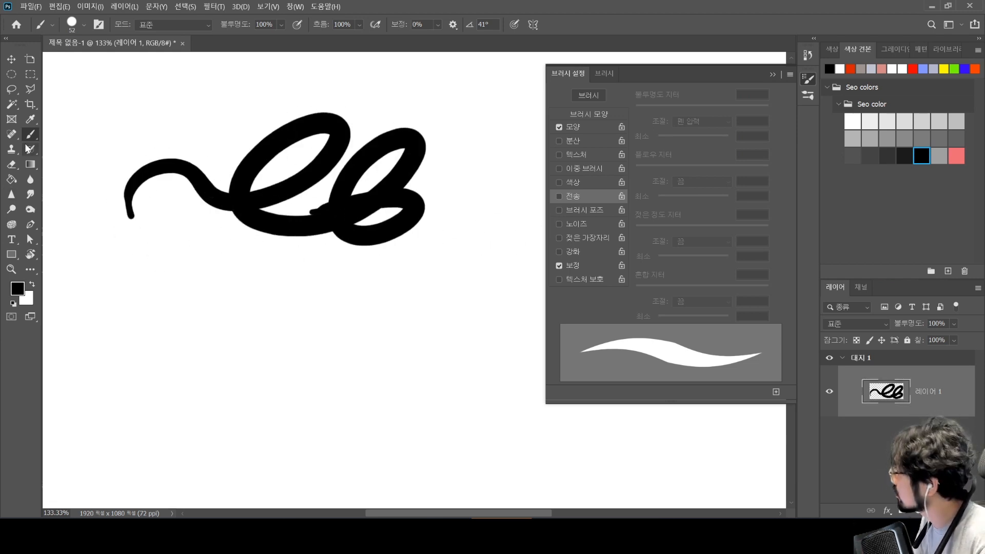
{"action": "left_click", "coordinate": [559, 196]}
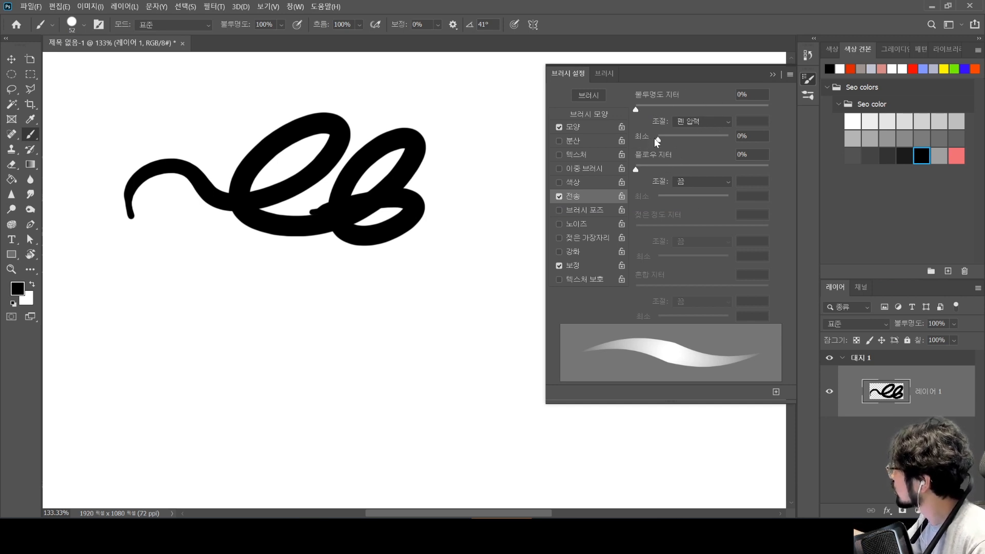
Sweep the minimum opacity to 100% and back to 0%, and paint a wavy stroke below the loops with the opacity control Off
{"action": "left_click_drag", "start_coordinate": [661, 140], "coordinate": [768, 145]}
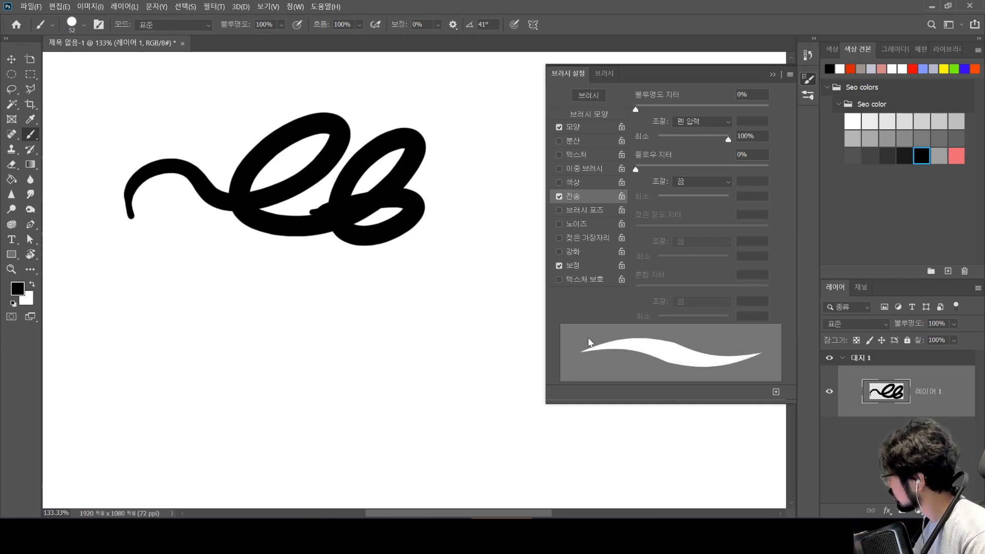
{"action": "left_click_drag", "start_coordinate": [672, 143], "coordinate": [604, 139]}
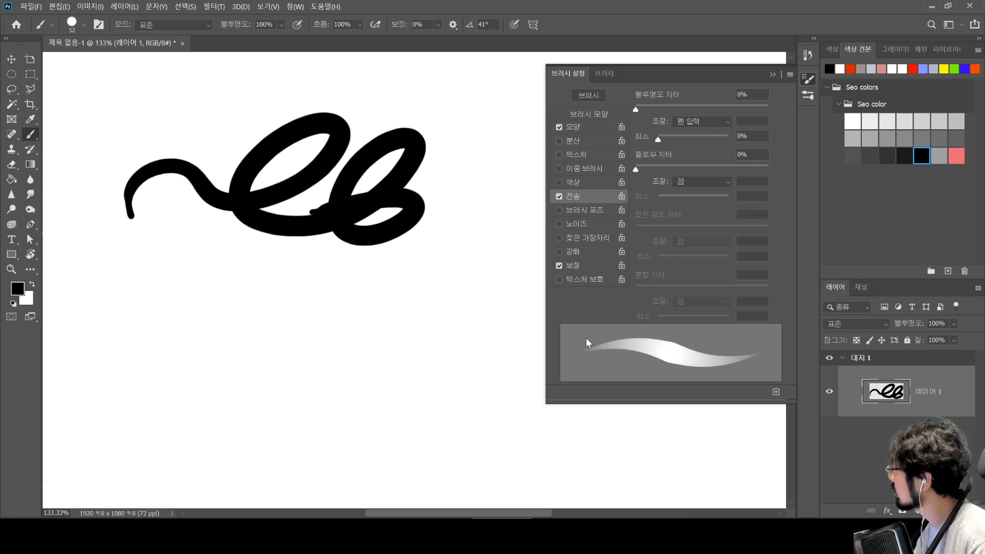
{"action": "left_click", "coordinate": [717, 137]}
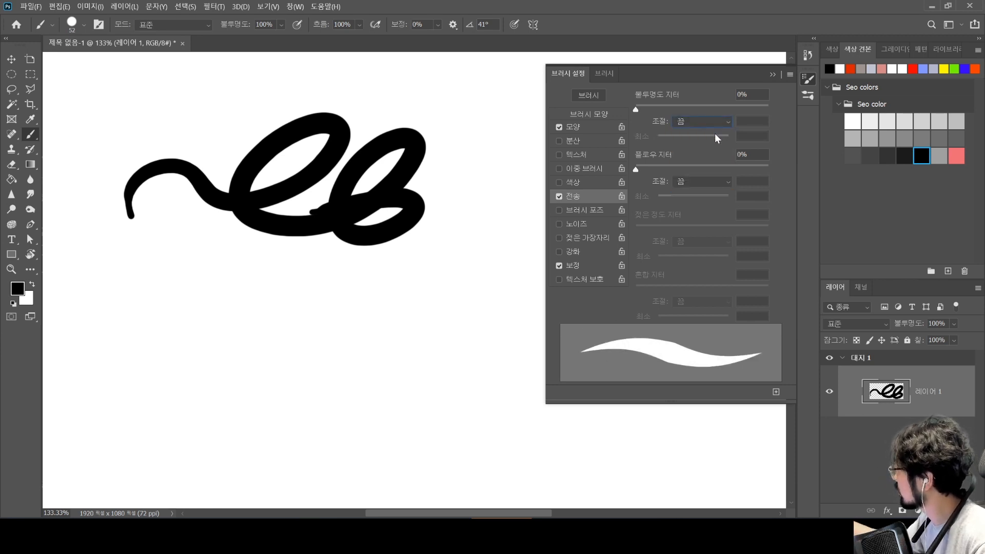
{"action": "mouse_move", "coordinate": [216, 283]}
{"action": "left_mouse_down"}
{"action": "mouse_move", "coordinate": [352, 294]}
{"action": "mouse_move", "coordinate": [402, 276]}
{"action": "left_mouse_up"}
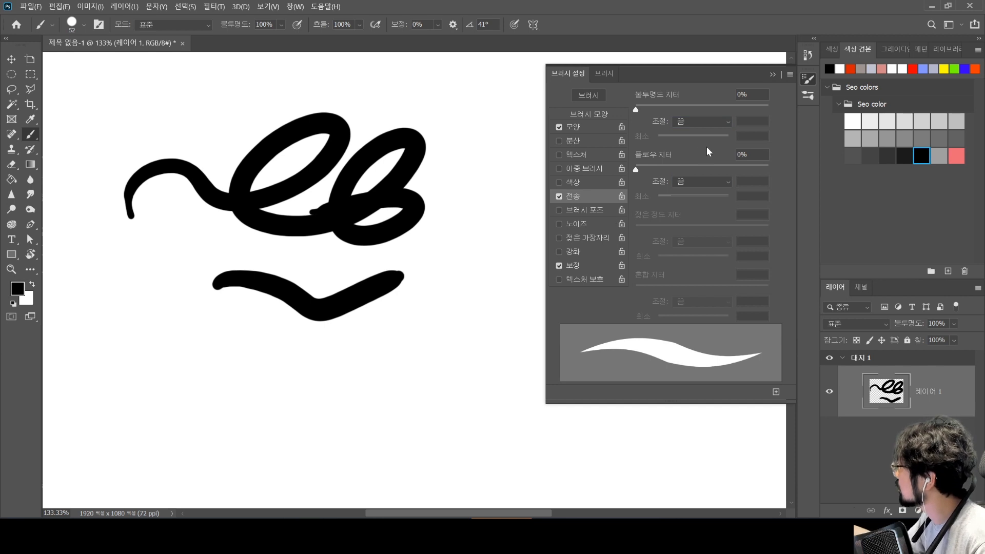
Turn off Shape Dynamics and set the opacity jitter's control to Pen Pressure
{"action": "left_click", "coordinate": [559, 128]}
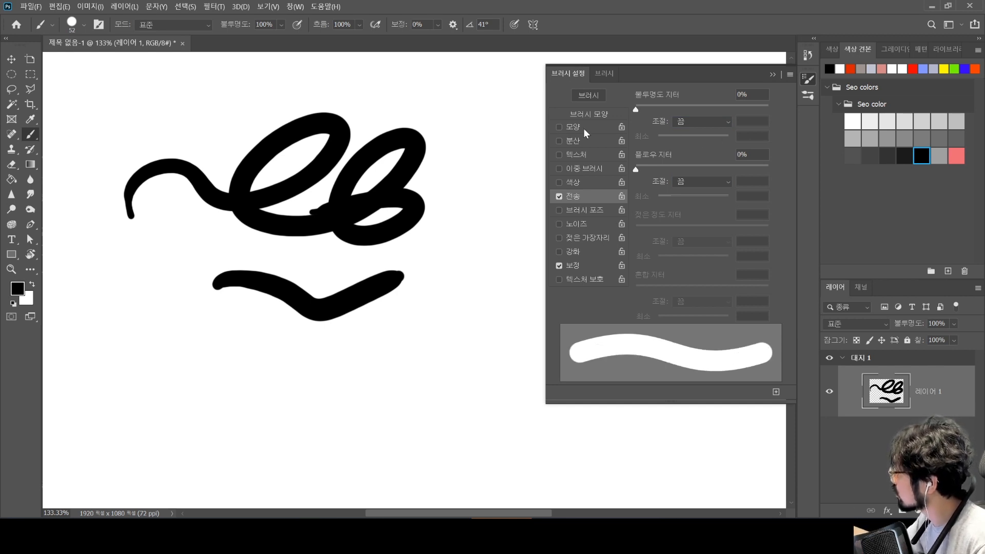
{"action": "left_click", "coordinate": [712, 122]}
{"action": "left_click", "coordinate": [712, 148]}
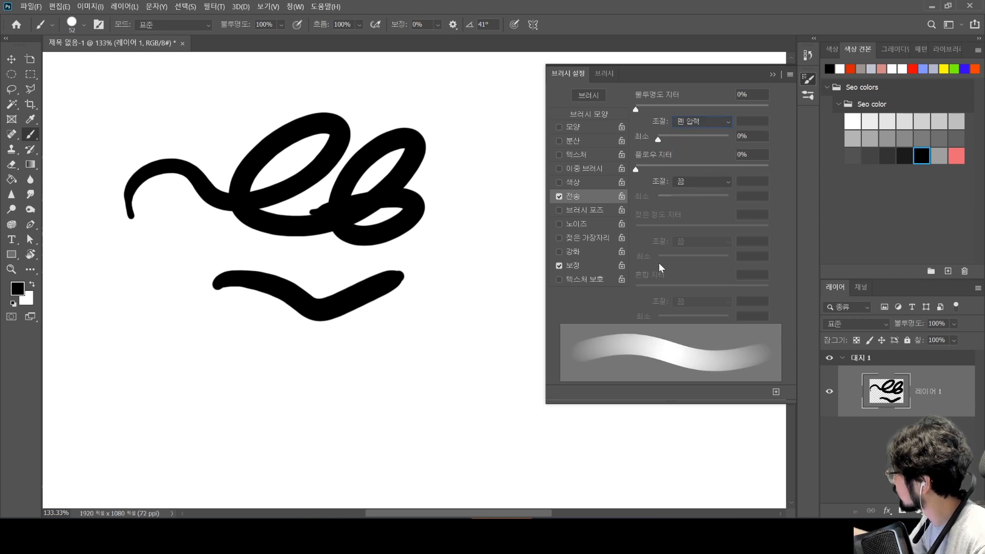
Paint several overlapping test strokes with varying pen pressure around and below the existing strokes
{"action": "mouse_move", "coordinate": [122, 354]}
{"action": "left_mouse_down"}
{"action": "mouse_move", "coordinate": [195, 346]}
{"action": "mouse_move", "coordinate": [195, 356]}
{"action": "mouse_move", "coordinate": [203, 348]}
{"action": "mouse_move", "coordinate": [238, 356]}
{"action": "mouse_move", "coordinate": [281, 345]}
{"action": "mouse_move", "coordinate": [229, 388]}
{"action": "mouse_move", "coordinate": [451, 323]}
{"action": "left_mouse_up"}
{"action": "mouse_move", "coordinate": [187, 338]}
{"action": "left_mouse_down"}
{"action": "mouse_move", "coordinate": [189, 282]}
{"action": "mouse_move", "coordinate": [393, 261]}
{"action": "mouse_move", "coordinate": [213, 392]}
{"action": "left_mouse_up"}
{"action": "mouse_move", "coordinate": [101, 220]}
{"action": "left_mouse_down"}
{"action": "mouse_move", "coordinate": [114, 165]}
{"action": "mouse_move", "coordinate": [387, 122]}
{"action": "mouse_move", "coordinate": [173, 290]}
{"action": "mouse_move", "coordinate": [398, 336]}
{"action": "mouse_move", "coordinate": [159, 392]}
{"action": "left_mouse_up"}
{"action": "mouse_move", "coordinate": [97, 311]}
{"action": "left_mouse_down"}
{"action": "mouse_move", "coordinate": [117, 236]}
{"action": "mouse_move", "coordinate": [148, 251]}
{"action": "mouse_move", "coordinate": [154, 375]}
{"action": "left_mouse_up"}
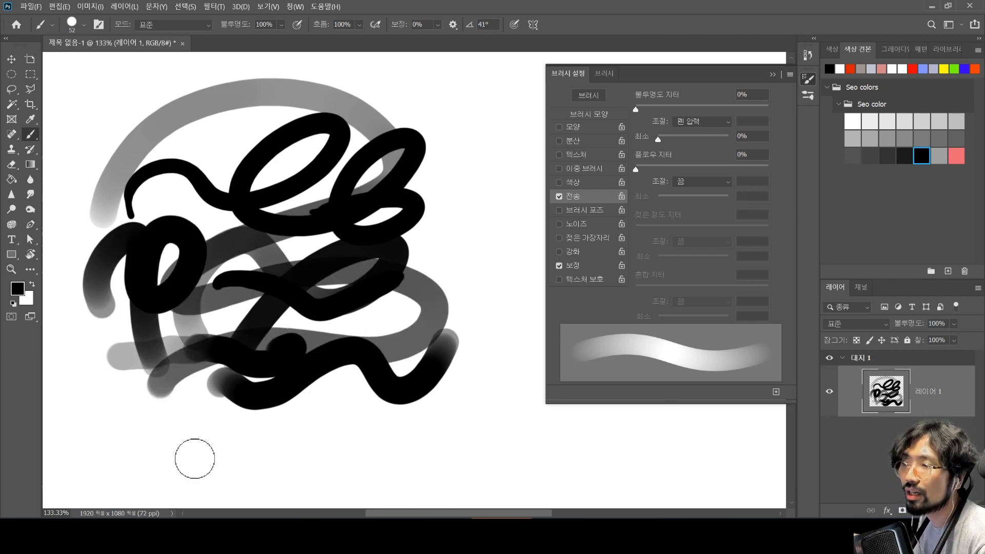
Undo all the opacity test strokes to clear the canvas
{"action": "key", "text": "ctrl+z"}
{"action": "key", "text": "ctrl+z"}
{"action": "key", "text": "ctrl+z"}
{"action": "key", "text": "ctrl+z"}
{"action": "key", "text": "ctrl+z"}
{"action": "key", "text": "ctrl+z"}
{"action": "key", "text": "ctrl+z"}
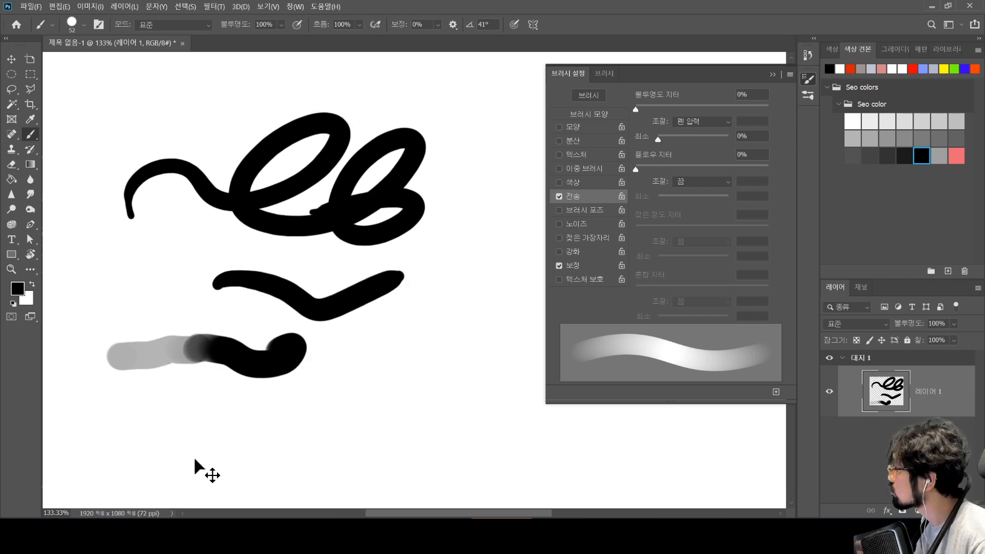
{"action": "key", "text": "ctrl+z"}
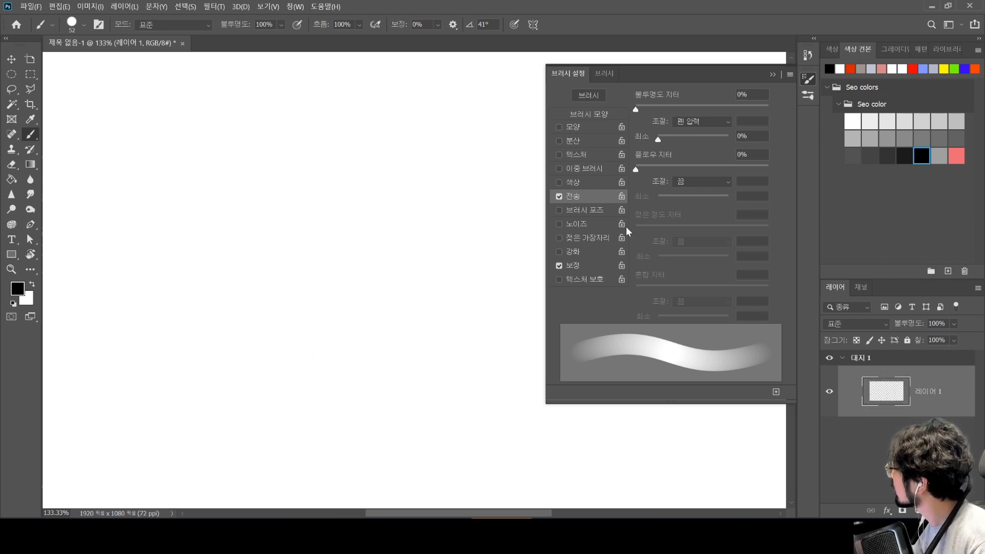
Raise the flow jitter to 100%, and paint one test stroke and undo it
{"action": "left_click_drag", "start_coordinate": [640, 170], "coordinate": [774, 168]}
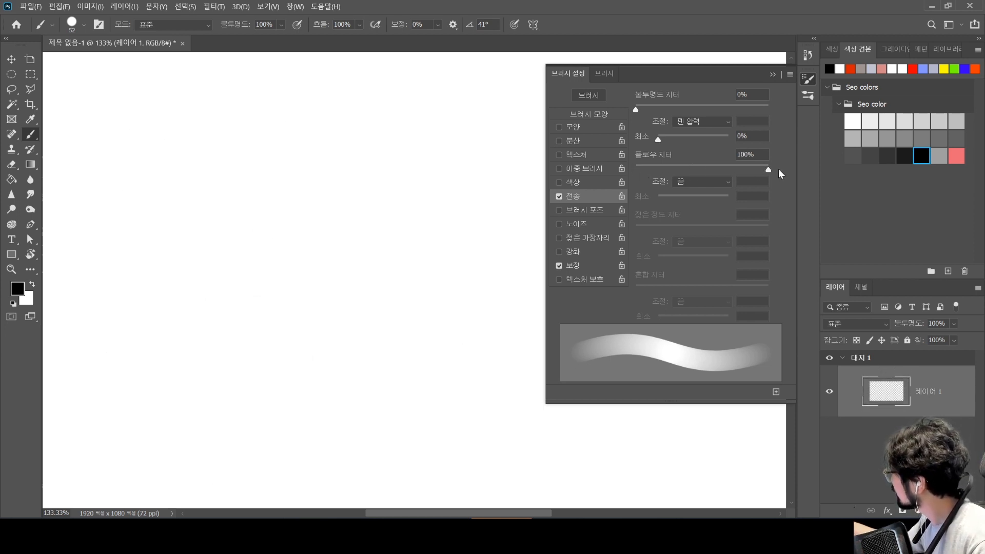
{"action": "left_click_drag", "start_coordinate": [180, 218], "coordinate": [308, 259]}
{"action": "key", "text": "ctrl+z"}
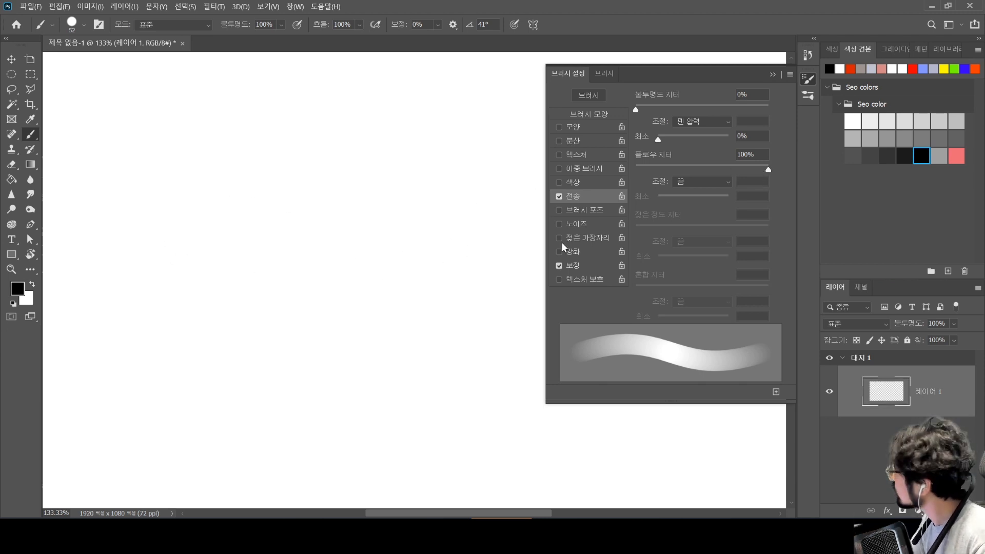
Set the flow jitter's control to Pen Pressure, and paint a bent test stroke and undo it
{"action": "left_click", "coordinate": [715, 182]}
{"action": "left_click", "coordinate": [710, 222]}
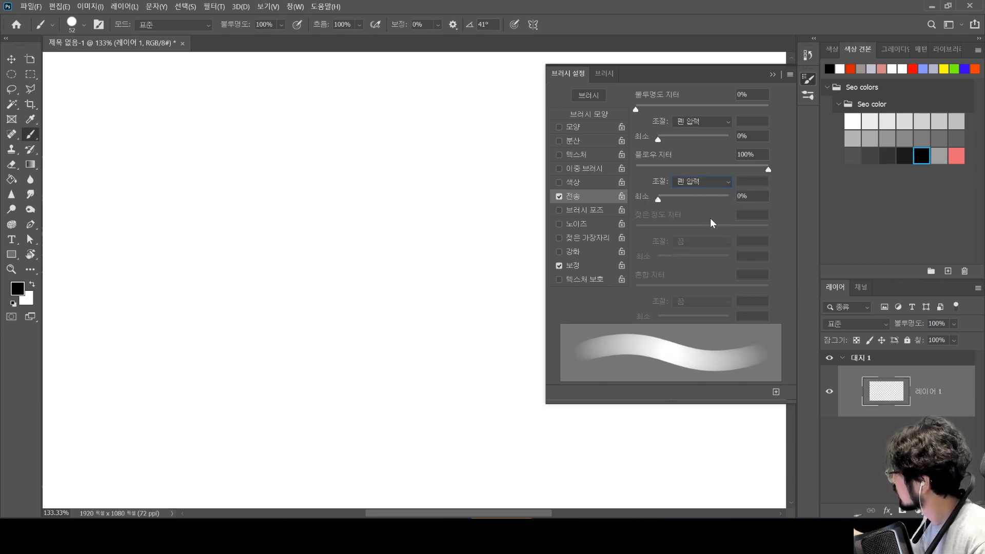
{"action": "mouse_move", "coordinate": [126, 263]}
{"action": "left_mouse_down"}
{"action": "mouse_move", "coordinate": [241, 246]}
{"action": "mouse_move", "coordinate": [197, 370]}
{"action": "left_mouse_up"}
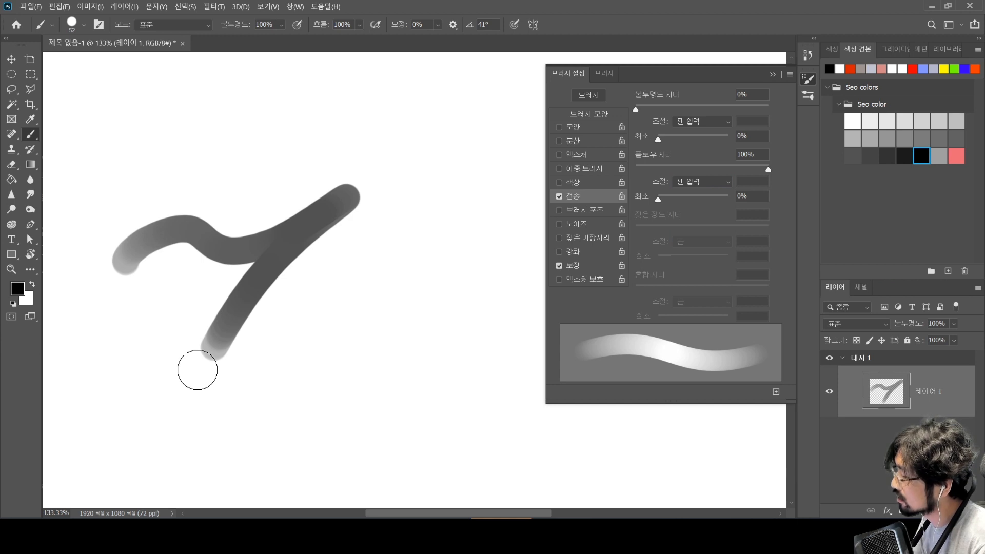
{"action": "key", "text": "ctrl+z"}
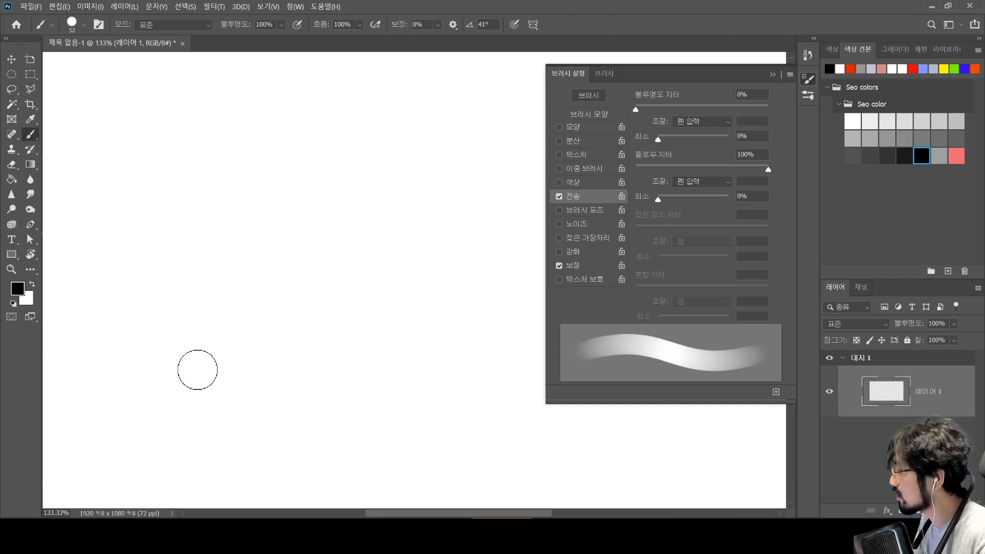
Enlarge the brush to 107 px and paint overlapping thick strokes that build up from grey to black
{"action": "left_click_drag", "start_coordinate": [264, 285], "coordinate": [288, 279]}
{"action": "left_click_drag", "start_coordinate": [154, 287], "coordinate": [397, 235]}
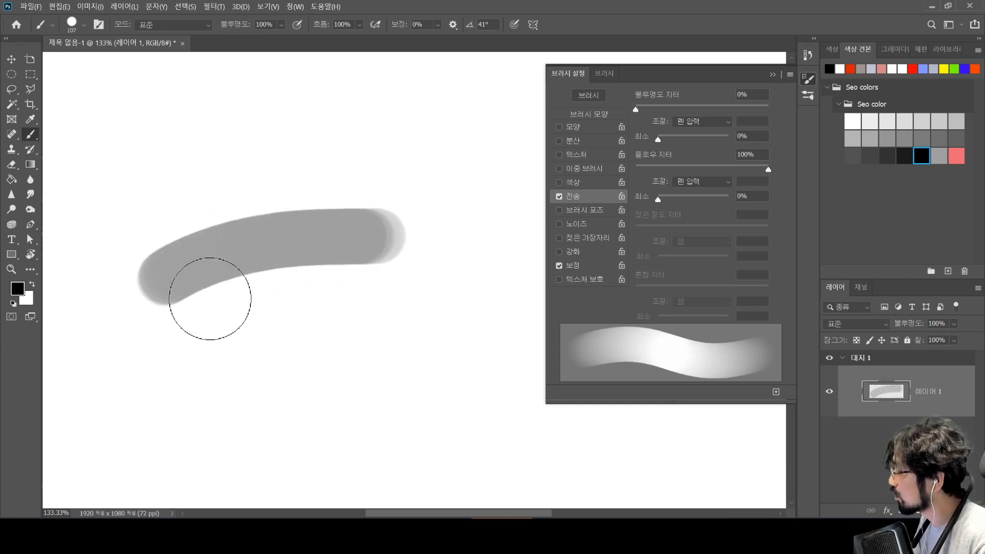
{"action": "mouse_move", "coordinate": [123, 331]}
{"action": "left_mouse_down"}
{"action": "mouse_move", "coordinate": [297, 176]}
{"action": "mouse_move", "coordinate": [356, 231]}
{"action": "mouse_move", "coordinate": [206, 349]}
{"action": "left_mouse_up"}
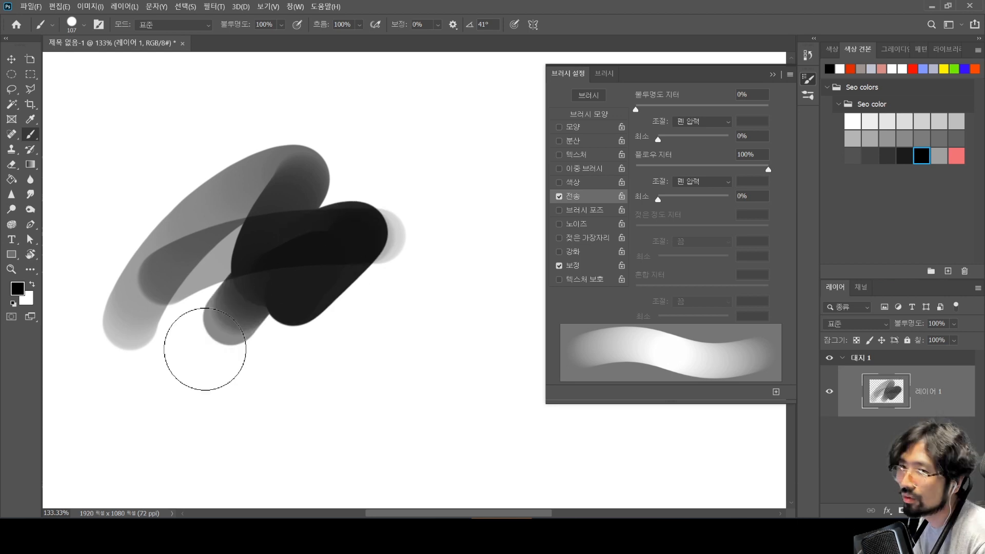
{"action": "key", "text": "ctrl+z"}
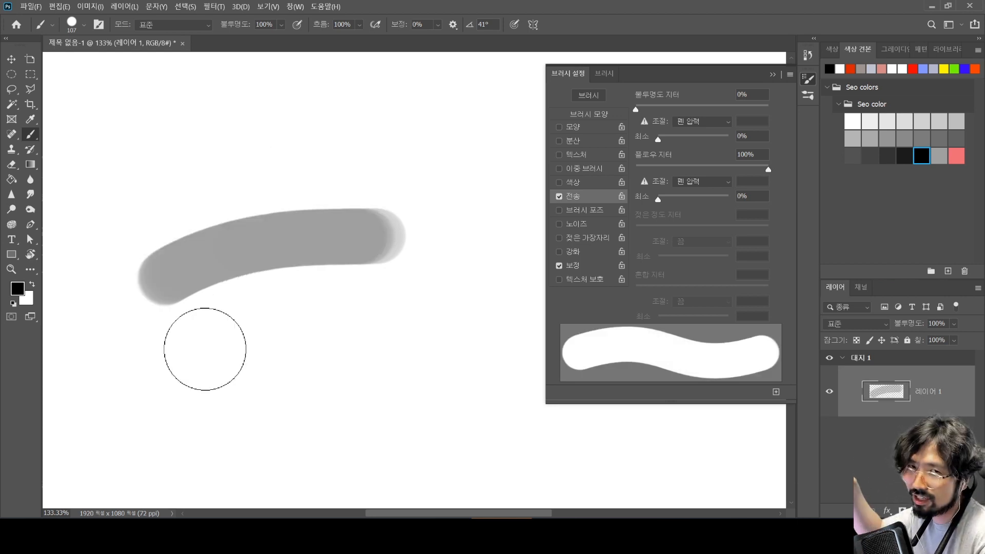
{"action": "mouse_move", "coordinate": [206, 284]}
{"action": "left_mouse_down"}
{"action": "mouse_move", "coordinate": [294, 175]}
{"action": "mouse_move", "coordinate": [323, 282]}
{"action": "mouse_move", "coordinate": [286, 220]}
{"action": "mouse_move", "coordinate": [303, 331]}
{"action": "left_mouse_up"}
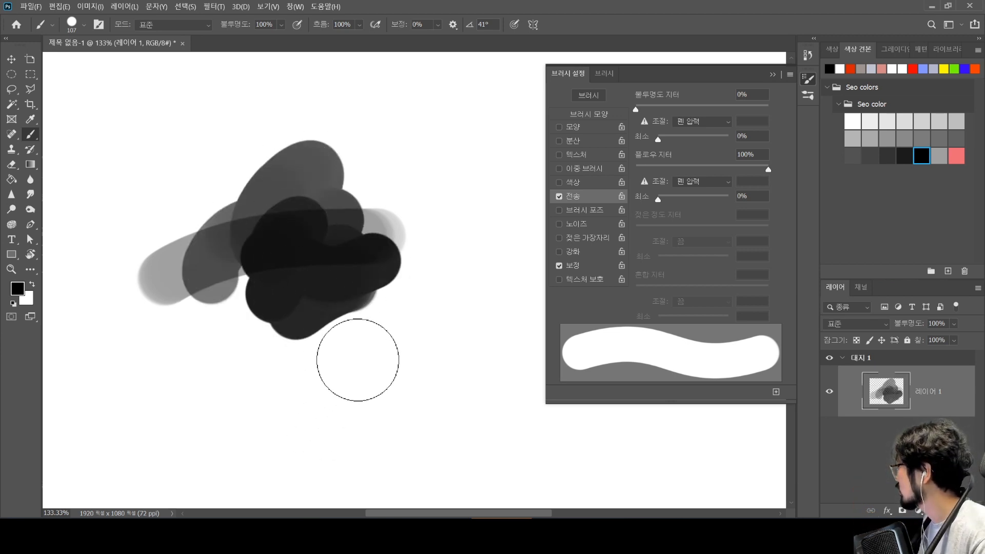
{"action": "mouse_move", "coordinate": [285, 274]}
{"action": "left_mouse_down"}
{"action": "mouse_move", "coordinate": [320, 243]}
{"action": "mouse_move", "coordinate": [294, 247]}
{"action": "mouse_move", "coordinate": [333, 246]}
{"action": "mouse_move", "coordinate": [257, 257]}
{"action": "mouse_move", "coordinate": [281, 200]}
{"action": "mouse_move", "coordinate": [263, 220]}
{"action": "mouse_move", "coordinate": [301, 291]}
{"action": "mouse_move", "coordinate": [300, 325]}
{"action": "mouse_move", "coordinate": [263, 325]}
{"action": "mouse_move", "coordinate": [307, 349]}
{"action": "mouse_move", "coordinate": [356, 266]}
{"action": "mouse_move", "coordinate": [298, 298]}
{"action": "mouse_move", "coordinate": [319, 309]}
{"action": "mouse_move", "coordinate": [376, 112]}
{"action": "mouse_move", "coordinate": [147, 201]}
{"action": "mouse_move", "coordinate": [314, 116]}
{"action": "mouse_move", "coordinate": [270, 113]}
{"action": "mouse_move", "coordinate": [286, 88]}
{"action": "left_mouse_up"}
Reduce the brush to 74 px and paint more test strokes across the lower part of the artwork
{"action": "right_click", "coordinate": [139, 232], "text": "alt"}
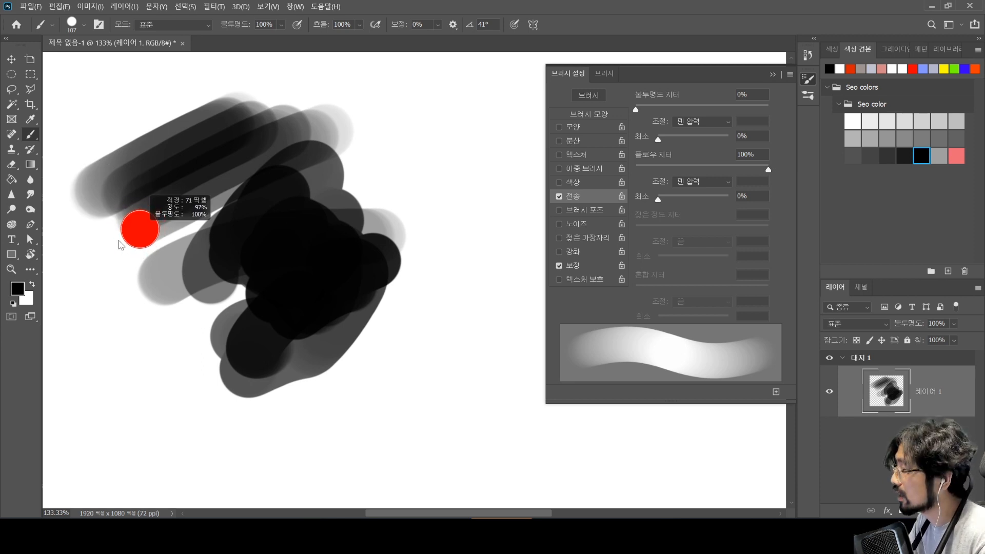
{"action": "mouse_move", "coordinate": [112, 315]}
{"action": "left_mouse_down"}
{"action": "mouse_move", "coordinate": [180, 315]}
{"action": "mouse_move", "coordinate": [267, 290]}
{"action": "left_mouse_up"}
{"action": "mouse_move", "coordinate": [189, 381]}
{"action": "left_mouse_down"}
{"action": "mouse_move", "coordinate": [323, 329]}
{"action": "mouse_move", "coordinate": [372, 338]}
{"action": "left_mouse_up"}
Undo all the test strokes until the layer is empty
{"action": "key", "text": "ctrl+z"}
{"action": "key", "text": "ctrl+z"}
{"action": "key", "text": "ctrl+z"}
{"action": "key", "text": "ctrl+z"}
{"action": "key", "text": "ctrl+z"}
{"action": "key", "text": "ctrl+z"}
{"action": "key", "text": "ctrl+z"}
{"action": "key", "text": "ctrl+z"}
{"action": "key", "text": "ctrl+z"}
{"action": "key", "text": "ctrl+z"}
{"action": "key", "text": "ctrl+z"}
{"action": "key", "text": "ctrl+z"}
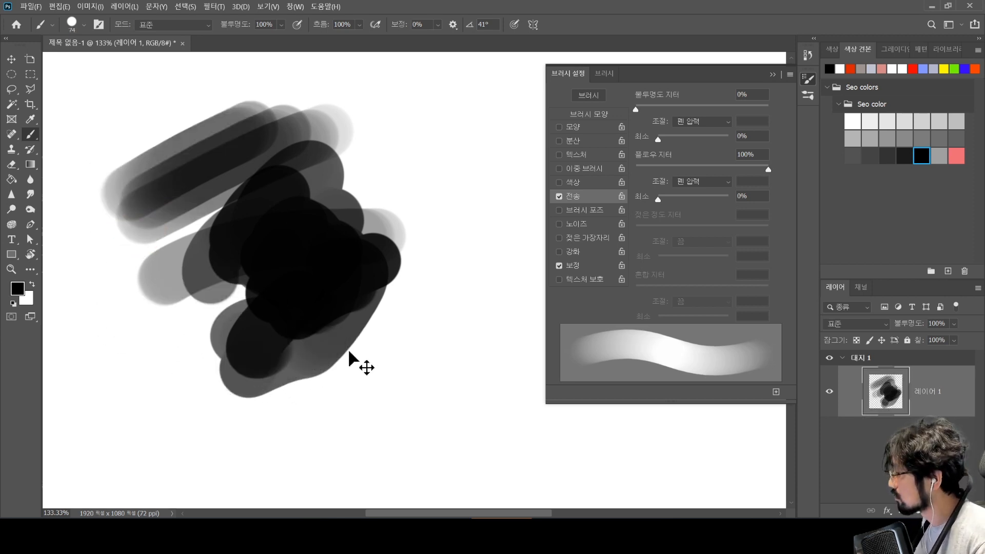
{"action": "key", "text": "ctrl+z"}
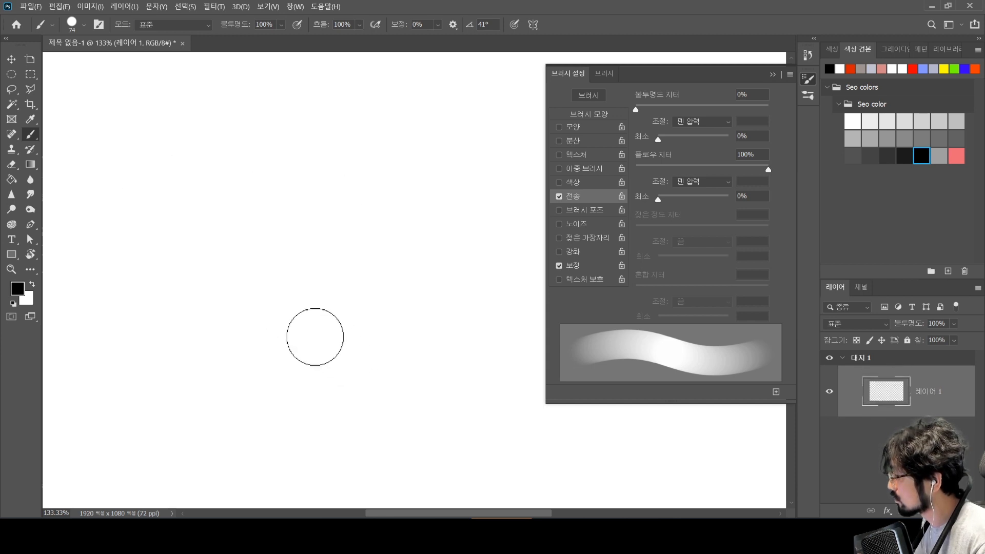
Paint overlapping diagonal strokes into a dark band mid-canvas with the 74 px brush, and undo the last few strokes
{"action": "mouse_move", "coordinate": [141, 314]}
{"action": "left_mouse_down"}
{"action": "mouse_move", "coordinate": [296, 236]}
{"action": "mouse_move", "coordinate": [243, 258]}
{"action": "mouse_move", "coordinate": [173, 301]}
{"action": "mouse_move", "coordinate": [327, 235]}
{"action": "mouse_move", "coordinate": [135, 322]}
{"action": "mouse_move", "coordinate": [322, 244]}
{"action": "mouse_move", "coordinate": [146, 324]}
{"action": "mouse_move", "coordinate": [303, 261]}
{"action": "mouse_move", "coordinate": [217, 306]}
{"action": "mouse_move", "coordinate": [282, 289]}
{"action": "mouse_move", "coordinate": [203, 337]}
{"action": "mouse_move", "coordinate": [310, 285]}
{"action": "mouse_move", "coordinate": [192, 350]}
{"action": "mouse_move", "coordinate": [308, 277]}
{"action": "mouse_move", "coordinate": [181, 328]}
{"action": "mouse_move", "coordinate": [331, 263]}
{"action": "mouse_move", "coordinate": [162, 340]}
{"action": "mouse_move", "coordinate": [208, 320]}
{"action": "left_mouse_up"}
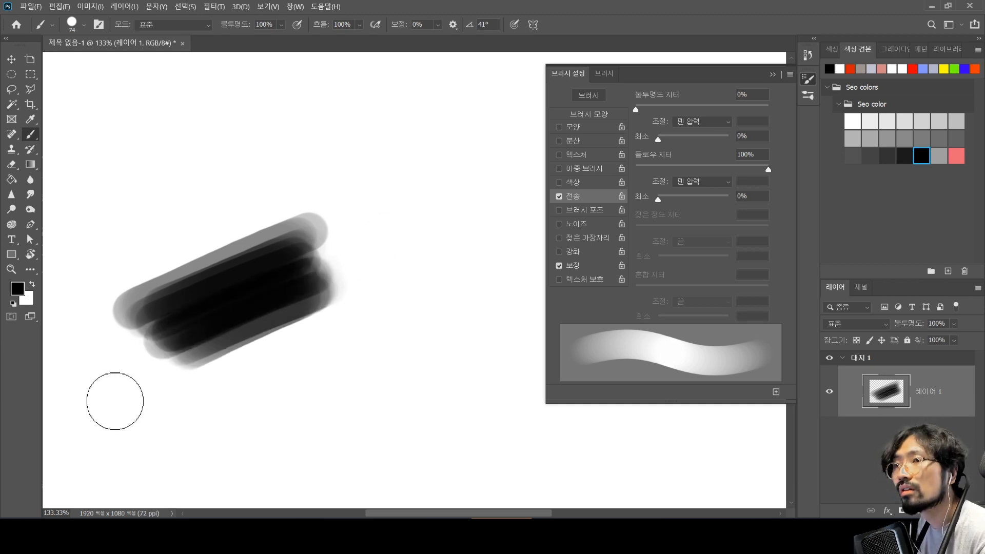
{"action": "key", "text": "ctrl+z"}
{"action": "key", "text": "ctrl+z"}
{"action": "key", "text": "ctrl+z"}
{"action": "key", "text": "ctrl+z"}
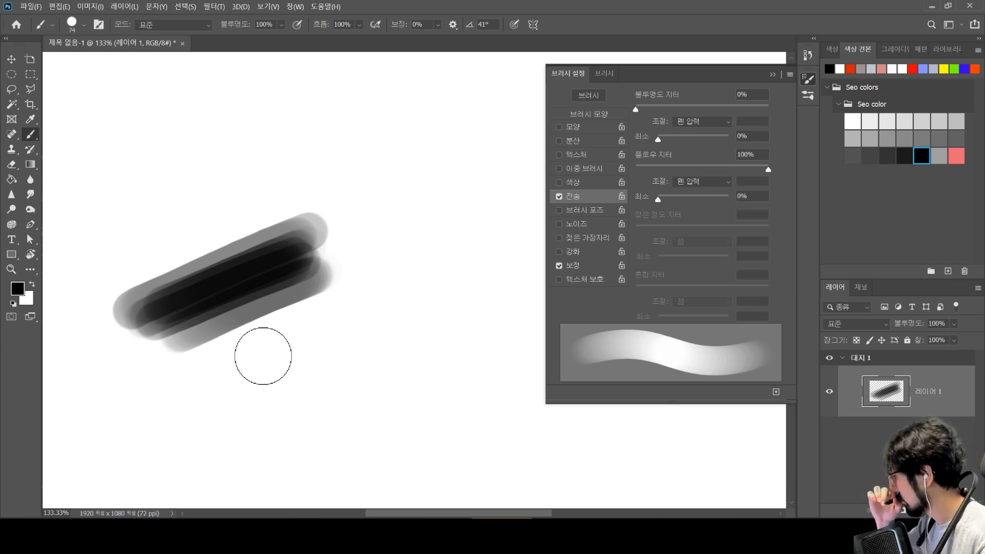
Show the Brush Tip Shape settings, and paint a wavy grey test stroke above the band and undo it
{"action": "left_click", "coordinate": [605, 113]}
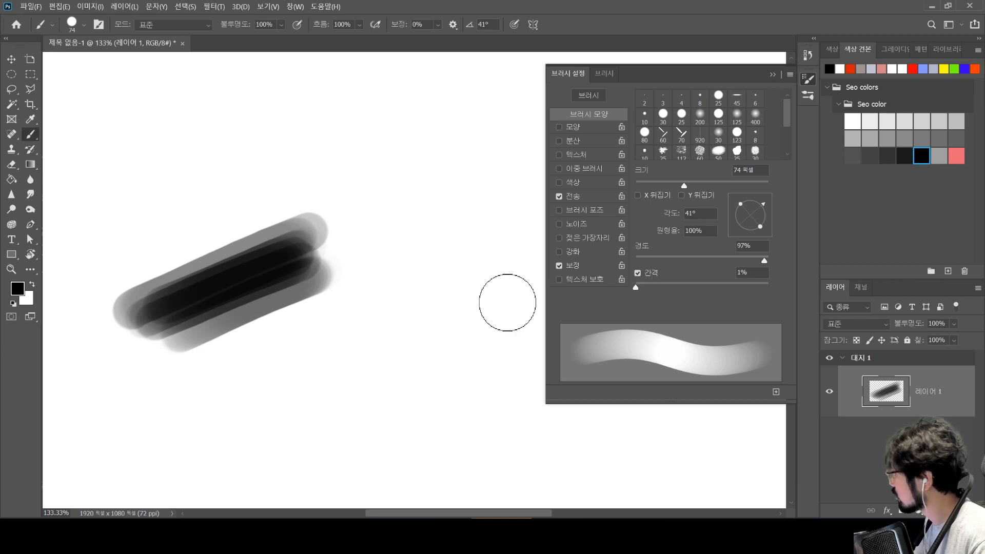
{"action": "left_click_drag", "start_coordinate": [146, 223], "coordinate": [379, 163]}
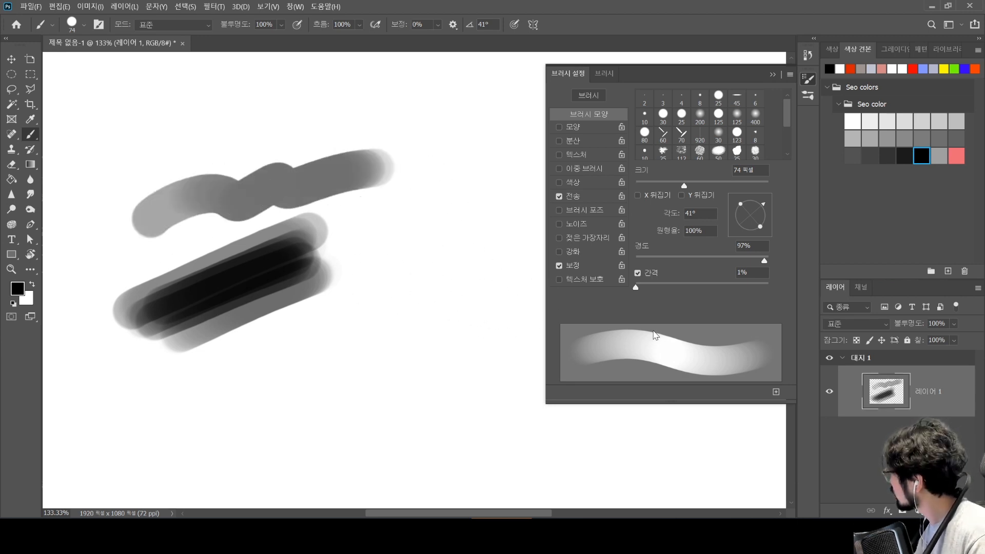
{"action": "key", "text": "ctrl+z"}
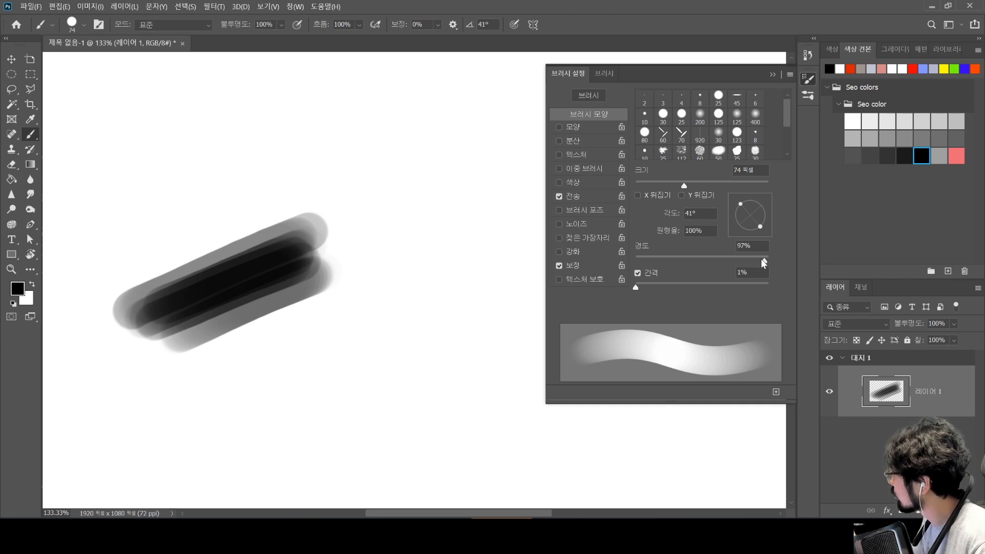
Dab a few overlapping grey spots of increasing darkness above the dark band
{"action": "left_click", "coordinate": [236, 172]}
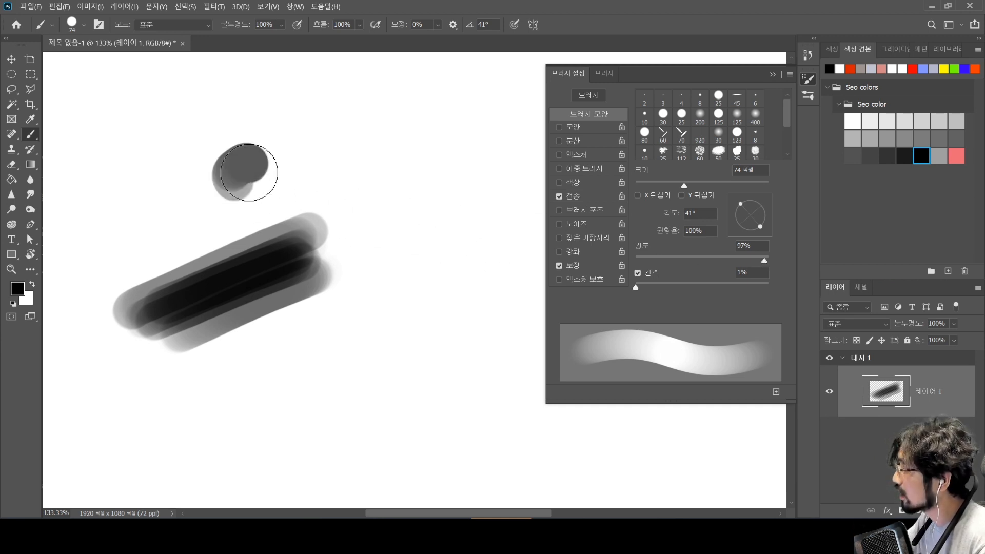
{"action": "left_click", "coordinate": [257, 169]}
{"action": "left_click", "coordinate": [278, 164]}
Turn off Transfer, and paint solid black dots with a 127 px brush and a bent stroke with a 66 px brush
{"action": "left_click_drag", "start_coordinate": [346, 151], "coordinate": [368, 159]}
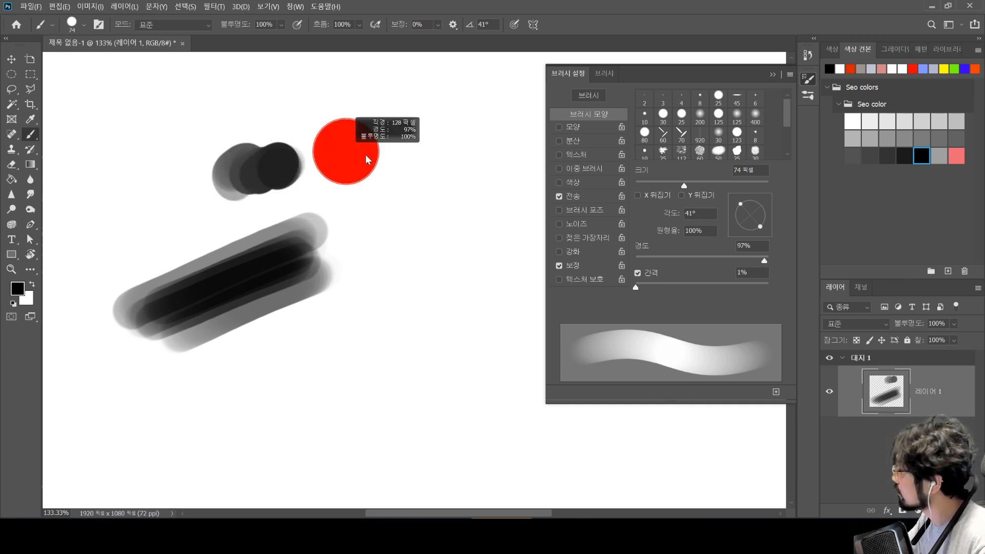
{"action": "left_click", "coordinate": [559, 196]}
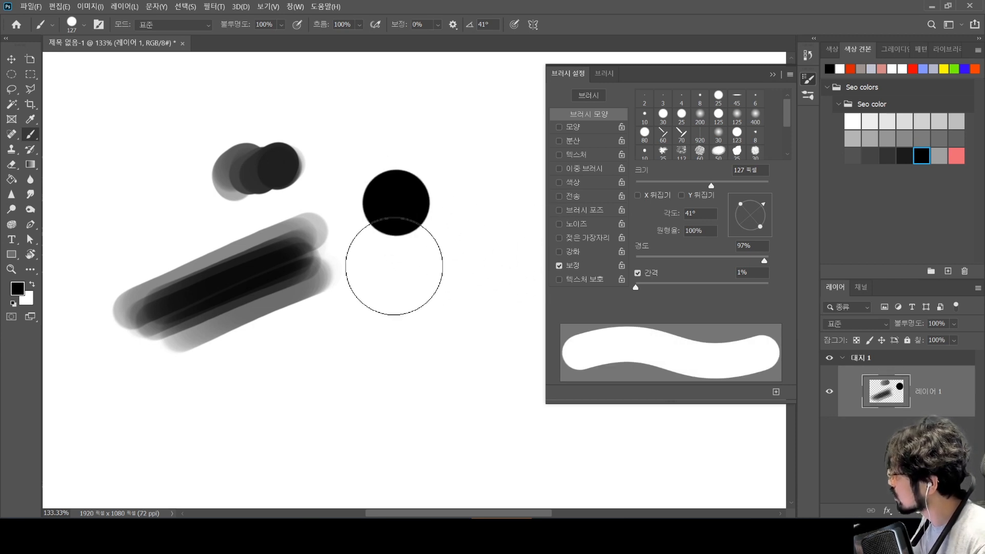
{"action": "left_click", "coordinate": [394, 265]}
{"action": "left_click", "coordinate": [440, 141]}
{"action": "left_click_drag", "start_coordinate": [324, 148], "coordinate": [299, 160]}
{"action": "left_click_drag", "start_coordinate": [310, 115], "coordinate": [343, 186]}
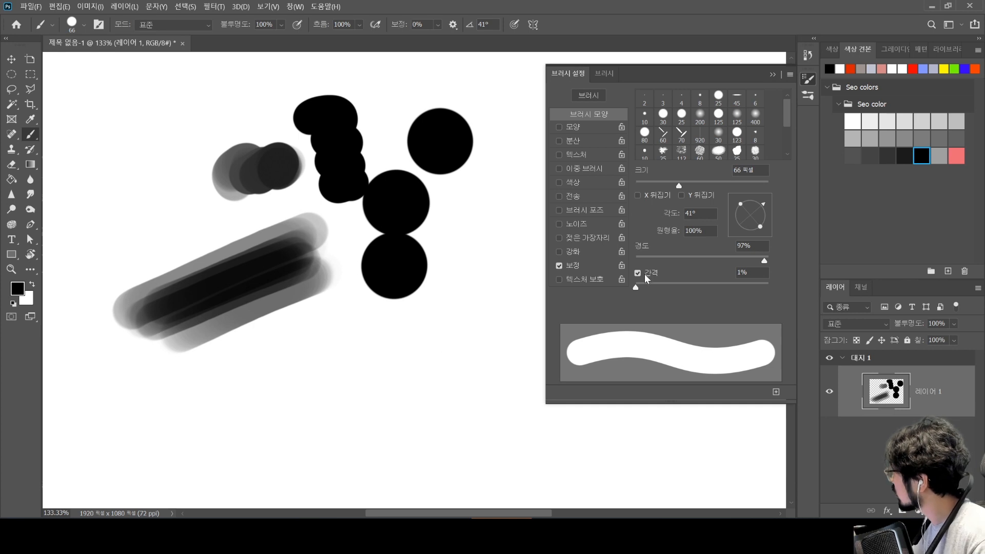
Lower the hardness to 0%, enlarge the brush to 154 px, and paint soft test blobs below the band and undo them
{"action": "left_click_drag", "start_coordinate": [758, 260], "coordinate": [550, 282]}
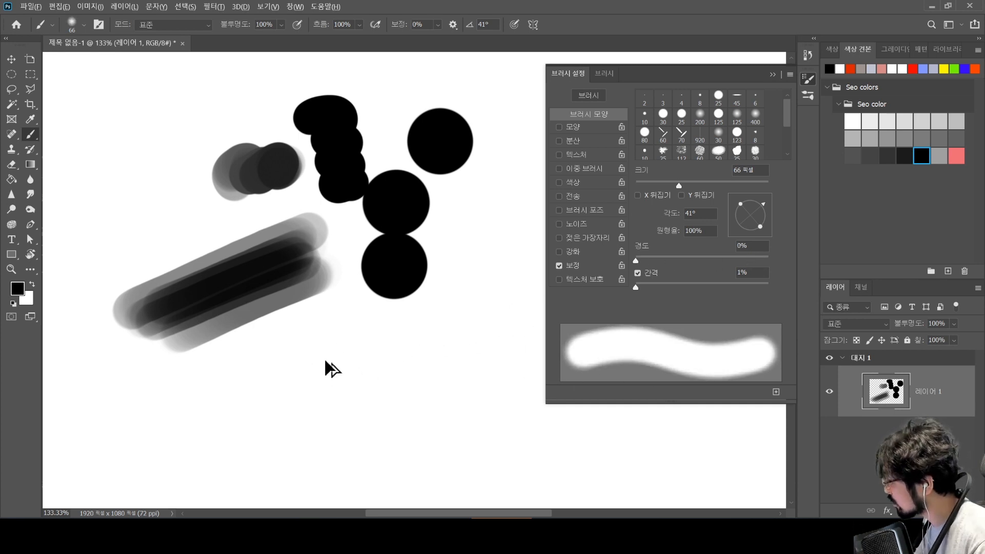
{"action": "mouse_move", "coordinate": [325, 368]}
{"action": "left_mouse_down"}
{"action": "mouse_move", "coordinate": [362, 359]}
{"action": "mouse_move", "coordinate": [393, 376]}
{"action": "left_mouse_up"}
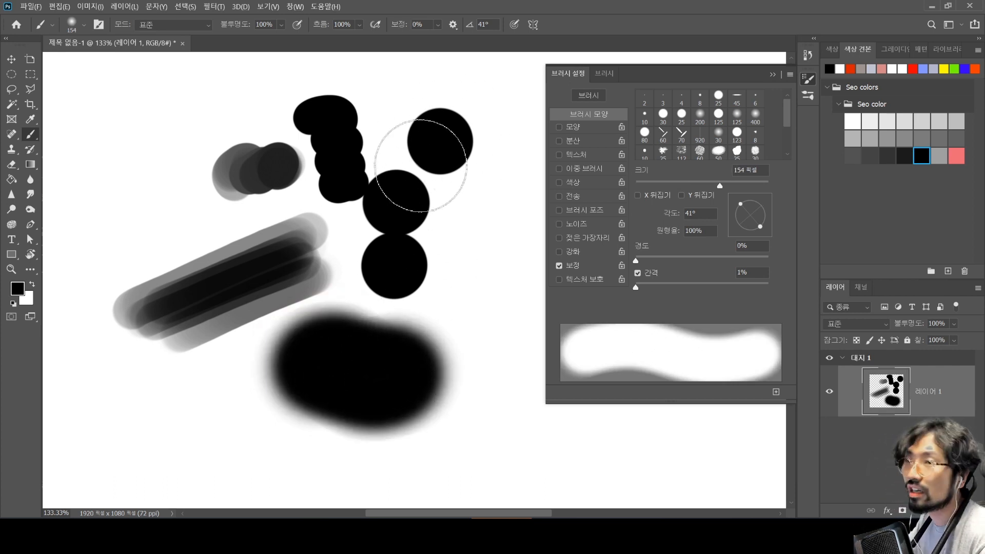
{"action": "key", "text": "ctrl+z"}
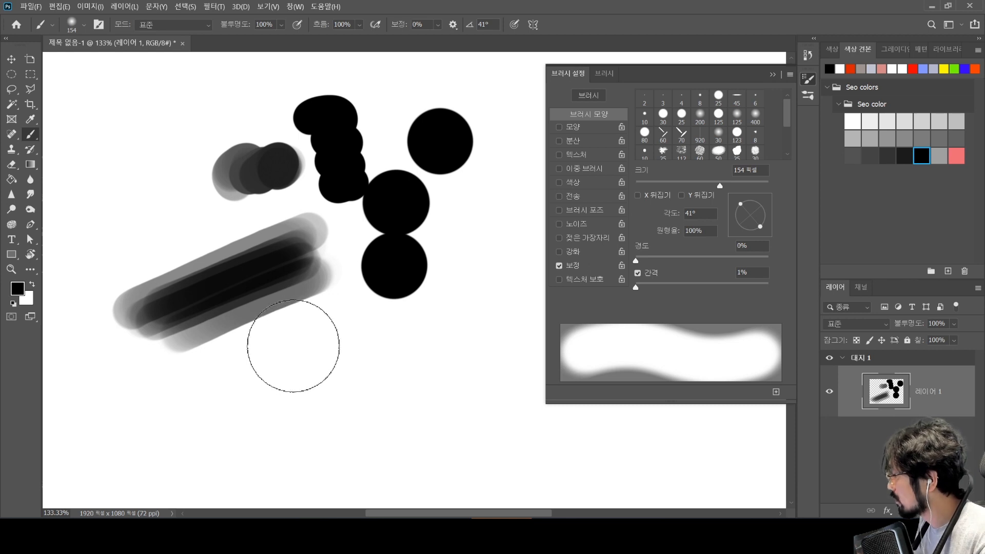
{"action": "mouse_move", "coordinate": [293, 345]}
{"action": "left_mouse_down"}
{"action": "mouse_move", "coordinate": [336, 353]}
{"action": "mouse_move", "coordinate": [369, 337]}
{"action": "mouse_move", "coordinate": [402, 352]}
{"action": "left_mouse_up"}
{"action": "key", "text": "ctrl+z"}
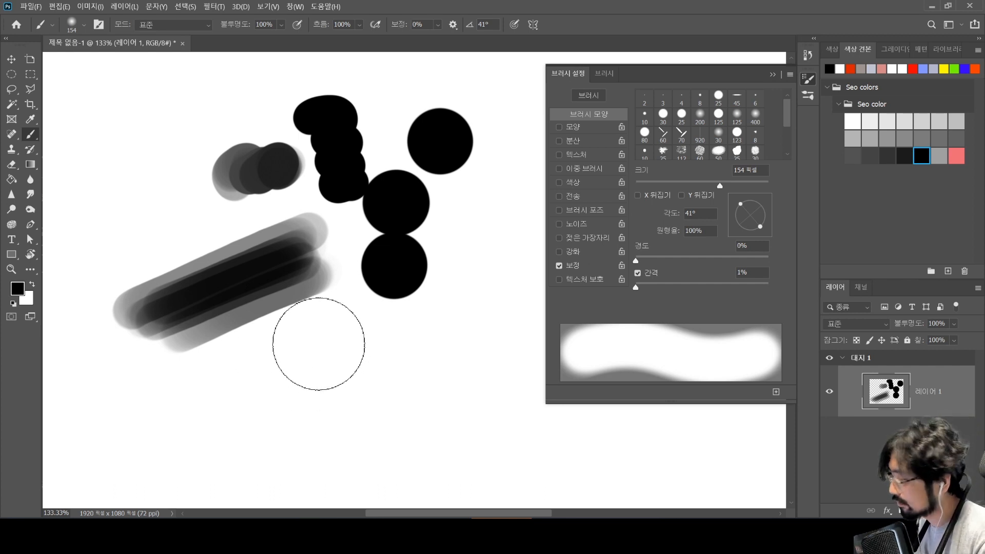
Enlarge the brush to 302 px, and vary its hardness up to 100% and back down to 1%
{"action": "mouse_move", "coordinate": [277, 365]}
{"action": "left_mouse_down"}
{"action": "mouse_move", "coordinate": [348, 374]}
{"action": "mouse_move", "coordinate": [263, 378]}
{"action": "mouse_move", "coordinate": [349, 371]}
{"action": "mouse_move", "coordinate": [300, 363]}
{"action": "mouse_move", "coordinate": [365, 369]}
{"action": "mouse_move", "coordinate": [248, 378]}
{"action": "mouse_move", "coordinate": [369, 380]}
{"action": "mouse_move", "coordinate": [232, 403]}
{"action": "mouse_move", "coordinate": [348, 395]}
{"action": "left_mouse_up"}
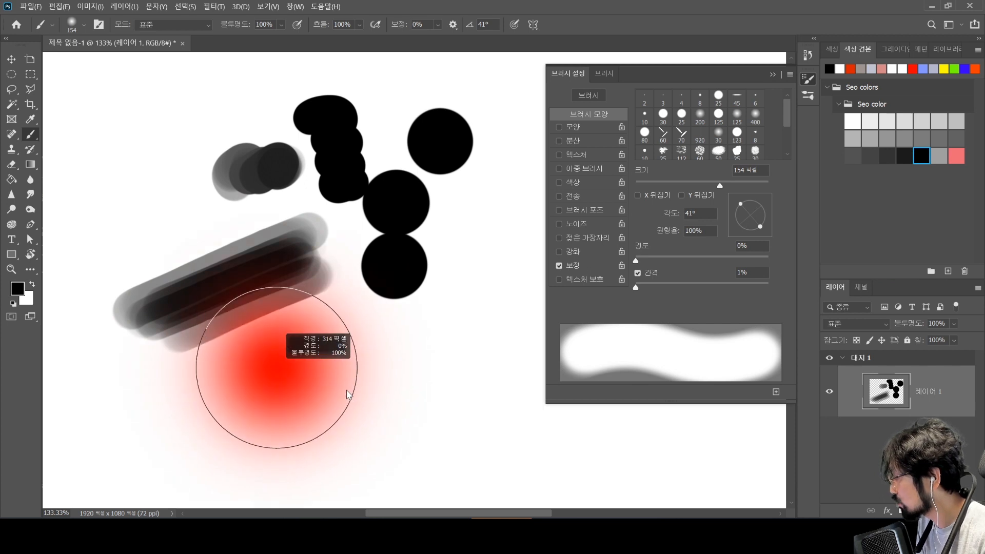
{"action": "mouse_move", "coordinate": [331, 134]}
{"action": "left_mouse_down"}
{"action": "mouse_move", "coordinate": [318, 462]}
{"action": "mouse_move", "coordinate": [310, 334]}
{"action": "mouse_move", "coordinate": [319, 488]}
{"action": "mouse_move", "coordinate": [327, 245]}
{"action": "mouse_move", "coordinate": [316, 348]}
{"action": "mouse_move", "coordinate": [315, 264]}
{"action": "mouse_move", "coordinate": [308, 359]}
{"action": "mouse_move", "coordinate": [316, 288]}
{"action": "mouse_move", "coordinate": [341, 507]}
{"action": "mouse_move", "coordinate": [338, 298]}
{"action": "mouse_move", "coordinate": [339, 508]}
{"action": "mouse_move", "coordinate": [342, 478]}
{"action": "left_mouse_up"}
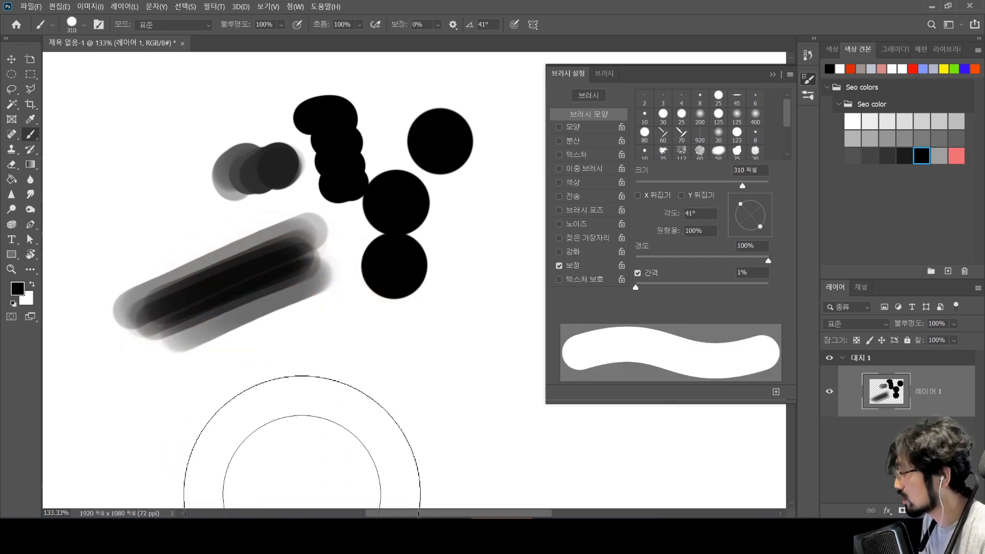
{"action": "mouse_move", "coordinate": [350, 344]}
{"action": "left_mouse_down"}
{"action": "mouse_move", "coordinate": [417, 347]}
{"action": "mouse_move", "coordinate": [288, 356]}
{"action": "mouse_move", "coordinate": [384, 365]}
{"action": "mouse_move", "coordinate": [308, 379]}
{"action": "mouse_move", "coordinate": [358, 374]}
{"action": "mouse_move", "coordinate": [355, 365]}
{"action": "mouse_move", "coordinate": [342, 379]}
{"action": "mouse_move", "coordinate": [429, 376]}
{"action": "mouse_move", "coordinate": [346, 387]}
{"action": "mouse_move", "coordinate": [343, 204]}
{"action": "mouse_move", "coordinate": [365, 423]}
{"action": "mouse_move", "coordinate": [334, 109]}
{"action": "mouse_move", "coordinate": [334, 154]}
{"action": "left_mouse_up"}
Paint large soft black test blobs below the band, undoing each one
{"action": "left_click_drag", "start_coordinate": [315, 347], "coordinate": [325, 380]}
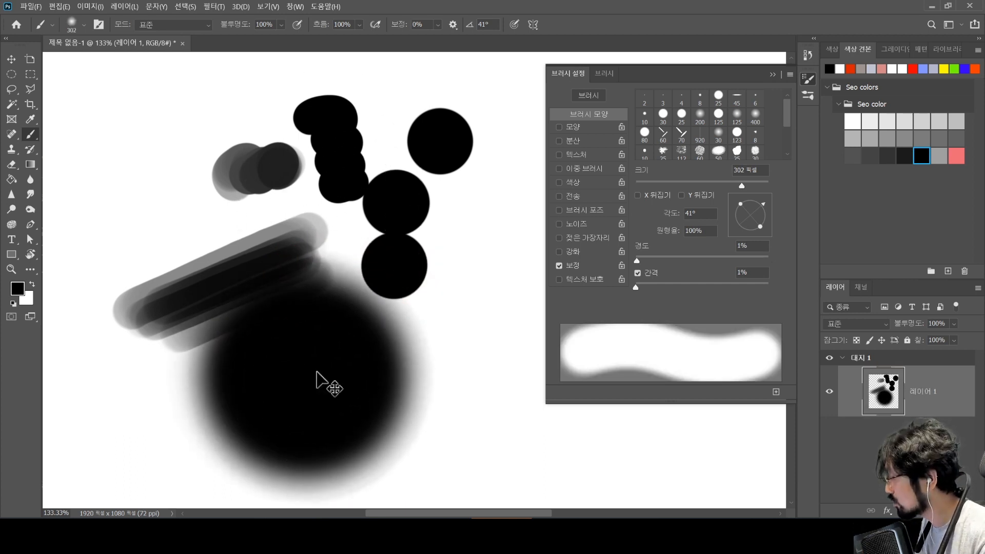
{"action": "key", "text": "ctrl+z"}
{"action": "left_click_drag", "start_coordinate": [259, 387], "coordinate": [319, 386]}
{"action": "key", "text": "ctrl+z"}
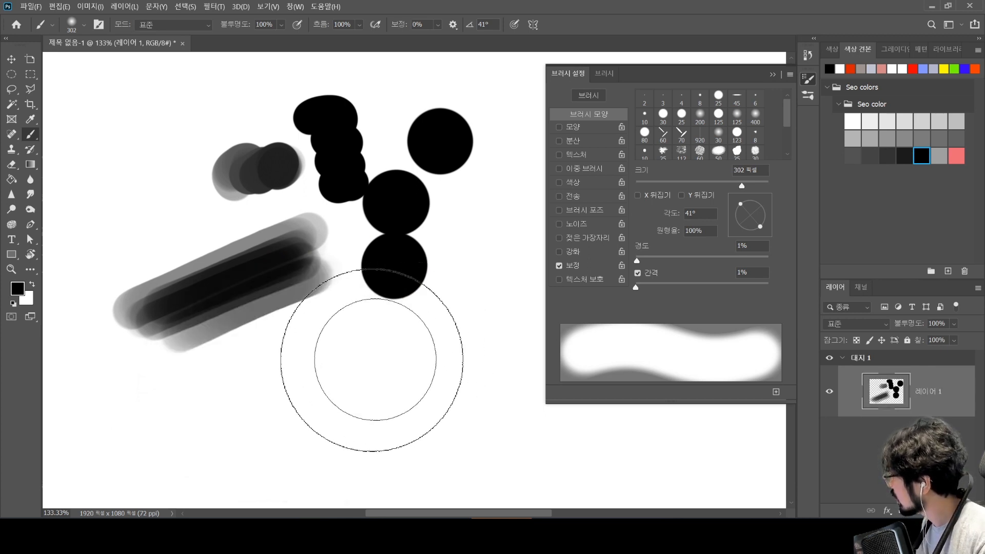
{"action": "mouse_move", "coordinate": [216, 372]}
{"action": "left_mouse_down"}
{"action": "mouse_move", "coordinate": [264, 363]}
{"action": "mouse_move", "coordinate": [246, 417]}
{"action": "left_mouse_up"}
{"action": "key", "text": "ctrl+z"}
Paint a large soft black blob in the canvas's upper-left area and mark its blurred edge in red with a 2 px brush
{"action": "left_click_drag", "start_coordinate": [128, 190], "coordinate": [123, 181]}
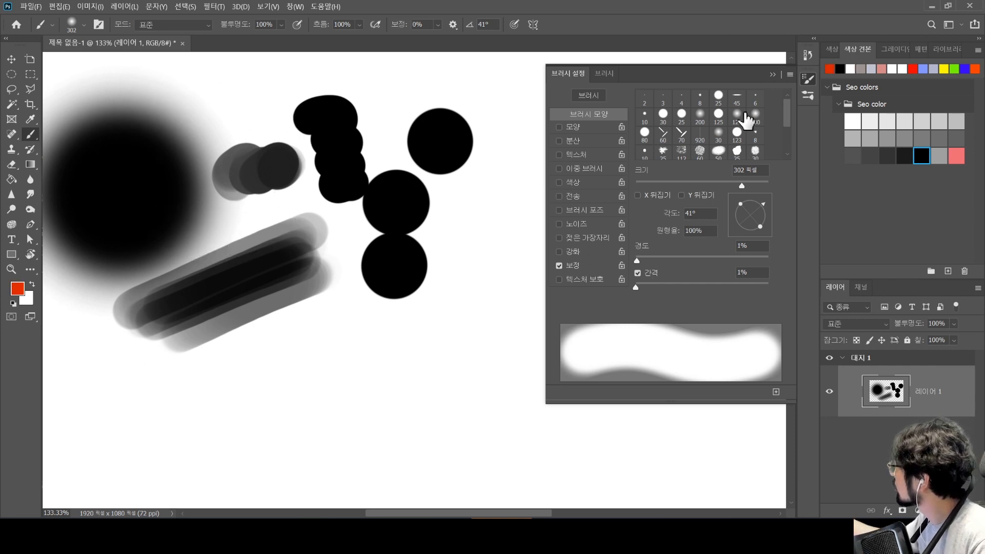
{"action": "left_click_drag", "start_coordinate": [229, 230], "coordinate": [105, 278]}
{"action": "left_click_drag", "start_coordinate": [202, 116], "coordinate": [153, 140]}
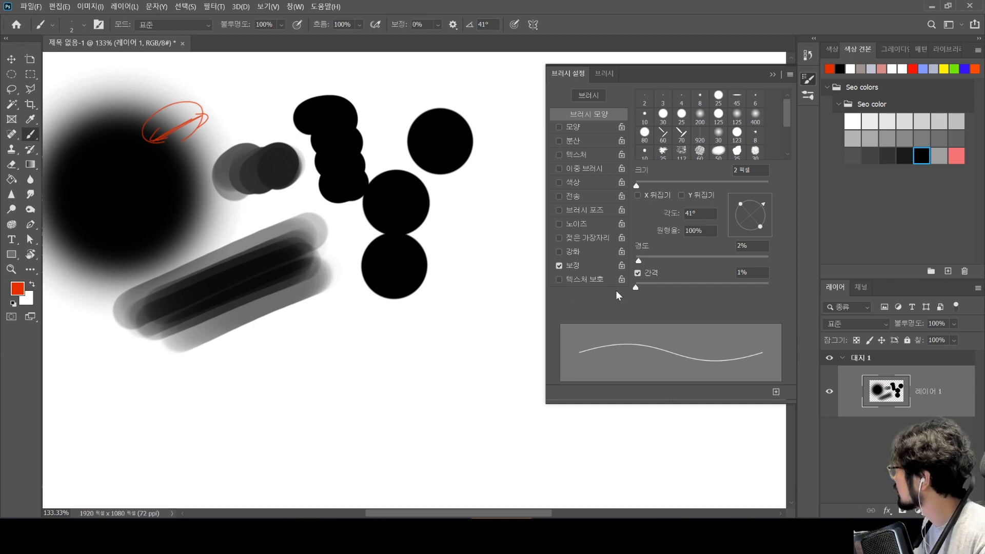
Enlarge the brush to 249 px, raise the spacing to 9%, and paint a soft red test blob and undo it
{"action": "left_click_drag", "start_coordinate": [347, 330], "coordinate": [456, 329]}
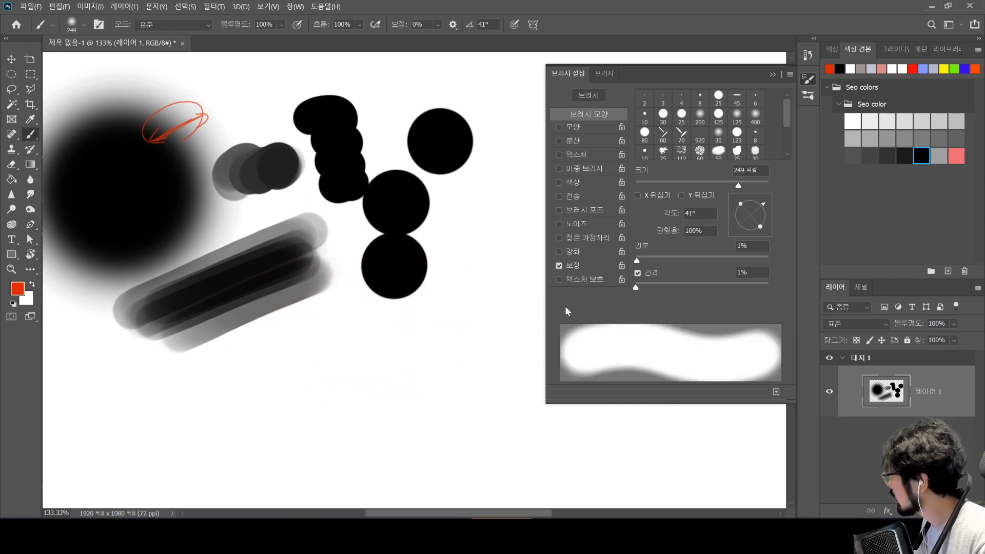
{"action": "mouse_move", "coordinate": [634, 287]}
{"action": "left_mouse_down"}
{"action": "mouse_move", "coordinate": [722, 291]}
{"action": "mouse_move", "coordinate": [641, 297]}
{"action": "left_mouse_up"}
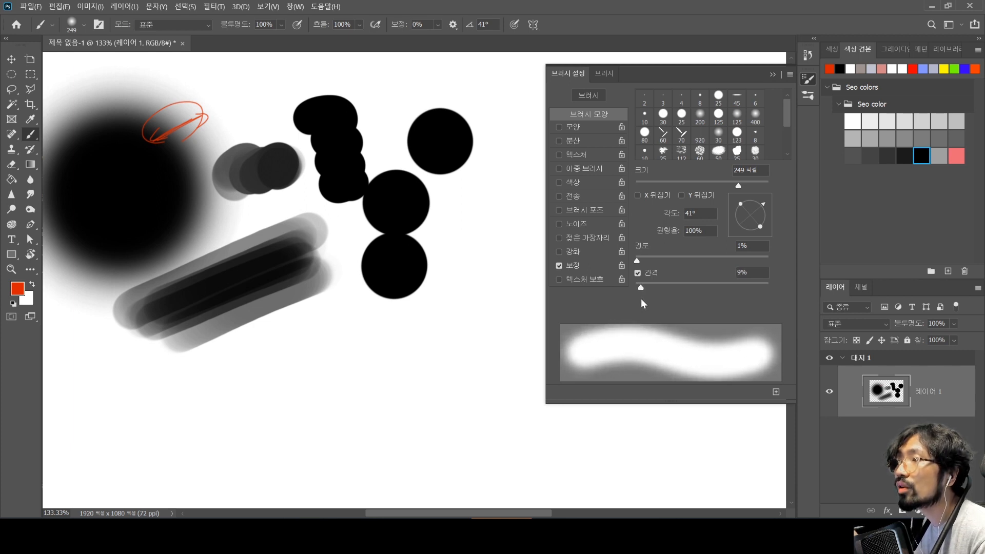
{"action": "left_click_drag", "start_coordinate": [270, 377], "coordinate": [323, 365]}
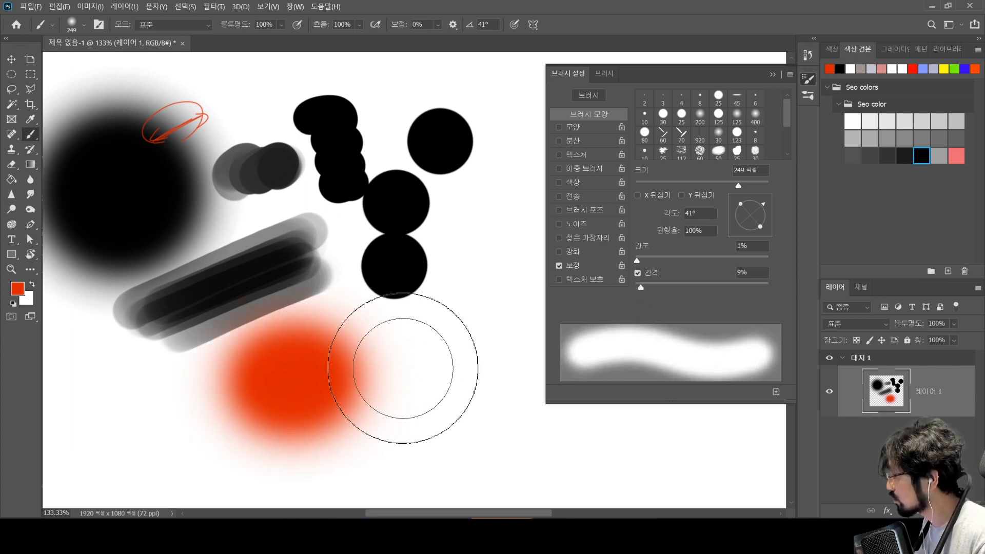
{"action": "key", "text": "ctrl+z"}
Reset the foreground colour to black, paint a soft blob below the band, and add a second dab and undo it
{"action": "key", "text": "d"}
{"action": "mouse_move", "coordinate": [262, 420]}
{"action": "left_mouse_down"}
{"action": "mouse_move", "coordinate": [362, 407]}
{"action": "mouse_move", "coordinate": [390, 382]}
{"action": "left_mouse_up"}
{"action": "left_click", "coordinate": [346, 354]}
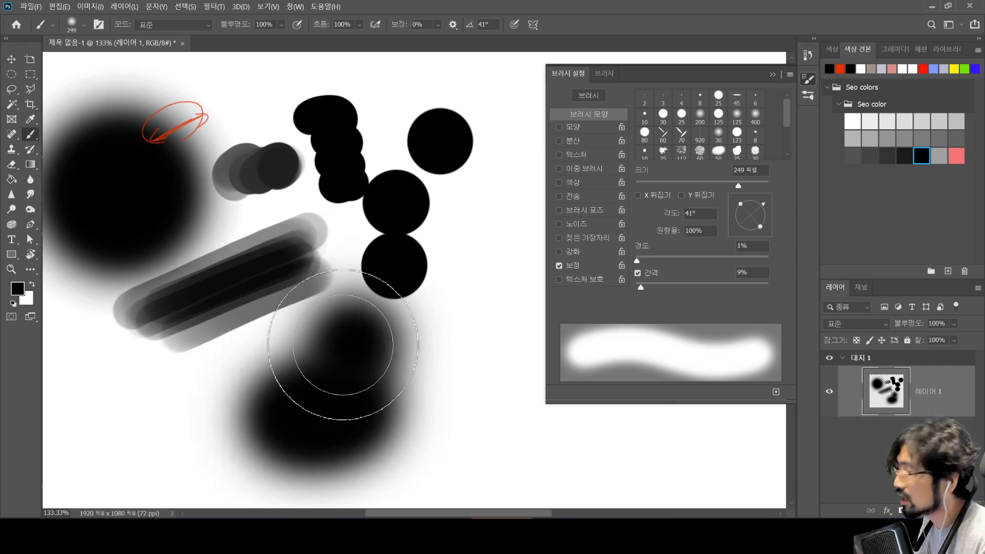
{"action": "key", "text": "ctrl+z"}
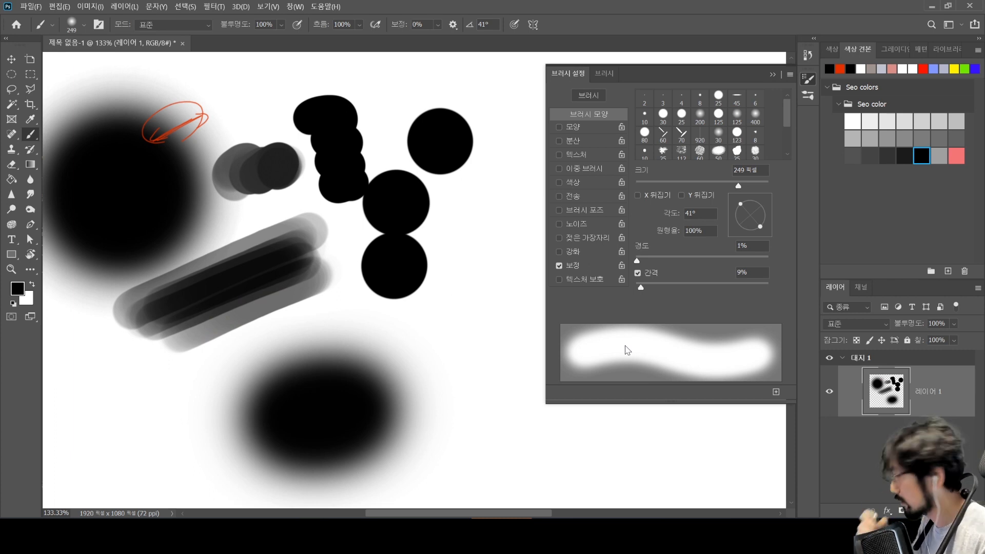
Undo the soft blobs, red marks, solid dots and grey dabs back to the dark diagonal band
{"action": "key", "text": "ctrl+z"}
{"action": "key", "text": "ctrl+z"}
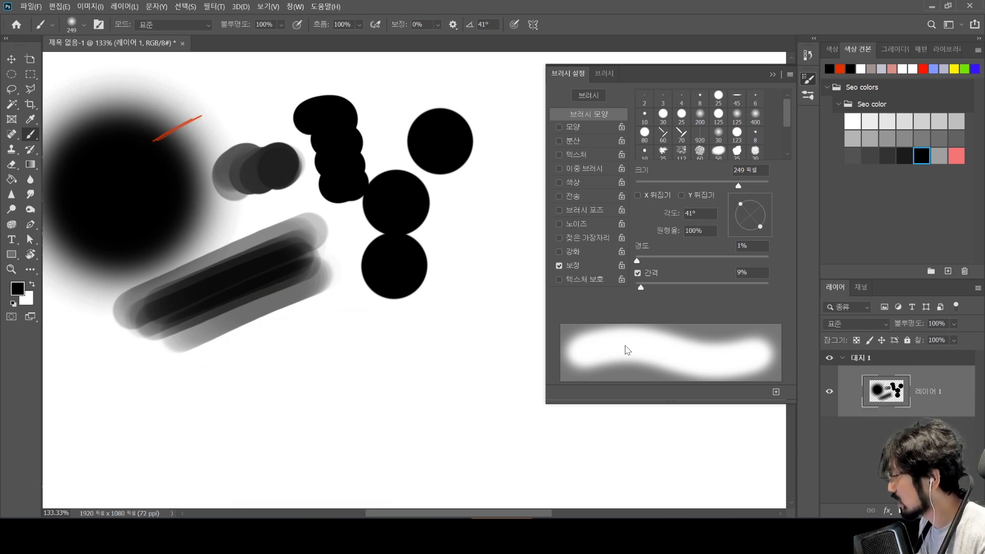
{"action": "key", "text": "ctrl+z"}
{"action": "key", "text": "ctrl+z"}
{"action": "key", "text": "ctrl+z"}
{"action": "key", "text": "ctrl+z"}
{"action": "key", "text": "ctrl+z"}
{"action": "key", "text": "ctrl+z"}
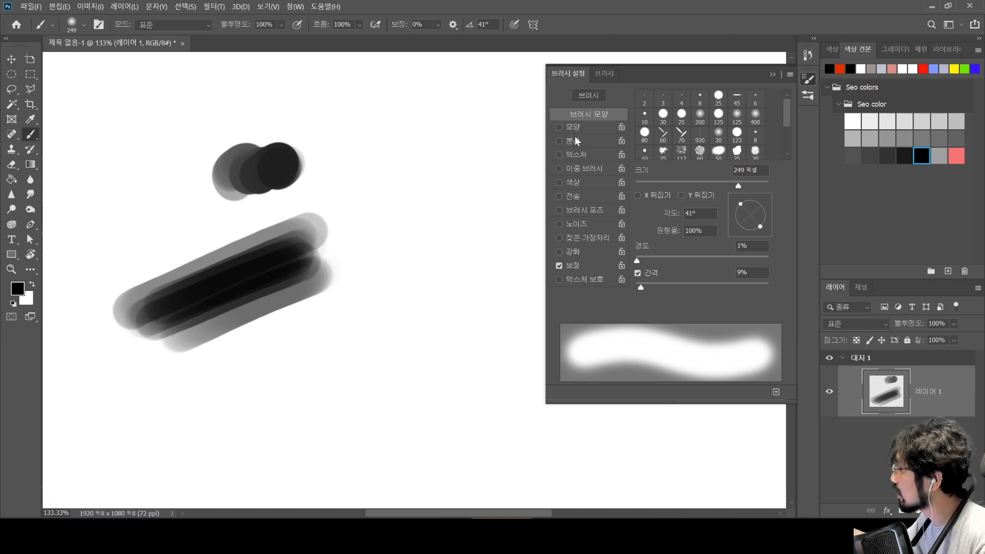
{"action": "key", "text": "ctrl+z"}
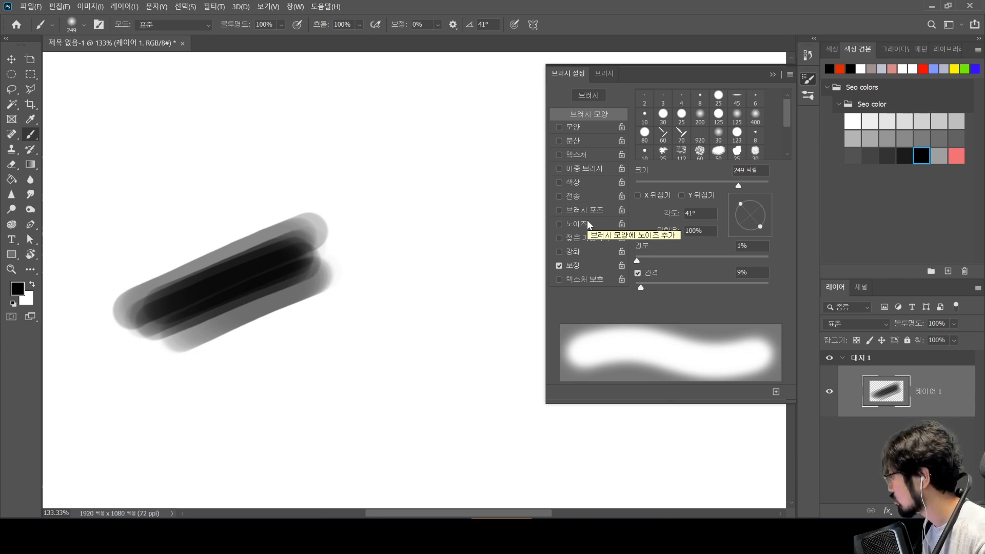
Paint one soft test blob over the band and undo it, and reduce the brush to 100 px
{"action": "left_click_drag", "start_coordinate": [169, 220], "coordinate": [198, 230]}
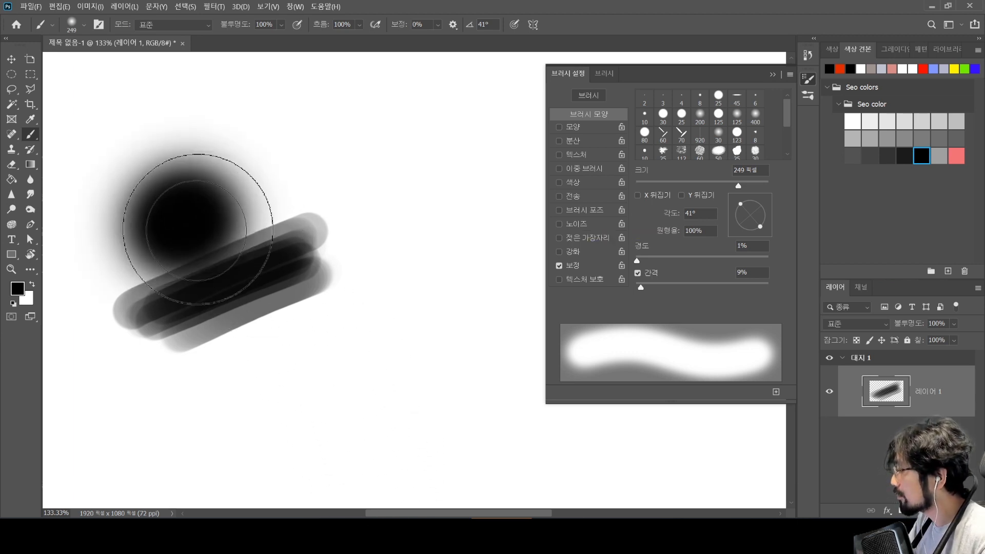
{"action": "key", "text": "ctrl+z"}
{"action": "right_click", "coordinate": [371, 206], "text": "alt"}
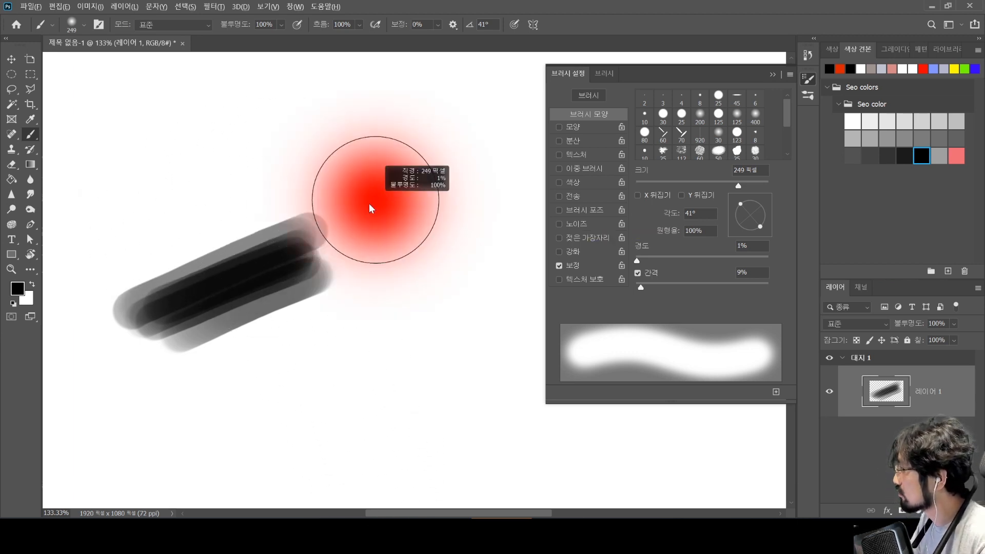
{"action": "left_click_drag", "start_coordinate": [371, 207], "coordinate": [333, 206]}
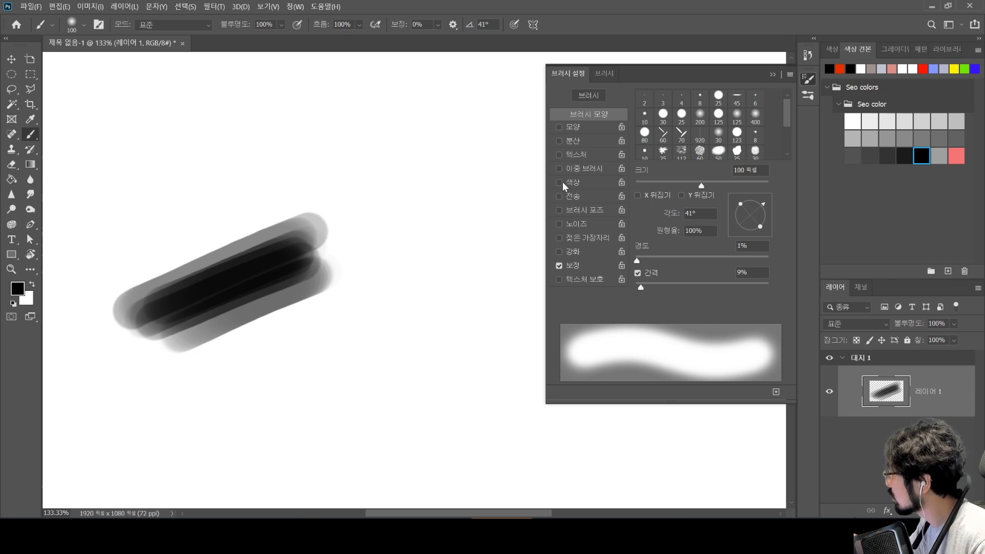
Turn on Color Dynamics, choose bright green as the foreground colour, and paint a multicoloured test stroke and undo it
{"action": "left_click", "coordinate": [590, 183]}
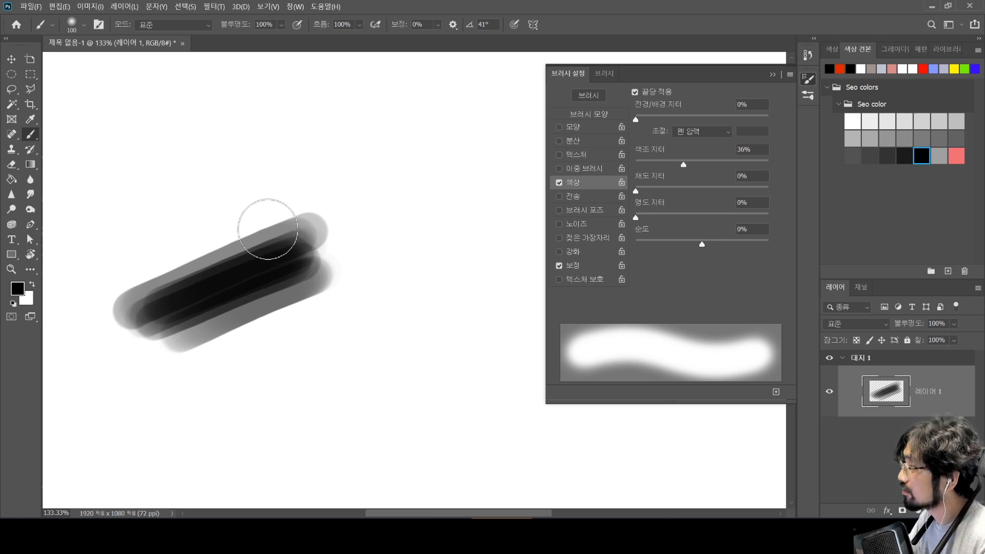
{"action": "left_click", "coordinate": [957, 69]}
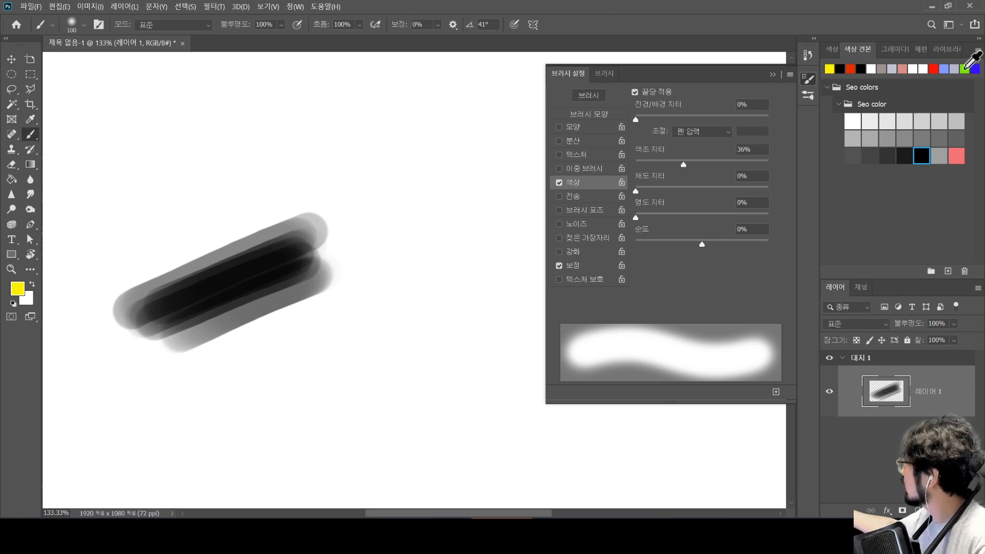
{"action": "left_click", "coordinate": [967, 69]}
{"action": "mouse_move", "coordinate": [134, 266]}
{"action": "left_mouse_down"}
{"action": "mouse_move", "coordinate": [165, 214]}
{"action": "mouse_move", "coordinate": [261, 149]}
{"action": "left_mouse_up"}
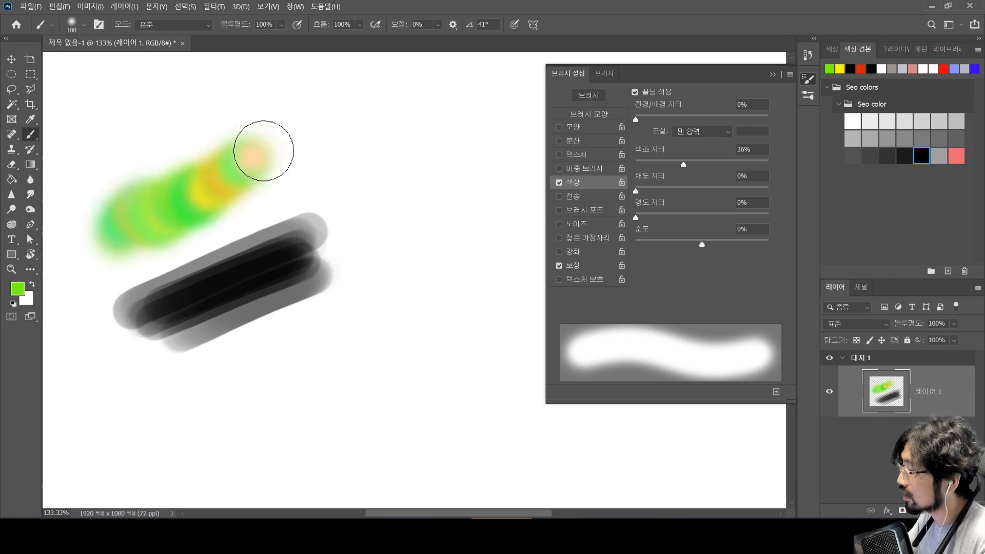
{"action": "key", "text": "ctrl+z"}
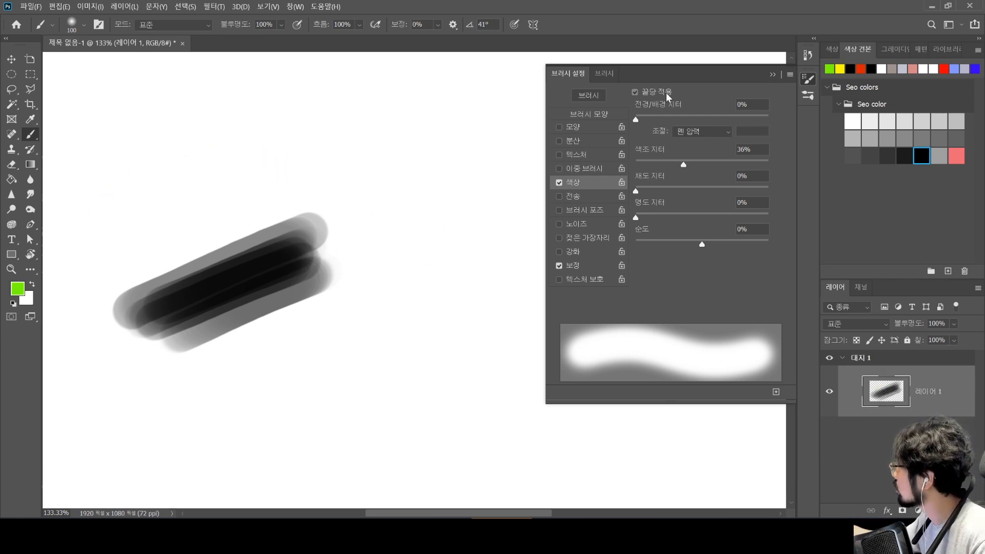
Turn off Apply Per Tip for Color Dynamics, and paint two test strokes above the band, undoing each
{"action": "mouse_move", "coordinate": [180, 202]}
{"action": "left_mouse_down"}
{"action": "mouse_move", "coordinate": [253, 198]}
{"action": "mouse_move", "coordinate": [318, 174]}
{"action": "left_mouse_up"}
{"action": "key", "text": "ctrl+z"}
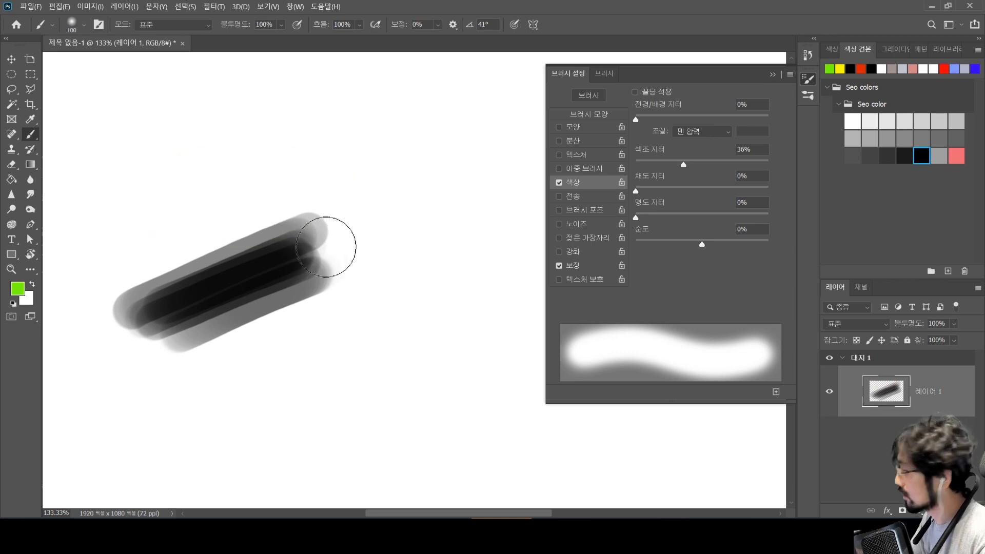
{"action": "left_click_drag", "start_coordinate": [165, 240], "coordinate": [226, 185]}
{"action": "key", "text": "ctrl+z"}
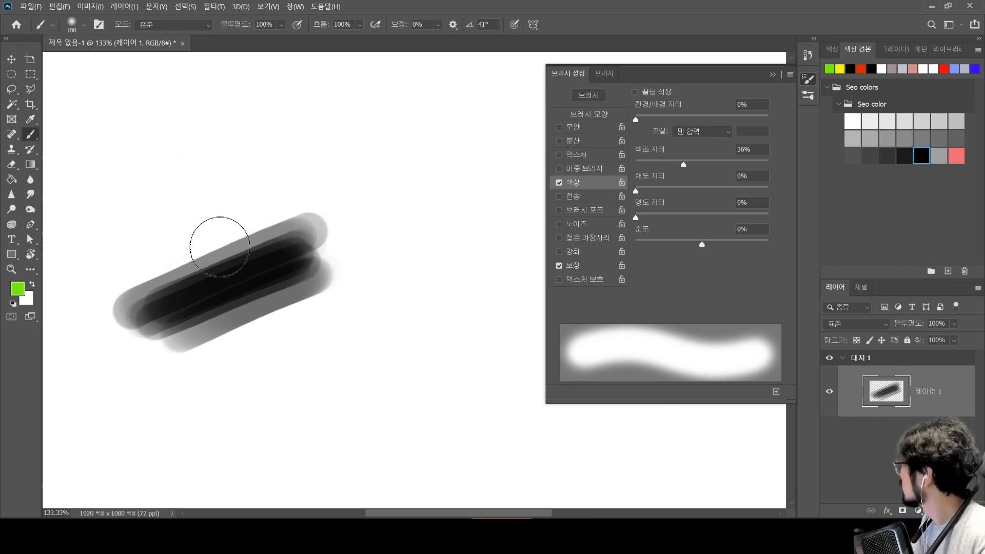
Set the brush's color dynamics control to 끔 (Off) with 0% hue jitter, and undo the test strokes made above the dark strokes
{"action": "left_click", "coordinate": [711, 135]}
{"action": "left_click", "coordinate": [719, 137]}
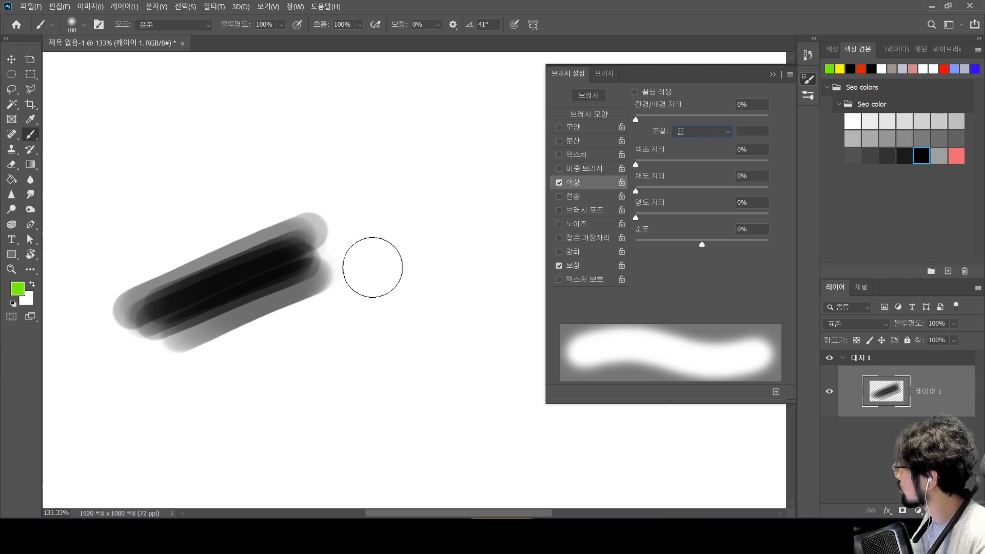
{"action": "mouse_move", "coordinate": [210, 192]}
{"action": "left_mouse_down"}
{"action": "mouse_move", "coordinate": [325, 171]}
{"action": "mouse_move", "coordinate": [334, 205]}
{"action": "left_mouse_up"}
{"action": "key", "text": "ctrl+z"}
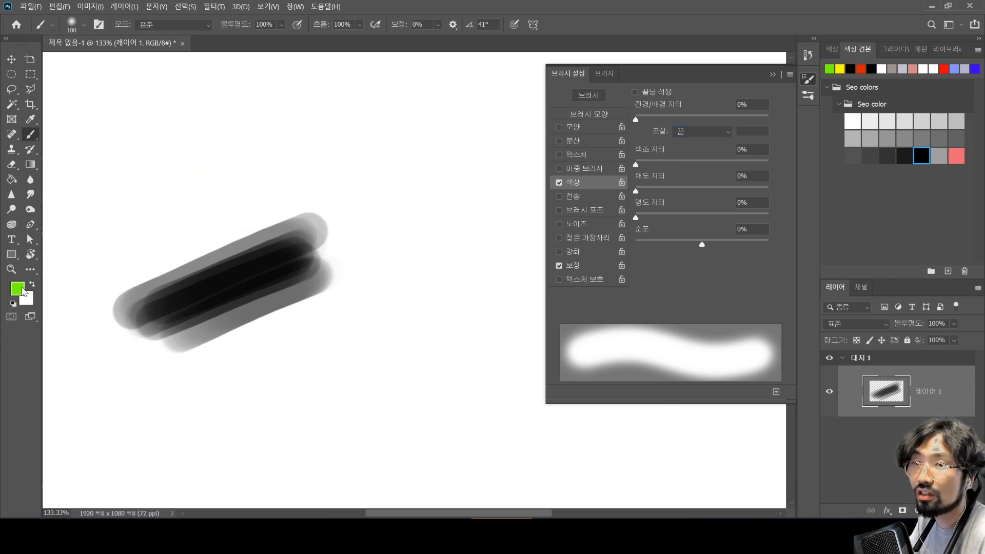
{"action": "mouse_move", "coordinate": [208, 194]}
{"action": "left_mouse_down"}
{"action": "mouse_move", "coordinate": [291, 147]}
{"action": "mouse_move", "coordinate": [193, 186]}
{"action": "left_mouse_up"}
{"action": "key", "text": "ctrl+z"}
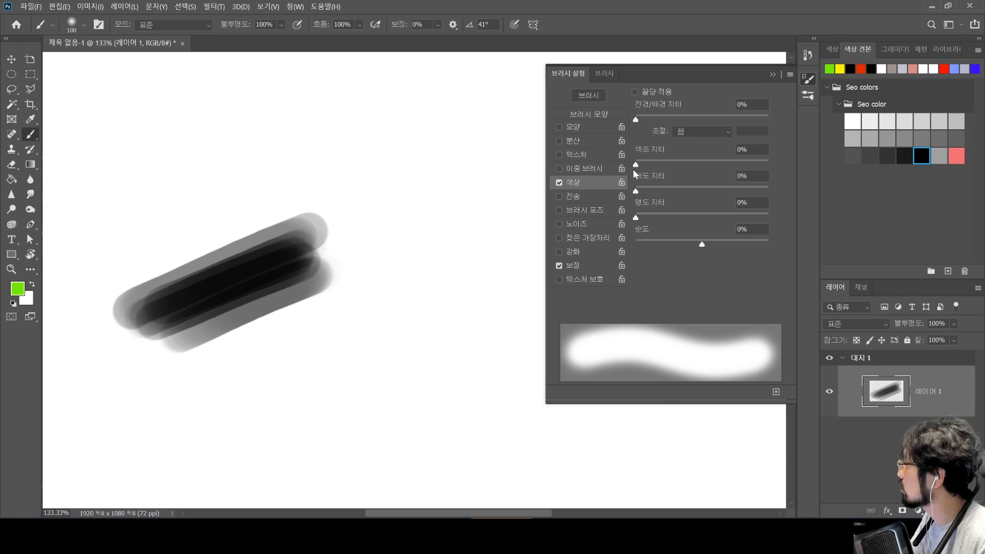
Set the hue jitter to 39% and paint several overlapping soft strokes above and across the dark strokes
{"action": "left_click_drag", "start_coordinate": [636, 164], "coordinate": [676, 165]}
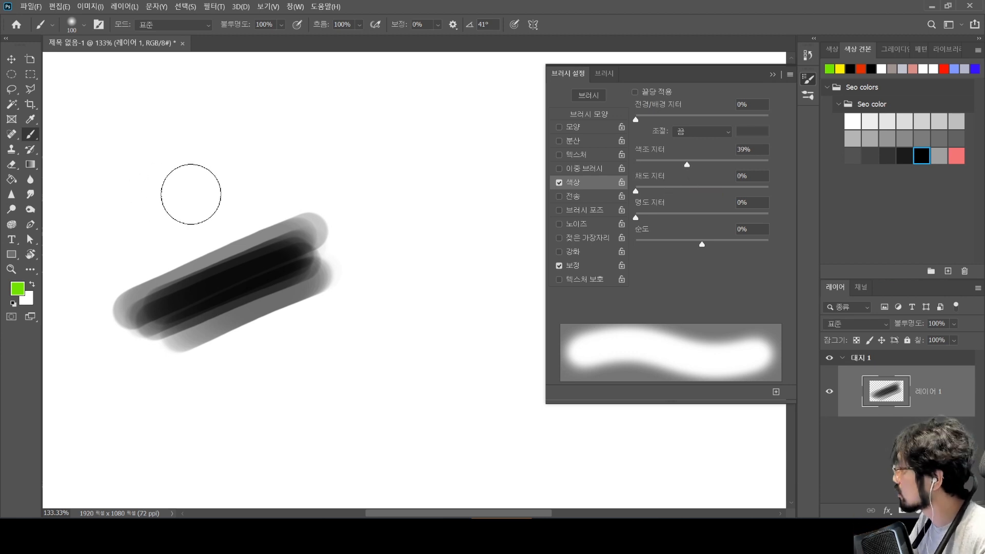
{"action": "mouse_move", "coordinate": [137, 195]}
{"action": "left_mouse_down"}
{"action": "mouse_move", "coordinate": [213, 166]}
{"action": "mouse_move", "coordinate": [352, 131]}
{"action": "left_mouse_up"}
{"action": "left_click_drag", "start_coordinate": [123, 252], "coordinate": [213, 216]}
{"action": "key", "text": "ctrl+z"}
{"action": "mouse_move", "coordinate": [148, 241]}
{"action": "left_mouse_down"}
{"action": "mouse_move", "coordinate": [252, 203]}
{"action": "mouse_move", "coordinate": [308, 197]}
{"action": "left_mouse_up"}
{"action": "mouse_move", "coordinate": [257, 226]}
{"action": "left_mouse_down"}
{"action": "mouse_move", "coordinate": [353, 194]}
{"action": "mouse_move", "coordinate": [307, 171]}
{"action": "mouse_move", "coordinate": [255, 184]}
{"action": "mouse_move", "coordinate": [272, 171]}
{"action": "mouse_move", "coordinate": [305, 199]}
{"action": "mouse_move", "coordinate": [235, 220]}
{"action": "mouse_move", "coordinate": [303, 159]}
{"action": "mouse_move", "coordinate": [216, 180]}
{"action": "mouse_move", "coordinate": [286, 209]}
{"action": "mouse_move", "coordinate": [308, 201]}
{"action": "left_mouse_up"}
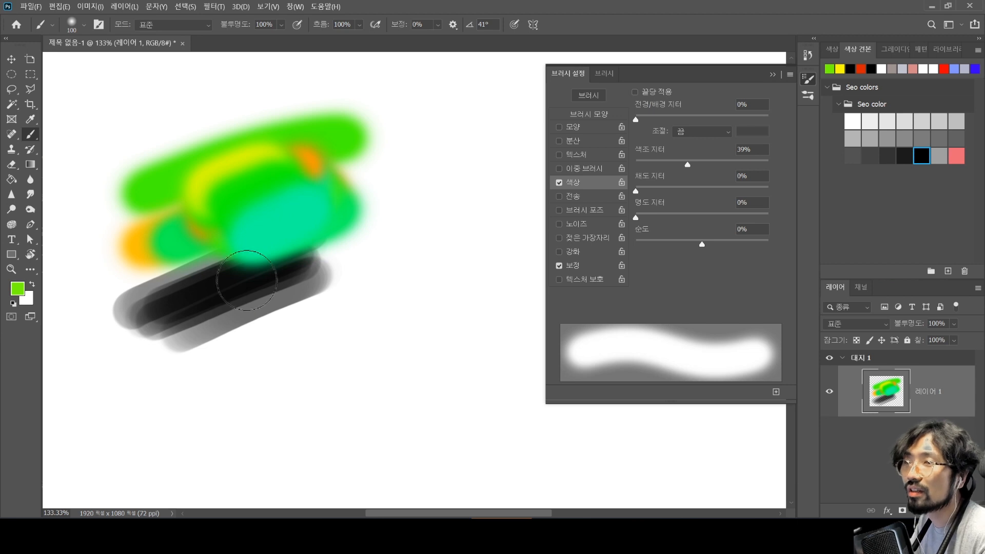
{"action": "mouse_move", "coordinate": [246, 280]}
{"action": "left_mouse_down"}
{"action": "mouse_move", "coordinate": [337, 224]}
{"action": "mouse_move", "coordinate": [225, 268]}
{"action": "mouse_move", "coordinate": [328, 221]}
{"action": "mouse_move", "coordinate": [280, 223]}
{"action": "mouse_move", "coordinate": [307, 201]}
{"action": "mouse_move", "coordinate": [207, 265]}
{"action": "mouse_move", "coordinate": [286, 198]}
{"action": "mouse_move", "coordinate": [206, 233]}
{"action": "mouse_move", "coordinate": [252, 181]}
{"action": "mouse_move", "coordinate": [234, 215]}
{"action": "left_mouse_up"}
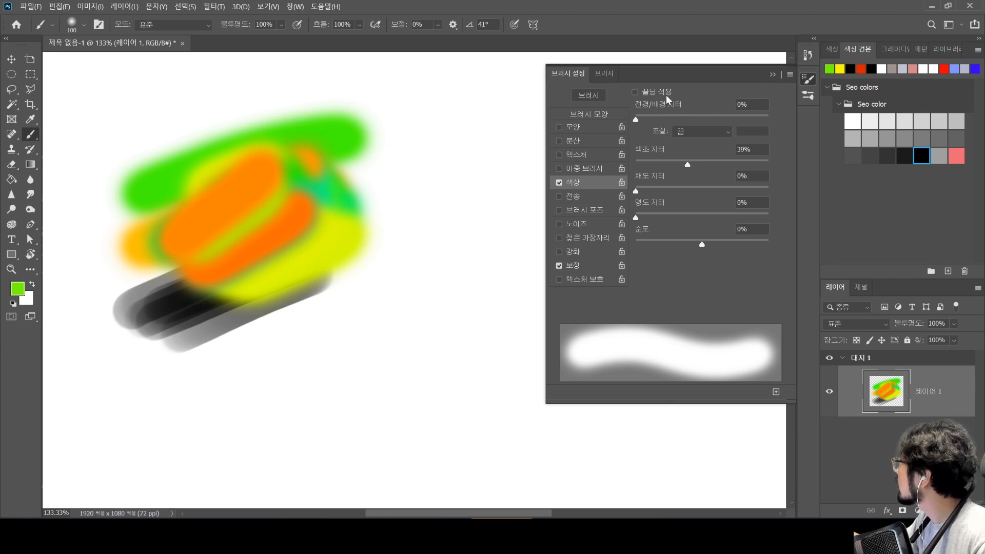
Enable applying the color dynamics per brush tip and paint one long looping stroke across the canvas
{"action": "left_click", "coordinate": [651, 93]}
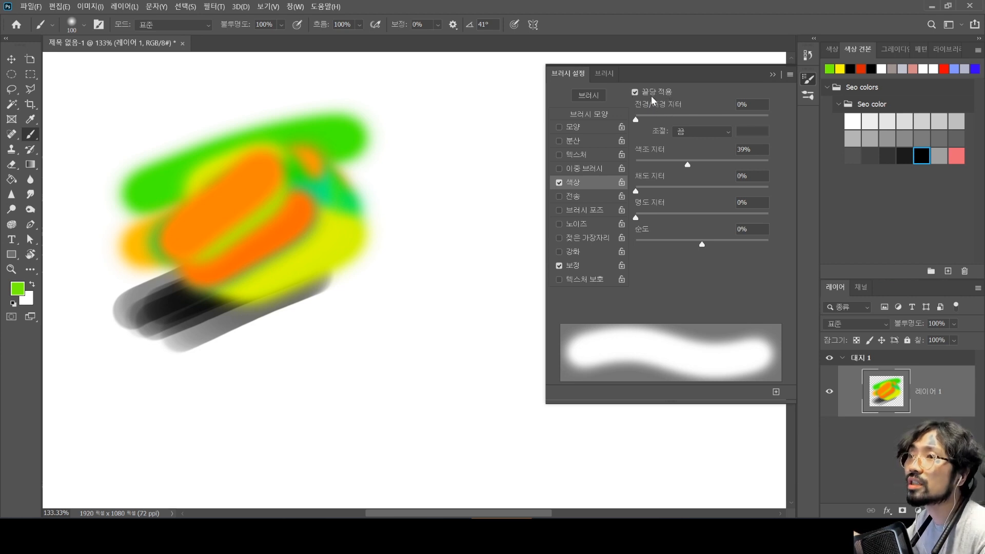
{"action": "mouse_move", "coordinate": [120, 388]}
{"action": "left_mouse_down"}
{"action": "mouse_move", "coordinate": [142, 350]}
{"action": "mouse_move", "coordinate": [179, 348]}
{"action": "mouse_move", "coordinate": [229, 411]}
{"action": "mouse_move", "coordinate": [286, 433]}
{"action": "mouse_move", "coordinate": [347, 404]}
{"action": "mouse_move", "coordinate": [401, 338]}
{"action": "mouse_move", "coordinate": [437, 234]}
{"action": "mouse_move", "coordinate": [433, 135]}
{"action": "mouse_move", "coordinate": [365, 96]}
{"action": "mouse_move", "coordinate": [242, 142]}
{"action": "mouse_move", "coordinate": [250, 244]}
{"action": "mouse_move", "coordinate": [418, 279]}
{"action": "mouse_move", "coordinate": [481, 362]}
{"action": "mouse_move", "coordinate": [407, 417]}
{"action": "mouse_move", "coordinate": [171, 249]}
{"action": "mouse_move", "coordinate": [122, 314]}
{"action": "mouse_move", "coordinate": [172, 282]}
{"action": "left_mouse_up"}
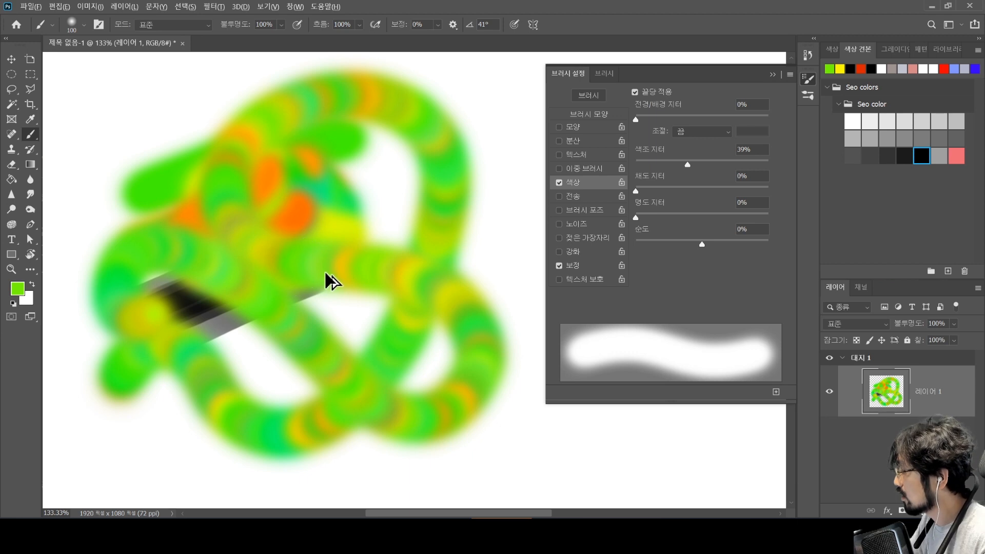
Enlarge the brush to 211 px and harden its edge
{"action": "mouse_move", "coordinate": [327, 282]}
{"action": "left_mouse_down"}
{"action": "mouse_move", "coordinate": [349, 276]}
{"action": "mouse_move", "coordinate": [339, 282]}
{"action": "left_mouse_up"}
{"action": "left_click_drag", "start_coordinate": [285, 258], "coordinate": [290, 271]}
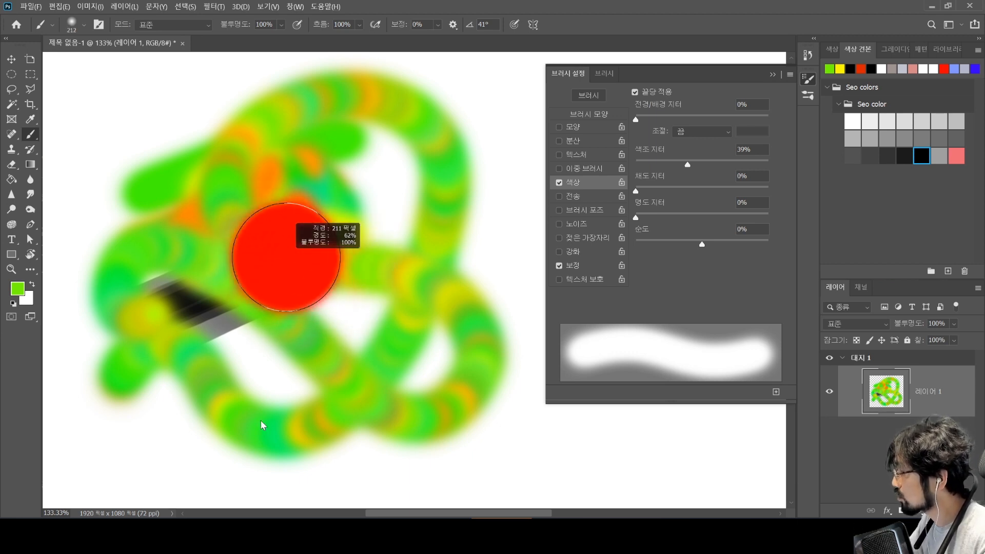
{"action": "left_click_drag", "start_coordinate": [262, 425], "coordinate": [262, 441]}
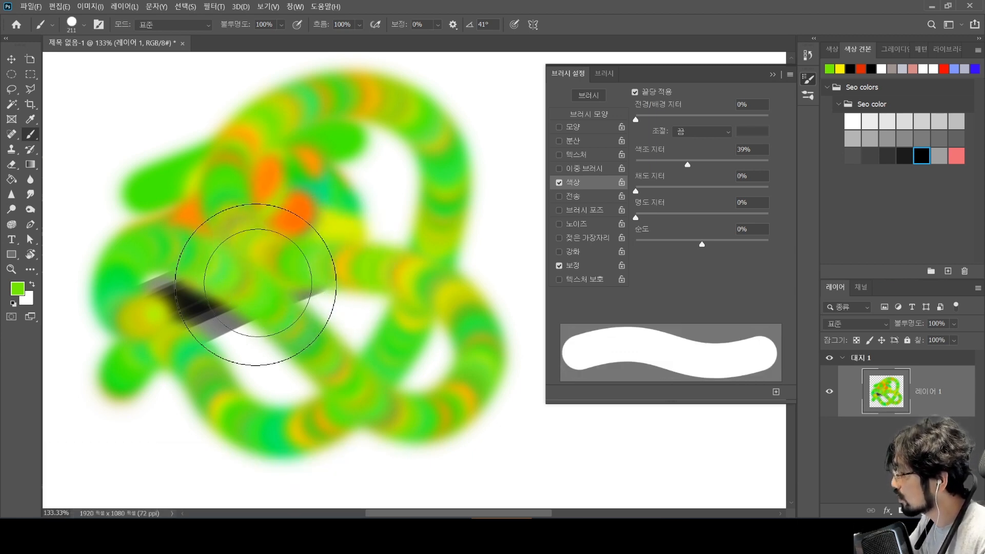
Paint overlapping loops with the hard brush, and paint more loops over them with the hue jitter at 100%
{"action": "mouse_move", "coordinate": [255, 284]}
{"action": "left_mouse_down"}
{"action": "mouse_move", "coordinate": [193, 209]}
{"action": "mouse_move", "coordinate": [325, 121]}
{"action": "mouse_move", "coordinate": [252, 374]}
{"action": "mouse_move", "coordinate": [411, 358]}
{"action": "mouse_move", "coordinate": [330, 275]}
{"action": "mouse_move", "coordinate": [362, 297]}
{"action": "mouse_move", "coordinate": [297, 322]}
{"action": "mouse_move", "coordinate": [321, 252]}
{"action": "mouse_move", "coordinate": [325, 312]}
{"action": "left_mouse_up"}
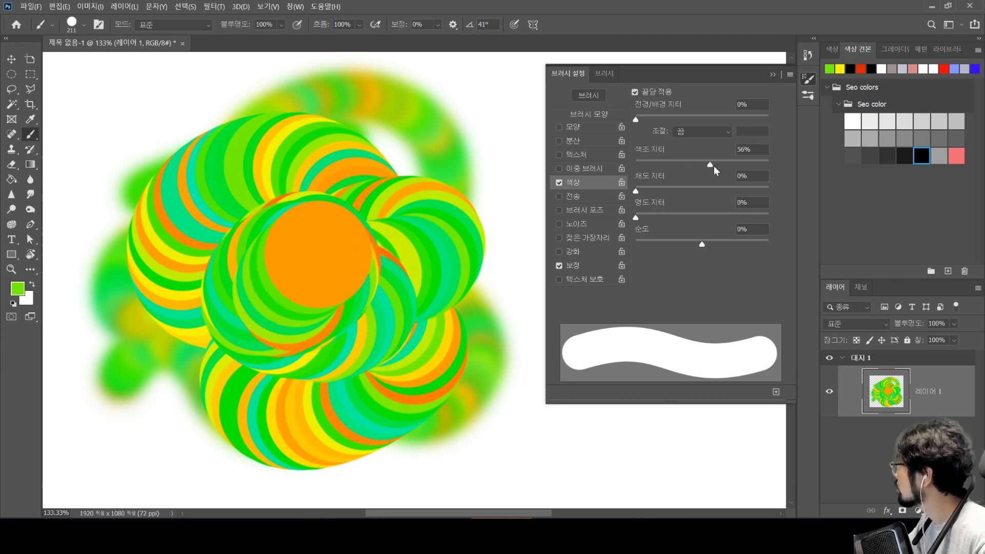
{"action": "mouse_move", "coordinate": [305, 254]}
{"action": "left_mouse_down"}
{"action": "mouse_move", "coordinate": [181, 239]}
{"action": "mouse_move", "coordinate": [260, 169]}
{"action": "mouse_move", "coordinate": [299, 207]}
{"action": "mouse_move", "coordinate": [243, 296]}
{"action": "mouse_move", "coordinate": [263, 379]}
{"action": "mouse_move", "coordinate": [352, 380]}
{"action": "mouse_move", "coordinate": [397, 292]}
{"action": "mouse_move", "coordinate": [312, 271]}
{"action": "mouse_move", "coordinate": [217, 347]}
{"action": "mouse_move", "coordinate": [171, 268]}
{"action": "mouse_move", "coordinate": [266, 203]}
{"action": "mouse_move", "coordinate": [253, 331]}
{"action": "mouse_move", "coordinate": [341, 345]}
{"action": "mouse_move", "coordinate": [316, 275]}
{"action": "mouse_move", "coordinate": [285, 290]}
{"action": "left_mouse_up"}
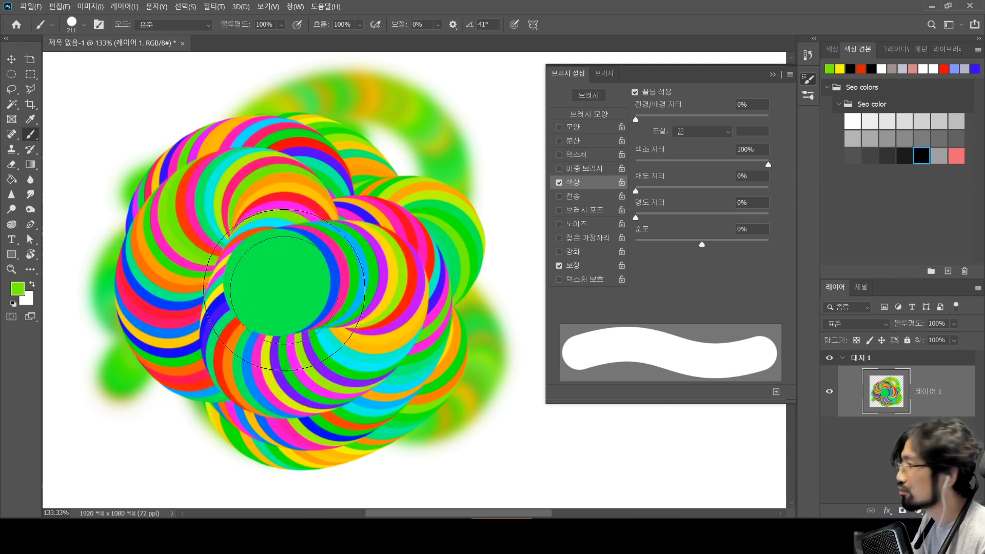
Lower the hue jitter to 18%, choose the blue swatch as foreground color and paint large overlapping loops over the artwork
{"action": "left_click_drag", "start_coordinate": [732, 164], "coordinate": [661, 182]}
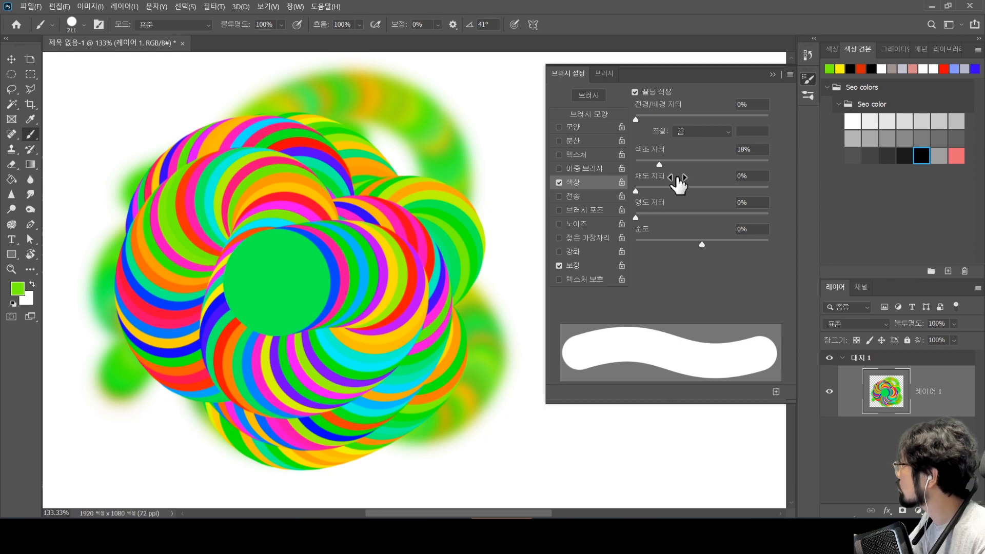
{"action": "left_click", "coordinate": [971, 69]}
{"action": "mouse_move", "coordinate": [240, 317]}
{"action": "left_mouse_down"}
{"action": "mouse_move", "coordinate": [146, 285]}
{"action": "mouse_move", "coordinate": [156, 164]}
{"action": "mouse_move", "coordinate": [316, 120]}
{"action": "mouse_move", "coordinate": [283, 324]}
{"action": "mouse_move", "coordinate": [413, 351]}
{"action": "mouse_move", "coordinate": [451, 143]}
{"action": "mouse_move", "coordinate": [308, 167]}
{"action": "mouse_move", "coordinate": [214, 287]}
{"action": "mouse_move", "coordinate": [314, 287]}
{"action": "mouse_move", "coordinate": [270, 295]}
{"action": "left_mouse_up"}
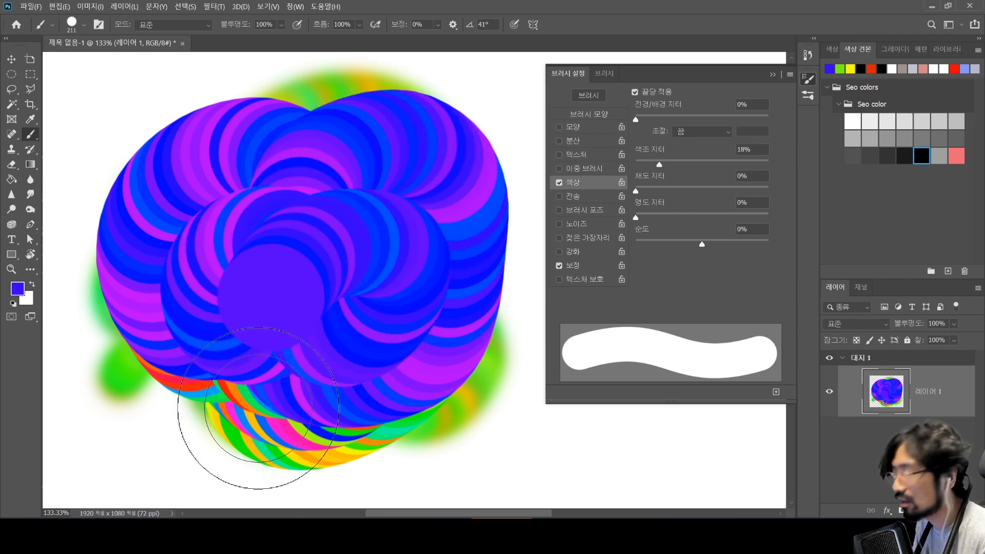
Raise the brightness jitter to 100%, resize the brush to 118 px and paint winding loops over the blue shape
{"action": "left_click_drag", "start_coordinate": [341, 284], "coordinate": [248, 313]}
{"action": "left_click_drag", "start_coordinate": [96, 249], "coordinate": [366, 108]}
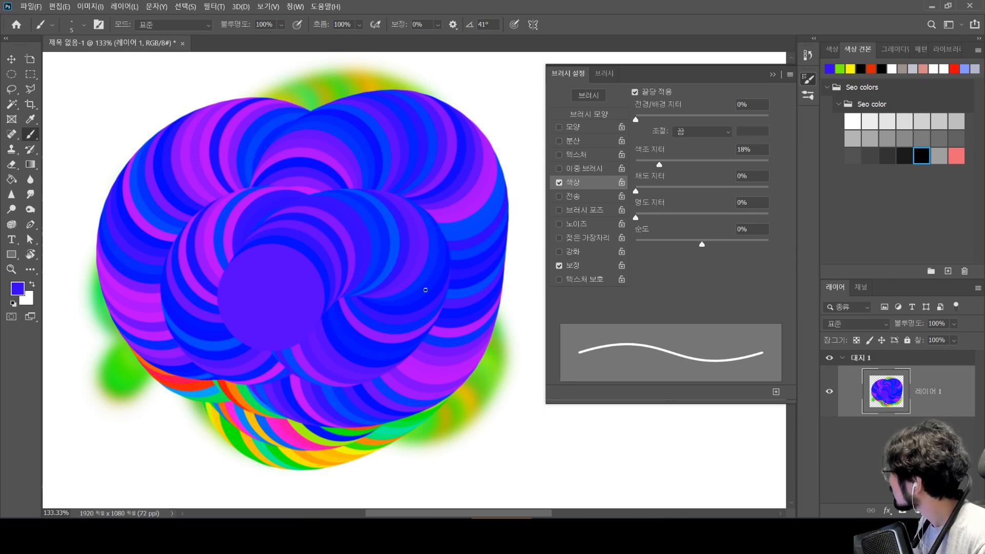
{"action": "left_click_drag", "start_coordinate": [636, 217], "coordinate": [768, 217]}
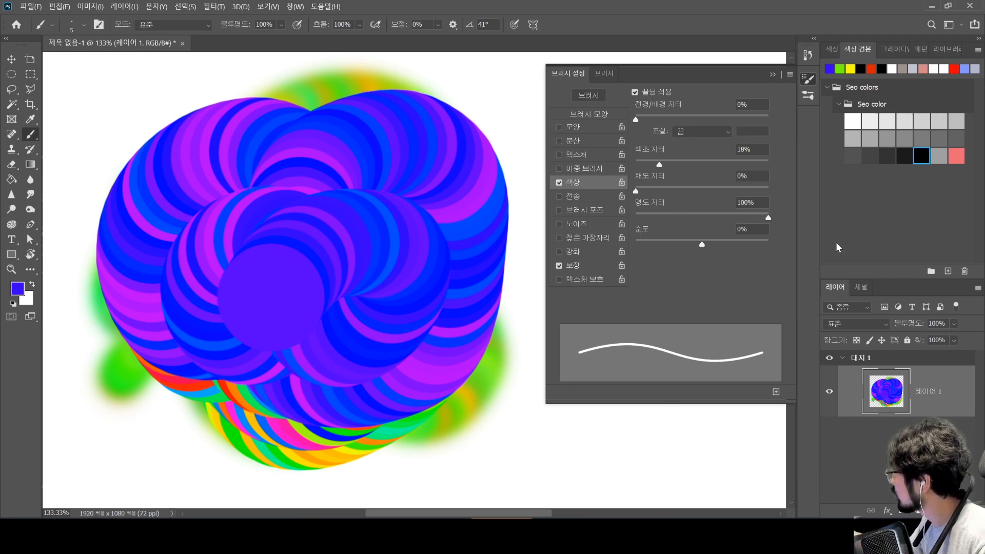
{"action": "mouse_move", "coordinate": [312, 280]}
{"action": "left_mouse_down"}
{"action": "mouse_move", "coordinate": [330, 285]}
{"action": "mouse_move", "coordinate": [287, 282]}
{"action": "left_mouse_up"}
{"action": "mouse_move", "coordinate": [170, 308]}
{"action": "left_mouse_down"}
{"action": "mouse_move", "coordinate": [249, 213]}
{"action": "mouse_move", "coordinate": [417, 282]}
{"action": "mouse_move", "coordinate": [207, 161]}
{"action": "mouse_move", "coordinate": [235, 292]}
{"action": "mouse_move", "coordinate": [330, 385]}
{"action": "mouse_move", "coordinate": [286, 290]}
{"action": "mouse_move", "coordinate": [363, 262]}
{"action": "mouse_move", "coordinate": [159, 319]}
{"action": "mouse_move", "coordinate": [377, 275]}
{"action": "left_mouse_up"}
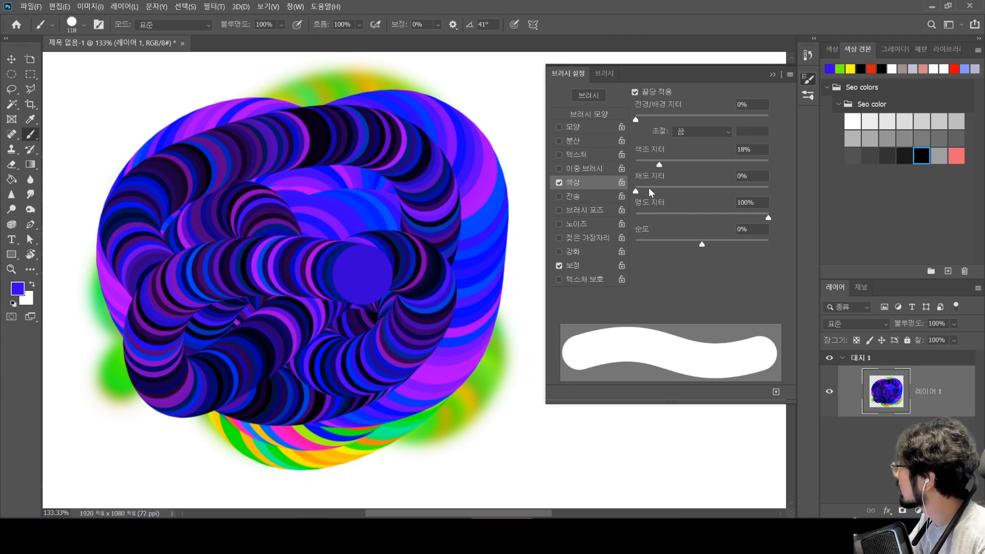
Set the saturation jitter to 100% and paint circular loops over the blue and black strokes
{"action": "left_click_drag", "start_coordinate": [636, 191], "coordinate": [806, 205]}
{"action": "mouse_move", "coordinate": [314, 307]}
{"action": "left_mouse_down"}
{"action": "mouse_move", "coordinate": [269, 311]}
{"action": "mouse_move", "coordinate": [321, 161]}
{"action": "mouse_move", "coordinate": [287, 333]}
{"action": "mouse_move", "coordinate": [431, 266]}
{"action": "mouse_move", "coordinate": [226, 138]}
{"action": "mouse_move", "coordinate": [236, 380]}
{"action": "mouse_move", "coordinate": [359, 170]}
{"action": "mouse_move", "coordinate": [259, 334]}
{"action": "mouse_move", "coordinate": [233, 286]}
{"action": "mouse_move", "coordinate": [285, 275]}
{"action": "mouse_move", "coordinate": [325, 308]}
{"action": "mouse_move", "coordinate": [253, 362]}
{"action": "mouse_move", "coordinate": [237, 204]}
{"action": "mouse_move", "coordinate": [396, 385]}
{"action": "mouse_move", "coordinate": [221, 187]}
{"action": "mouse_move", "coordinate": [308, 353]}
{"action": "left_mouse_up"}
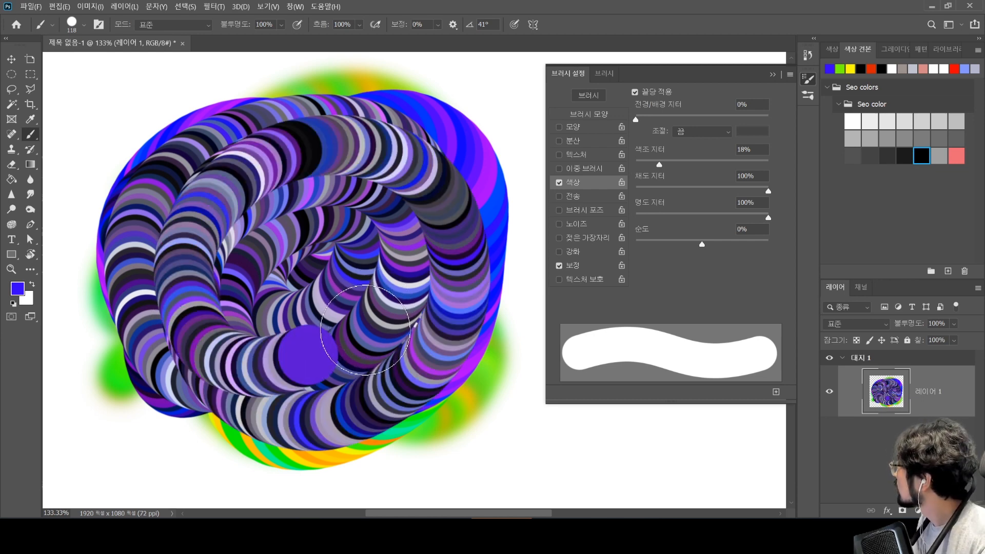
Set the foreground/background jitter control to 펜 압력 (Pen Pressure) and paint several winding strokes inside the purple shape
{"action": "left_click", "coordinate": [694, 135]}
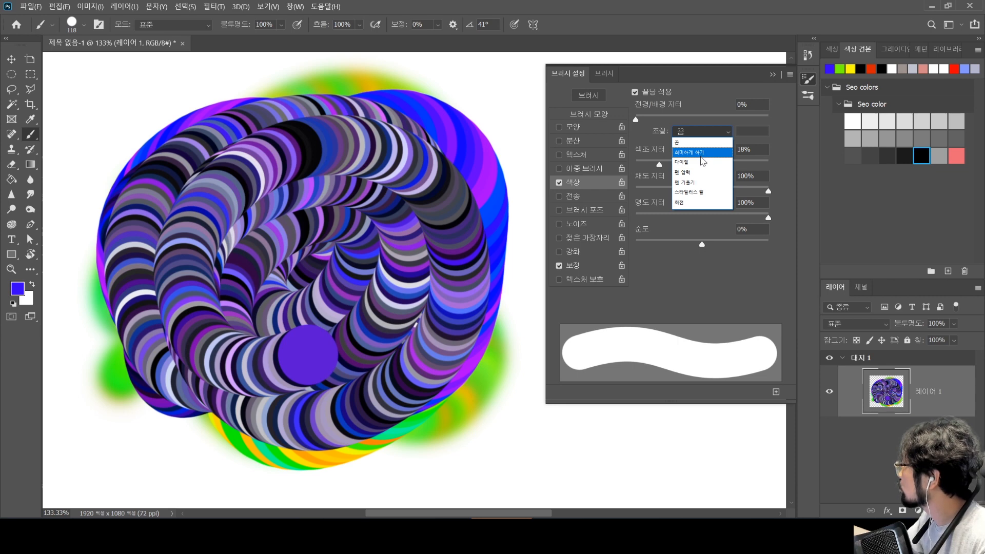
{"action": "left_click", "coordinate": [698, 172]}
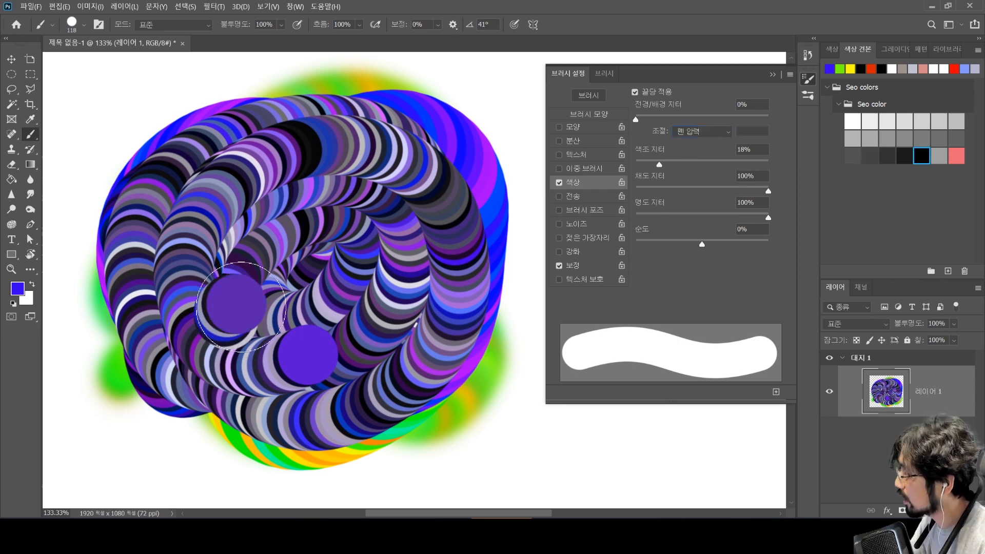
{"action": "mouse_move", "coordinate": [242, 307]}
{"action": "left_mouse_down"}
{"action": "mouse_move", "coordinate": [218, 240]}
{"action": "mouse_move", "coordinate": [272, 287]}
{"action": "mouse_move", "coordinate": [390, 308]}
{"action": "mouse_move", "coordinate": [355, 249]}
{"action": "left_mouse_up"}
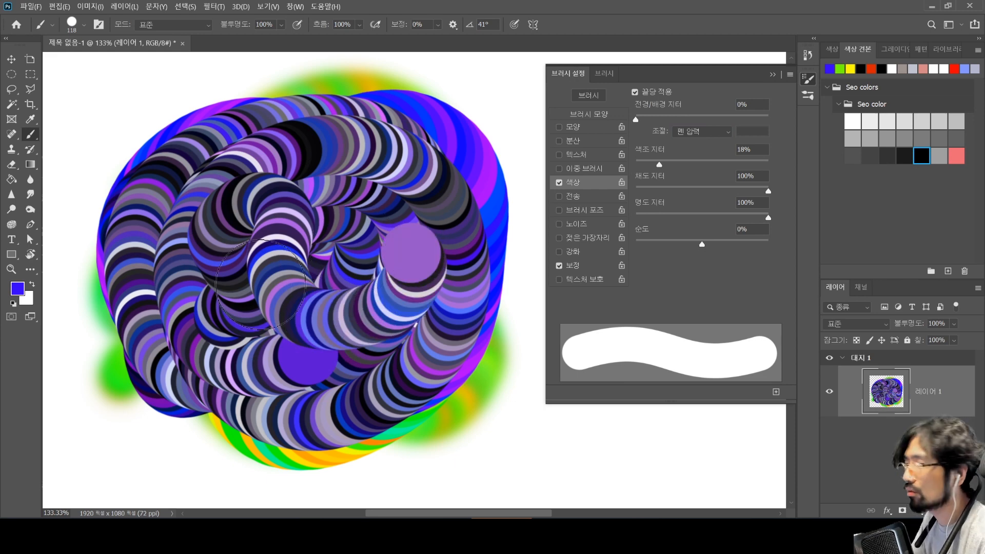
{"action": "mouse_move", "coordinate": [261, 285]}
{"action": "left_mouse_down"}
{"action": "mouse_move", "coordinate": [339, 282]}
{"action": "mouse_move", "coordinate": [418, 231]}
{"action": "mouse_move", "coordinate": [248, 245]}
{"action": "mouse_move", "coordinate": [418, 300]}
{"action": "mouse_move", "coordinate": [308, 275]}
{"action": "mouse_move", "coordinate": [384, 363]}
{"action": "mouse_move", "coordinate": [412, 371]}
{"action": "left_mouse_up"}
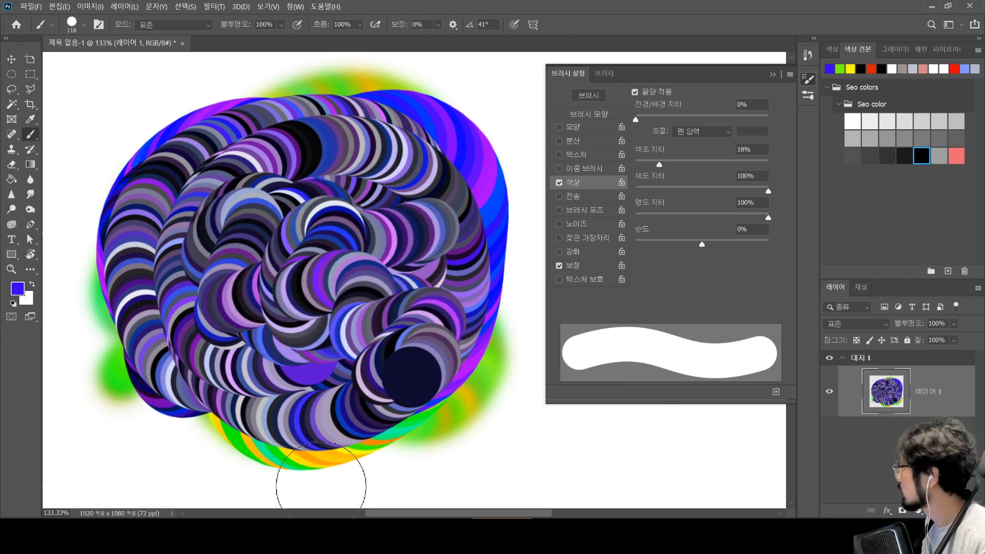
{"action": "mouse_move", "coordinate": [368, 402]}
{"action": "left_mouse_down"}
{"action": "mouse_move", "coordinate": [321, 194]}
{"action": "mouse_move", "coordinate": [198, 252]}
{"action": "mouse_move", "coordinate": [191, 286]}
{"action": "mouse_move", "coordinate": [308, 278]}
{"action": "mouse_move", "coordinate": [361, 400]}
{"action": "left_mouse_up"}
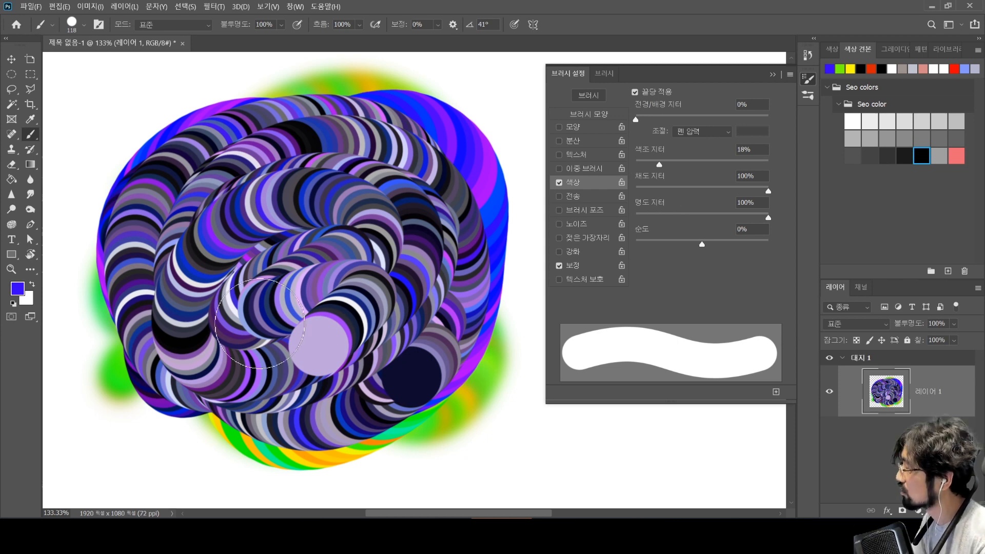
{"action": "mouse_move", "coordinate": [256, 321]}
{"action": "left_mouse_down"}
{"action": "mouse_move", "coordinate": [332, 278]}
{"action": "mouse_move", "coordinate": [267, 273]}
{"action": "mouse_move", "coordinate": [326, 285]}
{"action": "left_mouse_up"}
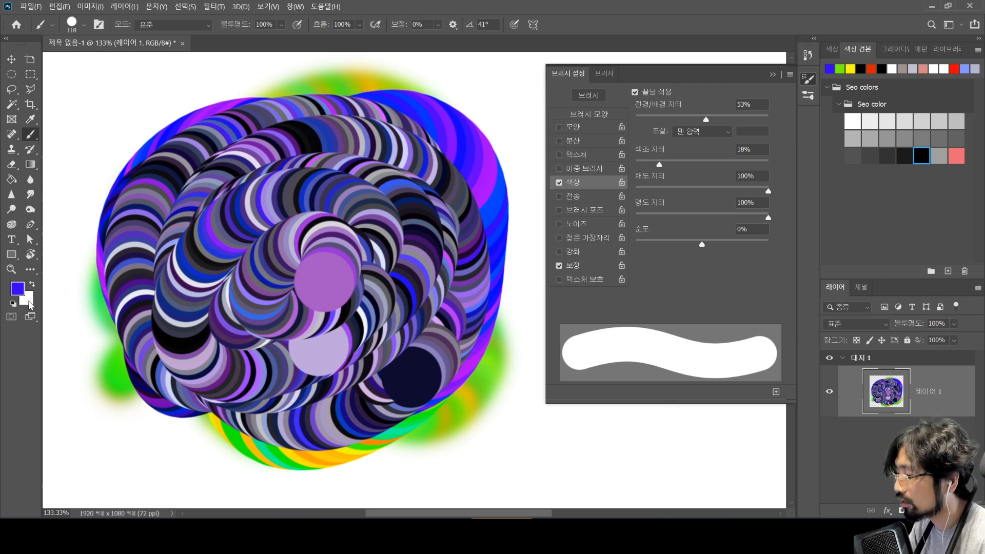
Set the foreground/background jitter to 53%, change the background color to red ff0000 and paint a short stroke over the shape
{"action": "left_click", "coordinate": [29, 304]}
{"action": "left_click", "coordinate": [818, 175]}
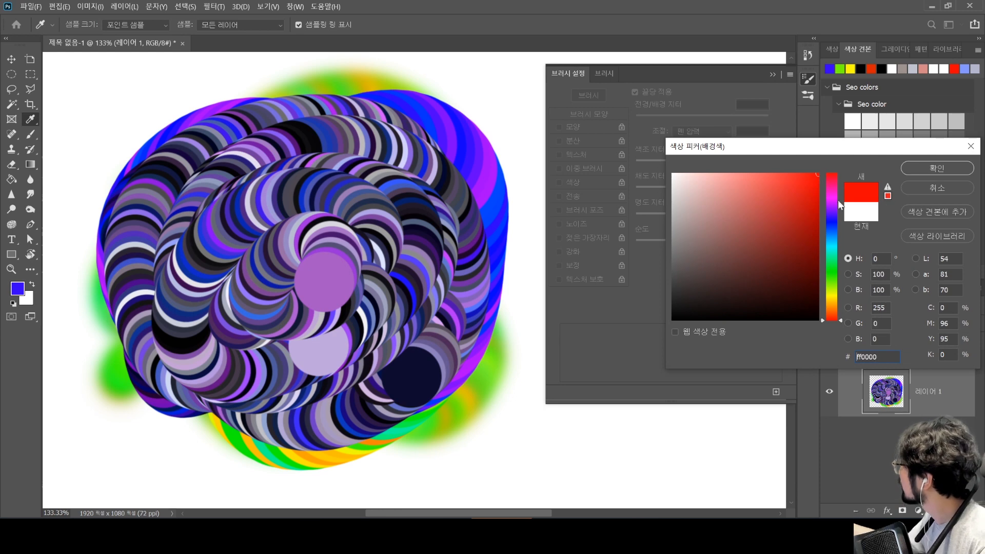
{"action": "left_click", "coordinate": [937, 168]}
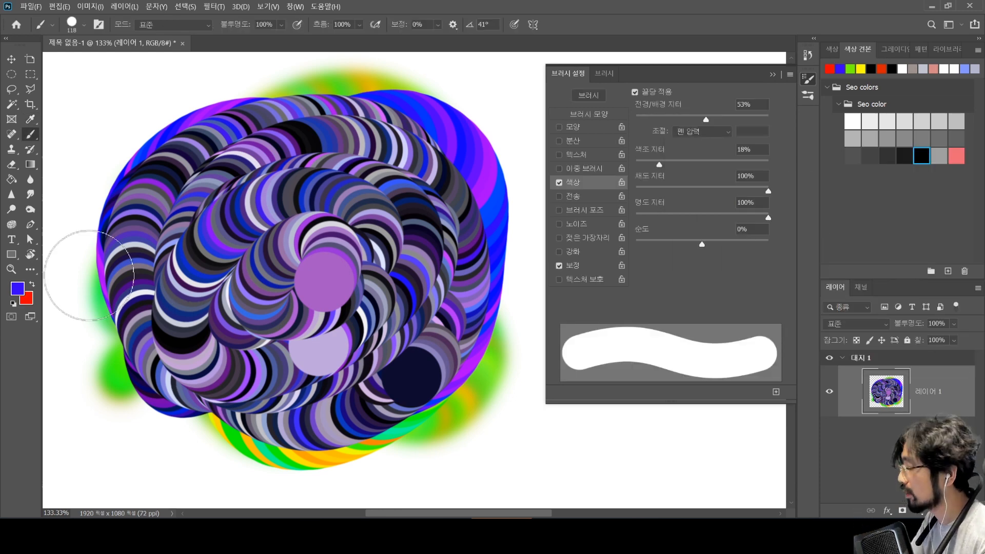
{"action": "mouse_move", "coordinate": [154, 269]}
{"action": "left_mouse_down"}
{"action": "mouse_move", "coordinate": [197, 247]}
{"action": "mouse_move", "coordinate": [234, 274]}
{"action": "left_mouse_up"}
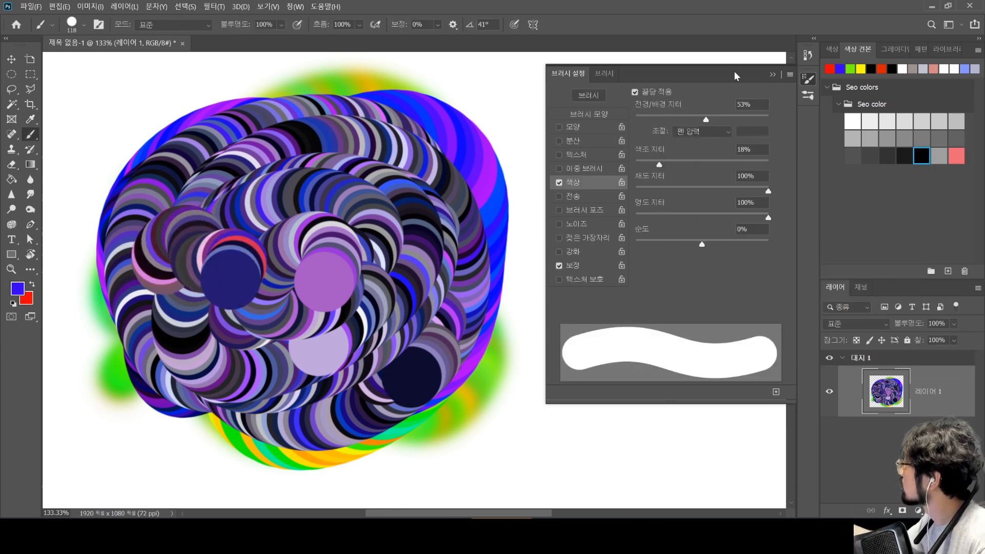
Raise the foreground/background jitter to 100% and paint several long winding strokes over the middle of the shape
{"action": "mouse_move", "coordinate": [221, 328]}
{"action": "left_mouse_down"}
{"action": "mouse_move", "coordinate": [225, 215]}
{"action": "mouse_move", "coordinate": [338, 323]}
{"action": "mouse_move", "coordinate": [354, 159]}
{"action": "mouse_move", "coordinate": [185, 242]}
{"action": "mouse_move", "coordinate": [170, 292]}
{"action": "mouse_move", "coordinate": [187, 349]}
{"action": "mouse_move", "coordinate": [185, 338]}
{"action": "mouse_move", "coordinate": [222, 358]}
{"action": "mouse_move", "coordinate": [243, 393]}
{"action": "mouse_move", "coordinate": [308, 416]}
{"action": "mouse_move", "coordinate": [252, 372]}
{"action": "left_mouse_up"}
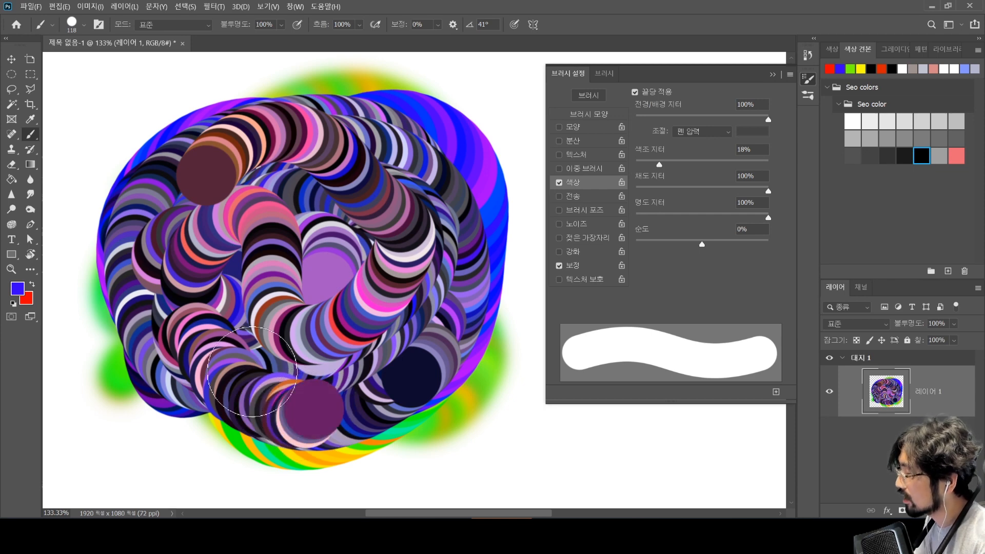
{"action": "left_click_drag", "start_coordinate": [150, 265], "coordinate": [270, 239]}
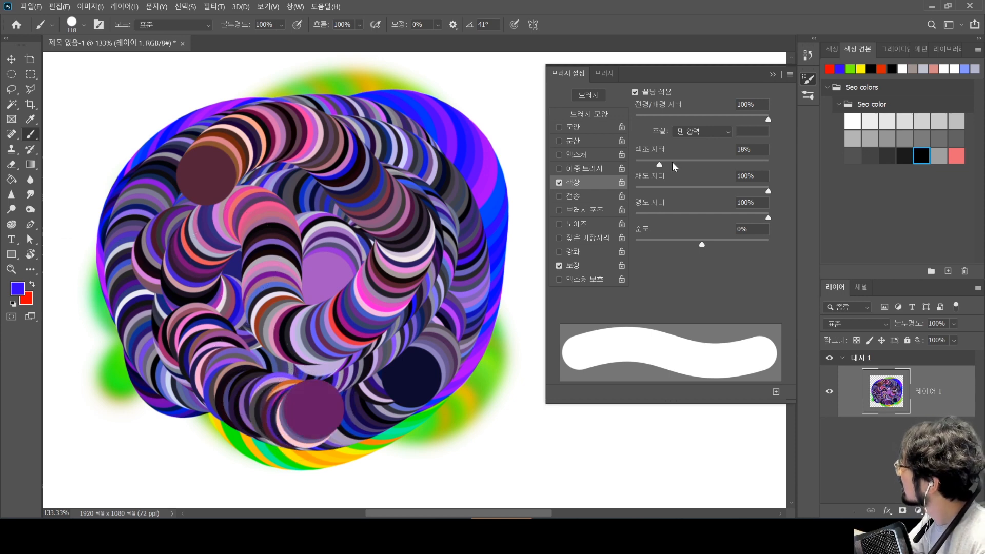
{"action": "mouse_move", "coordinate": [216, 349]}
{"action": "left_mouse_down"}
{"action": "mouse_move", "coordinate": [154, 287]}
{"action": "mouse_move", "coordinate": [194, 292]}
{"action": "mouse_move", "coordinate": [266, 264]}
{"action": "left_mouse_up"}
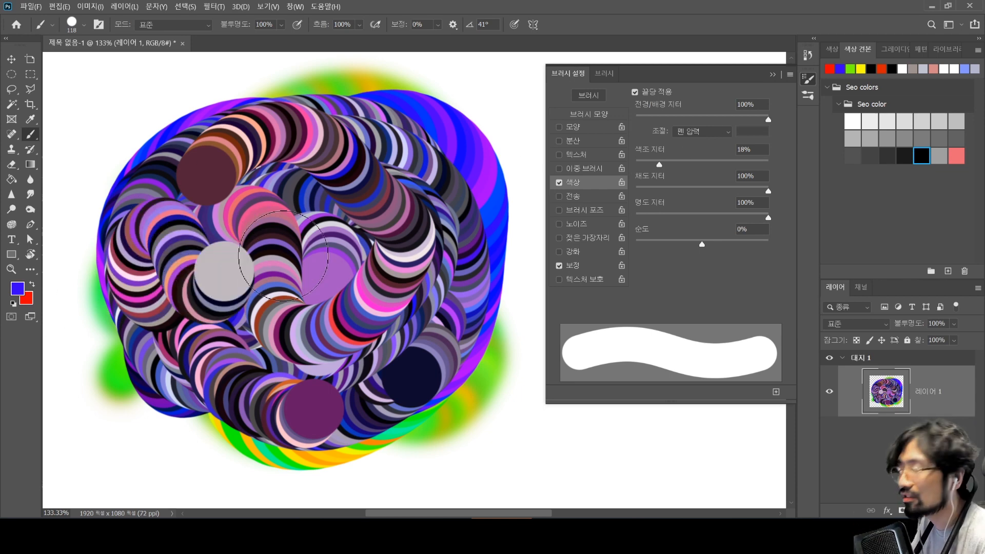
{"action": "mouse_move", "coordinate": [283, 255]}
{"action": "left_mouse_down"}
{"action": "mouse_move", "coordinate": [308, 286]}
{"action": "mouse_move", "coordinate": [425, 231]}
{"action": "mouse_move", "coordinate": [226, 340]}
{"action": "mouse_move", "coordinate": [316, 341]}
{"action": "mouse_move", "coordinate": [277, 262]}
{"action": "mouse_move", "coordinate": [241, 259]}
{"action": "mouse_move", "coordinate": [354, 230]}
{"action": "mouse_move", "coordinate": [223, 221]}
{"action": "mouse_move", "coordinate": [369, 266]}
{"action": "mouse_move", "coordinate": [223, 305]}
{"action": "left_mouse_up"}
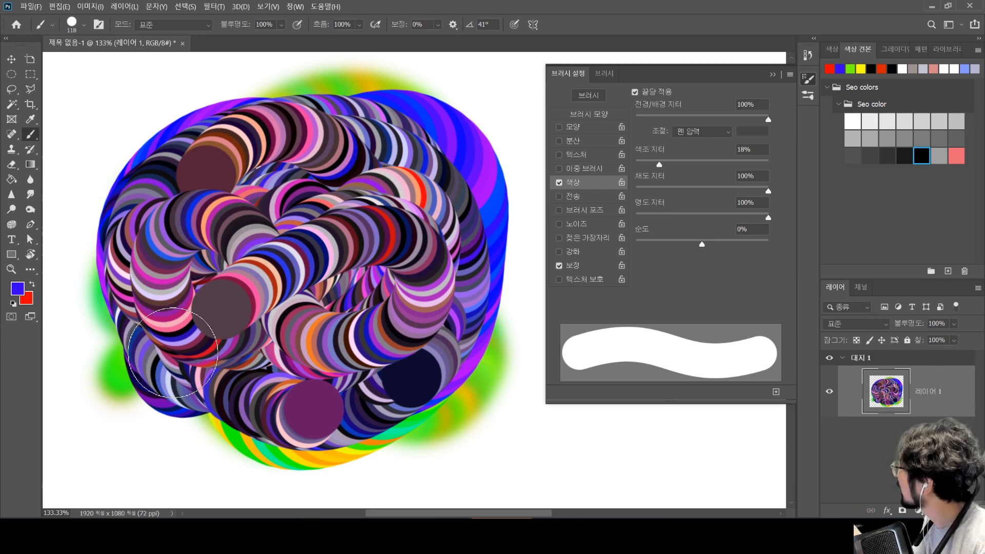
Reset the foreground/background jitter to 0% and paint looping strokes across the lower part of the shape
{"action": "left_click_drag", "start_coordinate": [767, 120], "coordinate": [635, 120]}
{"action": "mouse_move", "coordinate": [244, 316]}
{"action": "left_mouse_down"}
{"action": "mouse_move", "coordinate": [200, 307]}
{"action": "mouse_move", "coordinate": [260, 308]}
{"action": "mouse_move", "coordinate": [354, 221]}
{"action": "mouse_move", "coordinate": [154, 257]}
{"action": "mouse_move", "coordinate": [377, 223]}
{"action": "mouse_move", "coordinate": [178, 253]}
{"action": "mouse_move", "coordinate": [334, 231]}
{"action": "mouse_move", "coordinate": [188, 308]}
{"action": "mouse_move", "coordinate": [329, 328]}
{"action": "mouse_move", "coordinate": [258, 362]}
{"action": "mouse_move", "coordinate": [320, 293]}
{"action": "left_mouse_up"}
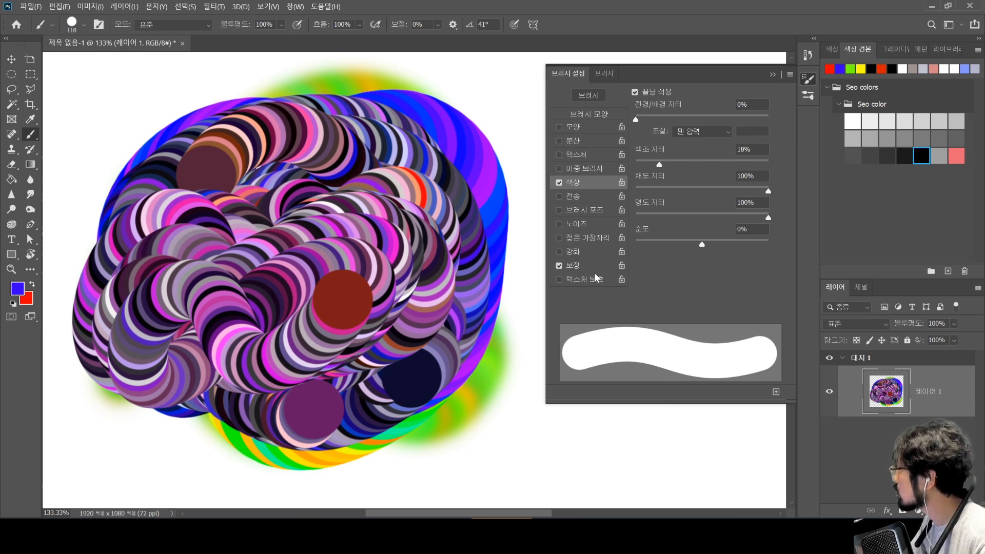
Toggle the brush's 강화 (Build-up) and 젖은 가장자리 (Wet Edges) options on and off, and enable 노이즈 (Noise)
{"action": "left_click", "coordinate": [598, 251]}
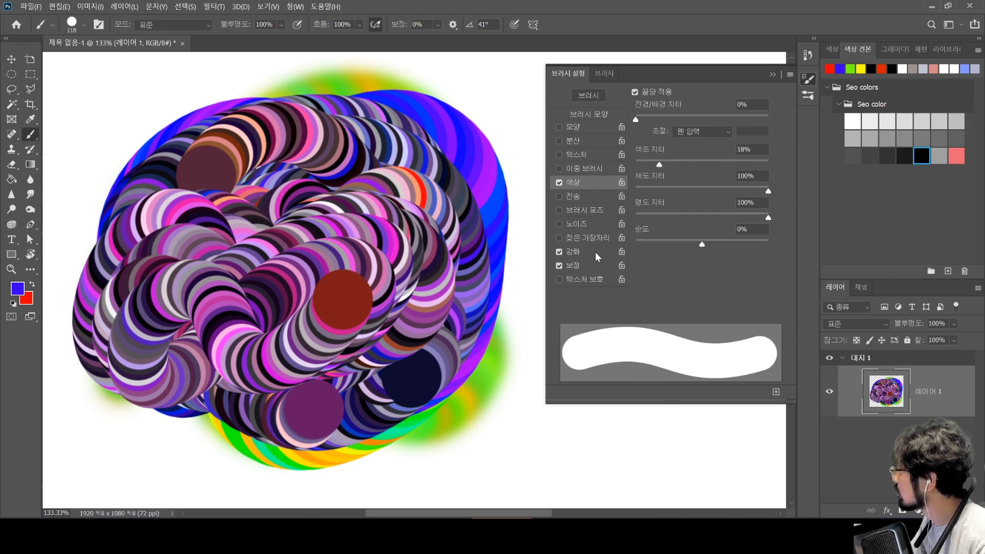
{"action": "left_click", "coordinate": [596, 251]}
{"action": "left_click", "coordinate": [604, 238]}
{"action": "left_click", "coordinate": [602, 238]}
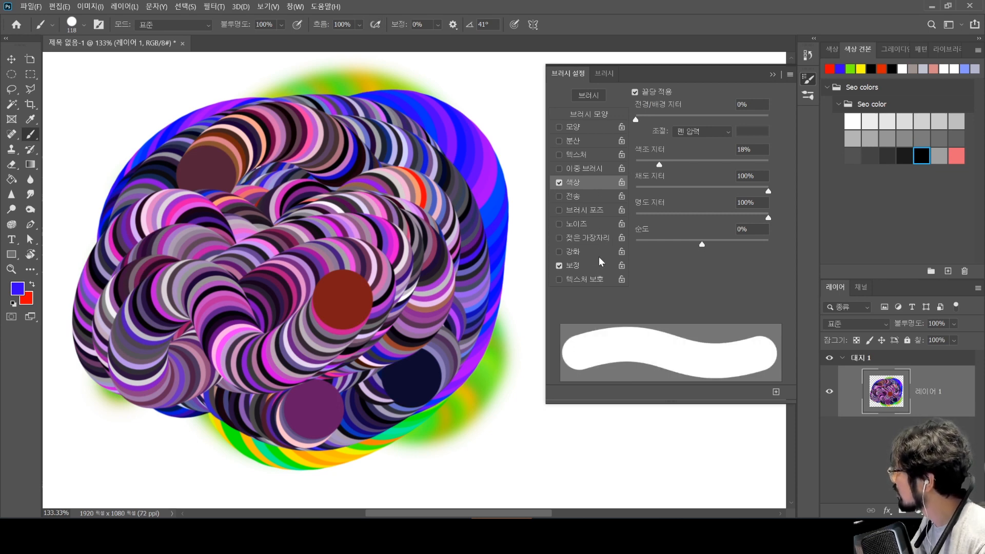
{"action": "left_click", "coordinate": [598, 222]}
{"action": "left_click", "coordinate": [599, 223]}
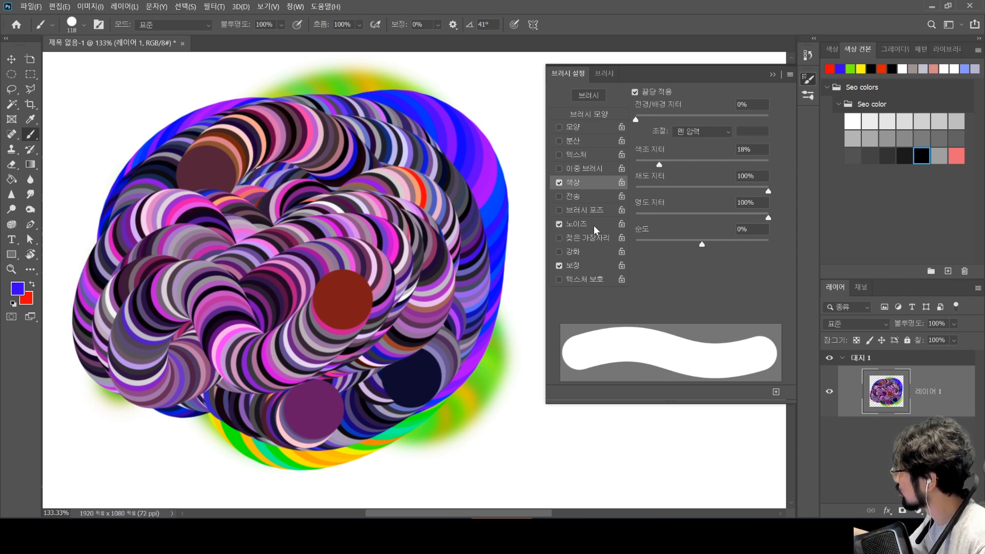
Turn off the brush's 브러시 포즈 (Brush Pose), 노이즈 (Noise) and 색상 (Color Dynamics) options and paint a thick blue stroke over the shape's upper-left edge
{"action": "left_click", "coordinate": [601, 209]}
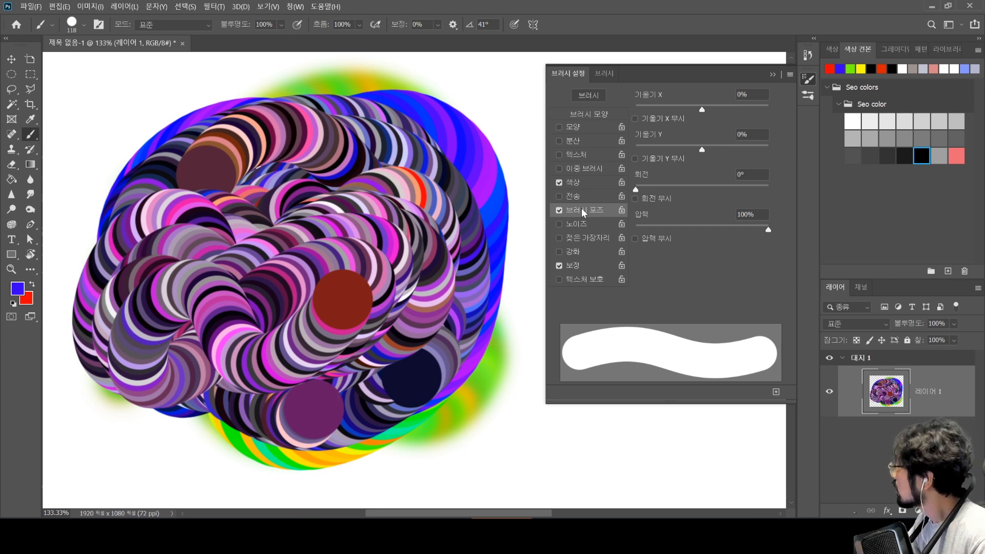
{"action": "left_click", "coordinate": [560, 210]}
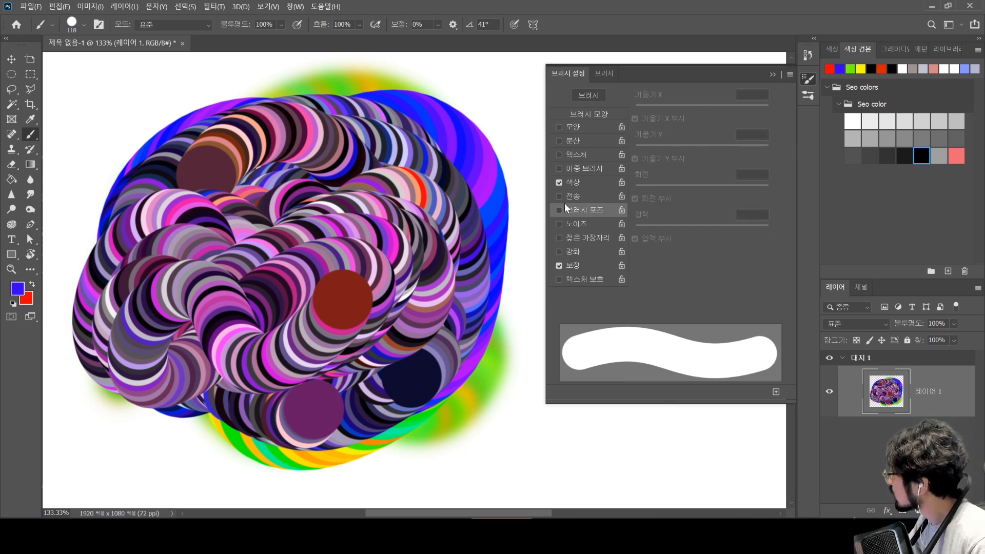
{"action": "left_click", "coordinate": [559, 183]}
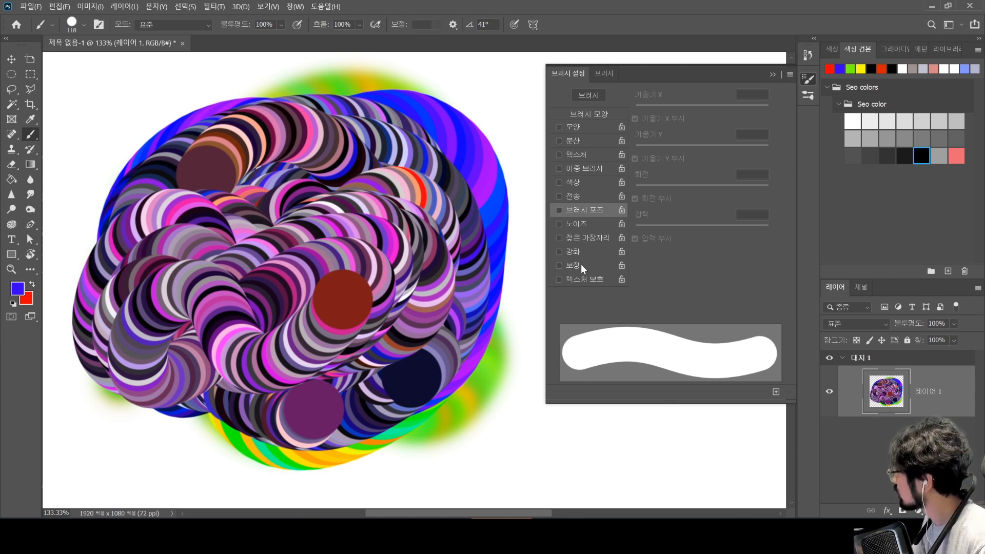
{"action": "mouse_move", "coordinate": [103, 195]}
{"action": "left_mouse_down"}
{"action": "mouse_move", "coordinate": [103, 115]}
{"action": "mouse_move", "coordinate": [222, 137]}
{"action": "left_mouse_up"}
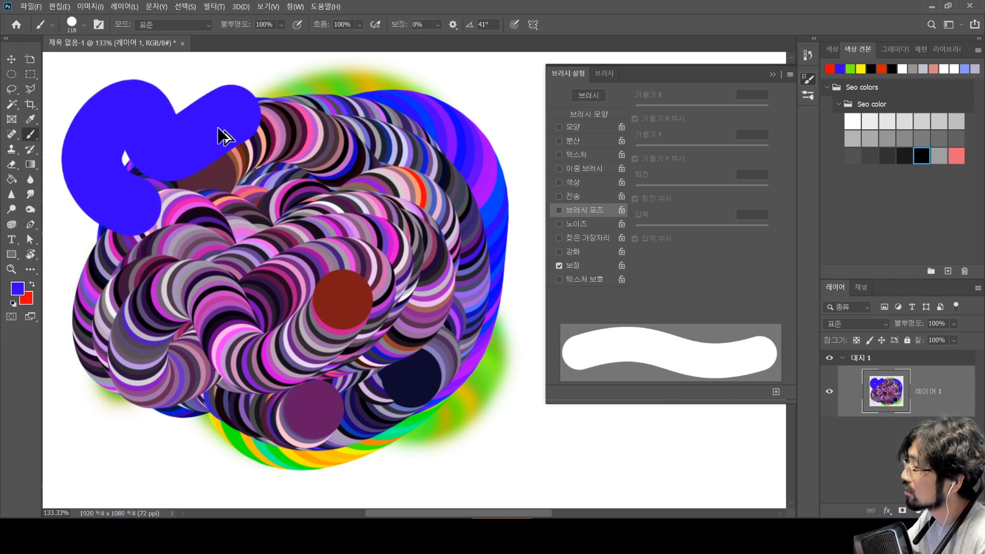
Reduce the brush to 23 px and paint thin looping blue strokes across the shape's middle, toggling the 보정 (Smoothing) option between strokes
{"action": "mouse_move", "coordinate": [84, 334]}
{"action": "left_mouse_down"}
{"action": "mouse_move", "coordinate": [105, 261]}
{"action": "mouse_move", "coordinate": [210, 261]}
{"action": "mouse_move", "coordinate": [172, 319]}
{"action": "left_mouse_up"}
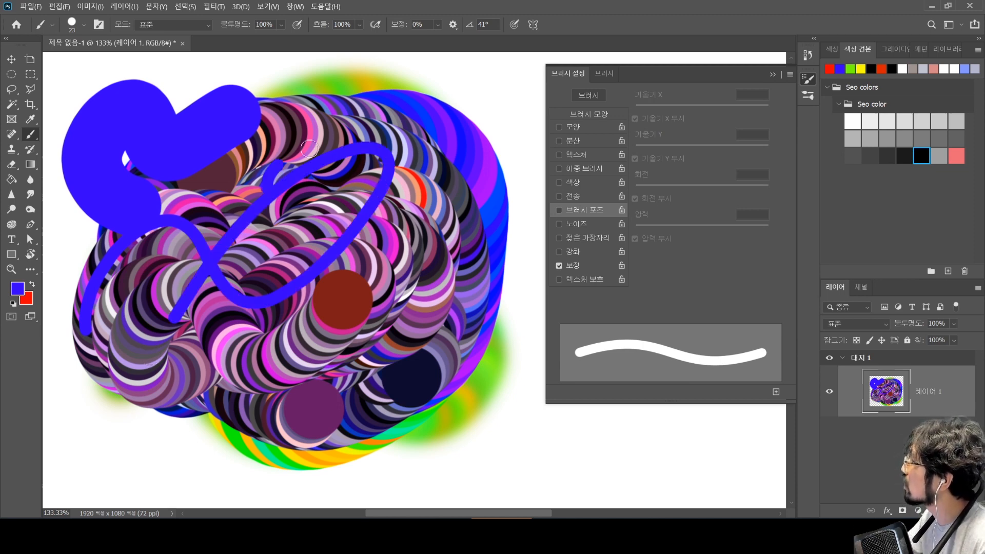
{"action": "mouse_move", "coordinate": [280, 170]}
{"action": "left_mouse_down"}
{"action": "mouse_move", "coordinate": [351, 247]}
{"action": "mouse_move", "coordinate": [226, 400]}
{"action": "left_mouse_up"}
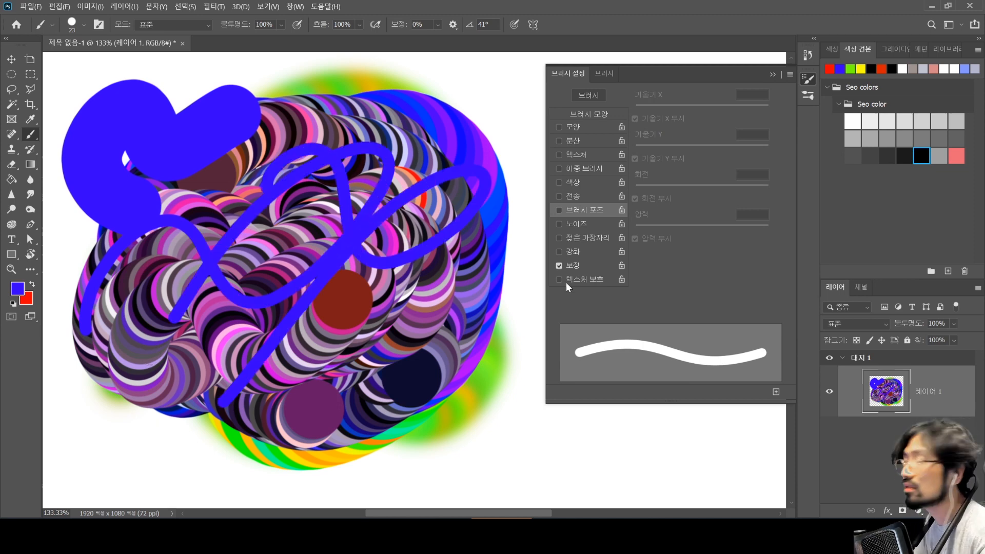
{"action": "left_click", "coordinate": [572, 265]}
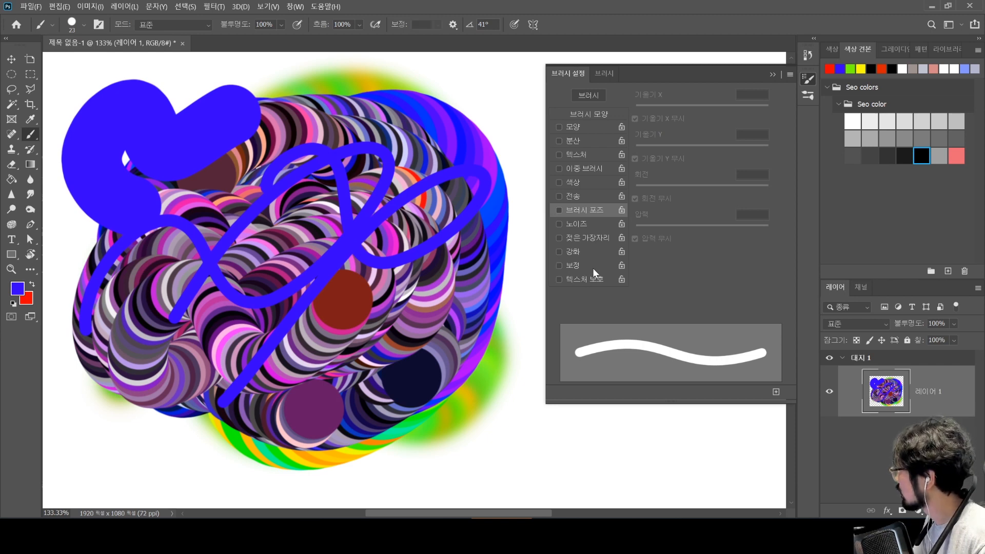
{"action": "mouse_move", "coordinate": [226, 256]}
{"action": "left_mouse_down"}
{"action": "mouse_move", "coordinate": [415, 241]}
{"action": "mouse_move", "coordinate": [431, 206]}
{"action": "left_mouse_up"}
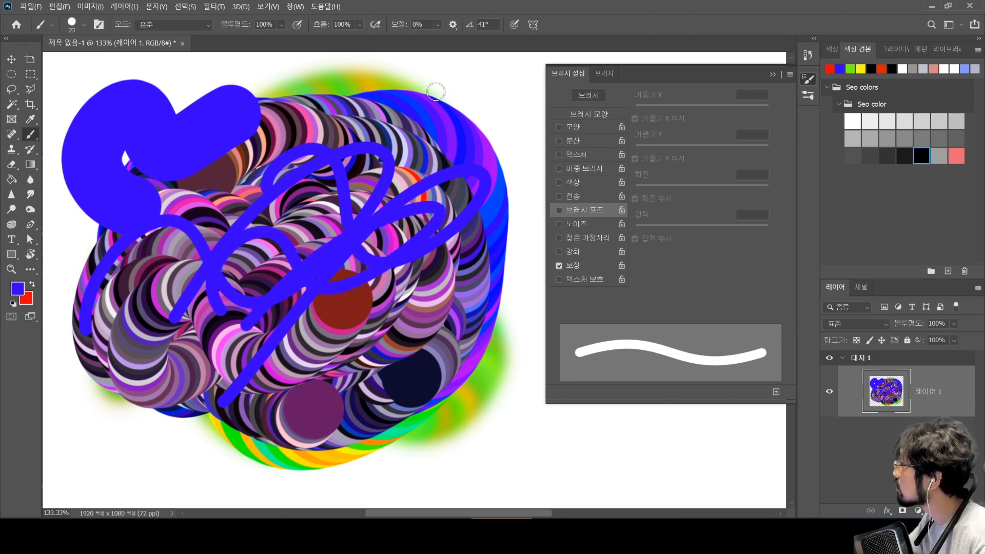
Raise brush smoothing to 100%, paint curving blue strokes across the shape and out to the lower right, and reset smoothing to 0%
{"action": "left_click", "coordinate": [438, 25]}
{"action": "left_click_drag", "start_coordinate": [440, 39], "coordinate": [496, 39]}
{"action": "mouse_move", "coordinate": [177, 405]}
{"action": "left_mouse_down"}
{"action": "mouse_move", "coordinate": [328, 411]}
{"action": "mouse_move", "coordinate": [390, 369]}
{"action": "left_mouse_up"}
{"action": "mouse_move", "coordinate": [162, 472]}
{"action": "left_mouse_down"}
{"action": "mouse_move", "coordinate": [151, 454]}
{"action": "mouse_move", "coordinate": [403, 431]}
{"action": "mouse_move", "coordinate": [303, 397]}
{"action": "left_mouse_up"}
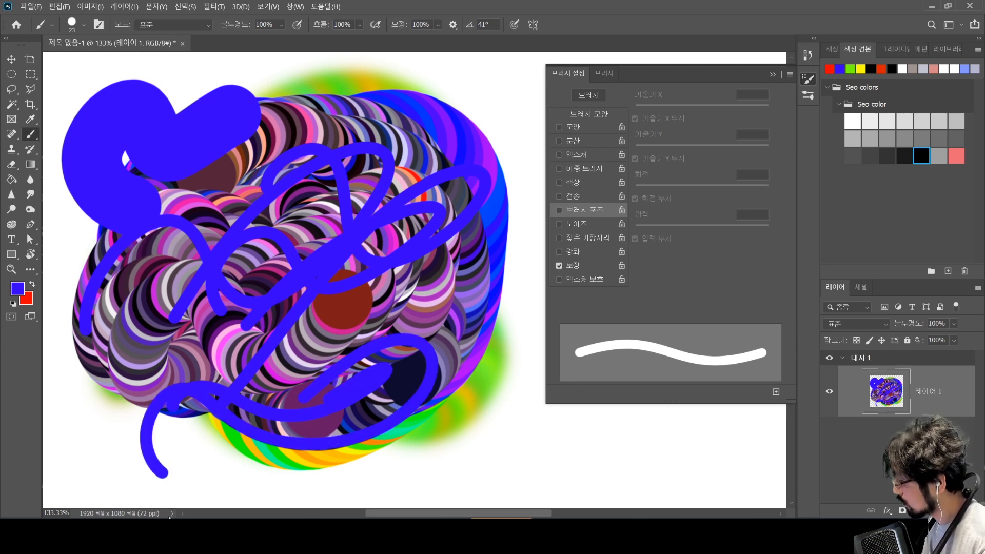
{"action": "mouse_move", "coordinate": [106, 285]}
{"action": "left_mouse_down"}
{"action": "mouse_move", "coordinate": [331, 144]}
{"action": "mouse_move", "coordinate": [482, 383]}
{"action": "mouse_move", "coordinate": [642, 469]}
{"action": "mouse_move", "coordinate": [662, 467]}
{"action": "left_mouse_up"}
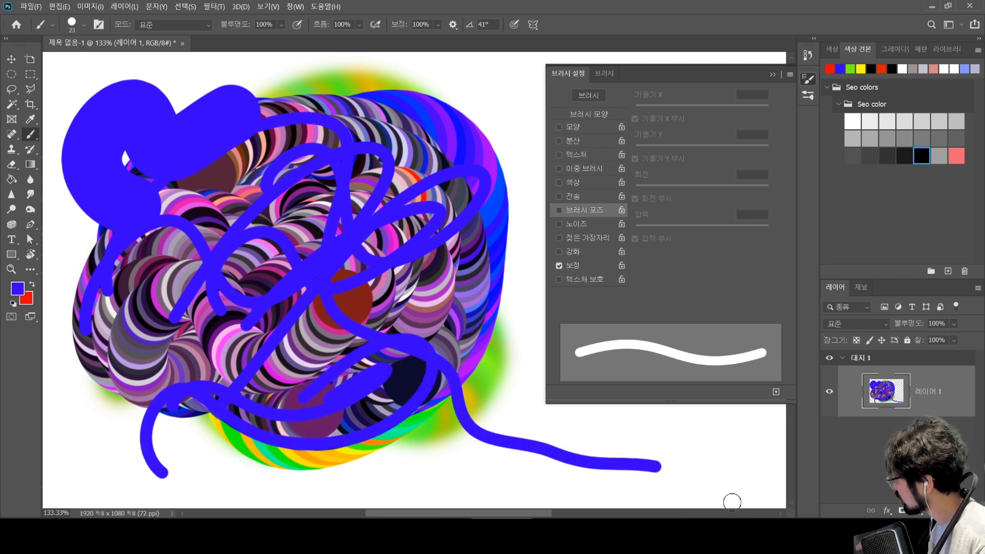
{"action": "left_click", "coordinate": [439, 26]}
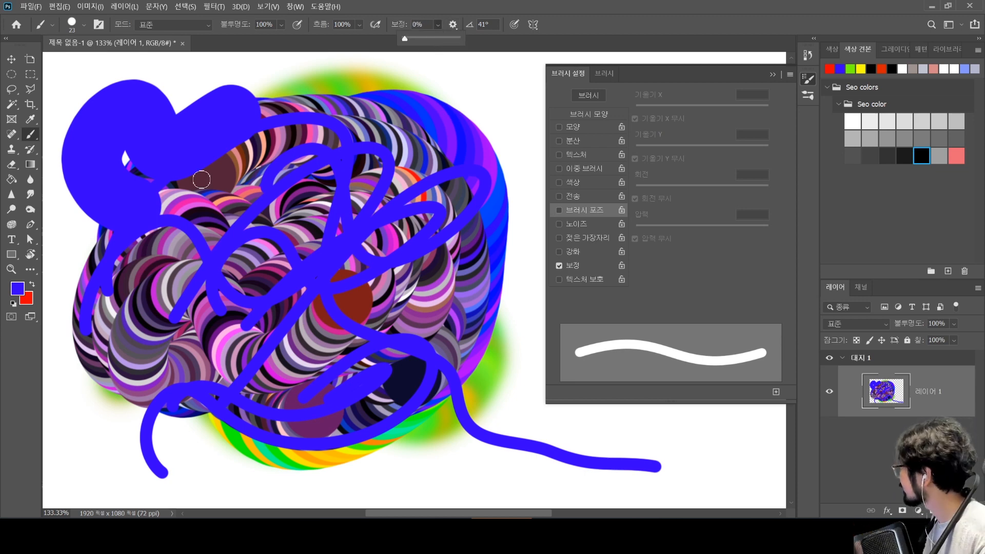
Add a new layer above the painting and fill 레이어 1 with white
{"action": "left_click", "coordinate": [691, 296]}
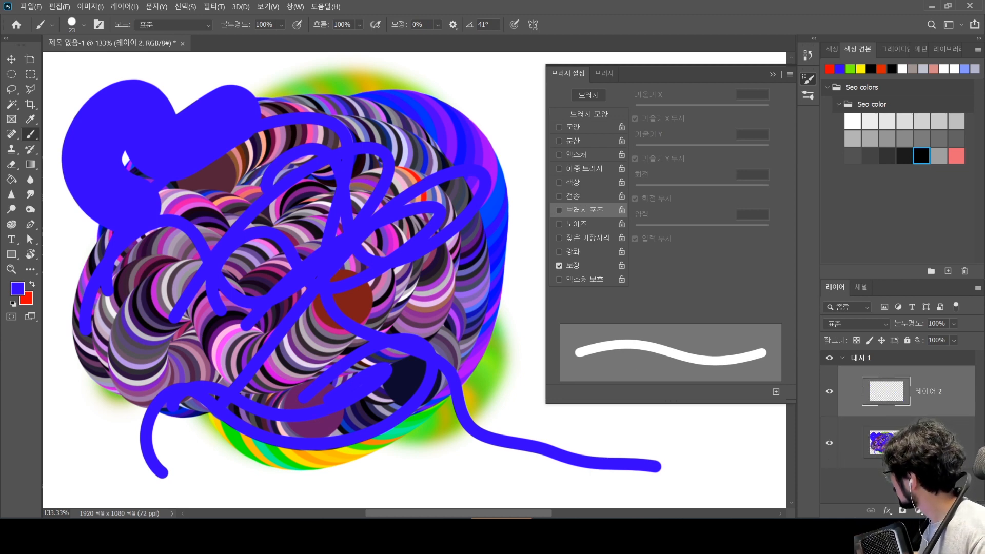
{"action": "left_click", "coordinate": [883, 436]}
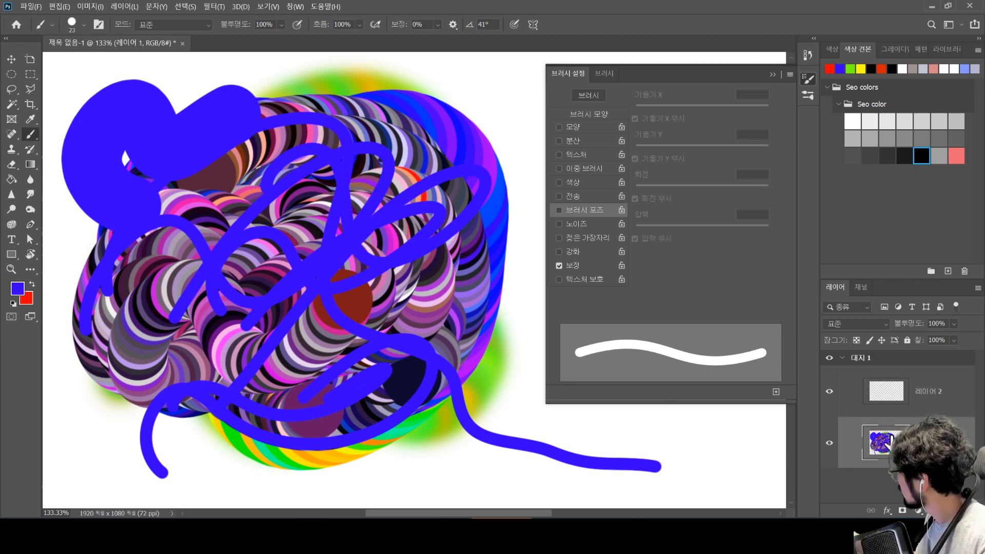
{"action": "left_click", "coordinate": [859, 121]}
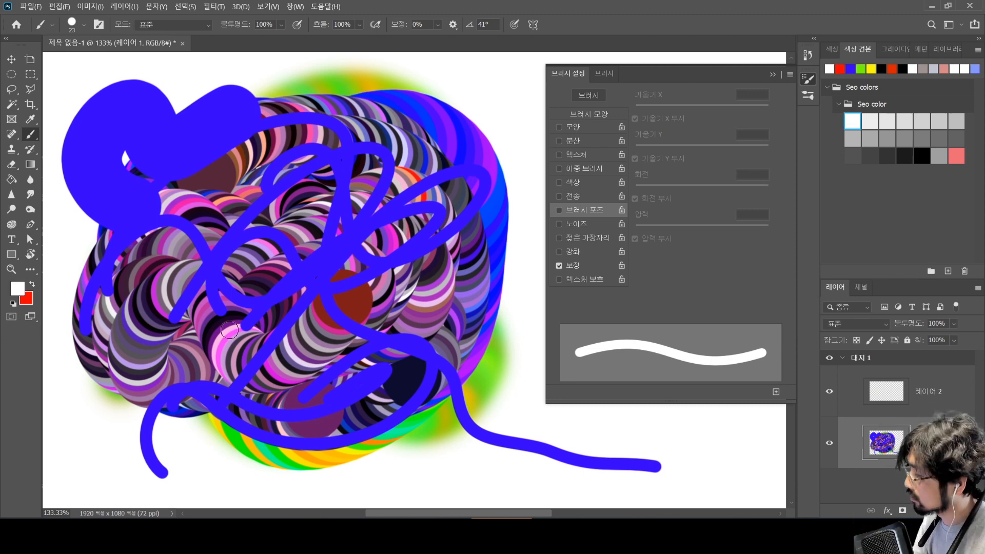
{"action": "key", "text": "shift+F5"}
{"action": "left_click", "coordinate": [608, 155]}
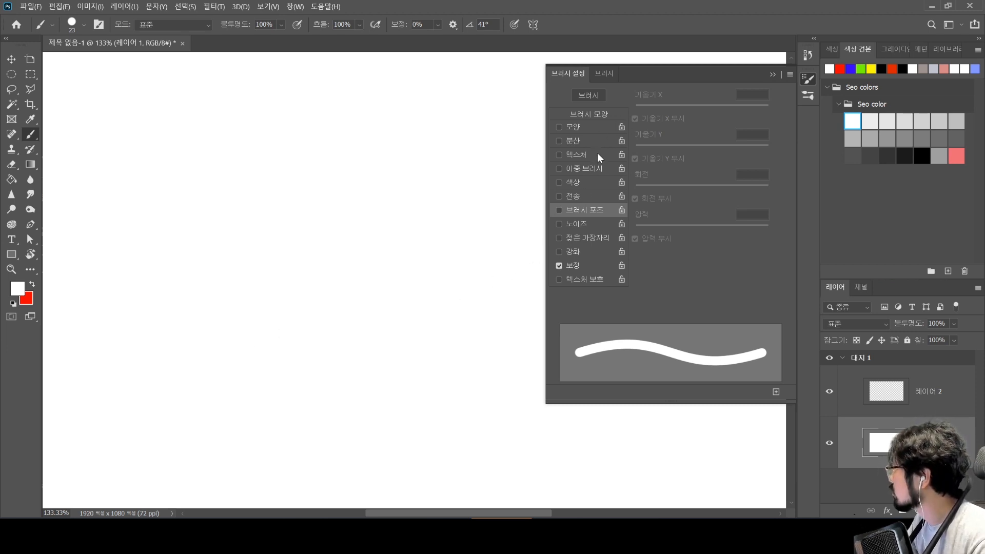
Enable the 모양 (Shape Dynamics) option and set the brush tip to a 27° angle, 27% roundness and 53 px size
{"action": "left_click", "coordinate": [599, 128]}
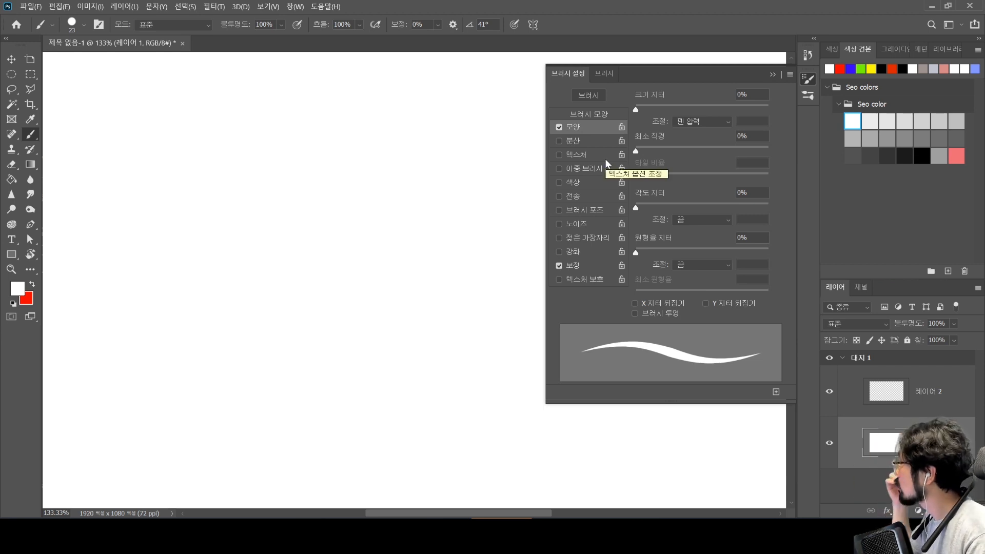
{"action": "left_click", "coordinate": [603, 112]}
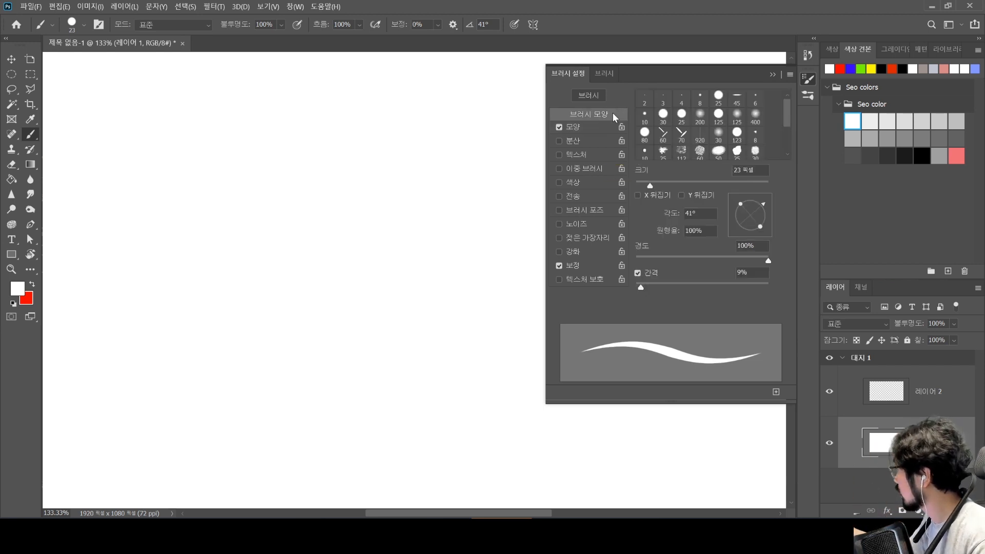
{"action": "left_click", "coordinate": [750, 220]}
{"action": "left_click_drag", "start_coordinate": [755, 220], "coordinate": [786, 196]}
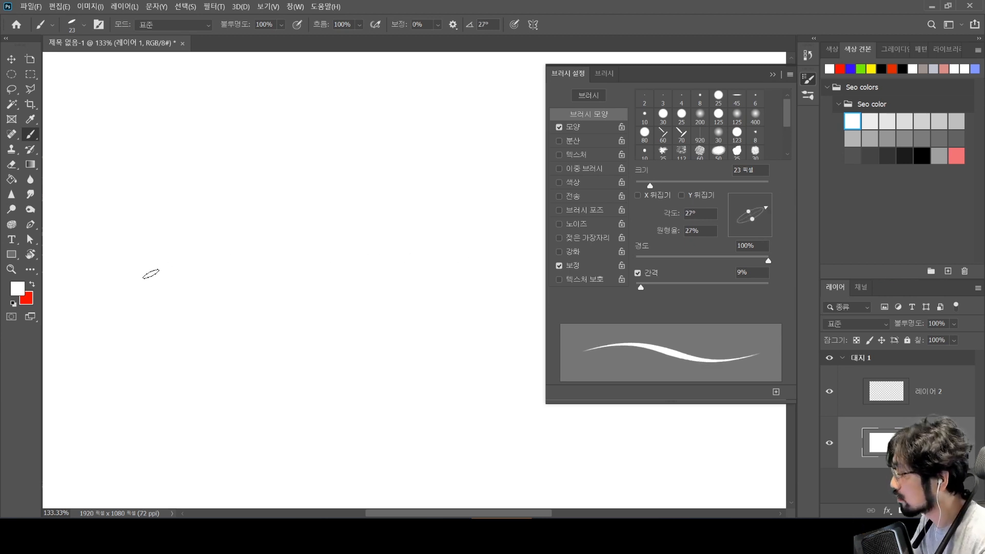
{"action": "left_click_drag", "start_coordinate": [151, 274], "coordinate": [173, 260]}
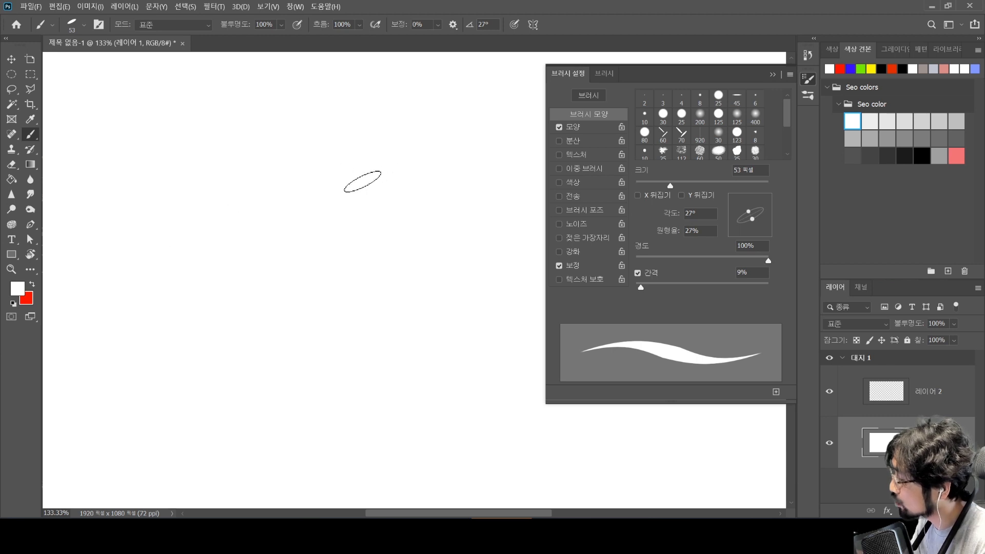
Swap the foreground color to red, paint arcing test strokes with the flattened brush, and undo each of them
{"action": "key", "text": "x"}
{"action": "mouse_move", "coordinate": [105, 247]}
{"action": "left_mouse_down"}
{"action": "mouse_move", "coordinate": [362, 174]}
{"action": "mouse_move", "coordinate": [414, 180]}
{"action": "left_mouse_up"}
{"action": "left_click_drag", "start_coordinate": [128, 197], "coordinate": [434, 135]}
{"action": "key", "text": "ctrl+z"}
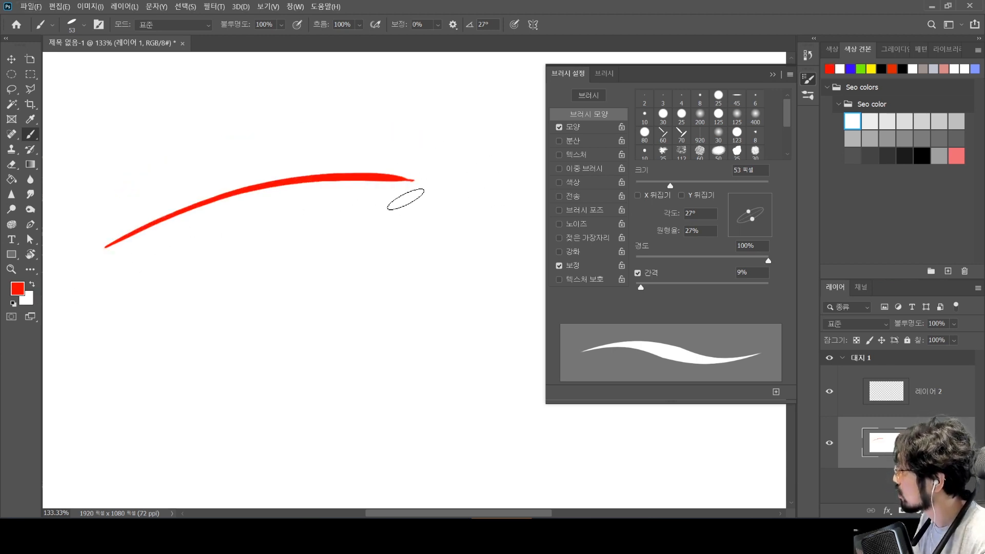
{"action": "key", "text": "ctrl+z"}
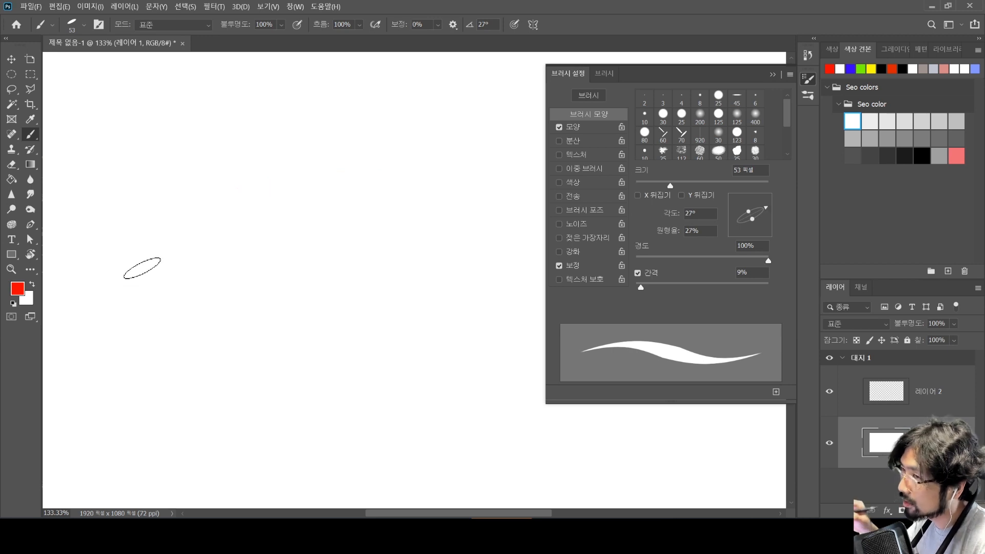
{"action": "mouse_move", "coordinate": [131, 262]}
{"action": "left_mouse_down"}
{"action": "mouse_move", "coordinate": [249, 174]}
{"action": "mouse_move", "coordinate": [274, 279]}
{"action": "mouse_move", "coordinate": [301, 192]}
{"action": "mouse_move", "coordinate": [345, 239]}
{"action": "mouse_move", "coordinate": [391, 179]}
{"action": "mouse_move", "coordinate": [432, 207]}
{"action": "mouse_move", "coordinate": [460, 194]}
{"action": "mouse_move", "coordinate": [455, 166]}
{"action": "mouse_move", "coordinate": [386, 141]}
{"action": "mouse_move", "coordinate": [263, 193]}
{"action": "left_mouse_up"}
{"action": "key", "text": "ctrl+z"}
Enlarge the brush to 78 px, set the angle jitter control to 방향 (Direction), and paint and undo a winding test stroke
{"action": "mouse_move", "coordinate": [241, 293]}
{"action": "left_mouse_down"}
{"action": "mouse_move", "coordinate": [263, 288]}
{"action": "mouse_move", "coordinate": [282, 262]}
{"action": "mouse_move", "coordinate": [320, 250]}
{"action": "mouse_move", "coordinate": [279, 273]}
{"action": "left_mouse_up"}
{"action": "left_click", "coordinate": [590, 127]}
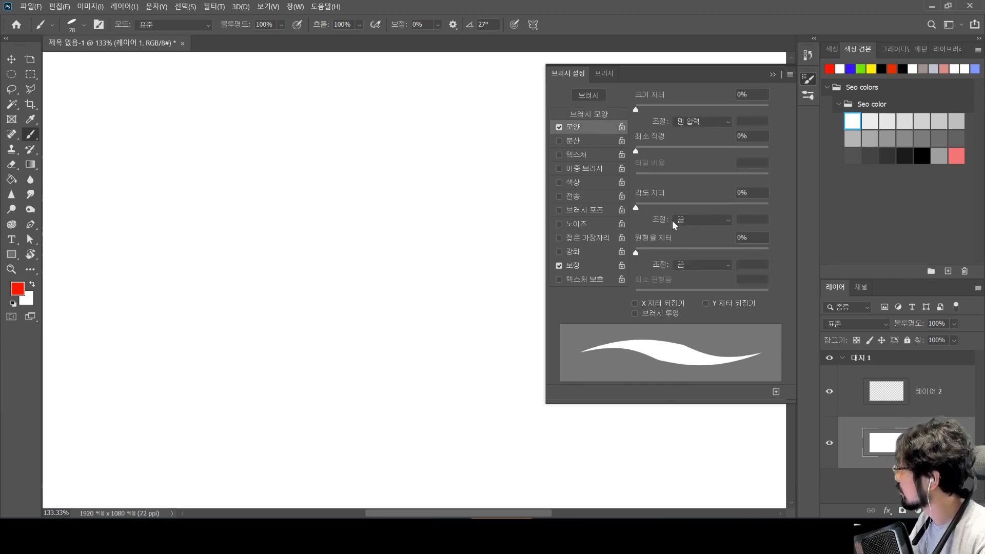
{"action": "left_click", "coordinate": [702, 220]}
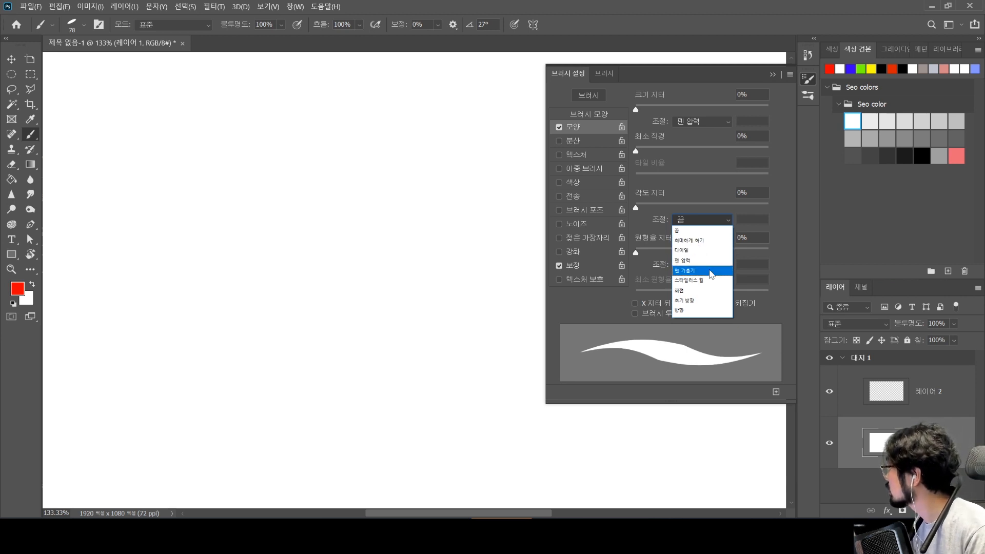
{"action": "left_click", "coordinate": [694, 311]}
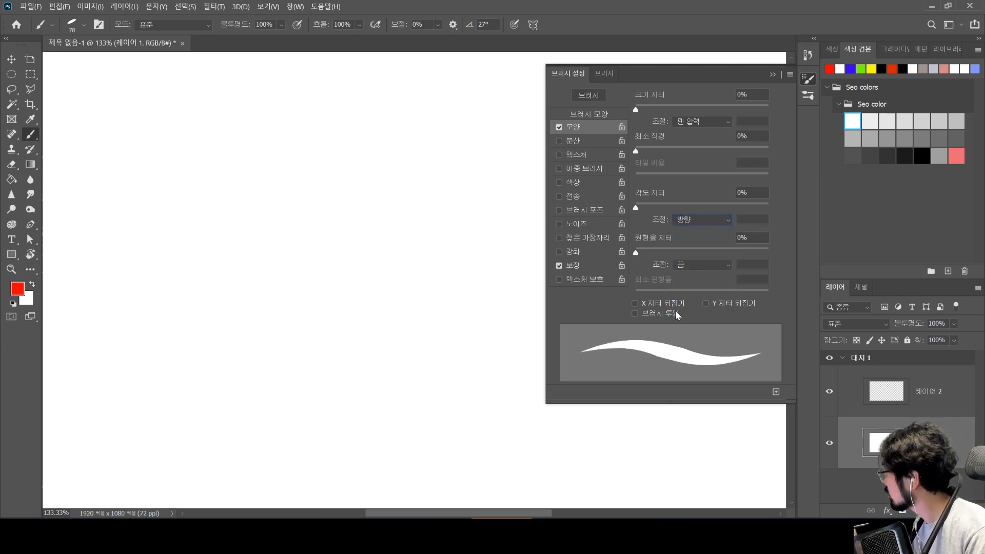
{"action": "mouse_move", "coordinate": [100, 315]}
{"action": "left_mouse_down"}
{"action": "mouse_move", "coordinate": [93, 286]}
{"action": "mouse_move", "coordinate": [139, 192]}
{"action": "mouse_move", "coordinate": [238, 205]}
{"action": "mouse_move", "coordinate": [234, 301]}
{"action": "mouse_move", "coordinate": [265, 373]}
{"action": "mouse_move", "coordinate": [302, 332]}
{"action": "mouse_move", "coordinate": [301, 194]}
{"action": "mouse_move", "coordinate": [348, 160]}
{"action": "mouse_move", "coordinate": [386, 207]}
{"action": "mouse_move", "coordinate": [366, 307]}
{"action": "mouse_move", "coordinate": [372, 399]}
{"action": "mouse_move", "coordinate": [424, 381]}
{"action": "mouse_move", "coordinate": [426, 297]}
{"action": "mouse_move", "coordinate": [454, 220]}
{"action": "mouse_move", "coordinate": [480, 271]}
{"action": "mouse_move", "coordinate": [485, 393]}
{"action": "left_mouse_up"}
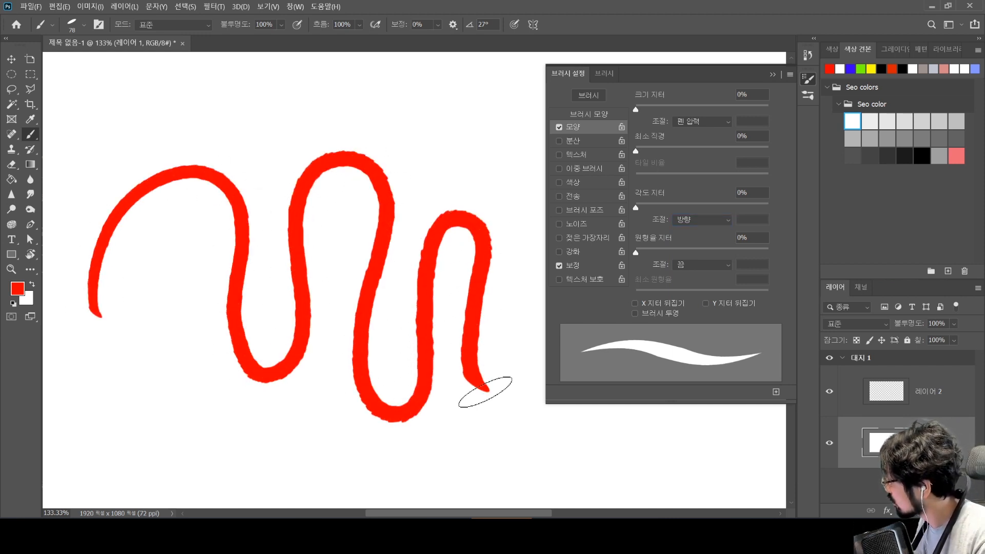
{"action": "key", "text": "ctrl+z"}
Set the brush tip angle to -1°, and paint and undo another winding test stroke
{"action": "left_click", "coordinate": [602, 115]}
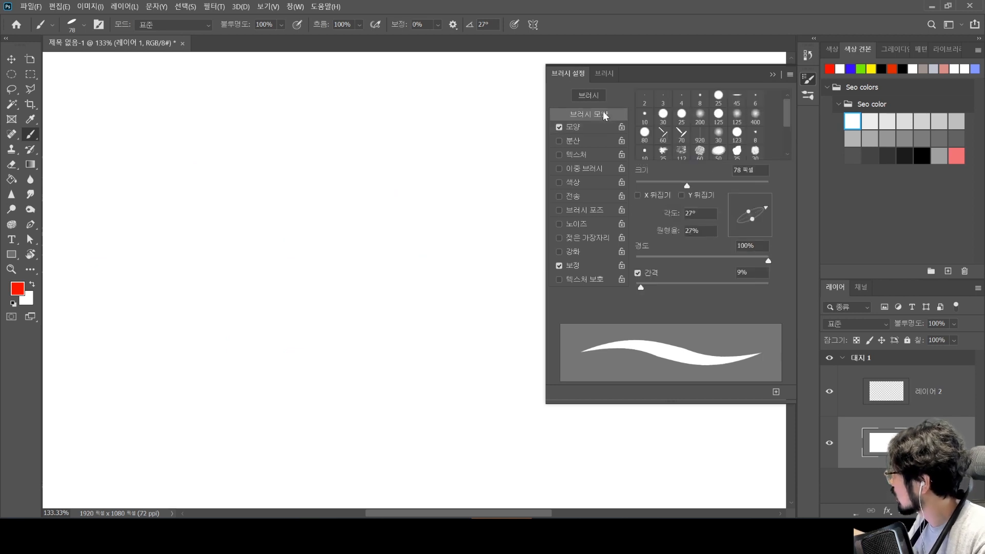
{"action": "left_click_drag", "start_coordinate": [773, 207], "coordinate": [778, 215]}
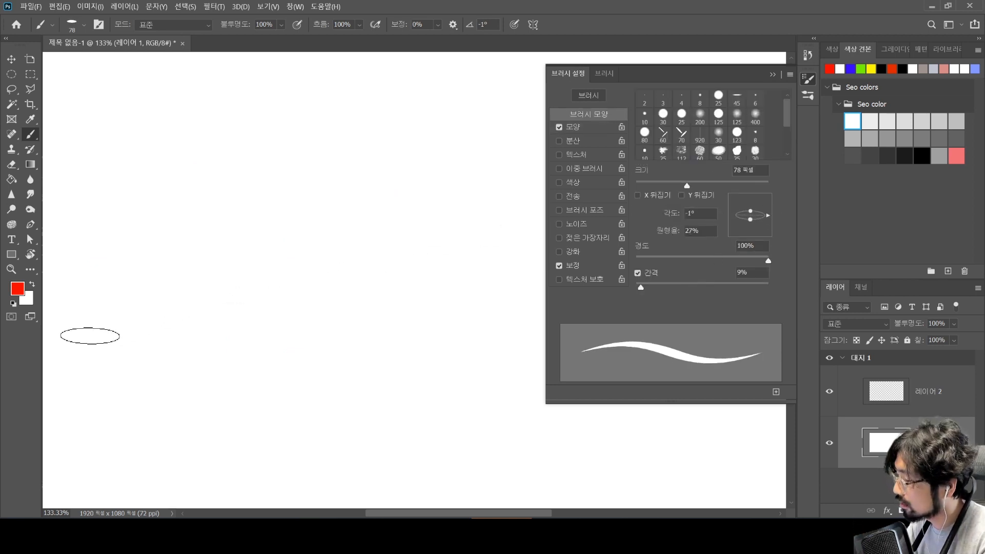
{"action": "mouse_move", "coordinate": [90, 341]}
{"action": "left_mouse_down"}
{"action": "mouse_move", "coordinate": [107, 356]}
{"action": "mouse_move", "coordinate": [142, 333]}
{"action": "mouse_move", "coordinate": [167, 203]}
{"action": "mouse_move", "coordinate": [212, 217]}
{"action": "mouse_move", "coordinate": [209, 285]}
{"action": "mouse_move", "coordinate": [234, 361]}
{"action": "mouse_move", "coordinate": [253, 312]}
{"action": "mouse_move", "coordinate": [258, 188]}
{"action": "mouse_move", "coordinate": [303, 199]}
{"action": "mouse_move", "coordinate": [283, 340]}
{"action": "mouse_move", "coordinate": [289, 377]}
{"action": "mouse_move", "coordinate": [306, 386]}
{"action": "mouse_move", "coordinate": [337, 354]}
{"action": "mouse_move", "coordinate": [352, 297]}
{"action": "mouse_move", "coordinate": [351, 228]}
{"action": "mouse_move", "coordinate": [371, 179]}
{"action": "mouse_move", "coordinate": [431, 210]}
{"action": "mouse_move", "coordinate": [380, 356]}
{"action": "mouse_move", "coordinate": [439, 384]}
{"action": "mouse_move", "coordinate": [481, 269]}
{"action": "left_mouse_up"}
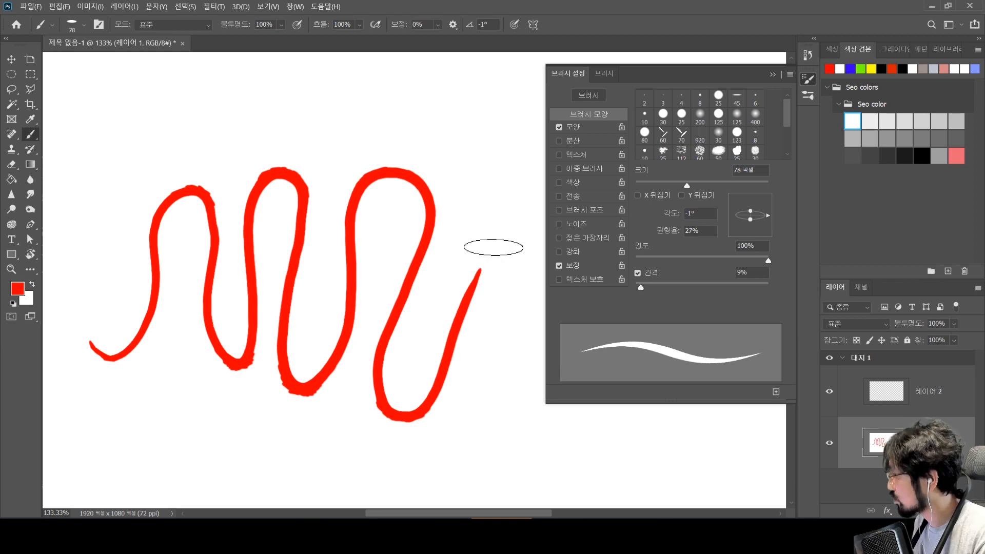
{"action": "key", "text": "ctrl+z"}
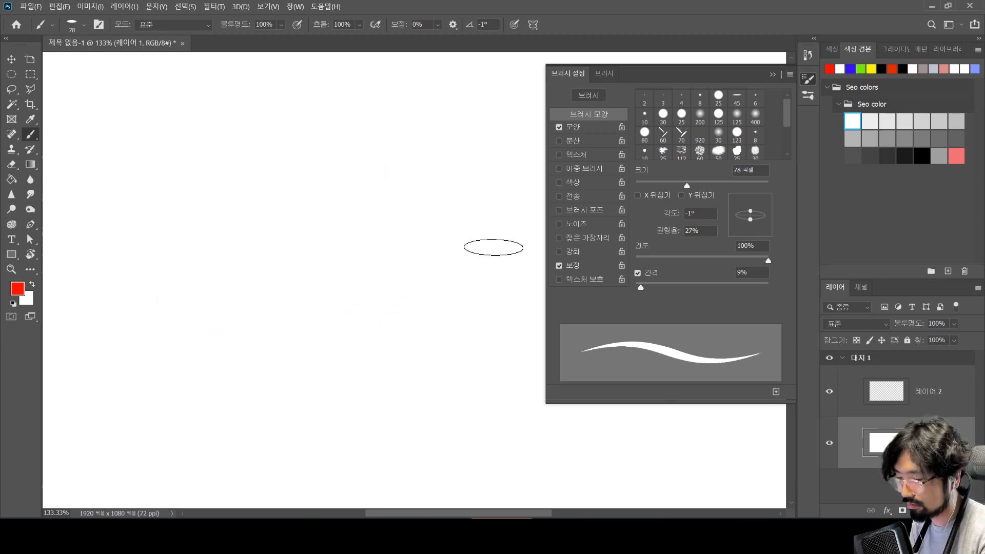
Draw a three-point S-shaped path with the Pen tool and stroke it with the red brush
{"action": "key", "text": "p"}
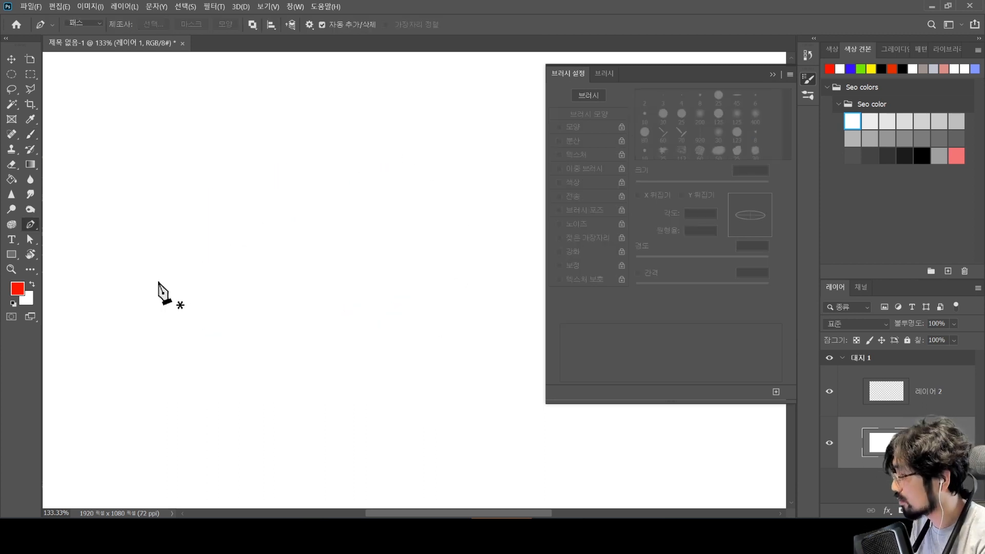
{"action": "left_click", "coordinate": [111, 323]}
{"action": "left_click_drag", "start_coordinate": [261, 223], "coordinate": [359, 446]}
{"action": "left_click_drag", "start_coordinate": [459, 259], "coordinate": [461, 195]}
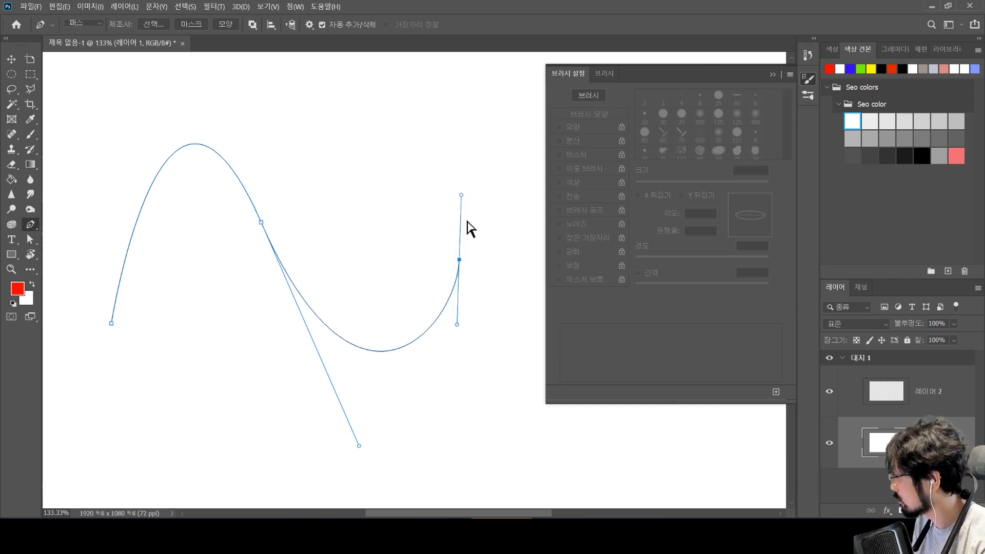
{"action": "key", "text": "alt+Return"}
{"action": "left_click", "coordinate": [564, 163]}
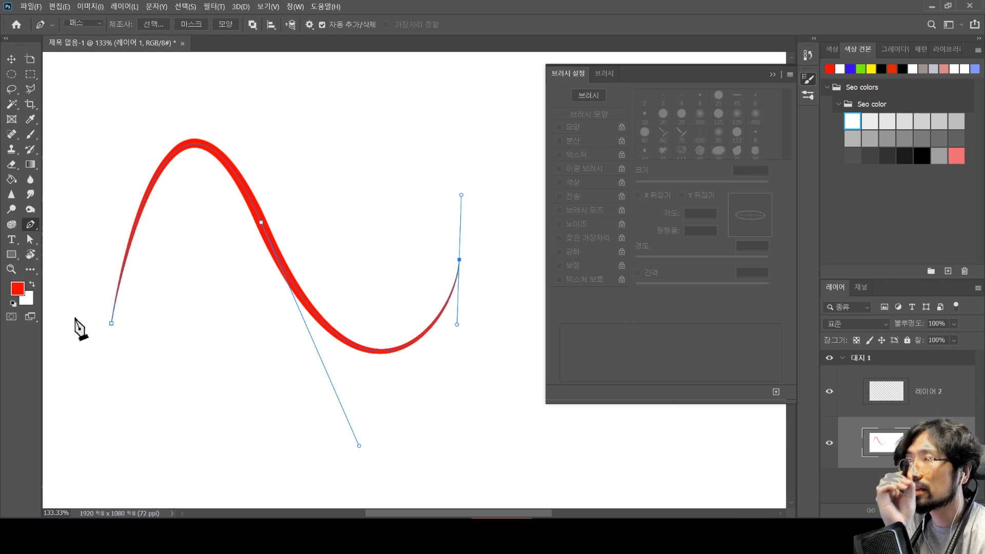
Undo the red brush stroke and the S-shaped path
{"action": "key", "text": "ctrl+z"}
{"action": "key", "text": "ctrl+z"}
{"action": "key", "text": "ctrl+z"}
{"action": "key", "text": "ctrl+z"}
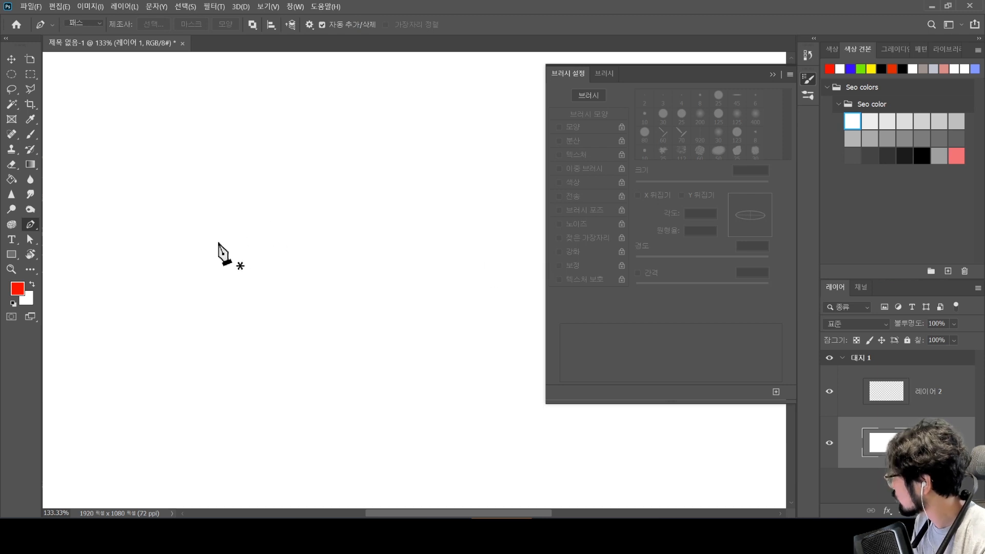
Draw a four-point winding path with the Pen tool across the canvas, ending in a large hook at the right
{"action": "left_click", "coordinate": [102, 299]}
{"action": "left_click_drag", "start_coordinate": [154, 251], "coordinate": [290, 311]}
{"action": "left_click_drag", "start_coordinate": [379, 217], "coordinate": [496, 89]}
{"action": "left_click_drag", "start_coordinate": [444, 379], "coordinate": [365, 413]}
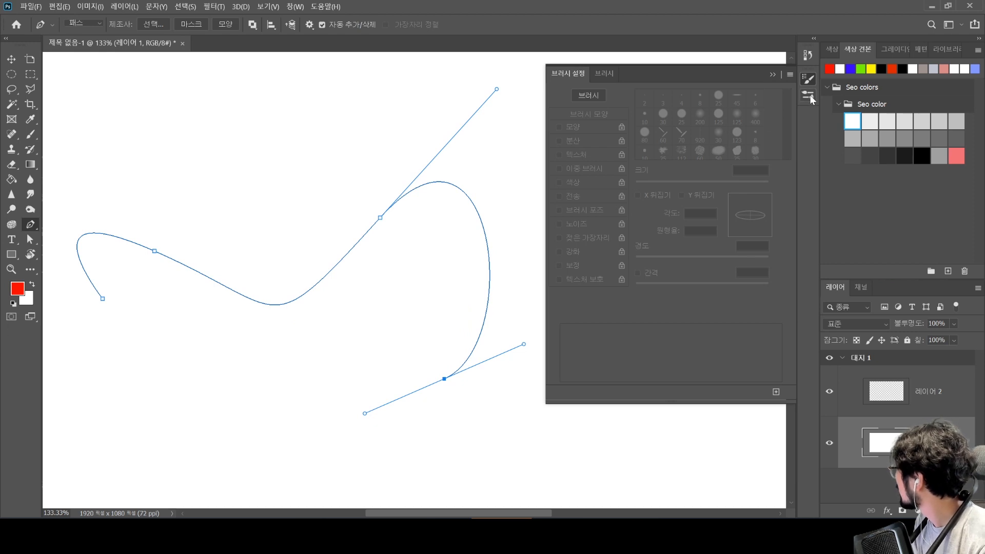
Open the Paths panel and stroke the winding work path with the Brush, with Simulate Pressure turned off
{"action": "left_click", "coordinate": [301, 7]}
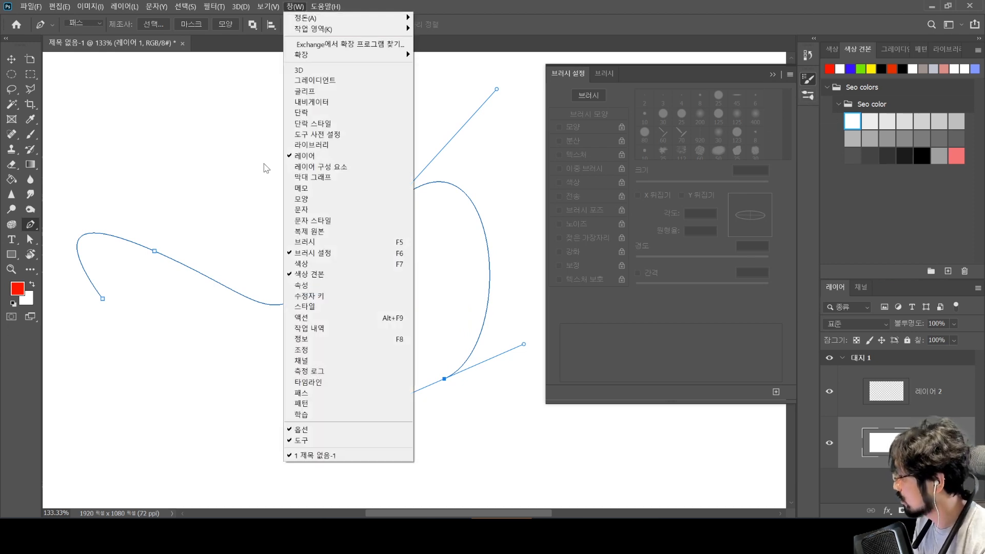
{"action": "left_click", "coordinate": [307, 394]}
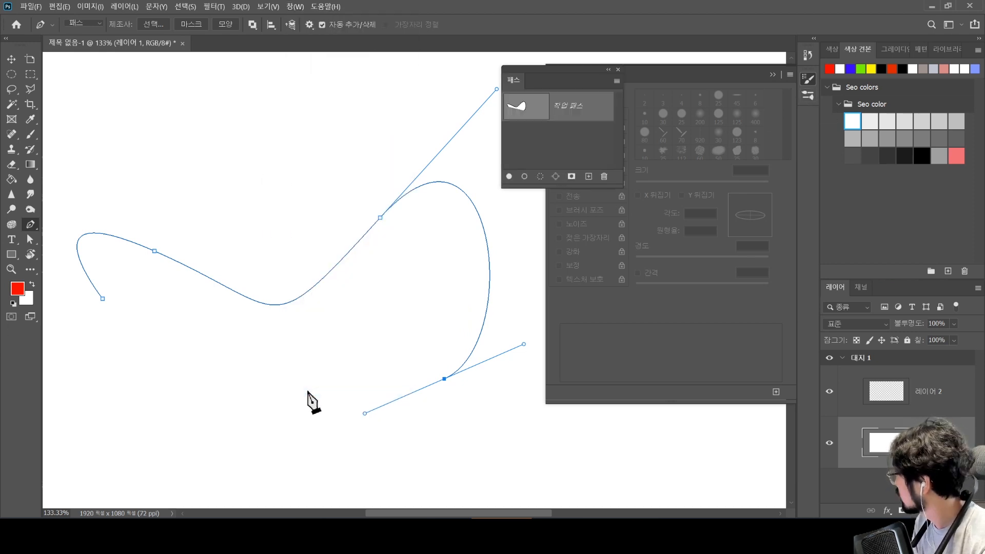
{"action": "right_click", "coordinate": [554, 113]}
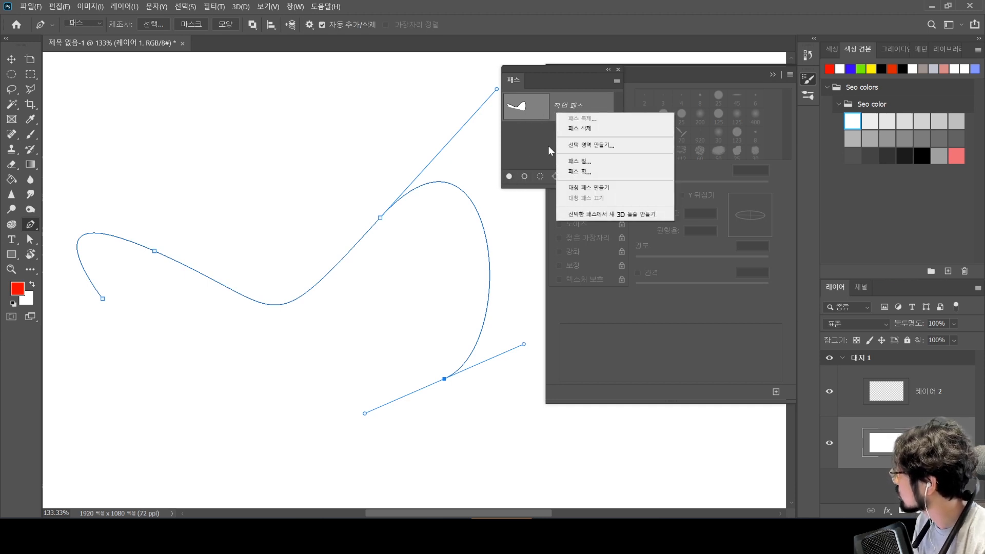
{"action": "left_click", "coordinate": [565, 172]}
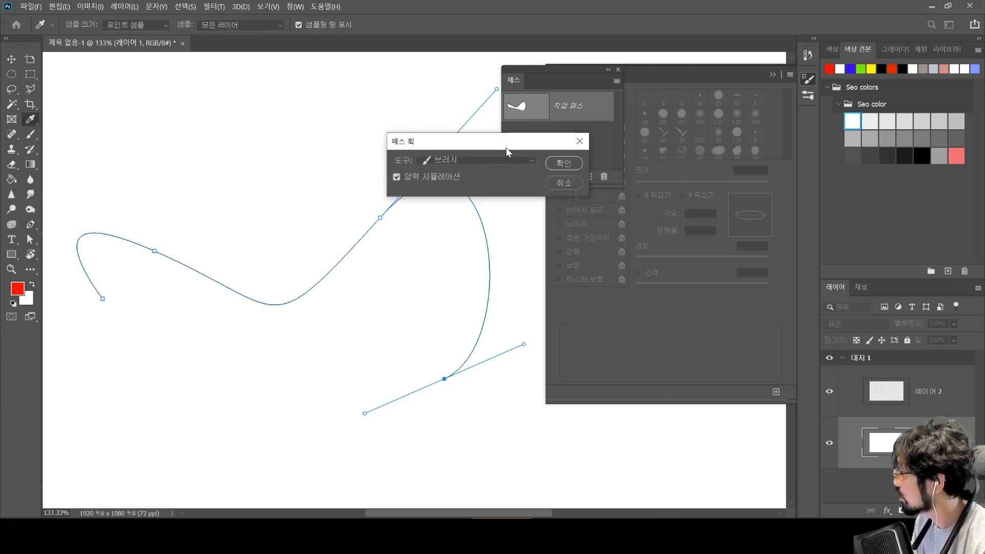
{"action": "left_click", "coordinate": [464, 159]}
{"action": "left_click", "coordinate": [456, 158]}
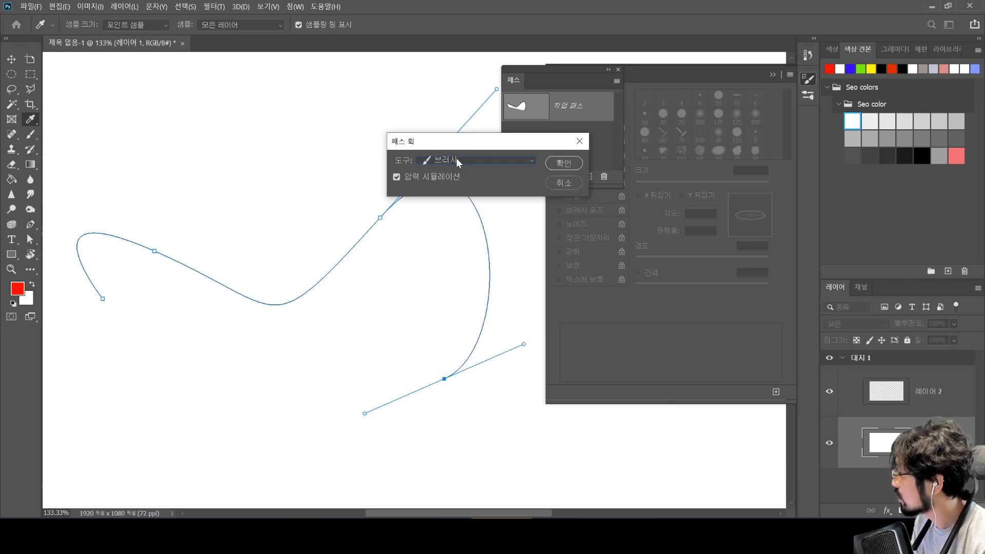
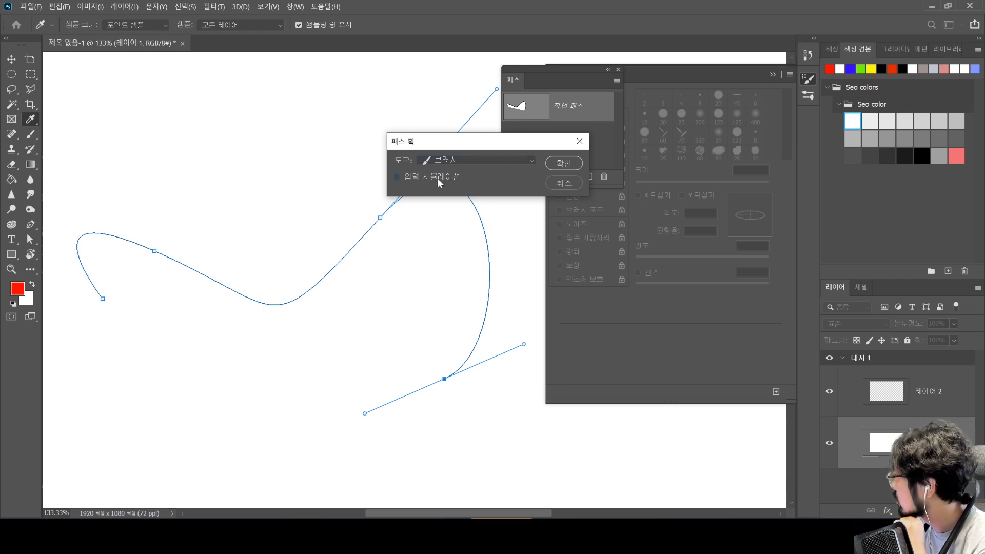
{"action": "left_click", "coordinate": [555, 163]}
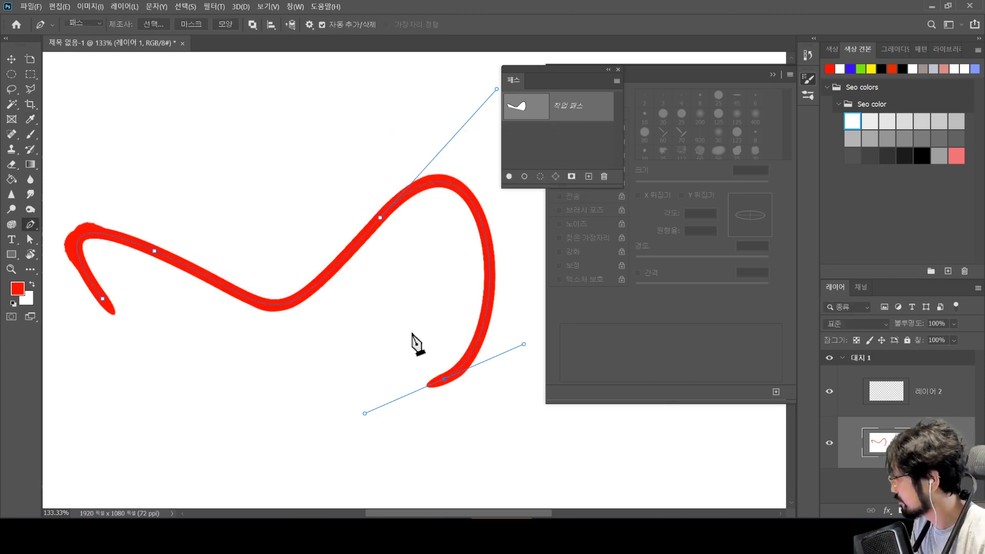
Undo the uniform path stroke and stroke the work path again with the Brush and Simulate Pressure enabled
{"action": "key", "text": "ctrl+z"}
{"action": "left_click", "coordinate": [524, 176], "text": "alt"}
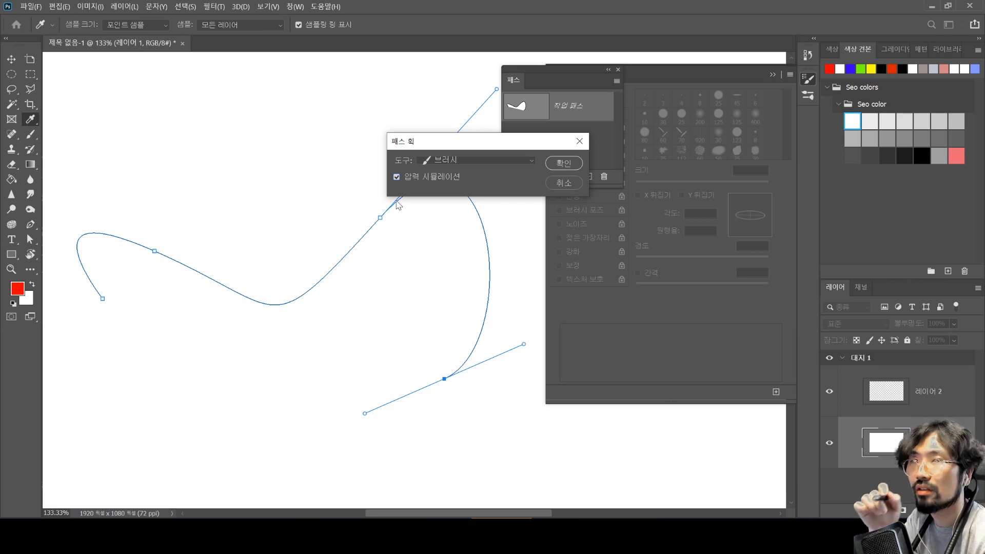
{"action": "left_click", "coordinate": [564, 163]}
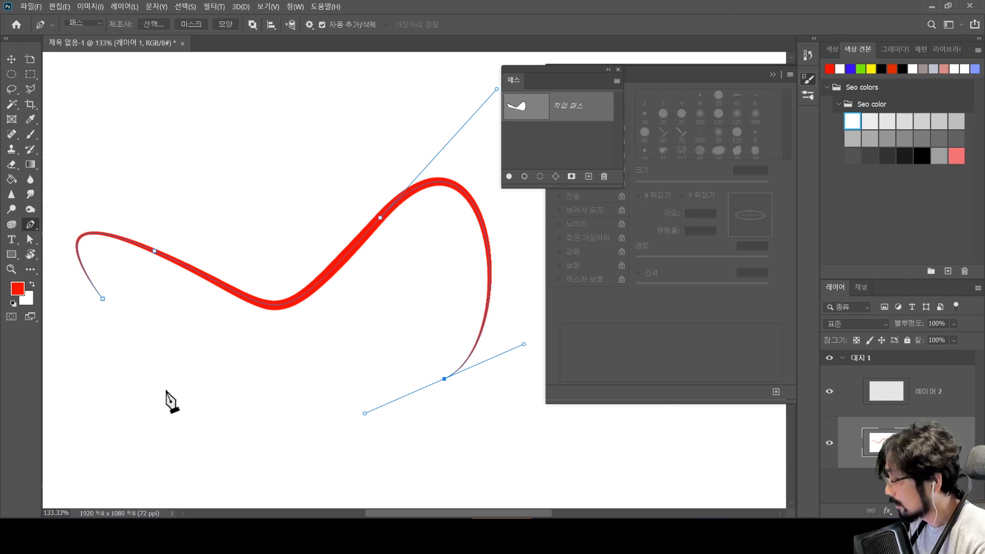
Paint freehand straight test strokes in several directions around the stroked path with the red 78 px brush
{"action": "key", "text": "b"}
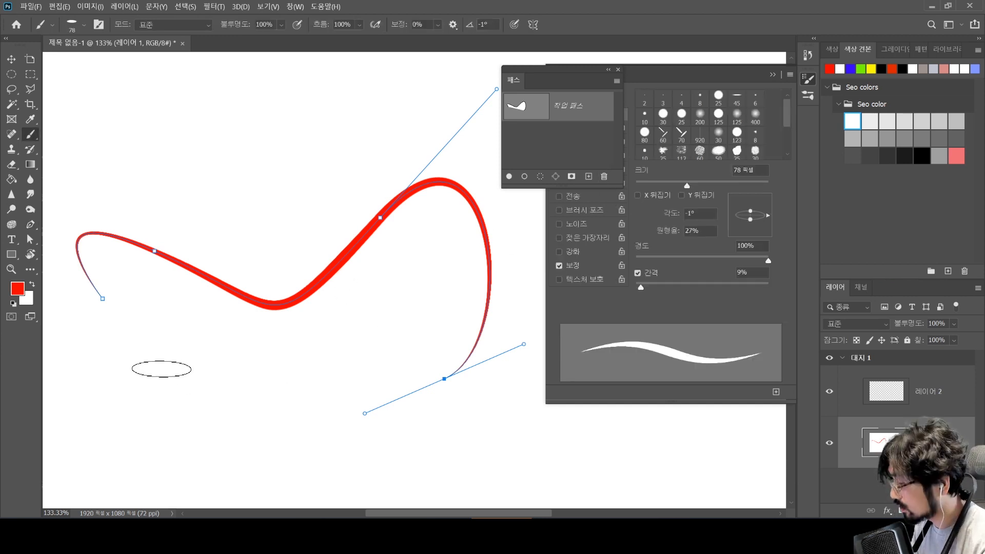
{"action": "left_click_drag", "start_coordinate": [138, 387], "coordinate": [332, 327]}
{"action": "left_click_drag", "start_coordinate": [126, 425], "coordinate": [411, 344]}
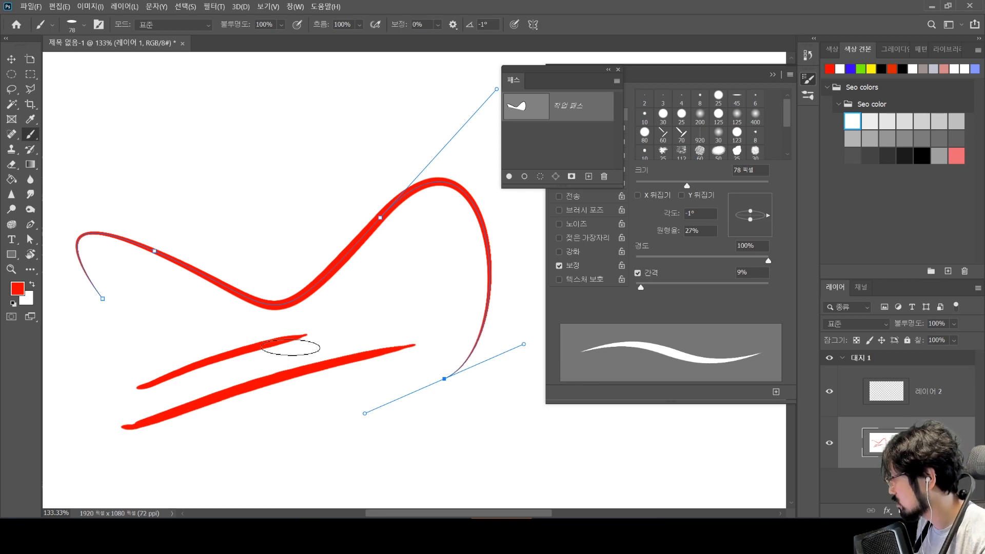
{"action": "left_click_drag", "start_coordinate": [135, 389], "coordinate": [431, 323]}
{"action": "left_click_drag", "start_coordinate": [118, 358], "coordinate": [377, 131]}
{"action": "mouse_move", "coordinate": [136, 342]}
{"action": "left_mouse_down"}
{"action": "mouse_move", "coordinate": [195, 221]}
{"action": "mouse_move", "coordinate": [279, 97]}
{"action": "left_mouse_up"}
{"action": "left_click_drag", "start_coordinate": [110, 383], "coordinate": [297, 88]}
{"action": "left_click_drag", "start_coordinate": [169, 105], "coordinate": [246, 354]}
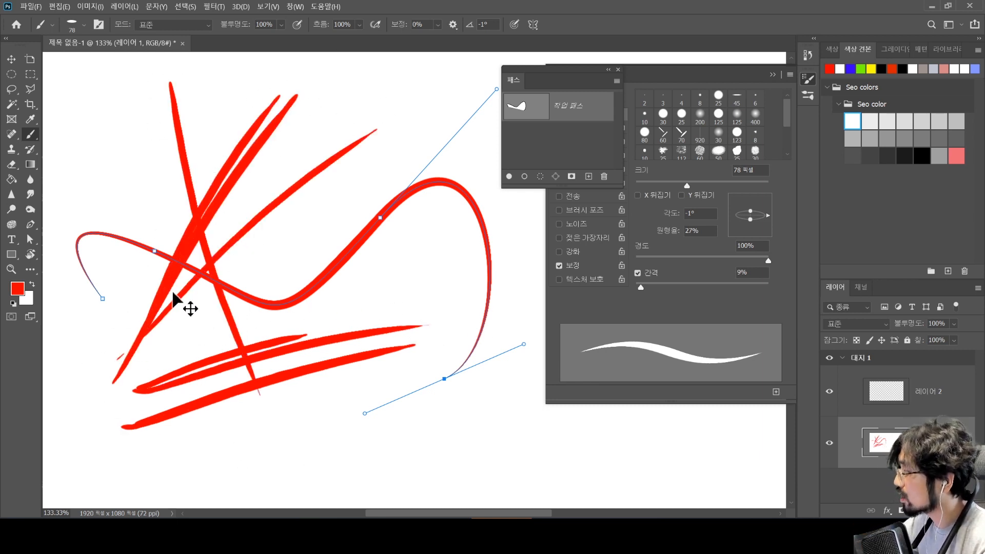
{"action": "key", "text": "ctrl+z"}
{"action": "mouse_move", "coordinate": [142, 131]}
{"action": "left_mouse_down"}
{"action": "mouse_move", "coordinate": [225, 382]}
{"action": "mouse_move", "coordinate": [259, 411]}
{"action": "left_mouse_up"}
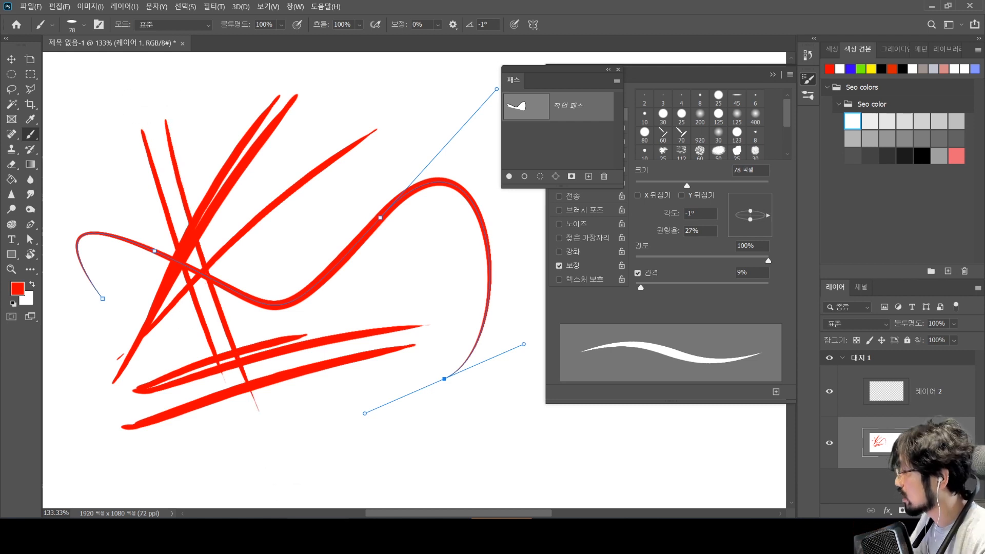
Undo the freehand strokes, the path stroke and the work path, and close the Paths panel
{"action": "key", "text": "ctrl+z"}
{"action": "key", "text": "ctrl+z"}
{"action": "key", "text": "ctrl+z"}
{"action": "key", "text": "ctrl+z"}
{"action": "key", "text": "ctrl+z"}
{"action": "key", "text": "ctrl+z"}
{"action": "key", "text": "ctrl+z"}
{"action": "key", "text": "ctrl+z"}
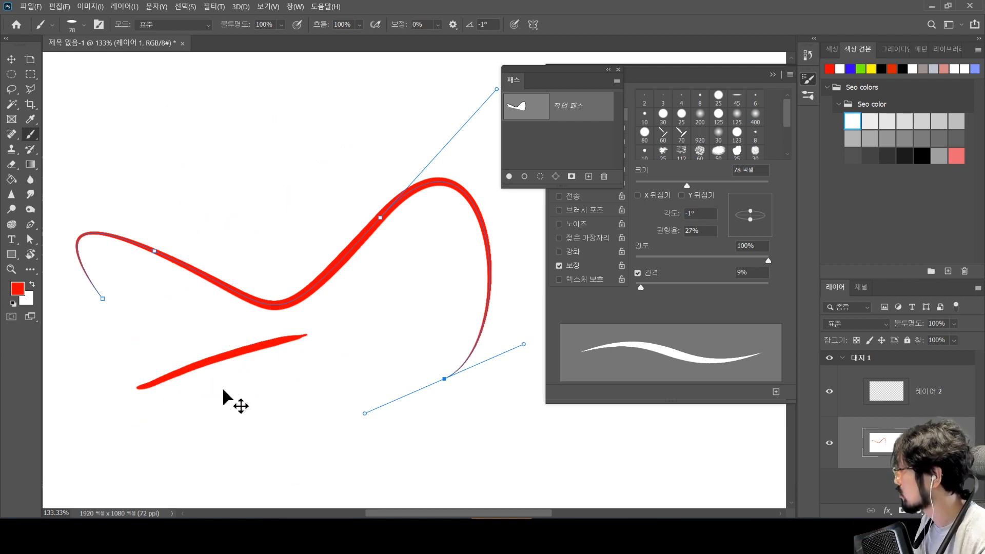
{"action": "key", "text": "ctrl+z"}
{"action": "key", "text": "ctrl+z"}
{"action": "key", "text": "ctrl+z"}
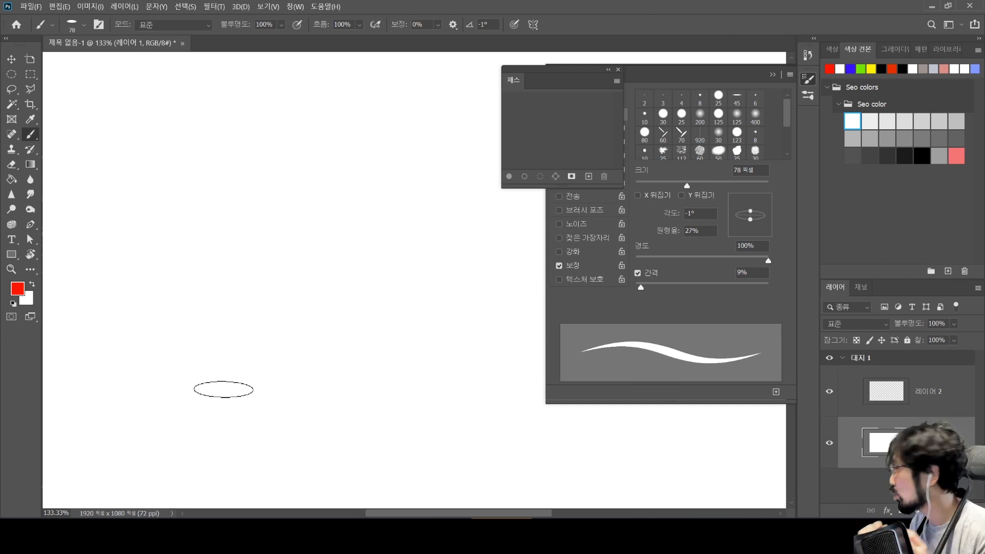
{"action": "left_click", "coordinate": [618, 69]}
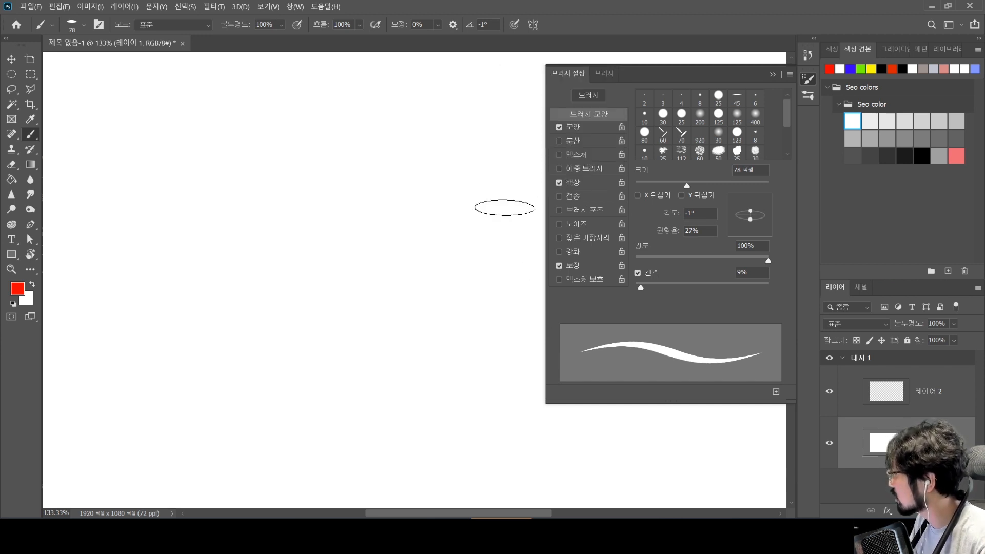
Paint three curved test strokes with Color Dynamics on, reducing the brush size to 20 px after the first, and undo them
{"action": "left_click_drag", "start_coordinate": [104, 273], "coordinate": [405, 215]}
{"action": "left_click_drag", "start_coordinate": [202, 279], "coordinate": [180, 288]}
{"action": "left_click_drag", "start_coordinate": [124, 324], "coordinate": [401, 243]}
{"action": "left_click_drag", "start_coordinate": [122, 359], "coordinate": [428, 262]}
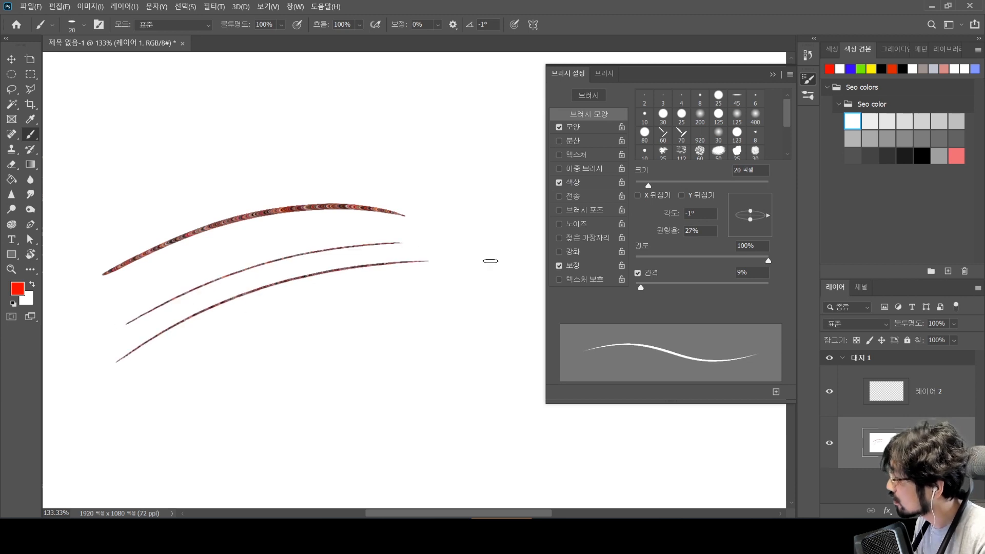
{"action": "key", "text": "ctrl+z"}
{"action": "key", "text": "ctrl+z"}
{"action": "key", "text": "ctrl+z"}
Sketch a rough car side view with the 20 px brush, including the roofline, two oval wheels and the lower body line
{"action": "mouse_move", "coordinate": [150, 269]}
{"action": "left_mouse_down"}
{"action": "mouse_move", "coordinate": [104, 317]}
{"action": "mouse_move", "coordinate": [139, 334]}
{"action": "mouse_move", "coordinate": [150, 315]}
{"action": "left_mouse_up"}
{"action": "mouse_move", "coordinate": [107, 344]}
{"action": "left_mouse_down"}
{"action": "mouse_move", "coordinate": [334, 343]}
{"action": "mouse_move", "coordinate": [301, 351]}
{"action": "left_mouse_up"}
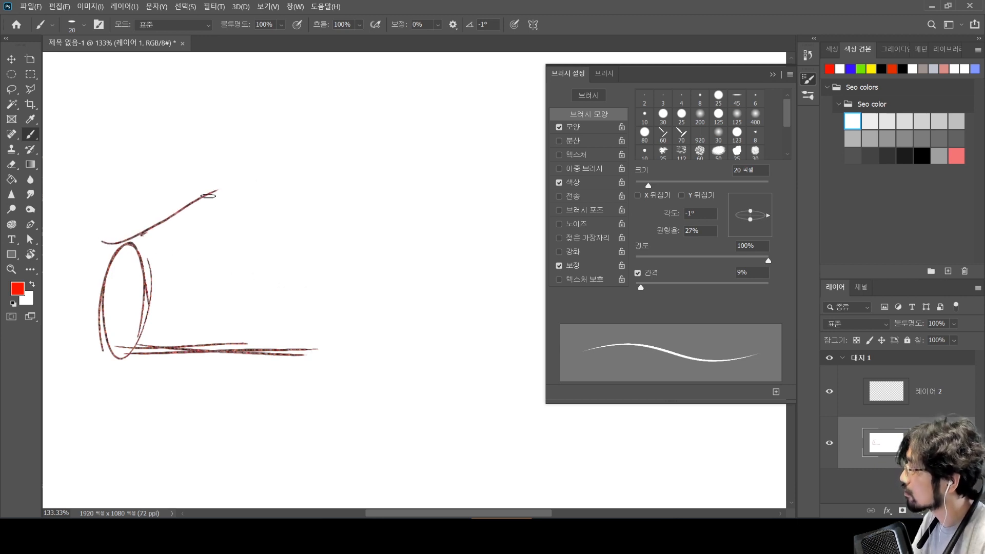
{"action": "mouse_move", "coordinate": [209, 196]}
{"action": "left_mouse_down"}
{"action": "mouse_move", "coordinate": [431, 203]}
{"action": "mouse_move", "coordinate": [472, 215]}
{"action": "mouse_move", "coordinate": [532, 313]}
{"action": "left_mouse_up"}
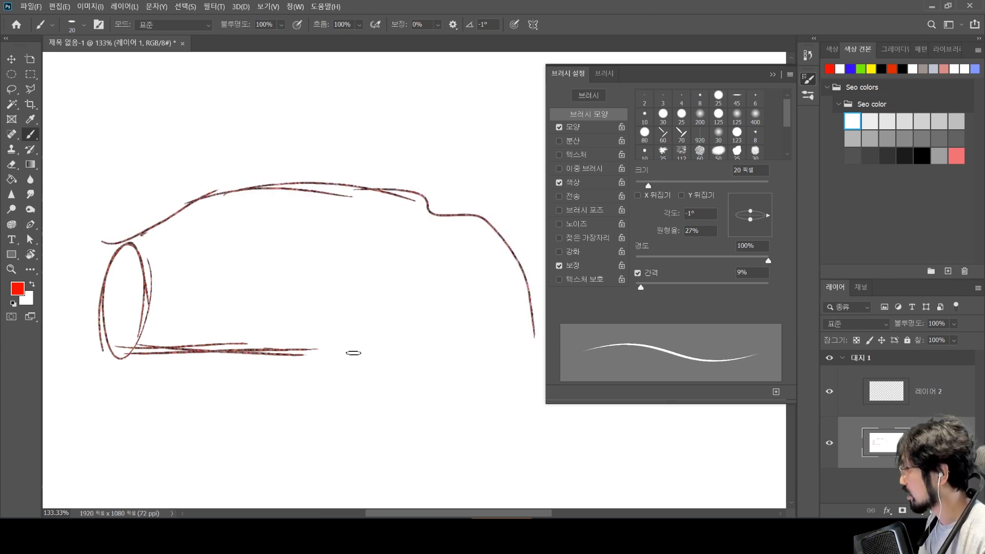
{"action": "left_click_drag", "start_coordinate": [509, 256], "coordinate": [534, 321]}
{"action": "left_click_drag", "start_coordinate": [287, 353], "coordinate": [489, 341]}
{"action": "mouse_move", "coordinate": [280, 354]}
{"action": "left_mouse_down"}
{"action": "mouse_move", "coordinate": [314, 307]}
{"action": "mouse_move", "coordinate": [310, 354]}
{"action": "left_mouse_up"}
{"action": "left_click_drag", "start_coordinate": [494, 222], "coordinate": [546, 242]}
{"action": "left_click_drag", "start_coordinate": [384, 362], "coordinate": [491, 359]}
{"action": "left_click_drag", "start_coordinate": [318, 358], "coordinate": [547, 361]}
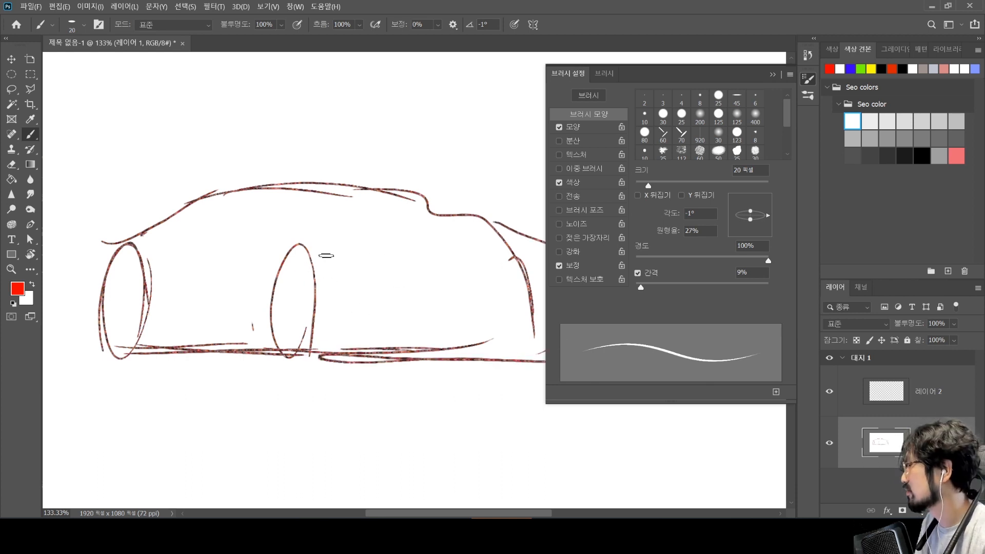
{"action": "left_click_drag", "start_coordinate": [326, 256], "coordinate": [505, 265]}
Undo all strokes of the car sketch until the canvas is blank
{"action": "key", "text": "ctrl+z"}
{"action": "key", "text": "ctrl+z"}
{"action": "key", "text": "ctrl+z"}
{"action": "key", "text": "ctrl+z"}
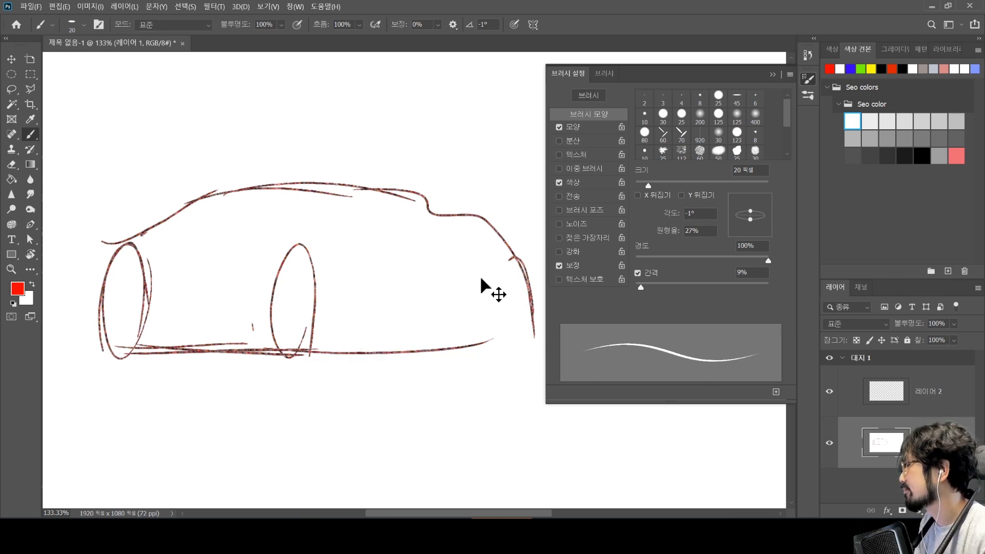
{"action": "key", "text": "ctrl+z"}
{"action": "key", "text": "ctrl+z"}
{"action": "key", "text": "ctrl+z"}
{"action": "key", "text": "ctrl+z"}
{"action": "key", "text": "ctrl+z"}
{"action": "key", "text": "ctrl+z"}
{"action": "key", "text": "ctrl+z"}
{"action": "key", "text": "ctrl+z"}
{"action": "key", "text": "ctrl+z"}
{"action": "key", "text": "ctrl+z"}
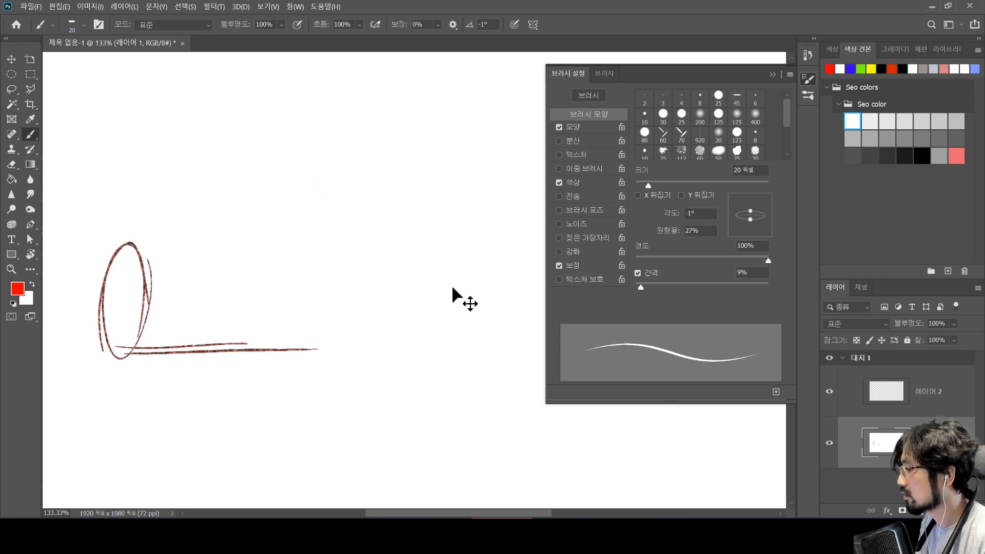
{"action": "key", "text": "ctrl+z"}
{"action": "key", "text": "ctrl+z"}
{"action": "key", "text": "ctrl+z"}
{"action": "key", "text": "ctrl+z"}
{"action": "key", "text": "ctrl+z"}
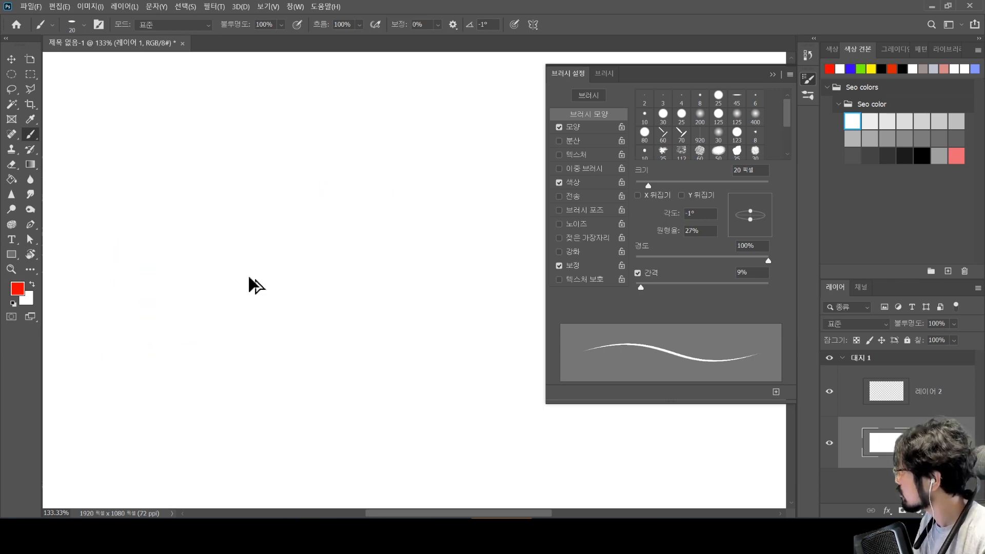
Enlarge the brush to 81 px, and paint and undo a multicolored zigzag test stroke
{"action": "right_click", "coordinate": [251, 284], "text": "alt"}
{"action": "mouse_move", "coordinate": [130, 310]}
{"action": "left_mouse_down"}
{"action": "mouse_move", "coordinate": [192, 285]}
{"action": "mouse_move", "coordinate": [340, 263]}
{"action": "mouse_move", "coordinate": [378, 298]}
{"action": "left_mouse_up"}
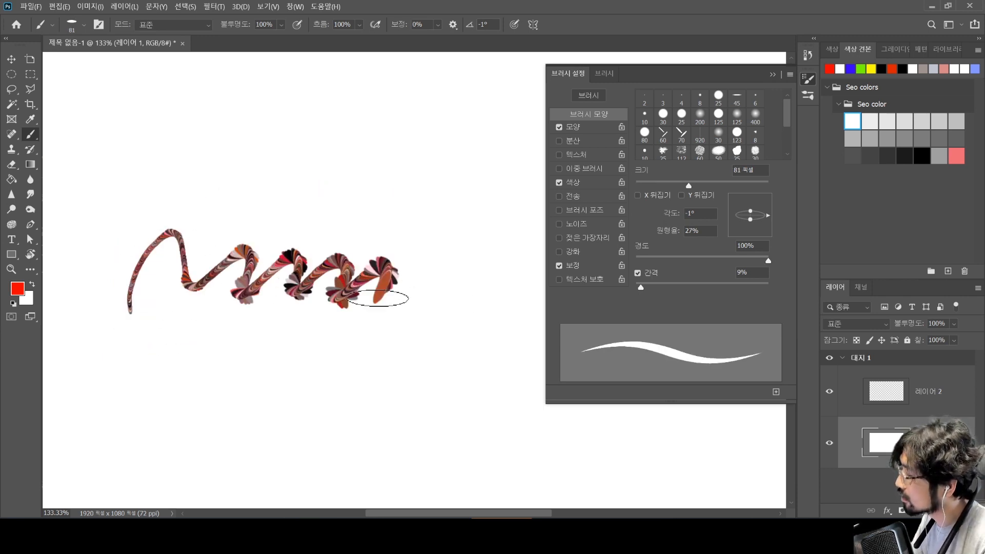
{"action": "key", "text": "ctrl+z"}
Enlarge the brush to 221 px with 98% hardness, and paint and undo looping multicolored test strokes across the canvas
{"action": "right_click", "coordinate": [186, 260], "text": "alt"}
{"action": "mouse_move", "coordinate": [165, 275]}
{"action": "left_mouse_down"}
{"action": "mouse_move", "coordinate": [206, 182]}
{"action": "mouse_move", "coordinate": [228, 222]}
{"action": "mouse_move", "coordinate": [266, 239]}
{"action": "mouse_move", "coordinate": [385, 215]}
{"action": "left_mouse_up"}
{"action": "key", "text": "ctrl+z"}
{"action": "mouse_move", "coordinate": [108, 305]}
{"action": "left_mouse_down"}
{"action": "mouse_move", "coordinate": [100, 285]}
{"action": "mouse_move", "coordinate": [244, 308]}
{"action": "mouse_move", "coordinate": [433, 152]}
{"action": "mouse_move", "coordinate": [241, 352]}
{"action": "mouse_move", "coordinate": [264, 454]}
{"action": "mouse_move", "coordinate": [215, 217]}
{"action": "mouse_move", "coordinate": [422, 202]}
{"action": "mouse_move", "coordinate": [132, 299]}
{"action": "mouse_move", "coordinate": [413, 345]}
{"action": "mouse_move", "coordinate": [541, 328]}
{"action": "left_mouse_up"}
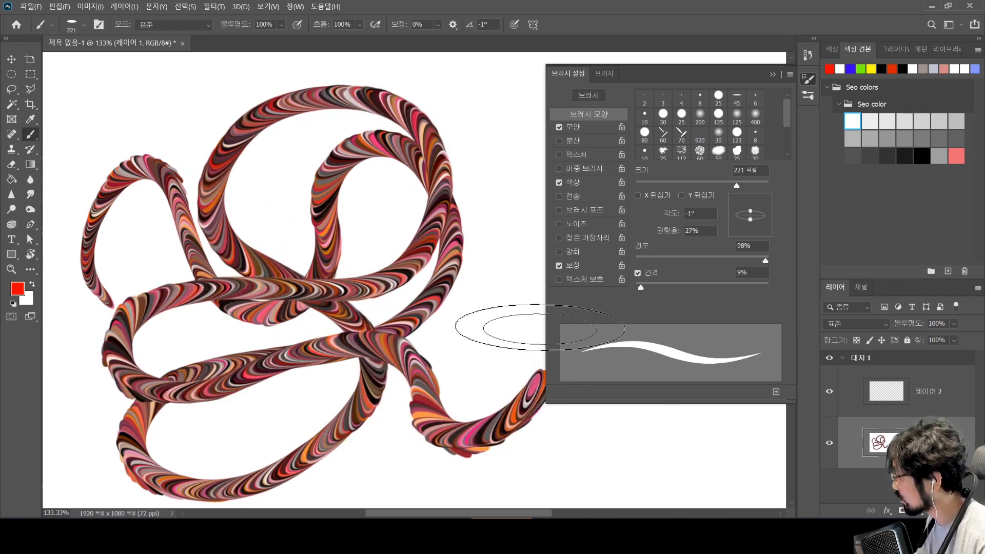
{"action": "key", "text": "ctrl+z"}
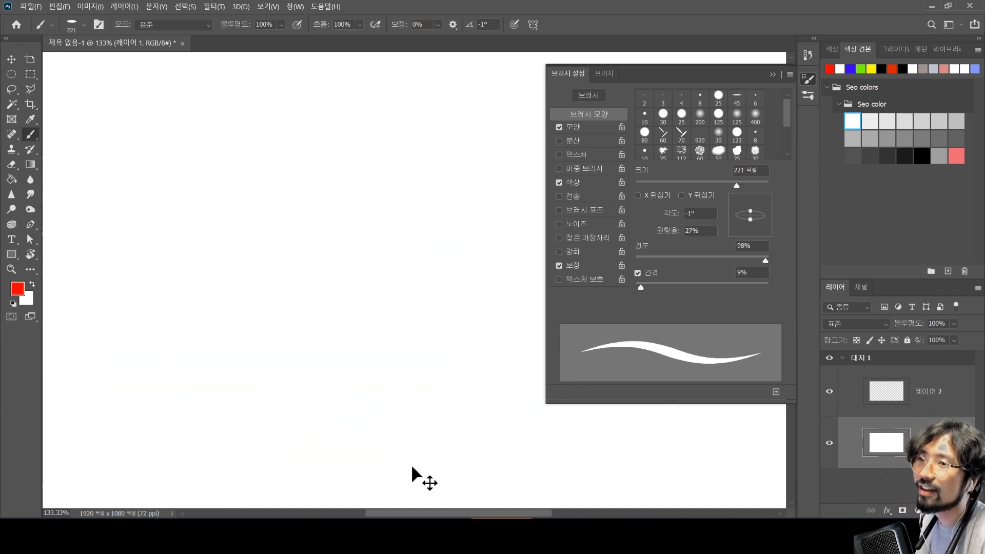
Choose the 70 px stitch-shaped brush tip, and paint and undo a long winding test stroke
{"action": "left_click", "coordinate": [680, 134]}
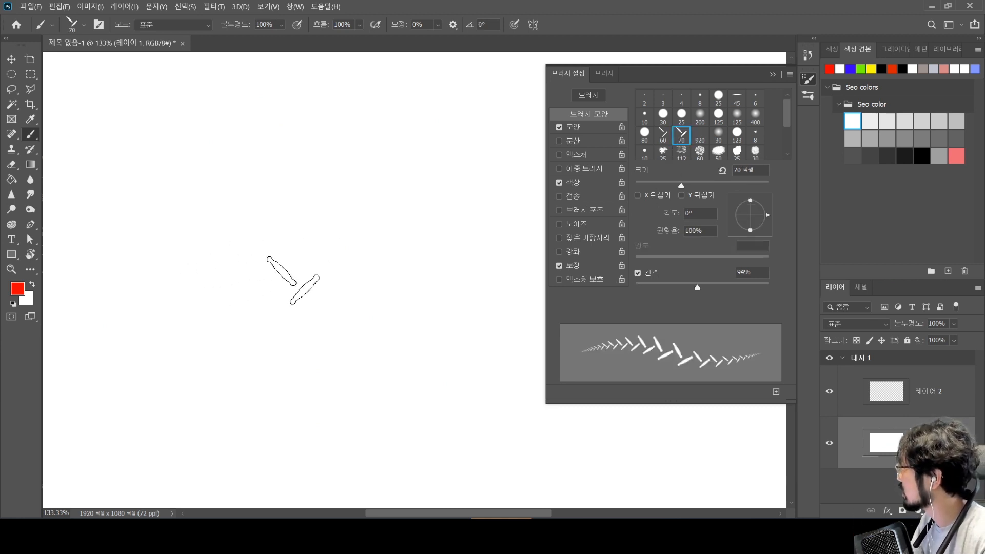
{"action": "mouse_move", "coordinate": [109, 255]}
{"action": "left_mouse_down"}
{"action": "mouse_move", "coordinate": [195, 167]}
{"action": "mouse_move", "coordinate": [267, 206]}
{"action": "mouse_move", "coordinate": [208, 312]}
{"action": "mouse_move", "coordinate": [284, 303]}
{"action": "mouse_move", "coordinate": [357, 174]}
{"action": "mouse_move", "coordinate": [436, 257]}
{"action": "mouse_move", "coordinate": [259, 384]}
{"action": "mouse_move", "coordinate": [173, 468]}
{"action": "mouse_move", "coordinate": [353, 408]}
{"action": "mouse_move", "coordinate": [504, 449]}
{"action": "mouse_move", "coordinate": [429, 88]}
{"action": "mouse_move", "coordinate": [209, 110]}
{"action": "mouse_move", "coordinate": [106, 140]}
{"action": "left_mouse_up"}
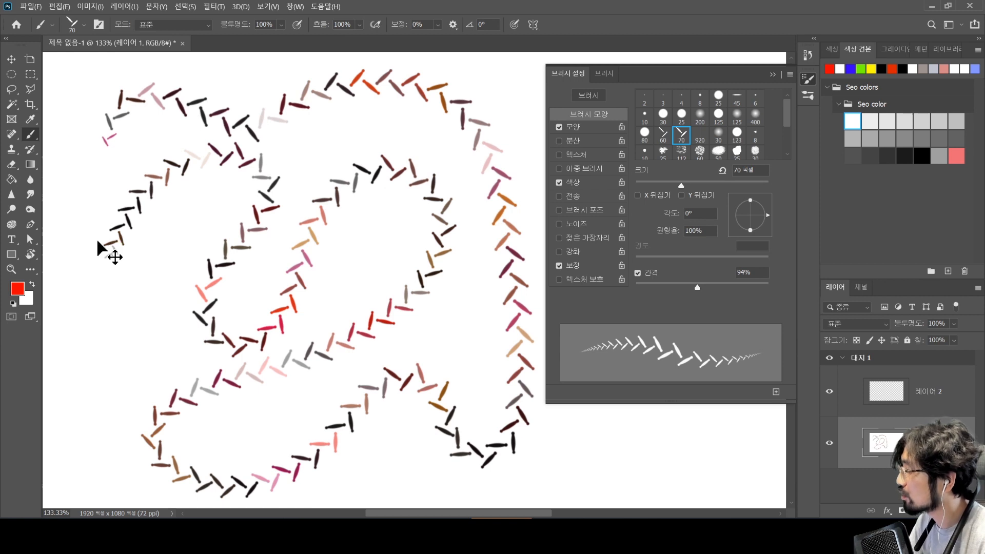
{"action": "key", "text": "ctrl+z"}
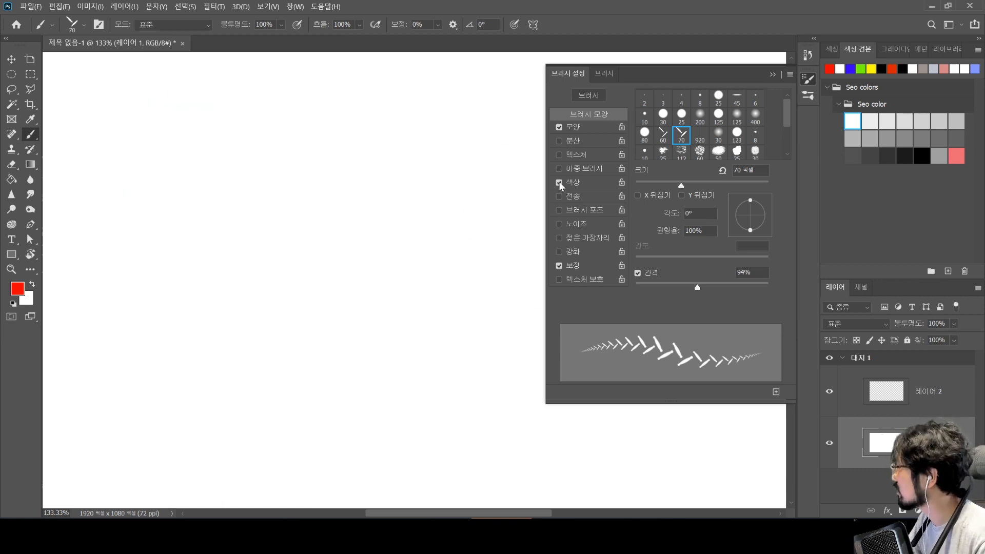
Turn off Color Dynamics, choose the mid-gray swatch and paint a winding stitch stroke across the canvas after undoing a trial one
{"action": "left_click", "coordinate": [906, 137]}
{"action": "mouse_move", "coordinate": [95, 300]}
{"action": "left_mouse_down"}
{"action": "mouse_move", "coordinate": [202, 242]}
{"action": "mouse_move", "coordinate": [330, 215]}
{"action": "mouse_move", "coordinate": [318, 317]}
{"action": "mouse_move", "coordinate": [418, 318]}
{"action": "mouse_move", "coordinate": [358, 143]}
{"action": "left_mouse_up"}
{"action": "key", "text": "ctrl+z"}
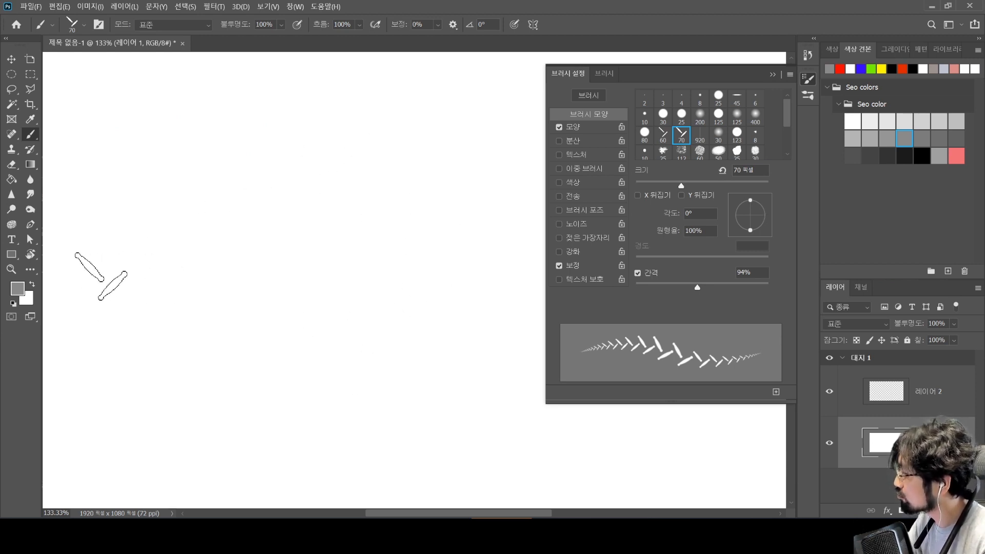
{"action": "mouse_move", "coordinate": [102, 277]}
{"action": "left_mouse_down"}
{"action": "mouse_move", "coordinate": [191, 283]}
{"action": "mouse_move", "coordinate": [266, 345]}
{"action": "mouse_move", "coordinate": [324, 270]}
{"action": "mouse_move", "coordinate": [345, 145]}
{"action": "mouse_move", "coordinate": [388, 127]}
{"action": "mouse_move", "coordinate": [425, 164]}
{"action": "mouse_move", "coordinate": [408, 320]}
{"action": "mouse_move", "coordinate": [416, 394]}
{"action": "mouse_move", "coordinate": [444, 406]}
{"action": "left_mouse_up"}
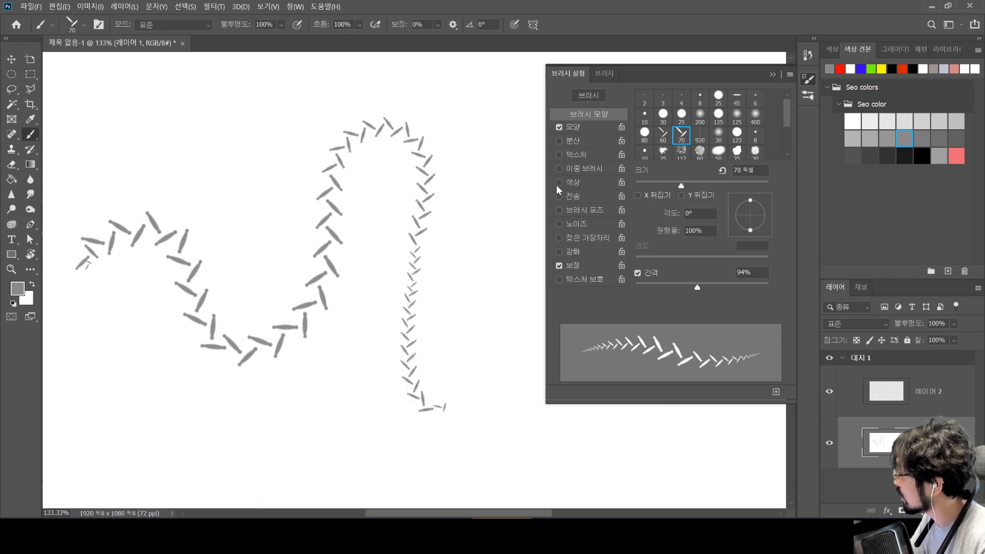
Paint a looping gray stitch stroke with Shape Dynamics turned off, and enable Shape Dynamics again
{"action": "left_click", "coordinate": [584, 128]}
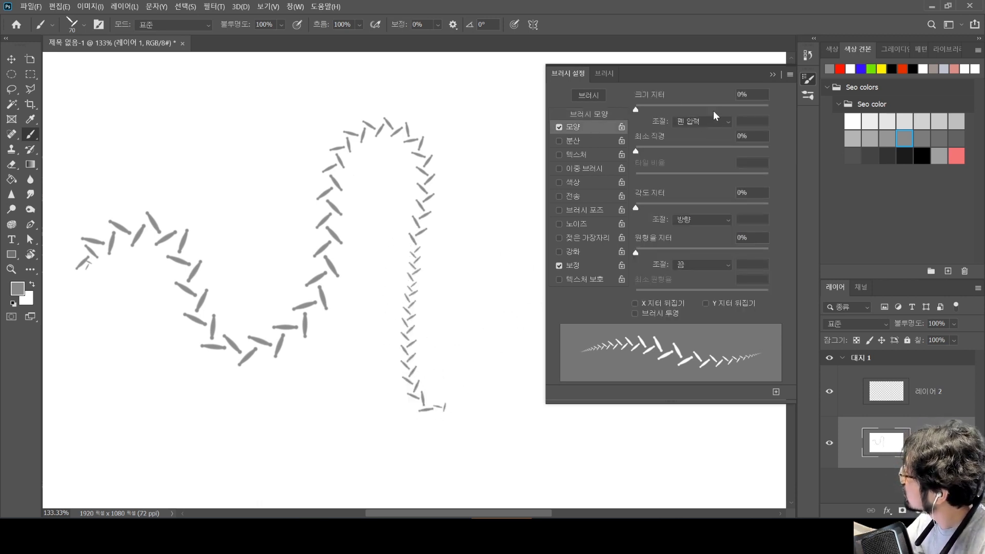
{"action": "left_click", "coordinate": [559, 127]}
{"action": "mouse_move", "coordinate": [82, 172]}
{"action": "left_mouse_down"}
{"action": "mouse_move", "coordinate": [123, 142]}
{"action": "mouse_move", "coordinate": [195, 106]}
{"action": "mouse_move", "coordinate": [256, 115]}
{"action": "mouse_move", "coordinate": [238, 180]}
{"action": "mouse_move", "coordinate": [259, 228]}
{"action": "mouse_move", "coordinate": [332, 191]}
{"action": "mouse_move", "coordinate": [475, 147]}
{"action": "mouse_move", "coordinate": [498, 240]}
{"action": "mouse_move", "coordinate": [406, 319]}
{"action": "mouse_move", "coordinate": [305, 372]}
{"action": "mouse_move", "coordinate": [304, 444]}
{"action": "mouse_move", "coordinate": [358, 431]}
{"action": "mouse_move", "coordinate": [431, 389]}
{"action": "mouse_move", "coordinate": [470, 427]}
{"action": "mouse_move", "coordinate": [566, 368]}
{"action": "left_mouse_up"}
{"action": "left_click", "coordinate": [559, 127]}
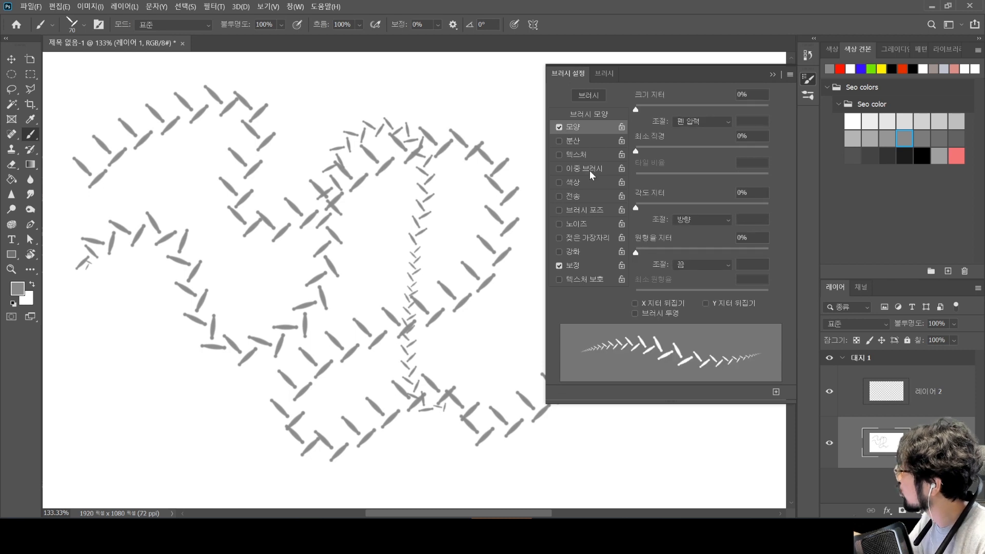
Set the size jitter control to Off in Shape Dynamics and paint a gray stitch stroke rising from the canvas's lower-left area
{"action": "left_click", "coordinate": [718, 121]}
{"action": "left_click", "coordinate": [718, 132]}
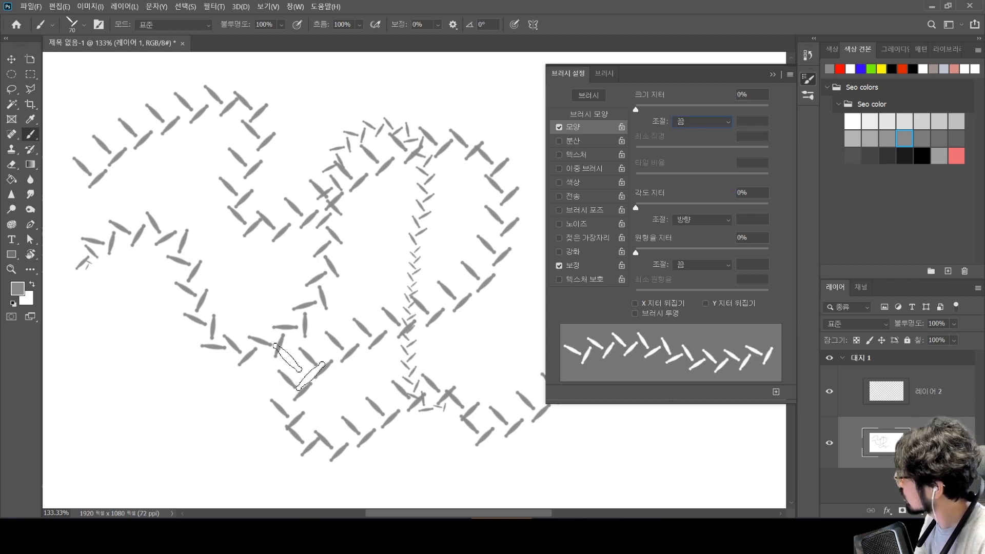
{"action": "left_click", "coordinate": [85, 436]}
{"action": "mouse_move", "coordinate": [100, 421]}
{"action": "left_mouse_down"}
{"action": "mouse_move", "coordinate": [124, 314]}
{"action": "mouse_move", "coordinate": [210, 222]}
{"action": "mouse_move", "coordinate": [268, 255]}
{"action": "mouse_move", "coordinate": [277, 345]}
{"action": "mouse_move", "coordinate": [348, 347]}
{"action": "left_mouse_up"}
Choose the salmon-pink swatch, keep the angle jitter control on Direction, and paint a long winding stitch stroke over the gray ones
{"action": "left_click", "coordinate": [960, 157]}
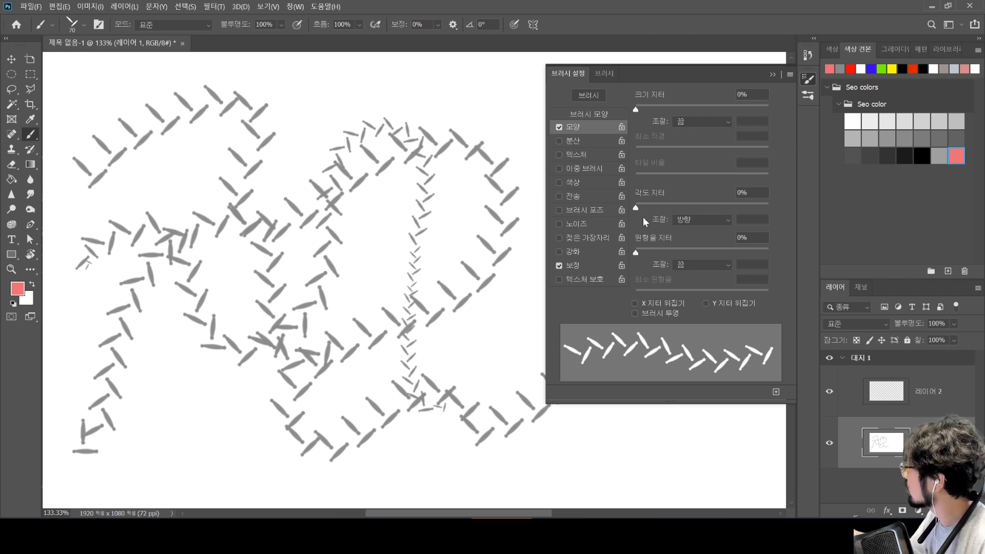
{"action": "left_click", "coordinate": [682, 219]}
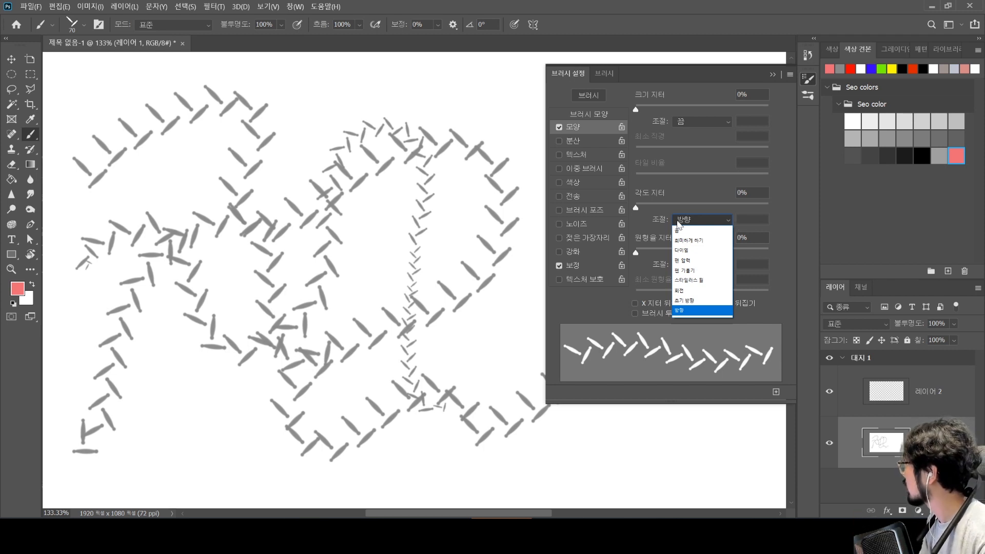
{"action": "left_click", "coordinate": [114, 344]}
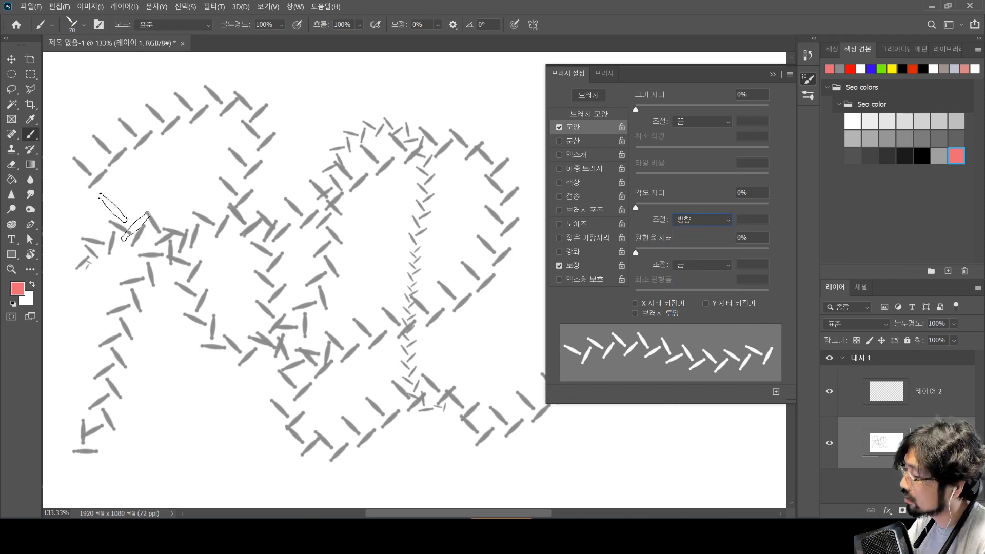
{"action": "mouse_move", "coordinate": [74, 277]}
{"action": "left_mouse_down"}
{"action": "mouse_move", "coordinate": [98, 230]}
{"action": "mouse_move", "coordinate": [181, 136]}
{"action": "mouse_move", "coordinate": [261, 138]}
{"action": "mouse_move", "coordinate": [229, 280]}
{"action": "mouse_move", "coordinate": [254, 351]}
{"action": "mouse_move", "coordinate": [291, 338]}
{"action": "mouse_move", "coordinate": [313, 241]}
{"action": "mouse_move", "coordinate": [380, 201]}
{"action": "mouse_move", "coordinate": [392, 274]}
{"action": "mouse_move", "coordinate": [376, 365]}
{"action": "mouse_move", "coordinate": [436, 364]}
{"action": "mouse_move", "coordinate": [466, 261]}
{"action": "mouse_move", "coordinate": [506, 318]}
{"action": "mouse_move", "coordinate": [493, 424]}
{"action": "mouse_move", "coordinate": [660, 422]}
{"action": "left_mouse_up"}
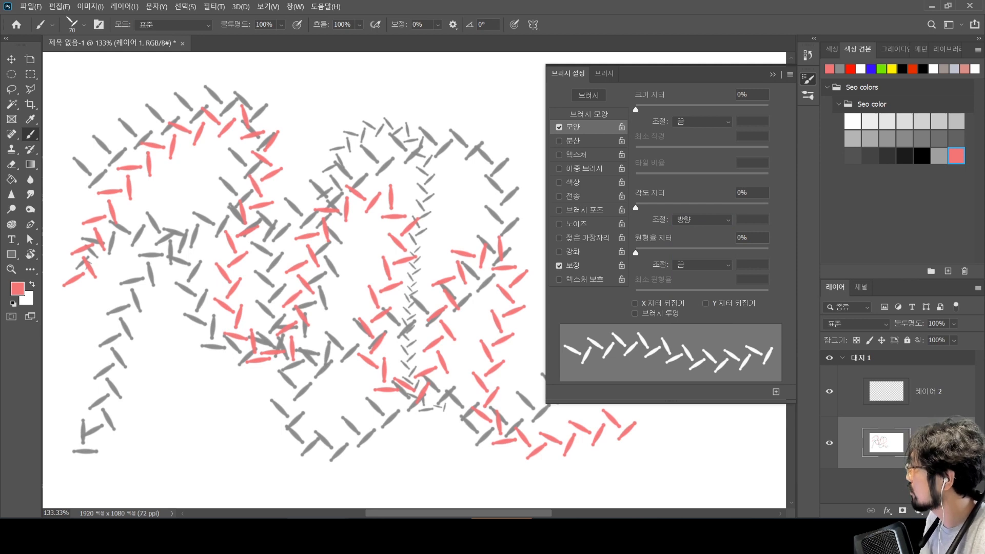
Undo all the stitch strokes on the canvas and paint a fresh winding pink stitch stroke
{"action": "key", "text": "ctrl+z"}
{"action": "key", "text": "ctrl+z"}
{"action": "key", "text": "ctrl+z"}
{"action": "key", "text": "ctrl+z"}
{"action": "key", "text": "ctrl+z"}
{"action": "key", "text": "ctrl+z"}
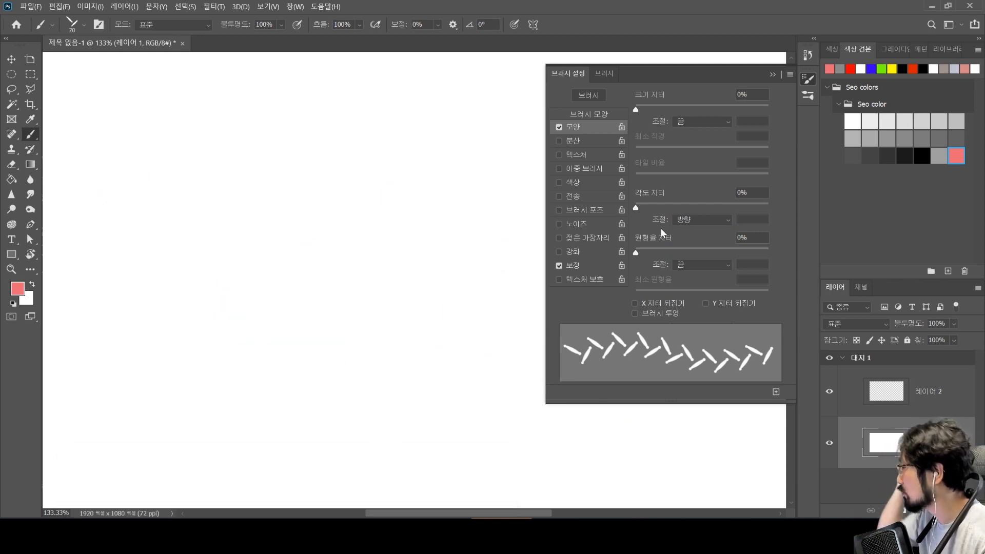
{"action": "mouse_move", "coordinate": [73, 226]}
{"action": "left_mouse_down"}
{"action": "mouse_move", "coordinate": [270, 275]}
{"action": "mouse_move", "coordinate": [482, 300]}
{"action": "left_mouse_up"}
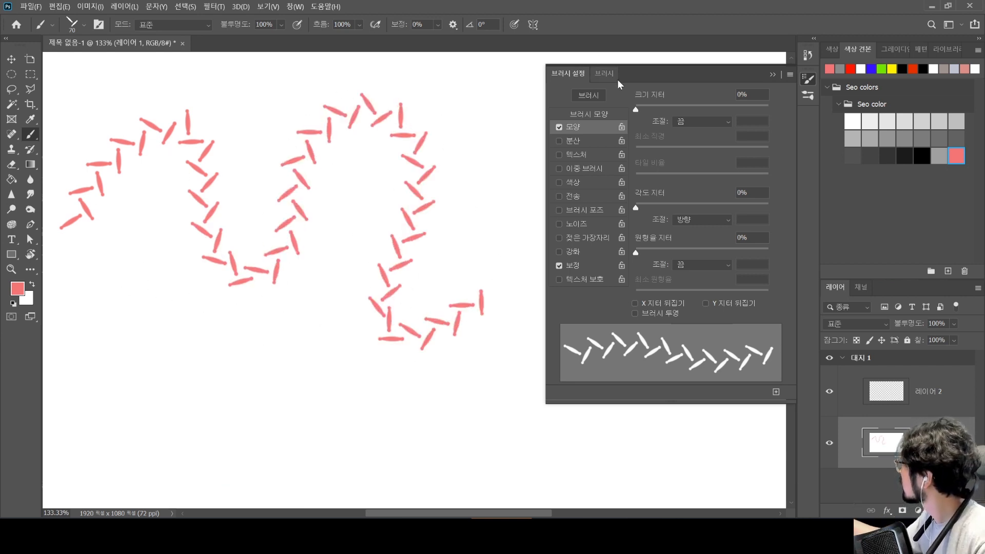
Show the saved brush presets, and open and cancel the new brush dialog
{"action": "left_click", "coordinate": [776, 391]}
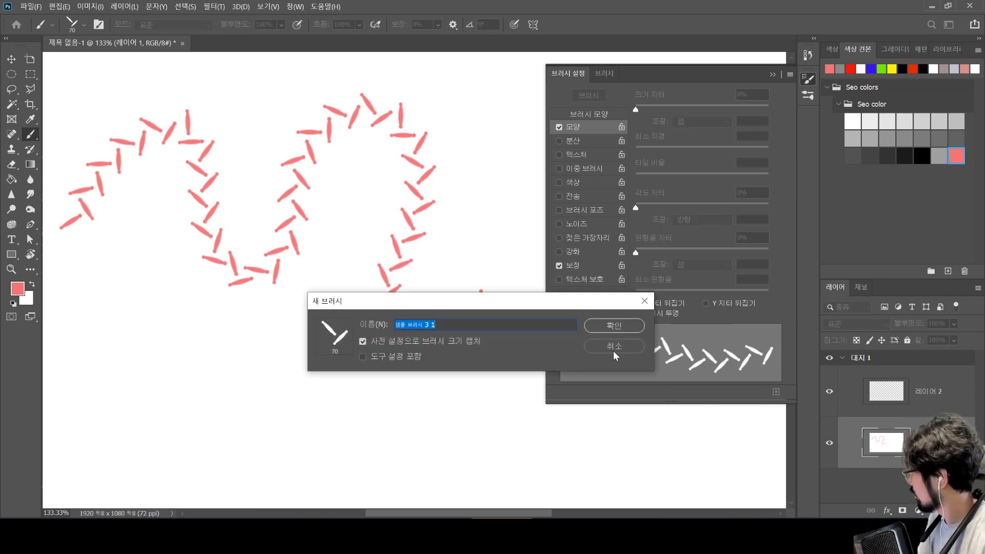
{"action": "left_click", "coordinate": [614, 348]}
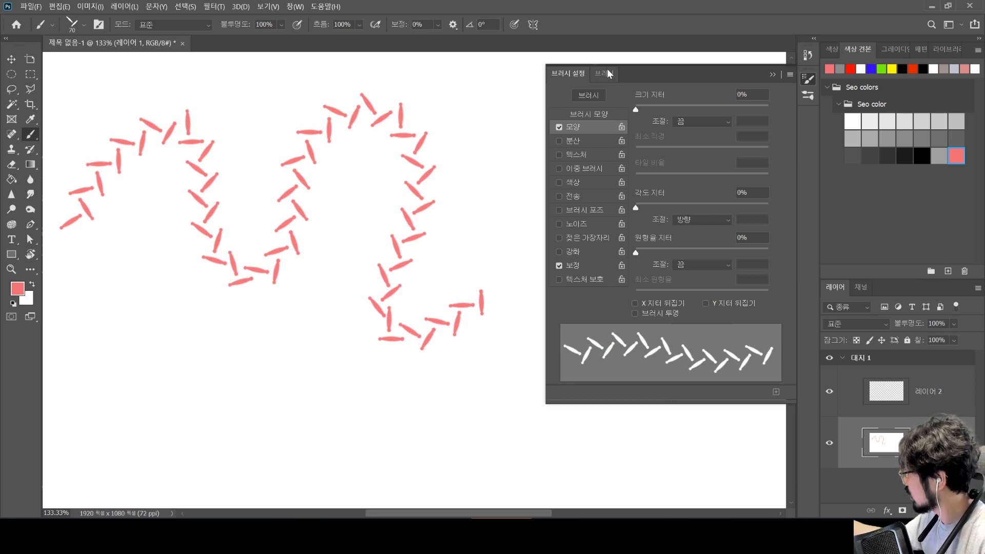
{"action": "left_click", "coordinate": [607, 73]}
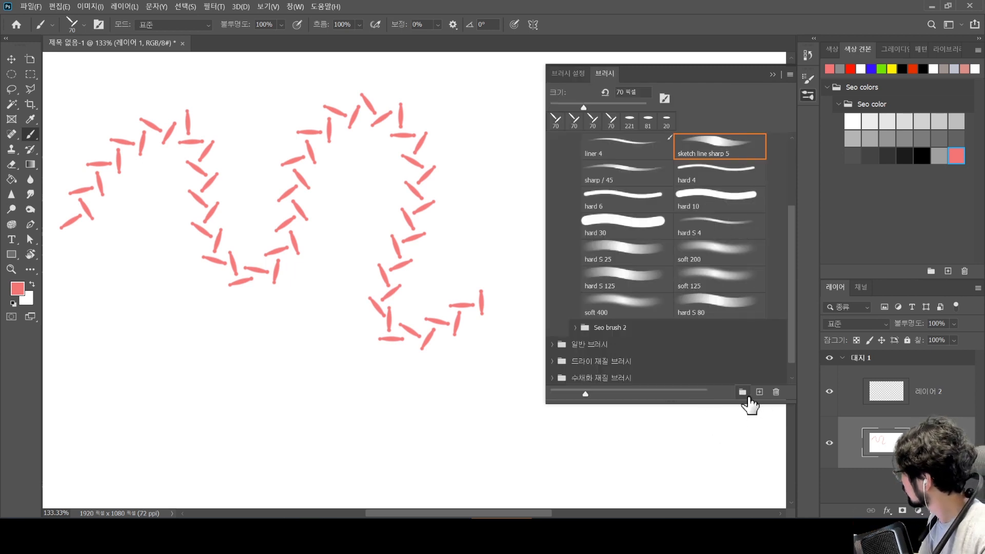
{"action": "left_click", "coordinate": [759, 391]}
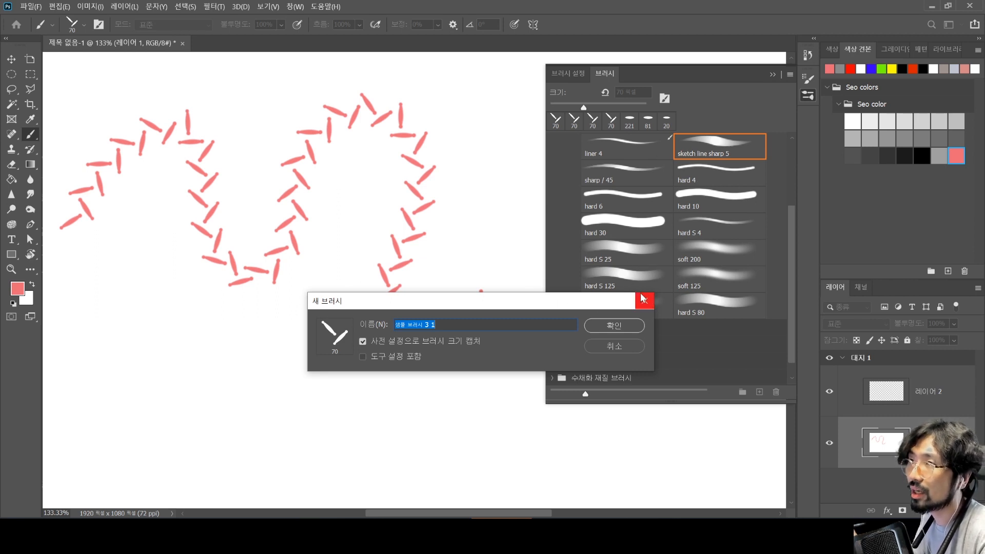
{"action": "left_click", "coordinate": [610, 349]}
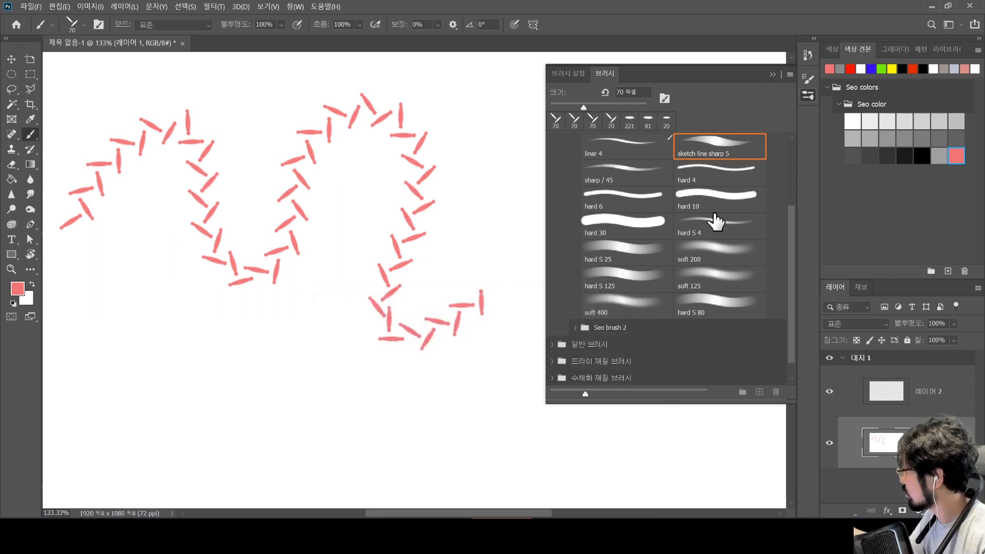
Create a top-level brush group named 그룹 1 after the Seo Brush Set 20200513 group
{"action": "left_click_drag", "start_coordinate": [791, 256], "coordinate": [781, 183]}
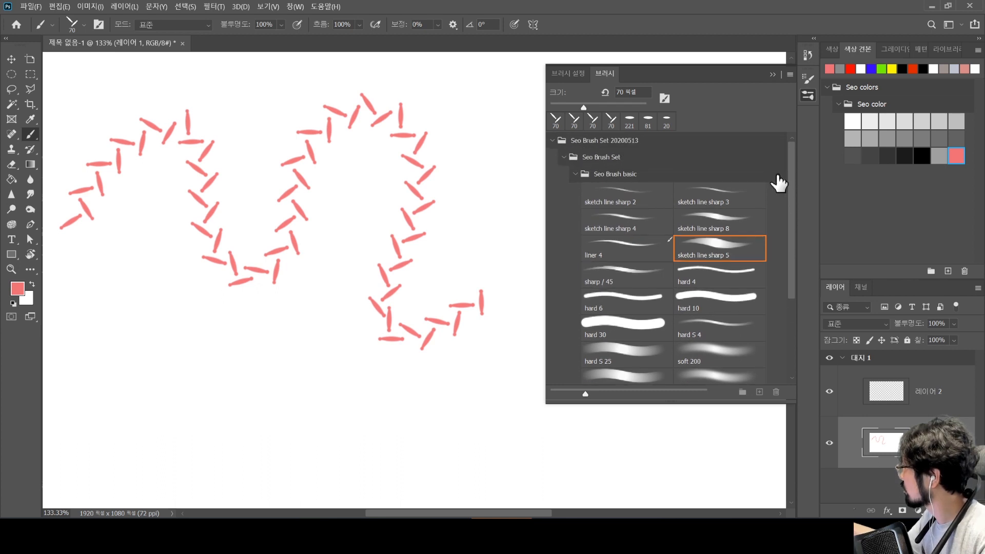
{"action": "left_click", "coordinate": [619, 175]}
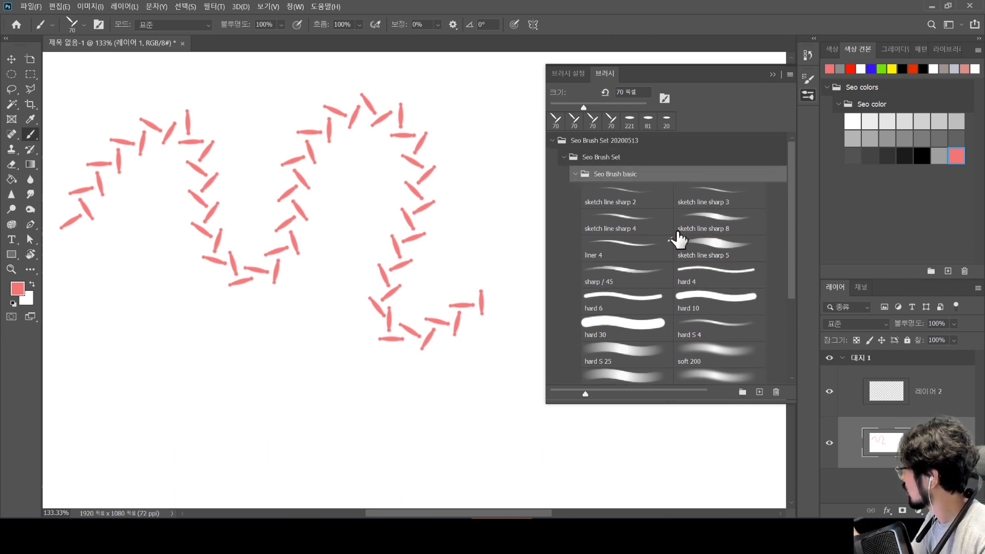
{"action": "left_click", "coordinate": [643, 144]}
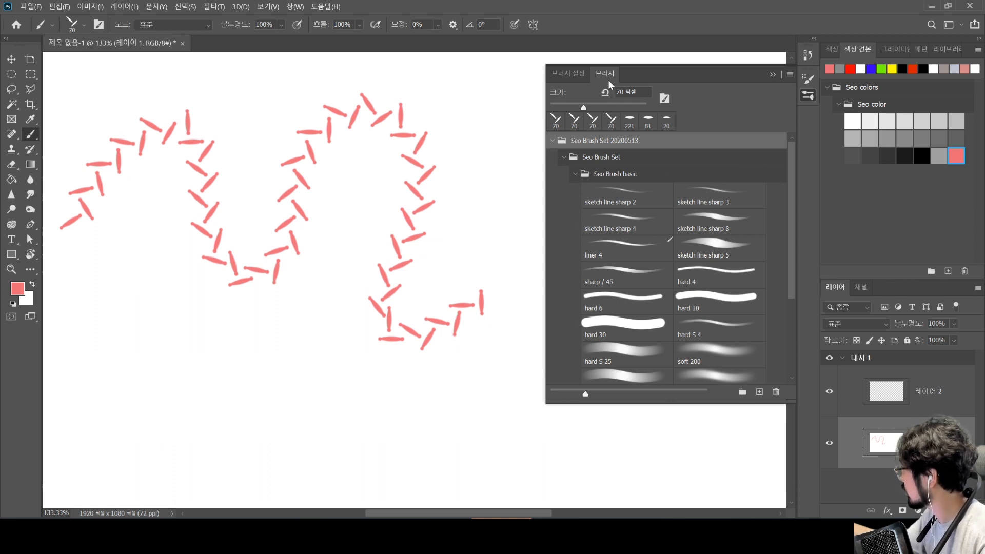
{"action": "left_click", "coordinate": [742, 392]}
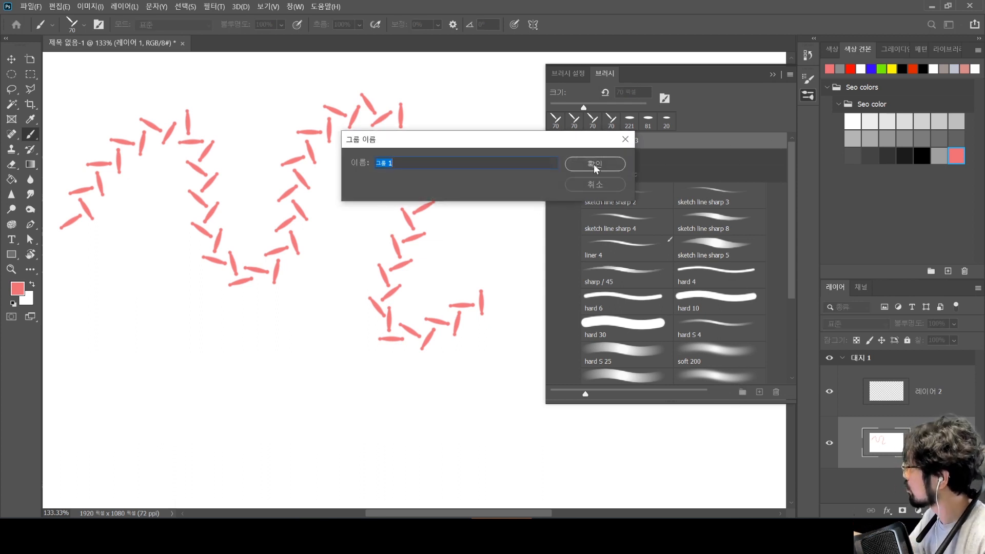
{"action": "left_click", "coordinate": [594, 164]}
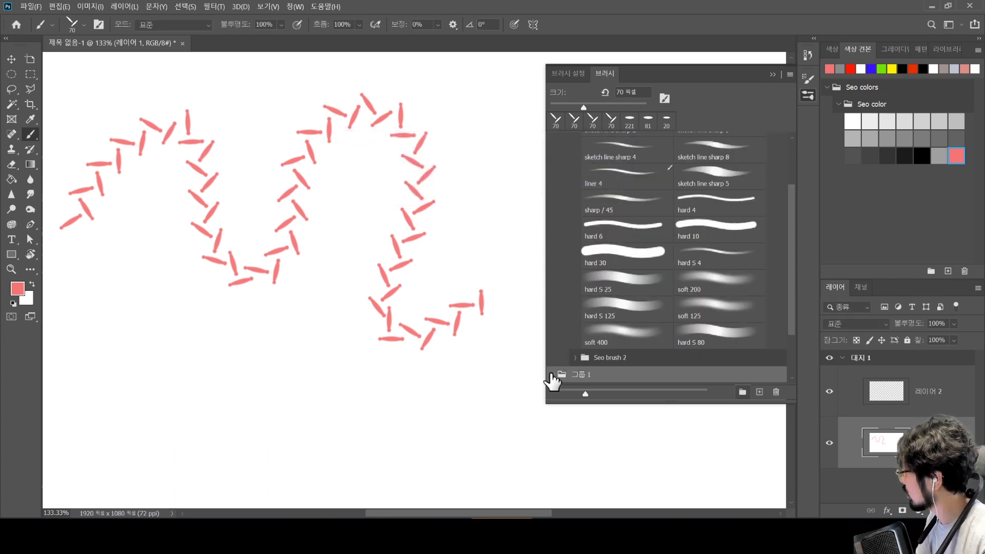
{"action": "left_click_drag", "start_coordinate": [792, 316], "coordinate": [789, 361]}
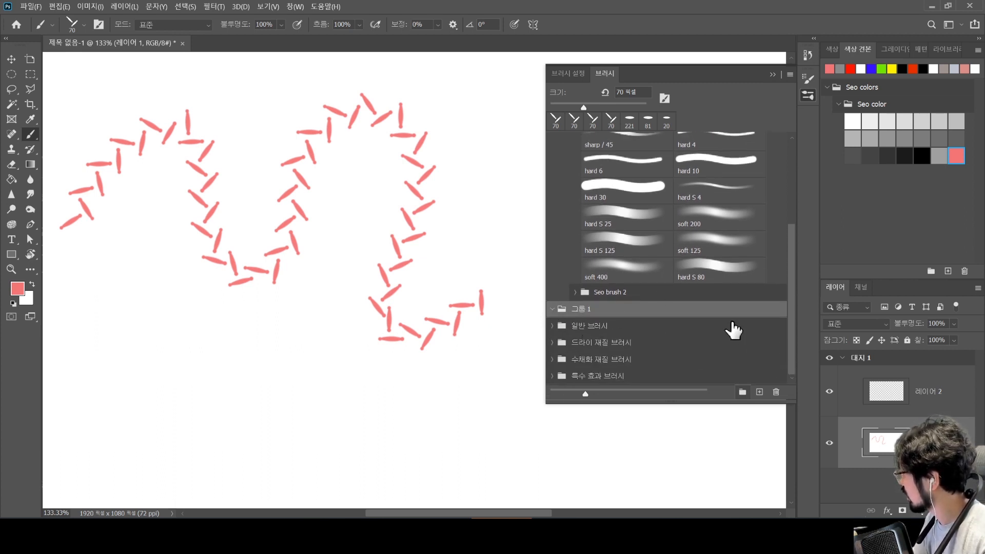
Paint a short pink trial stroke and save the 70 px stitch brush in 그룹 1 as asdasdasd with its size captured
{"action": "mouse_move", "coordinate": [203, 362]}
{"action": "left_mouse_down"}
{"action": "mouse_move", "coordinate": [267, 395]}
{"action": "mouse_move", "coordinate": [415, 434]}
{"action": "left_mouse_up"}
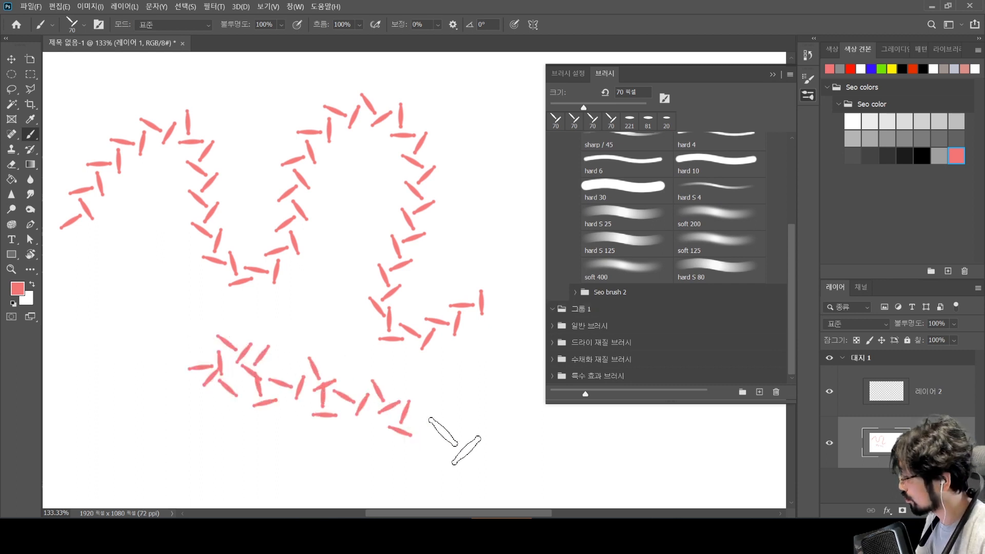
{"action": "left_click", "coordinate": [552, 309]}
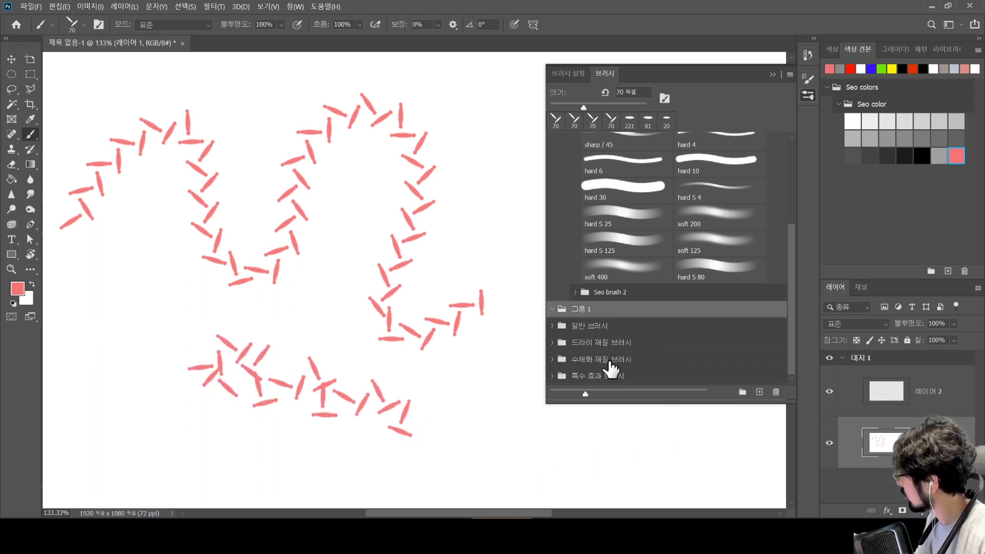
{"action": "left_click", "coordinate": [760, 391]}
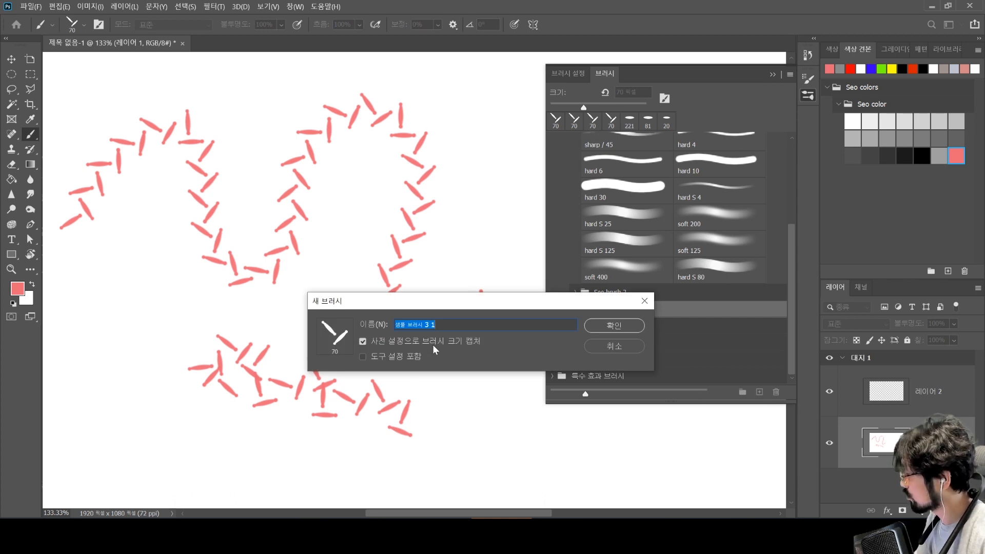
{"action": "type", "text": "asdasdasd"}
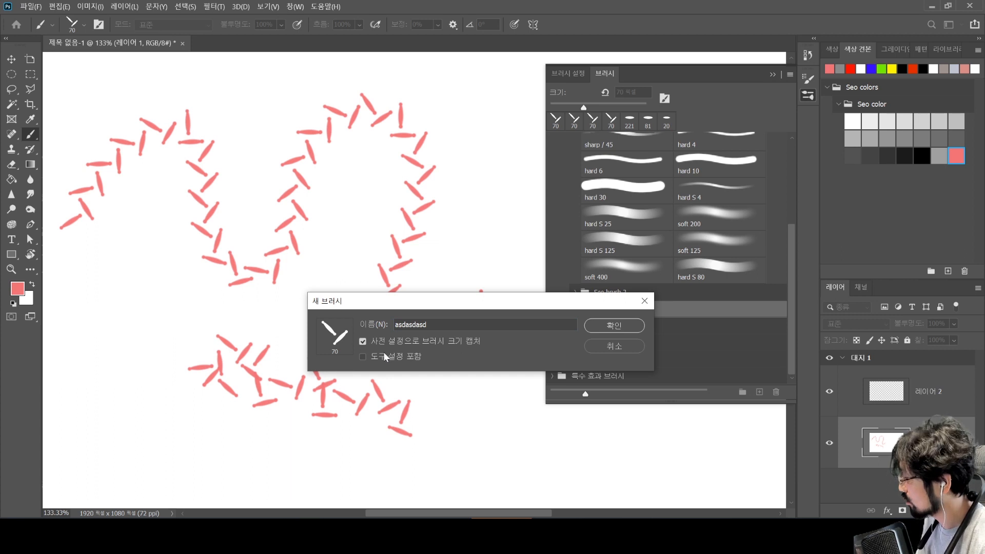
{"action": "left_click", "coordinate": [603, 323]}
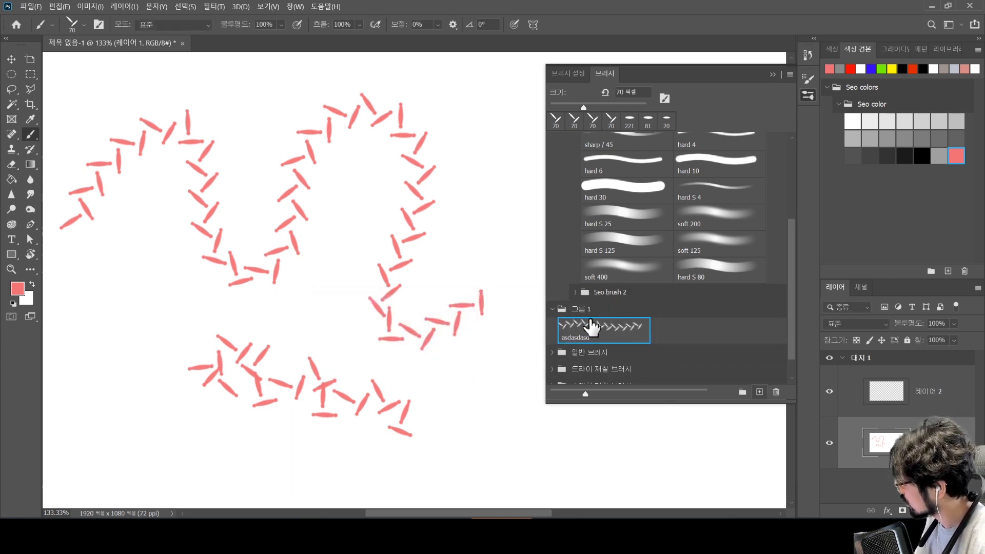
Reduce the stitch brush to 19 px, paint a small winding stroke, and save the brush as preset 샘플 브러시 3 1
{"action": "mouse_move", "coordinate": [226, 334]}
{"action": "left_mouse_down"}
{"action": "mouse_move", "coordinate": [248, 345]}
{"action": "mouse_move", "coordinate": [330, 303]}
{"action": "mouse_move", "coordinate": [220, 301]}
{"action": "left_mouse_up"}
{"action": "left_click_drag", "start_coordinate": [72, 315], "coordinate": [245, 334]}
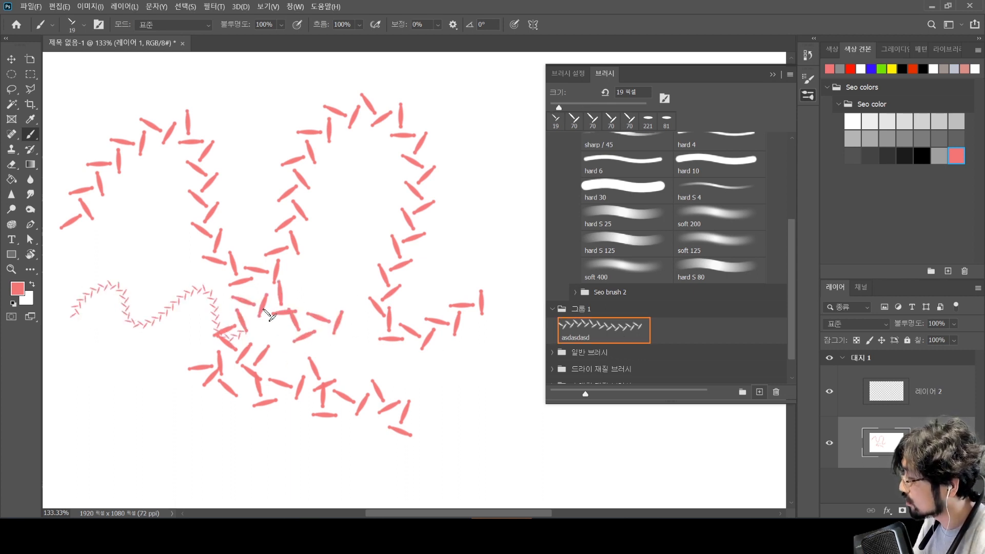
{"action": "left_click", "coordinate": [759, 392]}
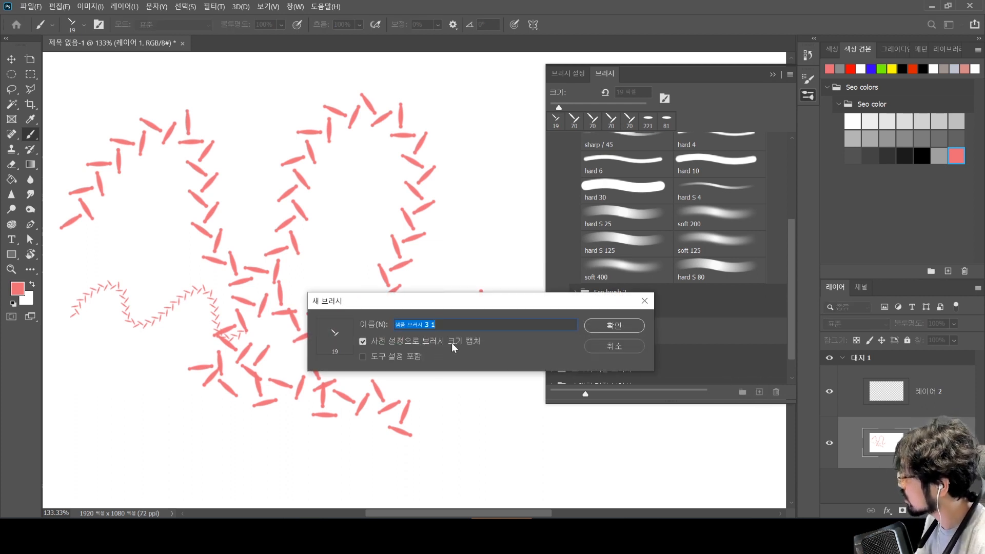
{"action": "left_click", "coordinate": [615, 325]}
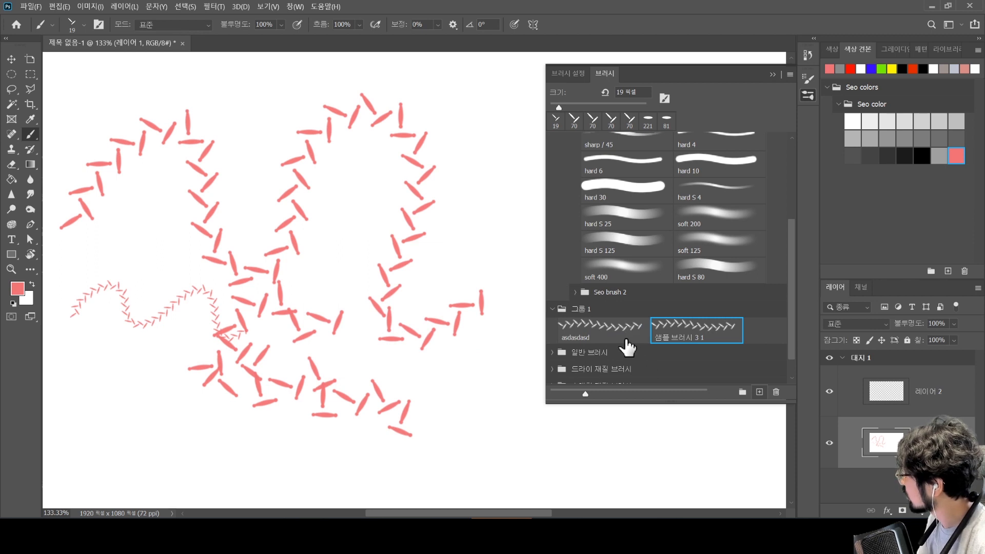
Paint a winding stroke with the asdasdasd preset near the canvas's lower edge and another across the middle with 샘플 브러시 3 1
{"action": "left_click", "coordinate": [622, 339]}
{"action": "left_click_drag", "start_coordinate": [103, 472], "coordinate": [472, 457]}
{"action": "key", "text": "period"}
{"action": "mouse_move", "coordinate": [107, 270]}
{"action": "left_mouse_down"}
{"action": "mouse_move", "coordinate": [163, 202]}
{"action": "mouse_move", "coordinate": [265, 258]}
{"action": "mouse_move", "coordinate": [380, 200]}
{"action": "mouse_move", "coordinate": [502, 222]}
{"action": "left_mouse_up"}
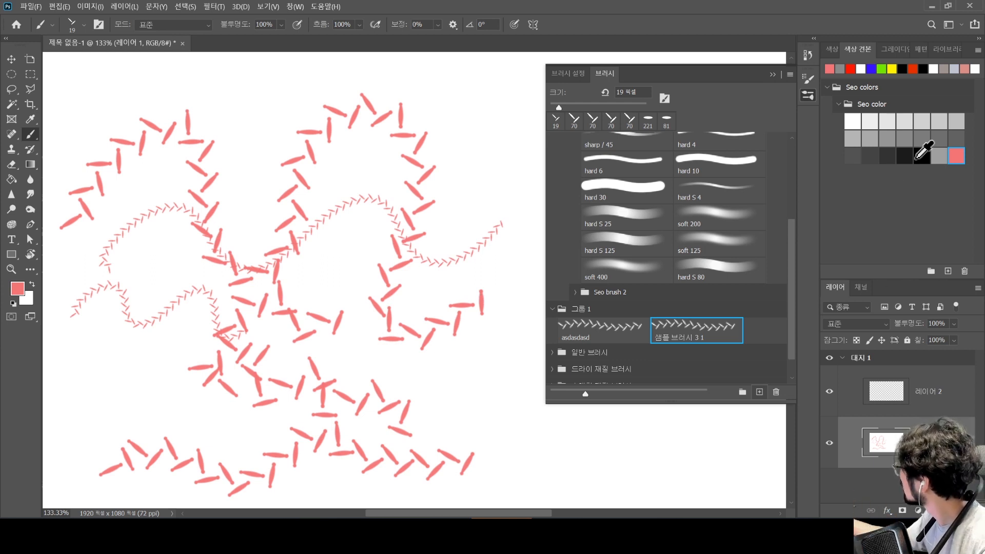
Choose the black swatch and fill the layer with the foreground color at 100% opacity
{"action": "left_click", "coordinate": [922, 156]}
{"action": "key", "text": "shift+BackSpace"}
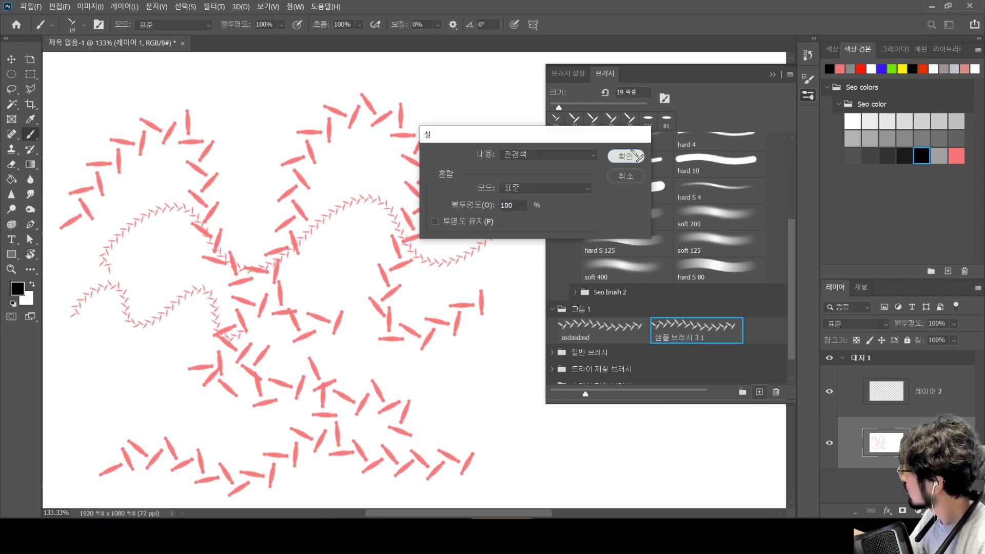
{"action": "left_click", "coordinate": [634, 158]}
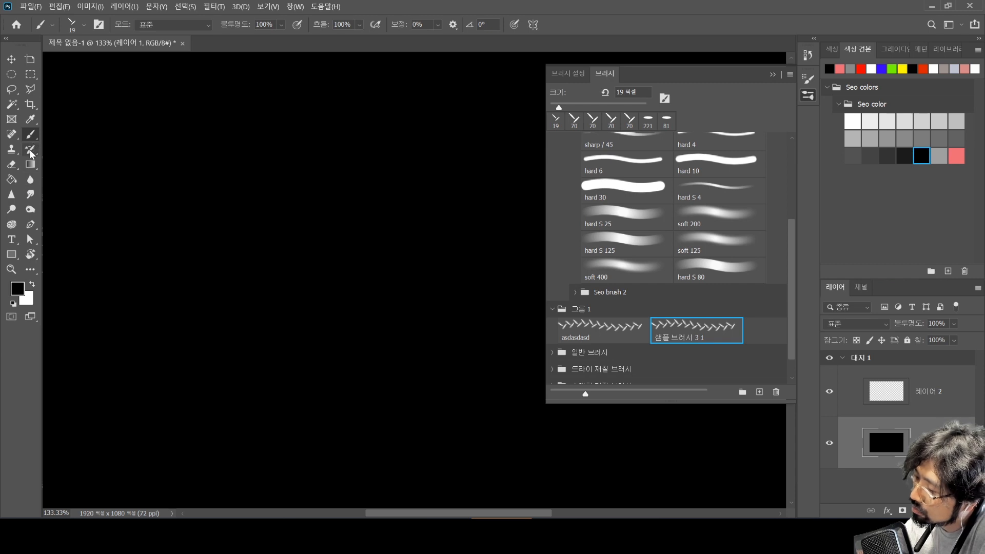
Switch to the Eraser, erase a soft 21 px zigzag line in the black fill, and undo it
{"action": "key", "text": "e"}
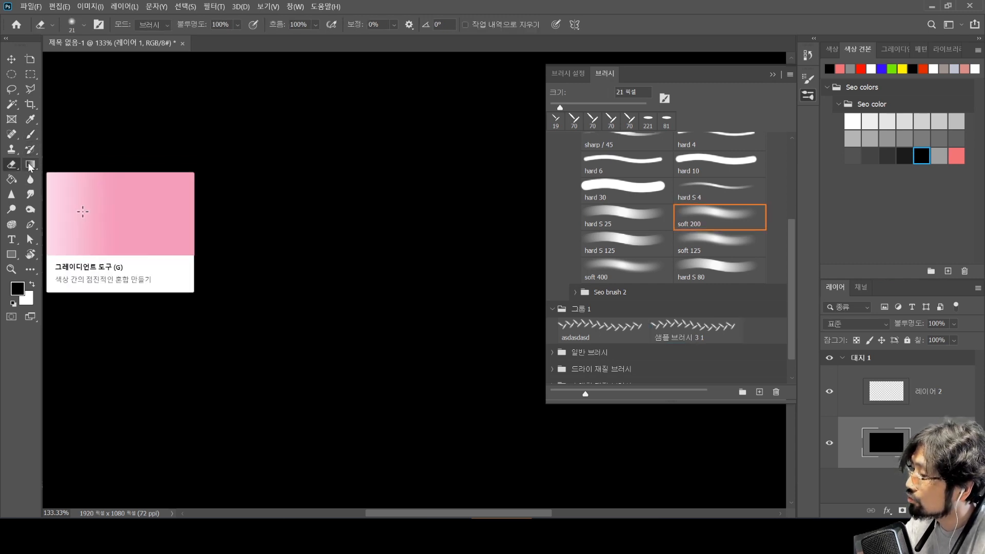
{"action": "mouse_move", "coordinate": [202, 219]}
{"action": "left_mouse_down"}
{"action": "mouse_move", "coordinate": [358, 246]}
{"action": "mouse_move", "coordinate": [374, 328]}
{"action": "left_mouse_up"}
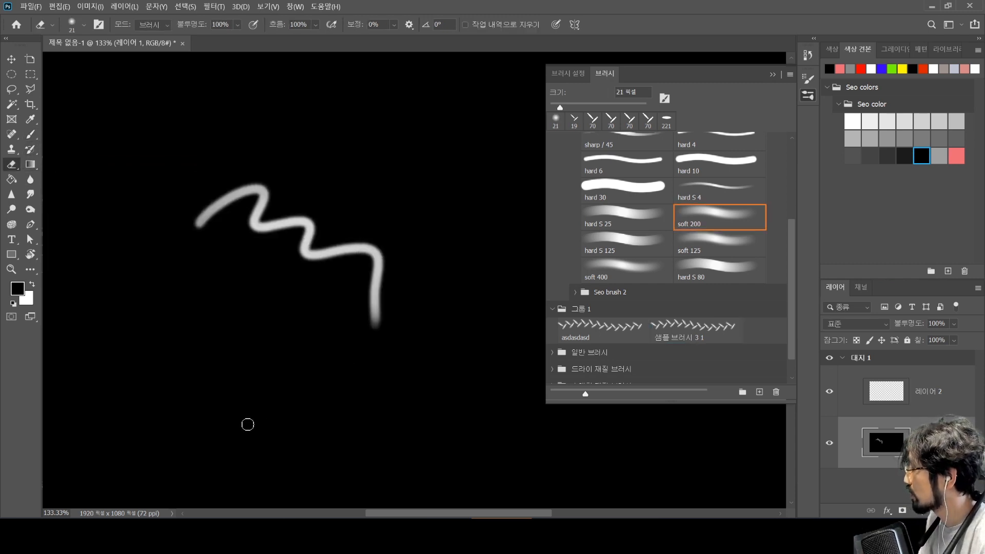
{"action": "key", "text": "ctrl+z"}
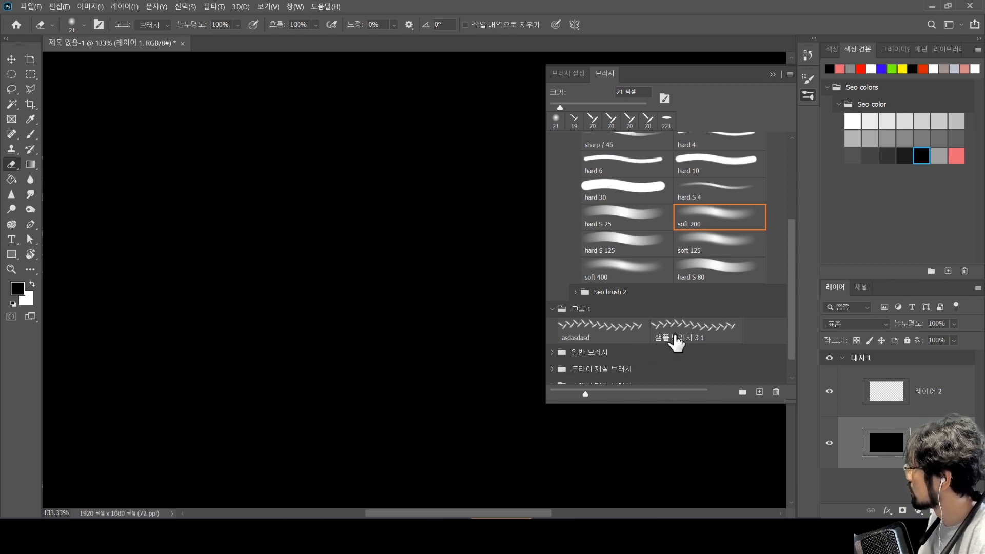
Set the eraser to the 샘플 브러시 3 1 preset at 60 px and erase a winding stitch line, undoing a first trial
{"action": "left_click", "coordinate": [693, 331]}
{"action": "left_click_drag", "start_coordinate": [172, 258], "coordinate": [191, 260]}
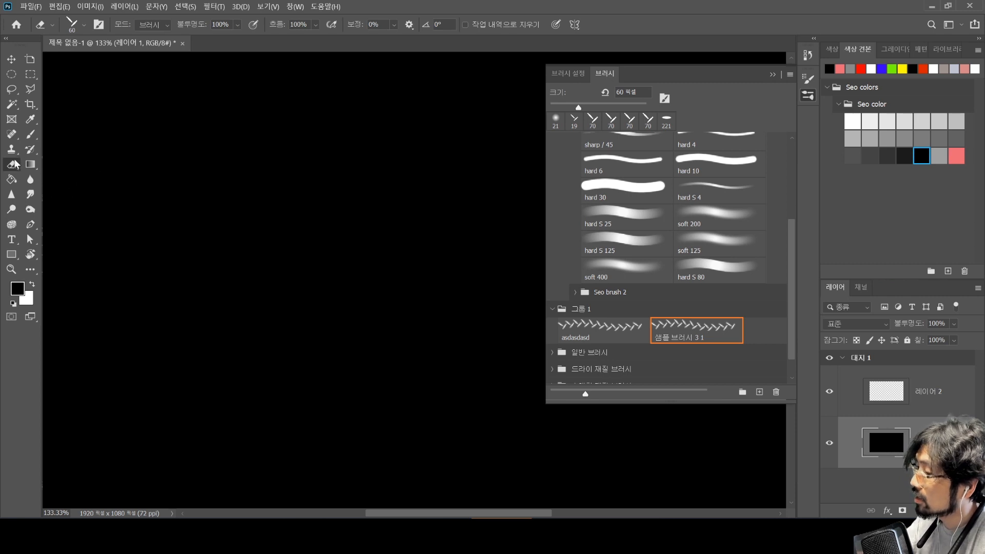
{"action": "mouse_move", "coordinate": [97, 175]}
{"action": "left_mouse_down"}
{"action": "mouse_move", "coordinate": [237, 222]}
{"action": "mouse_move", "coordinate": [386, 323]}
{"action": "mouse_move", "coordinate": [418, 330]}
{"action": "left_mouse_up"}
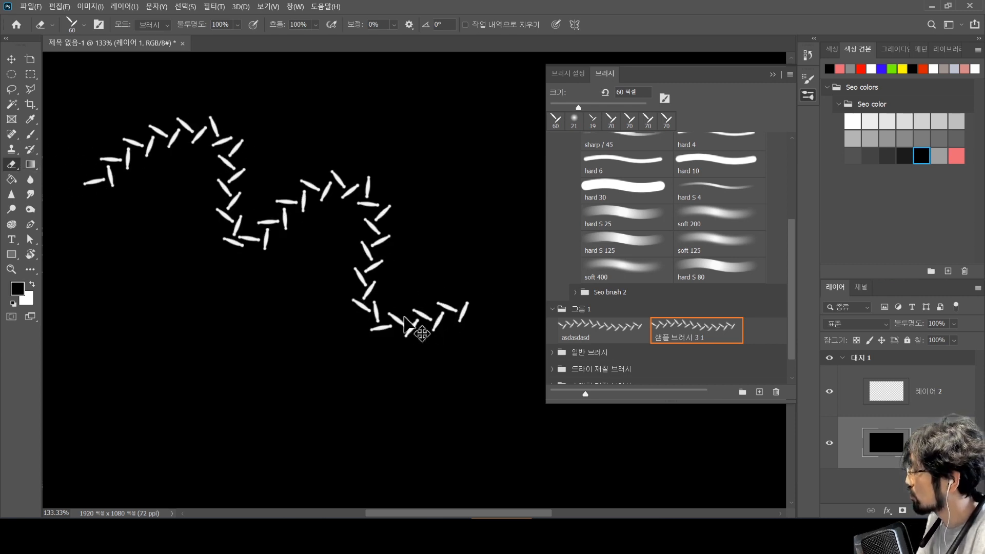
{"action": "key", "text": "ctrl+z"}
{"action": "mouse_move", "coordinate": [86, 231]}
{"action": "left_mouse_down"}
{"action": "mouse_move", "coordinate": [90, 177]}
{"action": "mouse_move", "coordinate": [341, 177]}
{"action": "mouse_move", "coordinate": [349, 189]}
{"action": "left_mouse_up"}
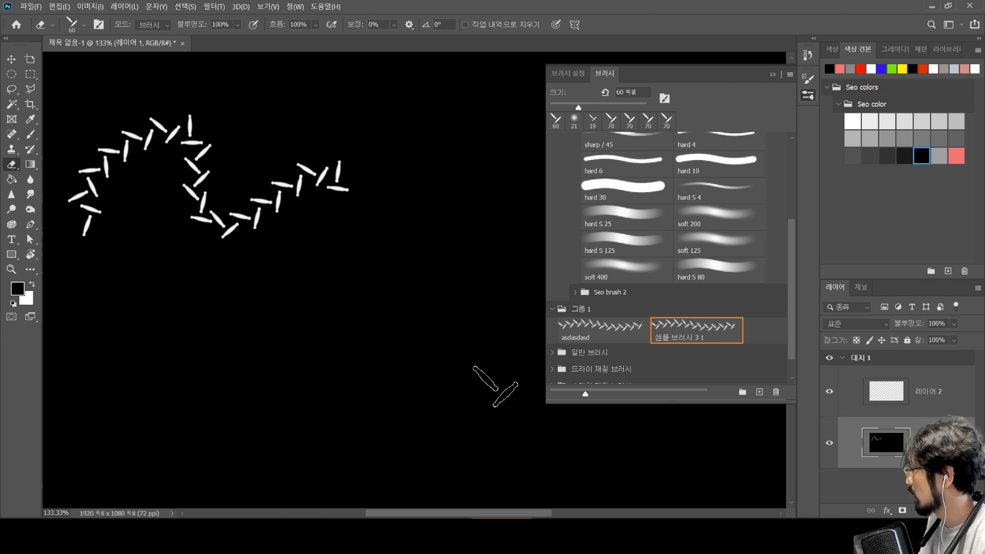
Save the current 60 px eraser as a new brush preset named 샘플 브러시 3 2, including its size and tool settings
{"action": "left_click", "coordinate": [759, 392]}
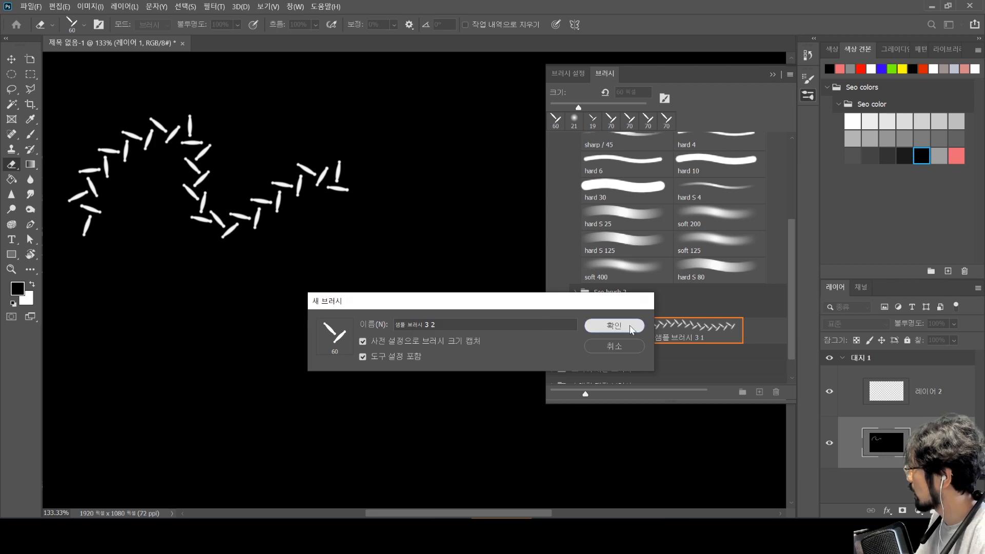
{"action": "left_click", "coordinate": [614, 326]}
Paint with the Brush in the 샘플 브러시 3 1 preset at 51 px: black over the erased stitches, and a dense gray patch
{"action": "left_click", "coordinate": [680, 338]}
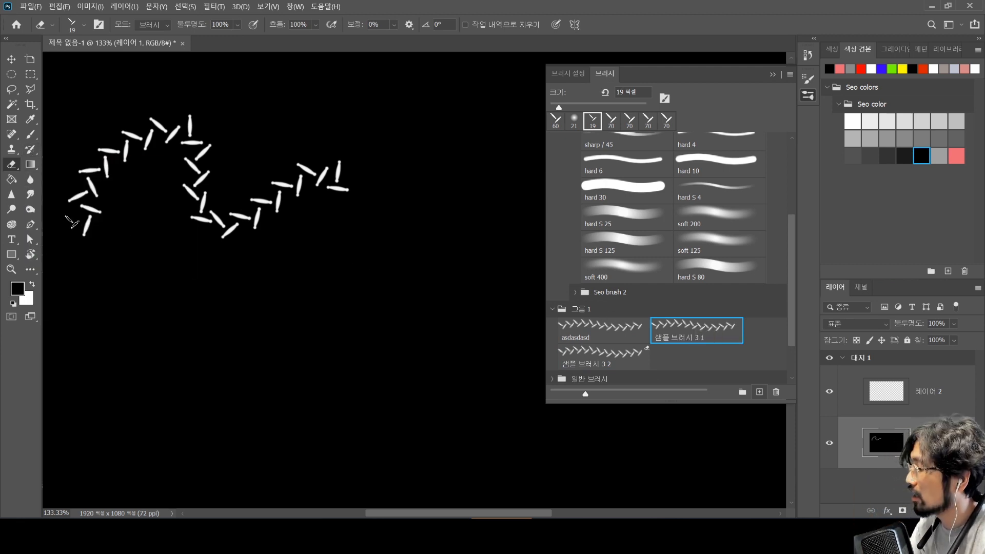
{"action": "left_click", "coordinate": [30, 136]}
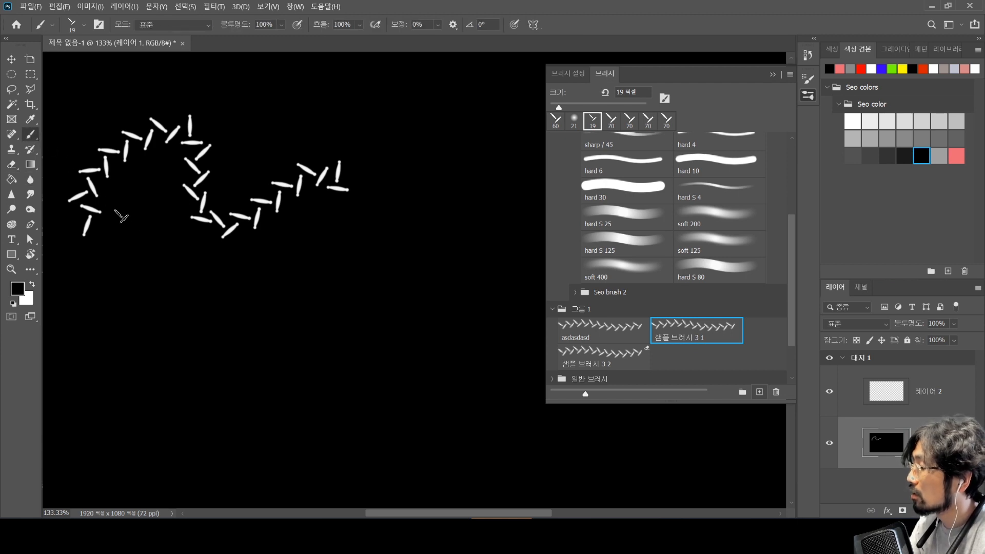
{"action": "right_click", "coordinate": [154, 264], "text": "alt"}
{"action": "mouse_move", "coordinate": [264, 198]}
{"action": "left_mouse_down"}
{"action": "mouse_move", "coordinate": [260, 226]}
{"action": "mouse_move", "coordinate": [352, 172]}
{"action": "mouse_move", "coordinate": [232, 216]}
{"action": "mouse_move", "coordinate": [250, 162]}
{"action": "mouse_move", "coordinate": [211, 134]}
{"action": "mouse_move", "coordinate": [100, 157]}
{"action": "mouse_move", "coordinate": [123, 146]}
{"action": "left_mouse_up"}
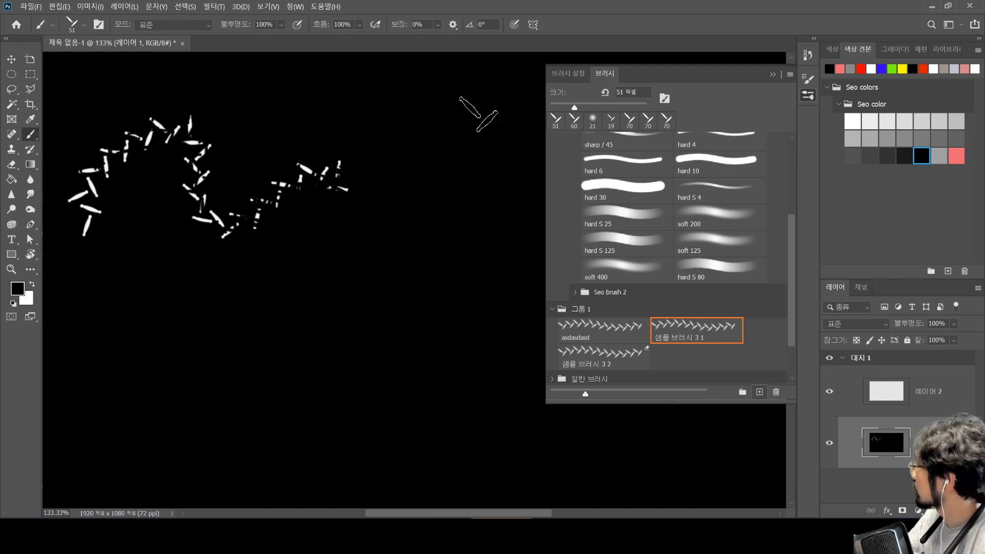
{"action": "left_click", "coordinate": [921, 138]}
{"action": "mouse_move", "coordinate": [163, 312]}
{"action": "left_mouse_down"}
{"action": "mouse_move", "coordinate": [167, 285]}
{"action": "mouse_move", "coordinate": [303, 205]}
{"action": "mouse_move", "coordinate": [162, 200]}
{"action": "mouse_move", "coordinate": [277, 241]}
{"action": "mouse_move", "coordinate": [326, 292]}
{"action": "mouse_move", "coordinate": [288, 318]}
{"action": "mouse_move", "coordinate": [158, 255]}
{"action": "mouse_move", "coordinate": [154, 241]}
{"action": "mouse_move", "coordinate": [310, 308]}
{"action": "mouse_move", "coordinate": [397, 294]}
{"action": "left_mouse_up"}
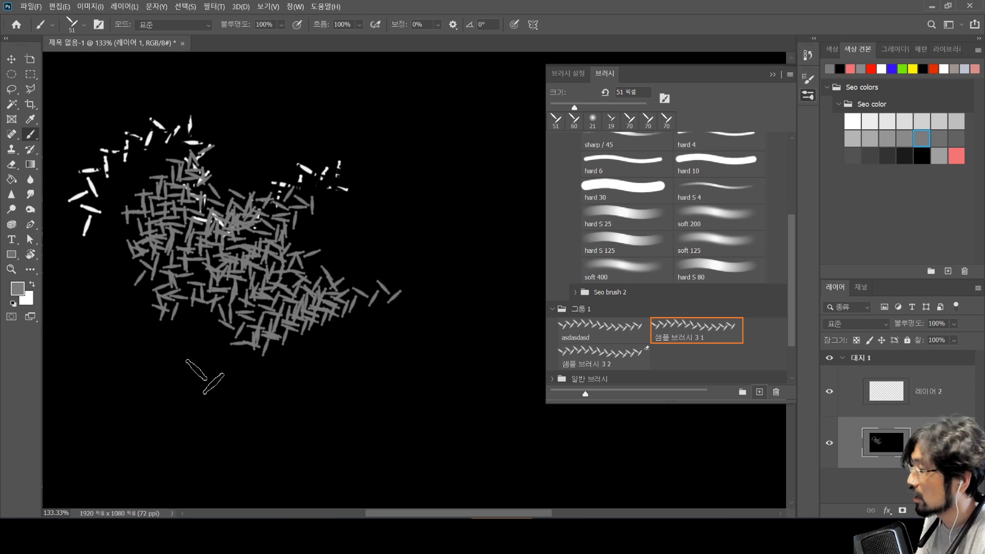
Erase through the gray patch with the 샘플 브러시 3 1 preset at 19 px and with the asdasdasd preset at 70 px
{"action": "left_click", "coordinate": [19, 164]}
{"action": "mouse_move", "coordinate": [221, 292]}
{"action": "left_mouse_down"}
{"action": "mouse_move", "coordinate": [293, 296]}
{"action": "mouse_move", "coordinate": [220, 257]}
{"action": "left_mouse_up"}
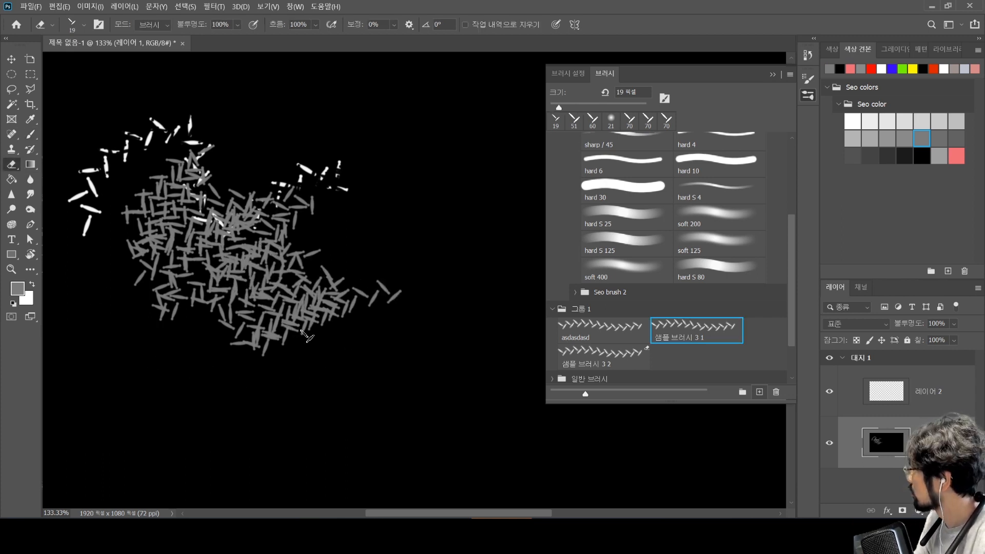
{"action": "mouse_move", "coordinate": [240, 314]}
{"action": "left_mouse_down"}
{"action": "mouse_move", "coordinate": [271, 292]}
{"action": "mouse_move", "coordinate": [225, 299]}
{"action": "mouse_move", "coordinate": [234, 281]}
{"action": "mouse_move", "coordinate": [195, 274]}
{"action": "mouse_move", "coordinate": [176, 248]}
{"action": "mouse_move", "coordinate": [271, 190]}
{"action": "mouse_move", "coordinate": [247, 150]}
{"action": "mouse_move", "coordinate": [247, 210]}
{"action": "left_mouse_up"}
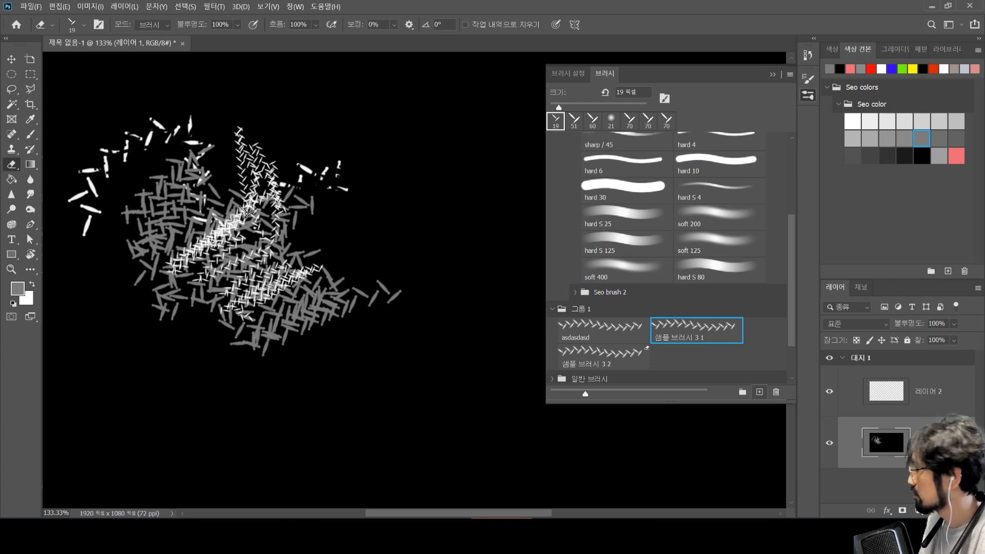
{"action": "left_click", "coordinate": [599, 339]}
{"action": "mouse_move", "coordinate": [308, 253]}
{"action": "left_mouse_down"}
{"action": "mouse_move", "coordinate": [174, 169]}
{"action": "mouse_move", "coordinate": [155, 185]}
{"action": "mouse_move", "coordinate": [238, 246]}
{"action": "left_mouse_up"}
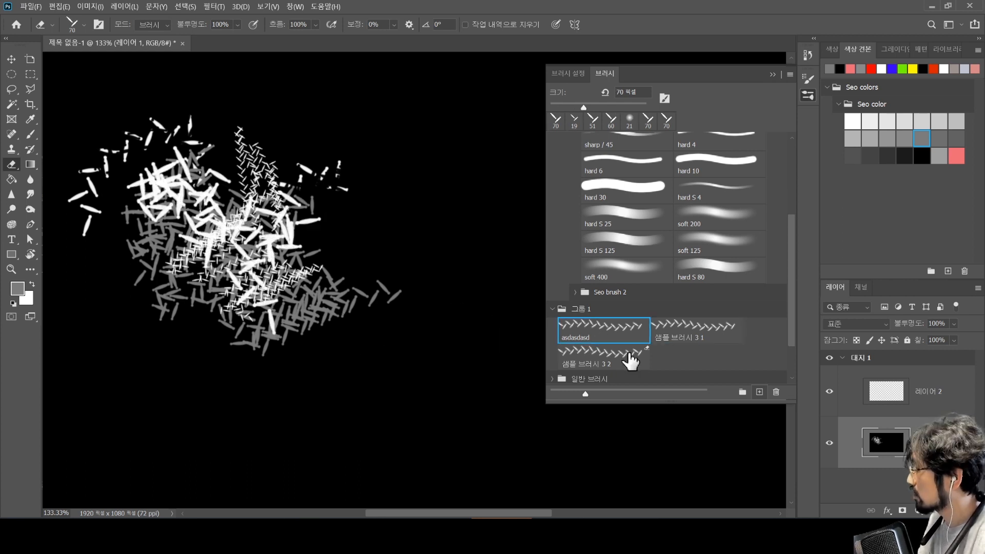
Paint a looping gray Brush stroke beside the patch and erase across the drawing with the 샘플 브러시 3 2 preset at 60 px
{"action": "left_click", "coordinate": [31, 134]}
{"action": "mouse_move", "coordinate": [290, 134]}
{"action": "left_mouse_down"}
{"action": "mouse_move", "coordinate": [446, 210]}
{"action": "mouse_move", "coordinate": [450, 345]}
{"action": "mouse_move", "coordinate": [380, 336]}
{"action": "mouse_move", "coordinate": [340, 378]}
{"action": "mouse_move", "coordinate": [420, 380]}
{"action": "left_mouse_up"}
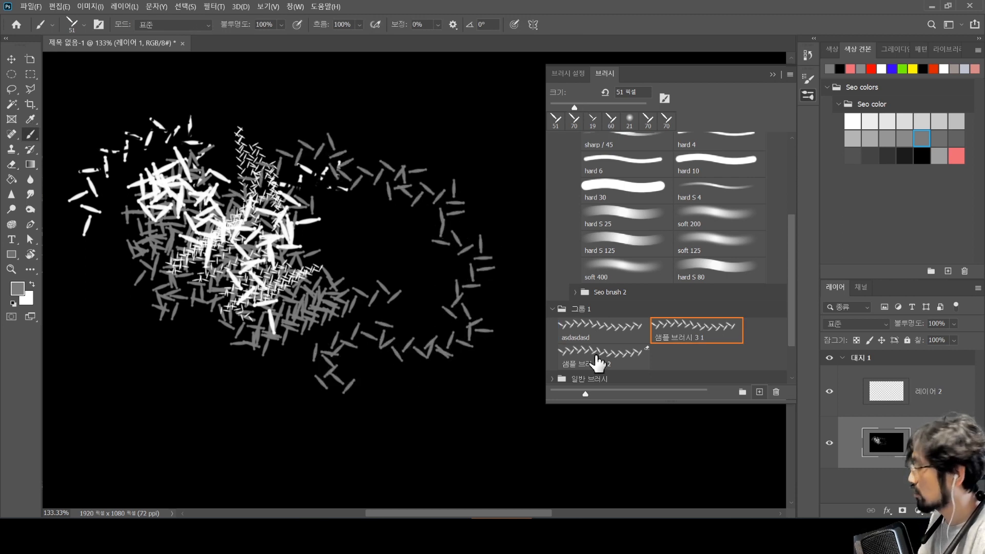
{"action": "left_click", "coordinate": [608, 359]}
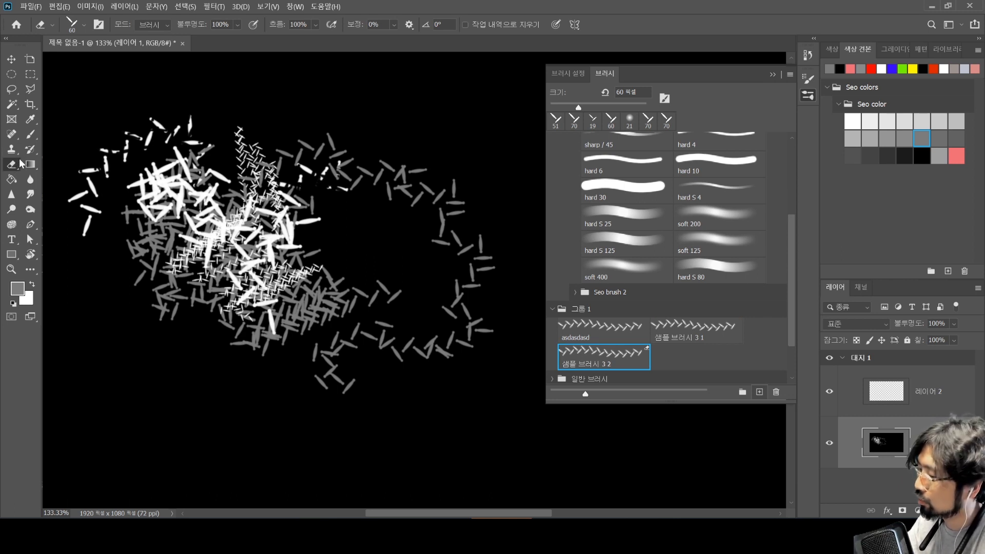
{"action": "mouse_move", "coordinate": [92, 270]}
{"action": "left_mouse_down"}
{"action": "mouse_move", "coordinate": [159, 288]}
{"action": "mouse_move", "coordinate": [291, 293]}
{"action": "mouse_move", "coordinate": [421, 228]}
{"action": "mouse_move", "coordinate": [243, 345]}
{"action": "mouse_move", "coordinate": [158, 266]}
{"action": "mouse_move", "coordinate": [303, 335]}
{"action": "mouse_move", "coordinate": [219, 294]}
{"action": "left_mouse_up"}
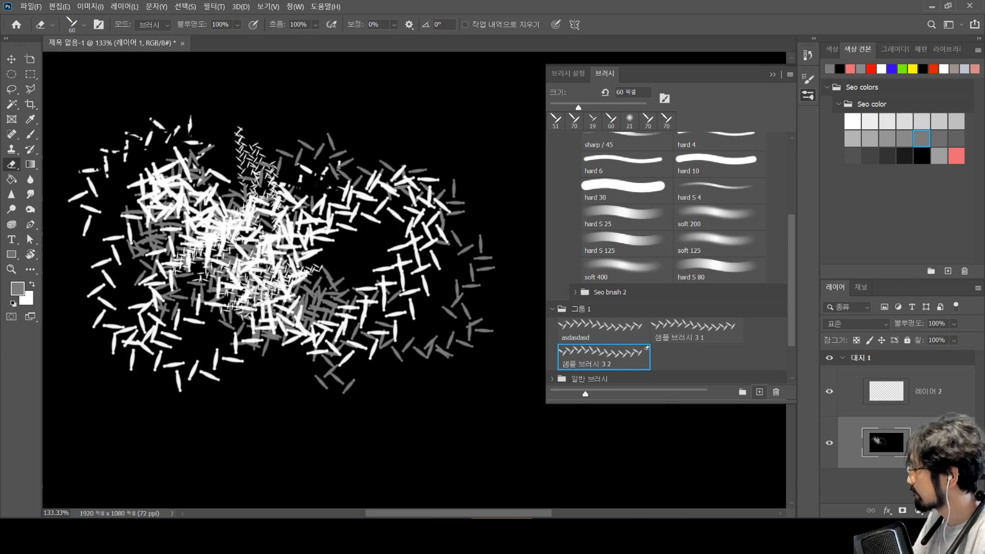
Undo the test painting and erasing as well as the black fill, back to the pink stitch strokes on white
{"action": "key", "text": "ctrl+z"}
{"action": "key", "text": "ctrl+z"}
{"action": "key", "text": "ctrl+z"}
{"action": "key", "text": "ctrl+z"}
{"action": "key", "text": "ctrl+z"}
{"action": "key", "text": "ctrl+z"}
{"action": "key", "text": "ctrl+z"}
{"action": "key", "text": "ctrl+z"}
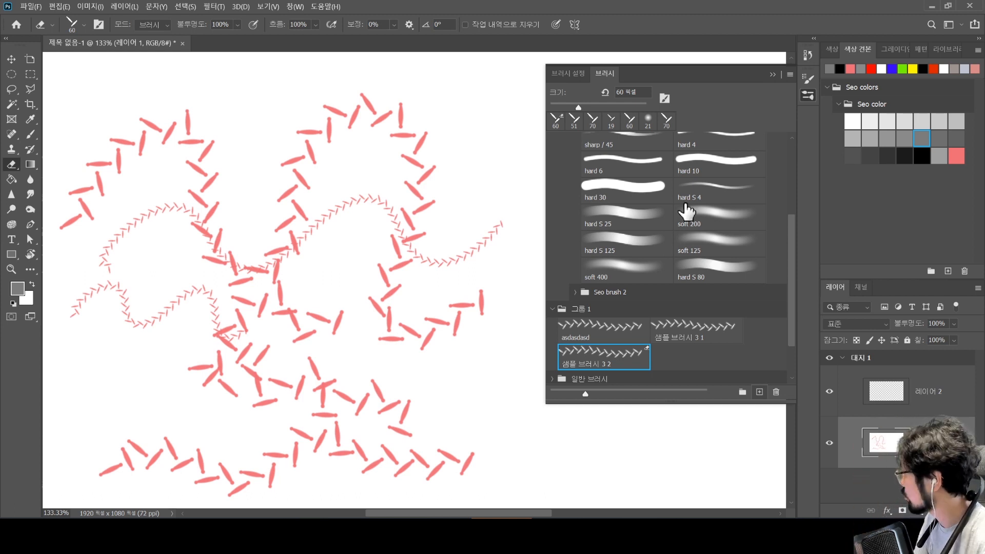
Select all presets in the 그룹 1 brush group, from asdasdasd through 샘플 브러시 3 2
{"action": "scroll", "coordinate": [644, 295], "scroll_direction": "down", "scroll_amount": 2}
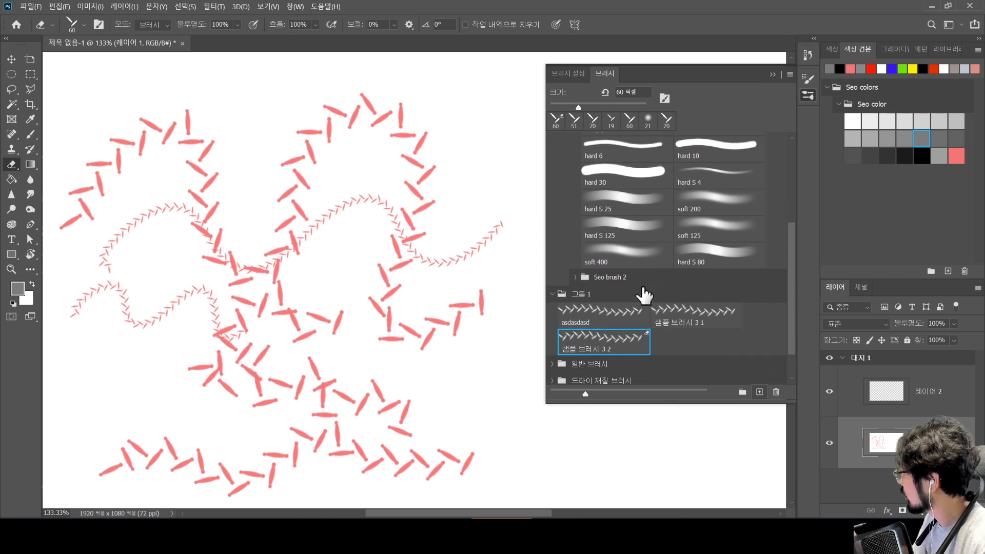
{"action": "left_click", "coordinate": [596, 295]}
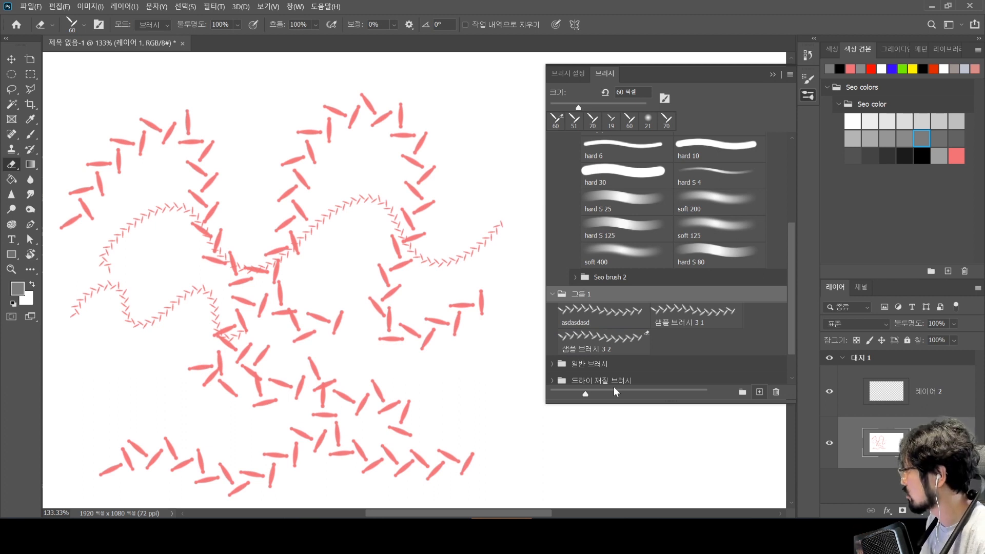
{"action": "left_click", "coordinate": [638, 326]}
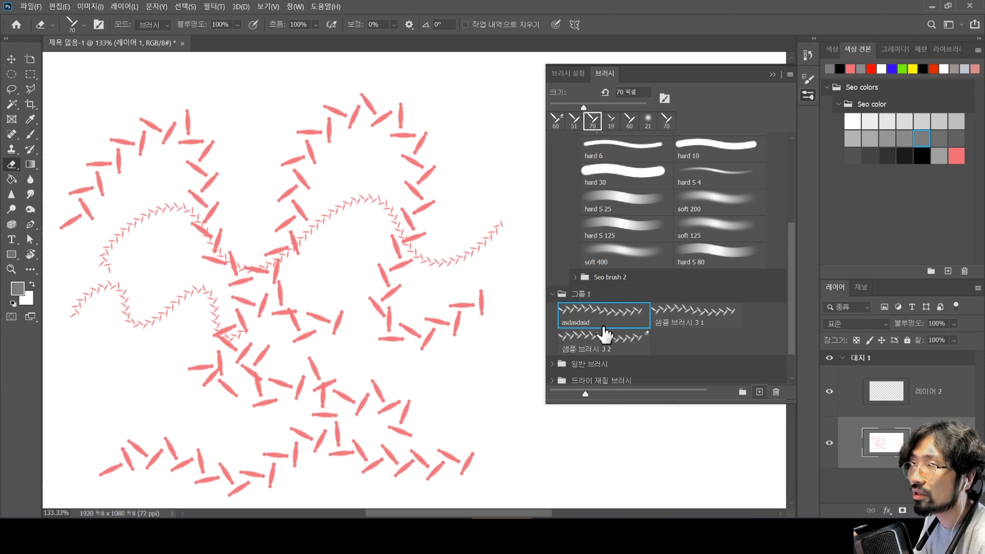
{"action": "left_click", "coordinate": [628, 349], "text": "shift"}
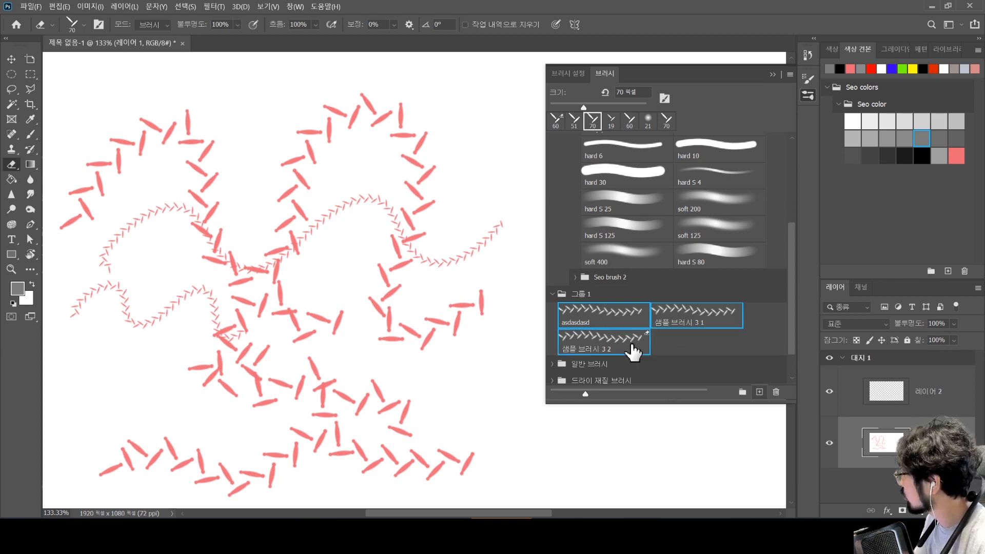
Select the brushes from hard 6 through hard S 80, open the export dialog for the selected brushes, and cancel it
{"action": "left_click", "coordinate": [628, 148]}
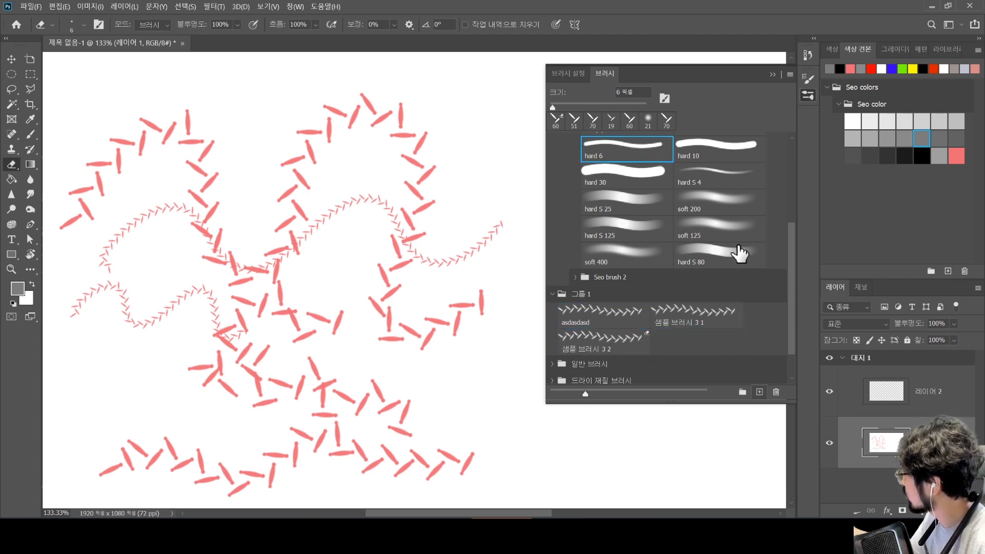
{"action": "left_click", "coordinate": [734, 257], "text": "shift"}
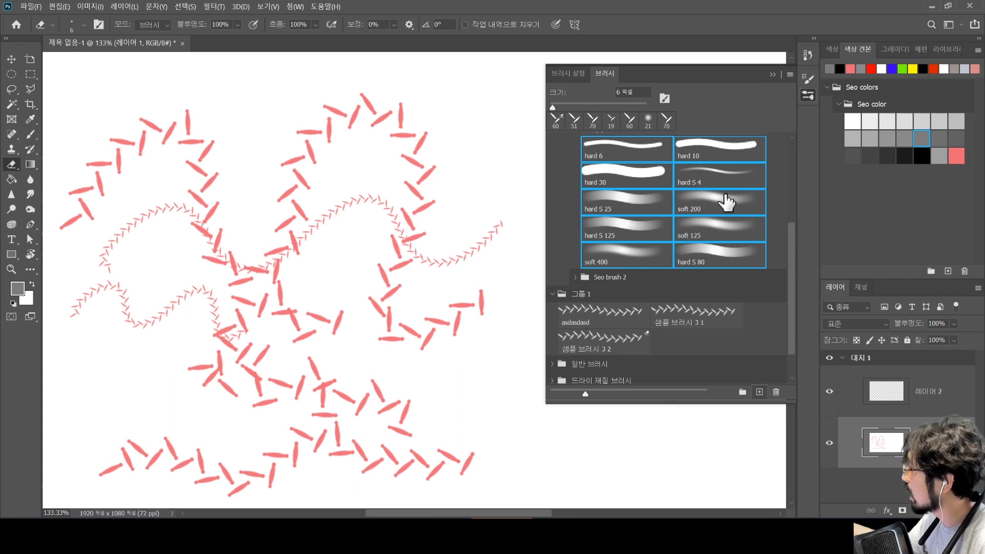
{"action": "right_click", "coordinate": [747, 167]}
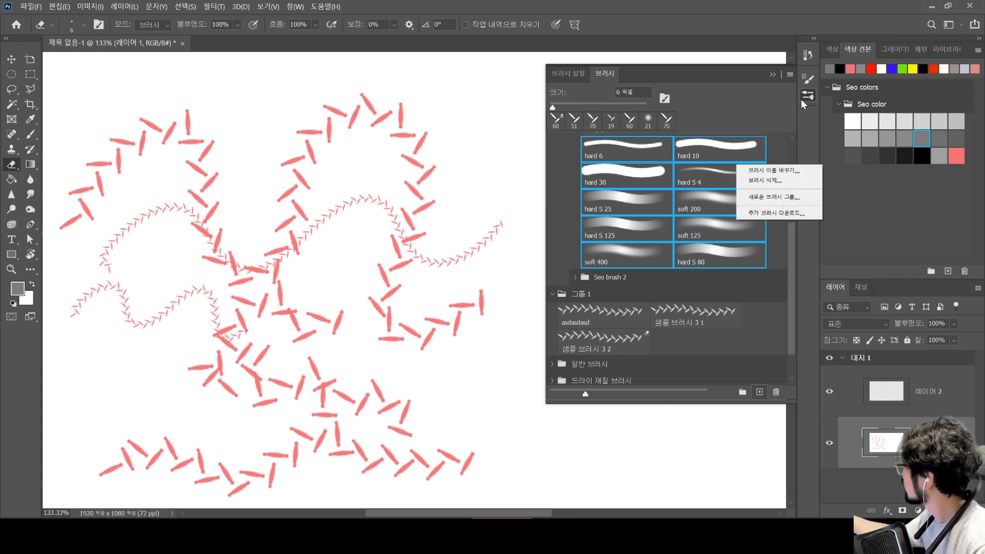
{"action": "left_click", "coordinate": [789, 75]}
{"action": "left_click", "coordinate": [789, 75]}
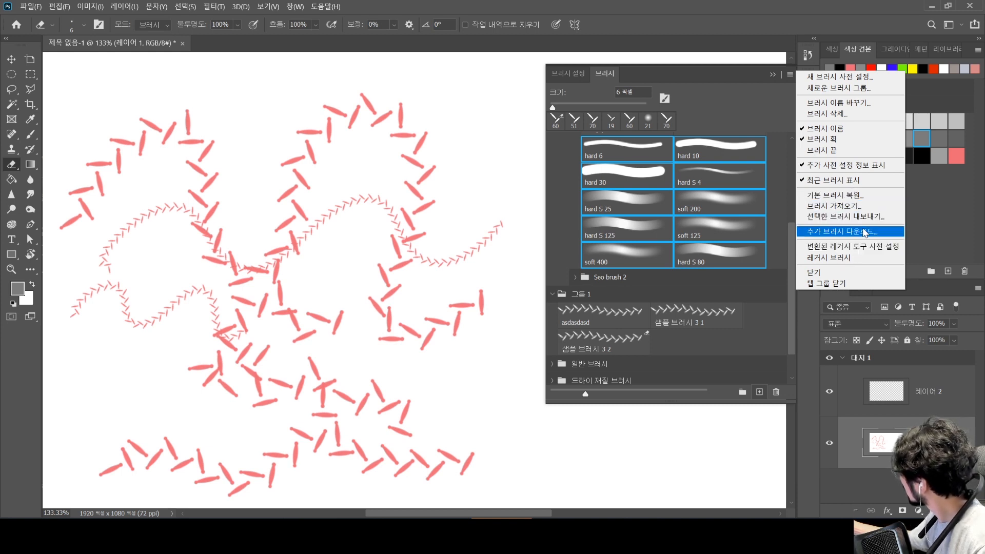
{"action": "left_click", "coordinate": [872, 218]}
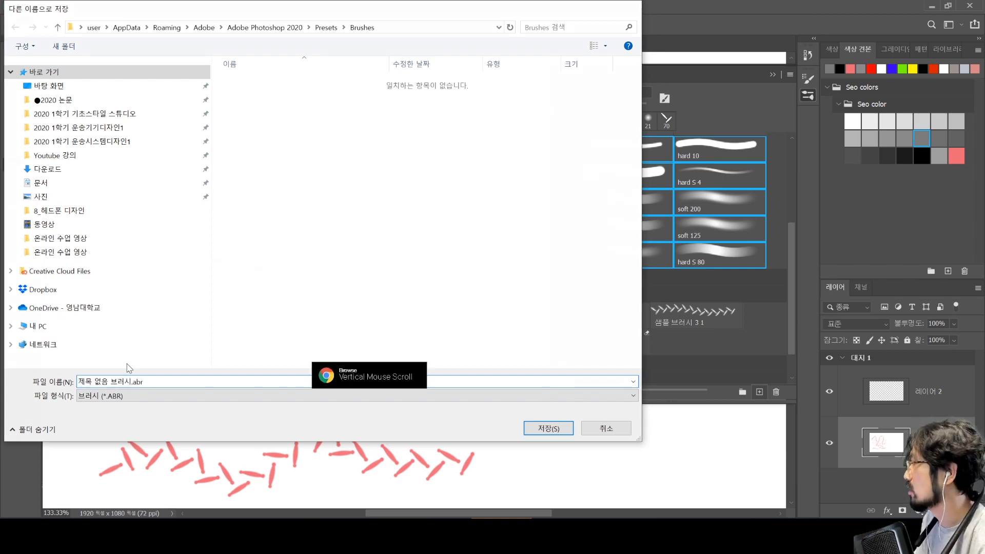
{"action": "key", "text": "Escape"}
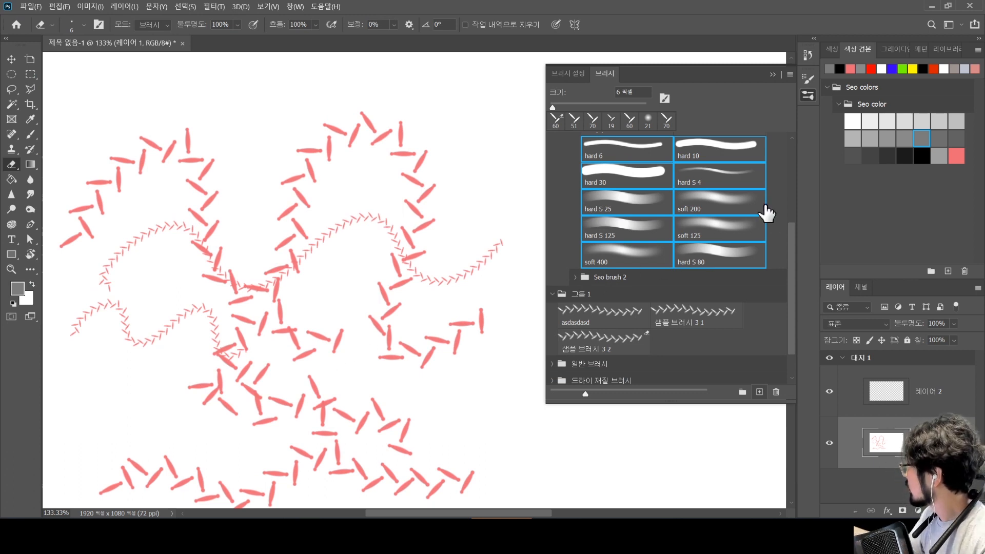
Hide the layer with the pink strokes, make 레이어 2 the active layer, and switch to the Brush tool
{"action": "left_click_drag", "start_coordinate": [788, 262], "coordinate": [790, 188]}
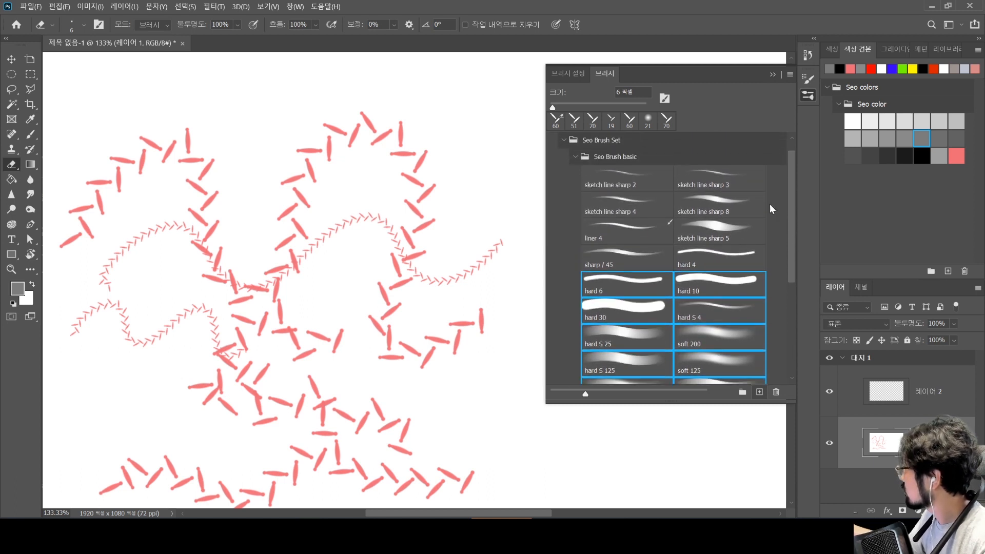
{"action": "left_click", "coordinate": [829, 443]}
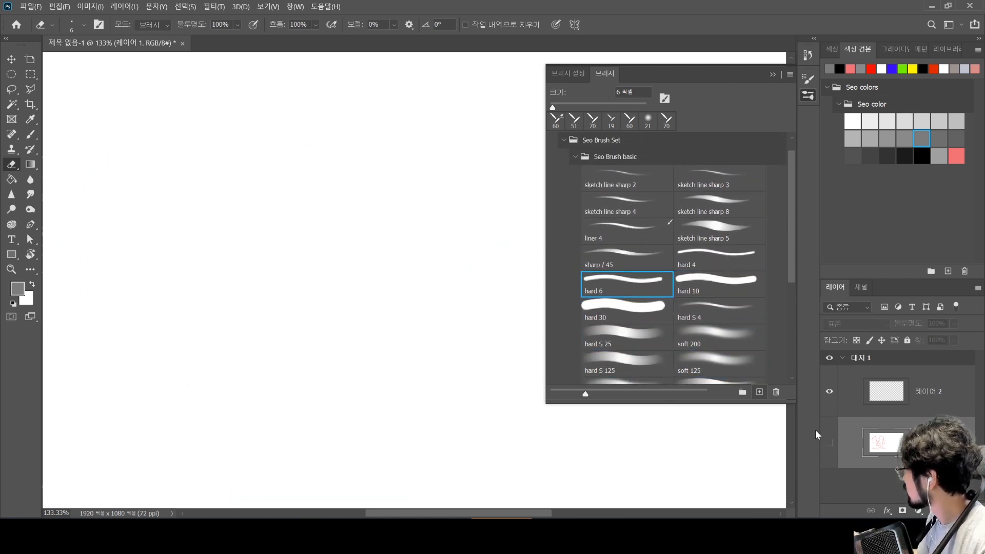
{"action": "left_click", "coordinate": [619, 184]}
{"action": "left_click", "coordinate": [677, 177]}
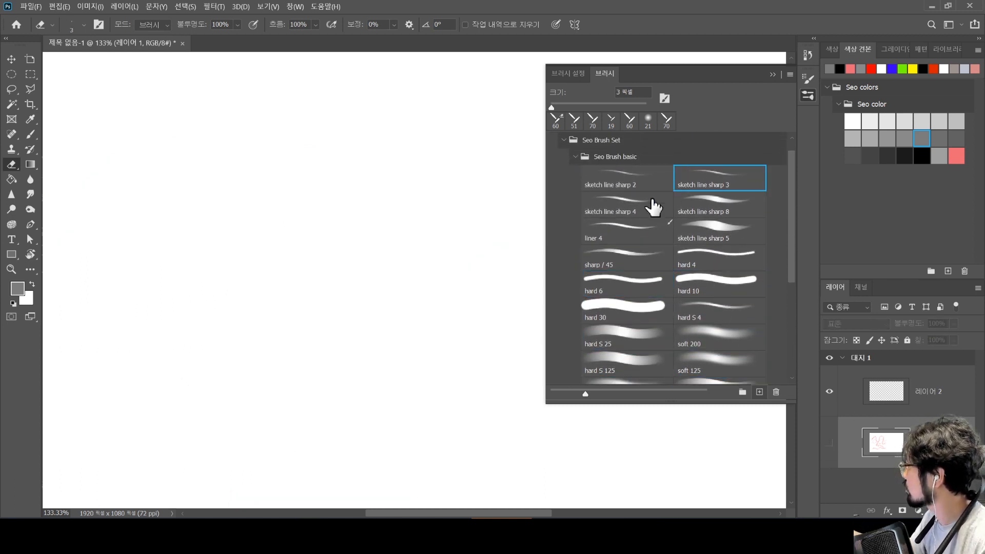
{"action": "left_click", "coordinate": [163, 266]}
{"action": "key", "text": "Return"}
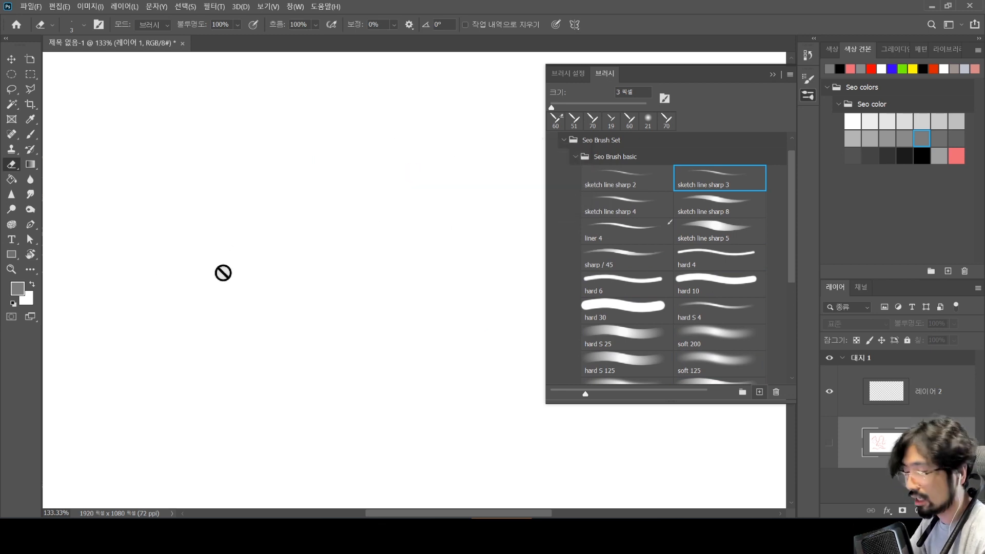
{"action": "left_click", "coordinate": [913, 395]}
{"action": "key", "text": "b"}
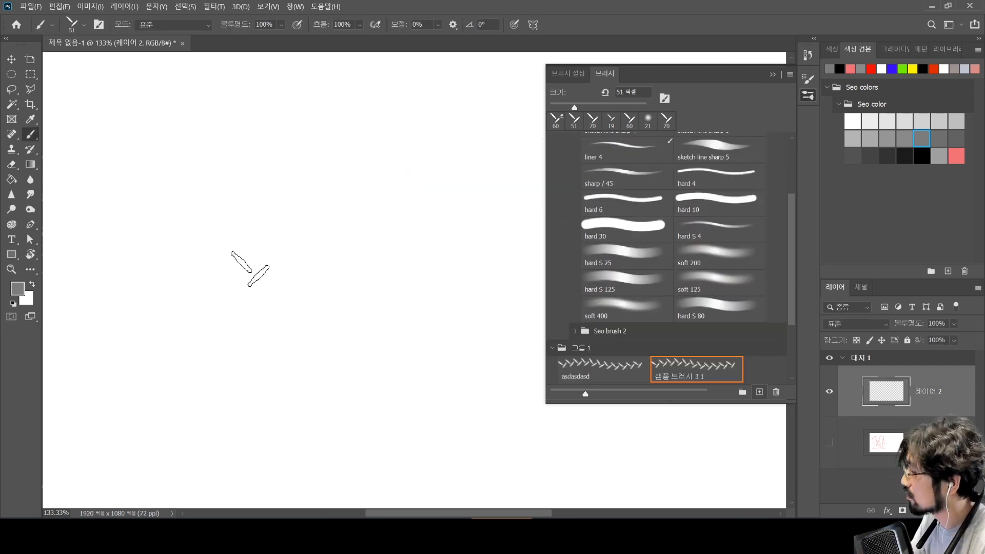
Set the brush to the sketch line sharp 3 preset at 8 px, undoing the trial strokes
{"action": "left_click", "coordinate": [790, 160]}
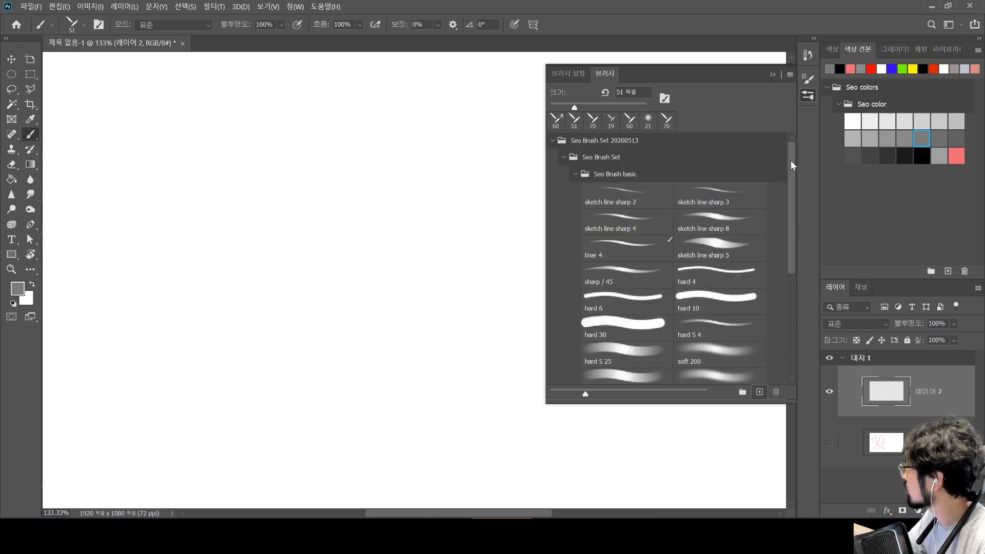
{"action": "left_click", "coordinate": [731, 192]}
{"action": "mouse_move", "coordinate": [138, 233]}
{"action": "left_mouse_down"}
{"action": "mouse_move", "coordinate": [189, 236]}
{"action": "mouse_move", "coordinate": [277, 200]}
{"action": "left_mouse_up"}
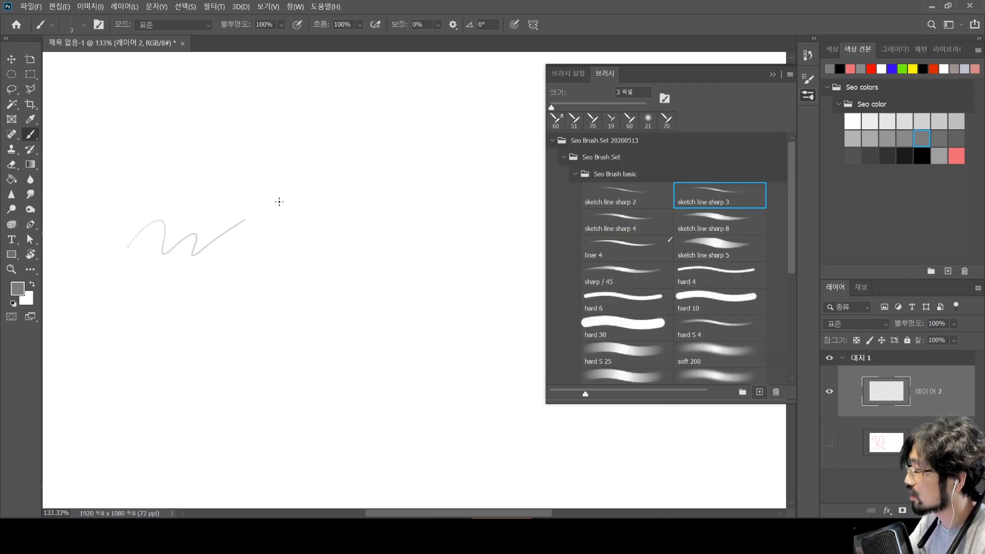
{"action": "key", "text": "ctrl+z"}
{"action": "right_click", "coordinate": [238, 248], "text": "alt"}
{"action": "left_click_drag", "start_coordinate": [248, 252], "coordinate": [239, 254]}
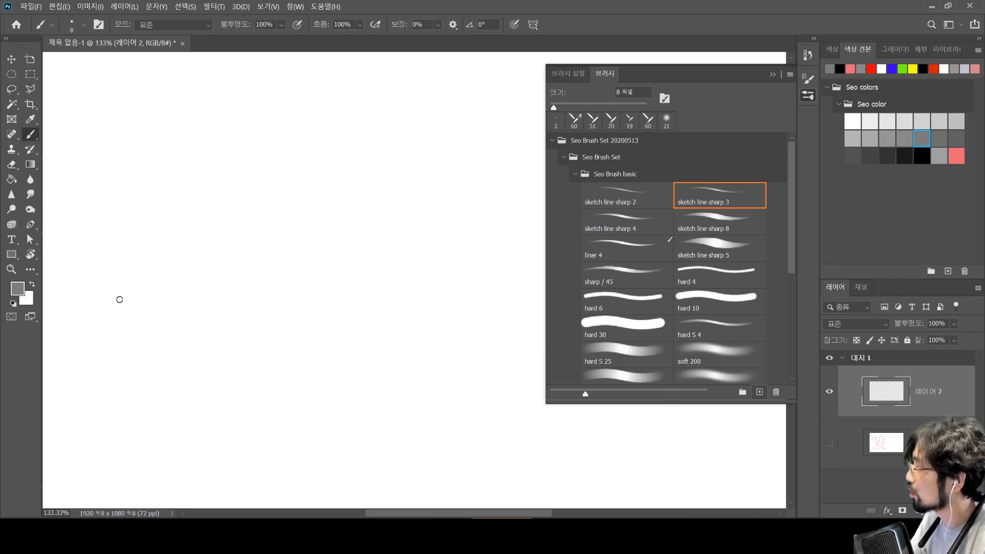
{"action": "mouse_move", "coordinate": [89, 254]}
{"action": "left_mouse_down"}
{"action": "mouse_move", "coordinate": [137, 187]}
{"action": "mouse_move", "coordinate": [288, 150]}
{"action": "mouse_move", "coordinate": [137, 281]}
{"action": "left_mouse_up"}
{"action": "key", "text": "ctrl+z"}
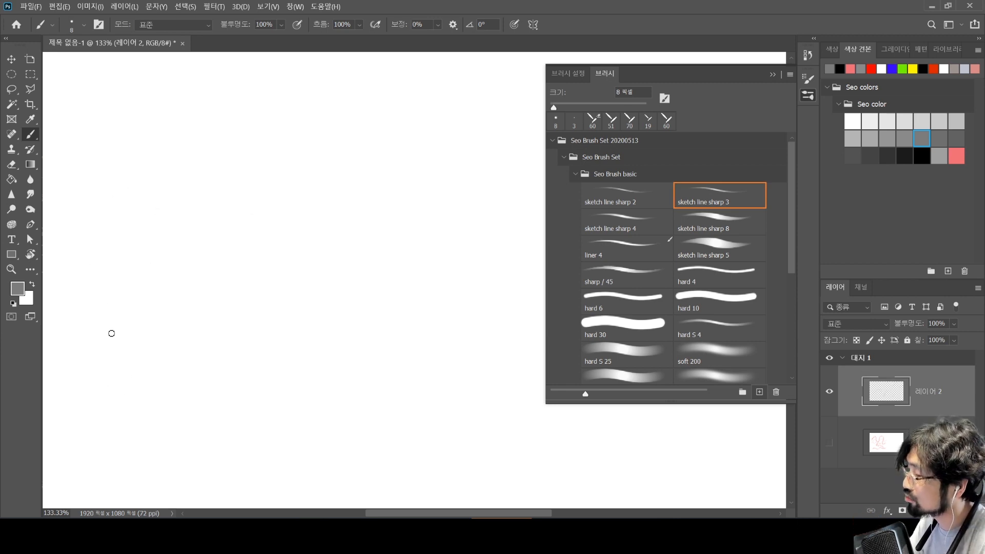
Sketch a car's side silhouette in gray with a long ground line, a narrow ellipse at one end, an arched roof and a sloping hood
{"action": "mouse_move", "coordinate": [107, 319]}
{"action": "left_mouse_down"}
{"action": "mouse_move", "coordinate": [101, 237]}
{"action": "mouse_move", "coordinate": [74, 353]}
{"action": "mouse_move", "coordinate": [81, 324]}
{"action": "mouse_move", "coordinate": [282, 321]}
{"action": "mouse_move", "coordinate": [93, 325]}
{"action": "mouse_move", "coordinate": [276, 329]}
{"action": "mouse_move", "coordinate": [283, 320]}
{"action": "mouse_move", "coordinate": [116, 320]}
{"action": "mouse_move", "coordinate": [367, 326]}
{"action": "left_mouse_up"}
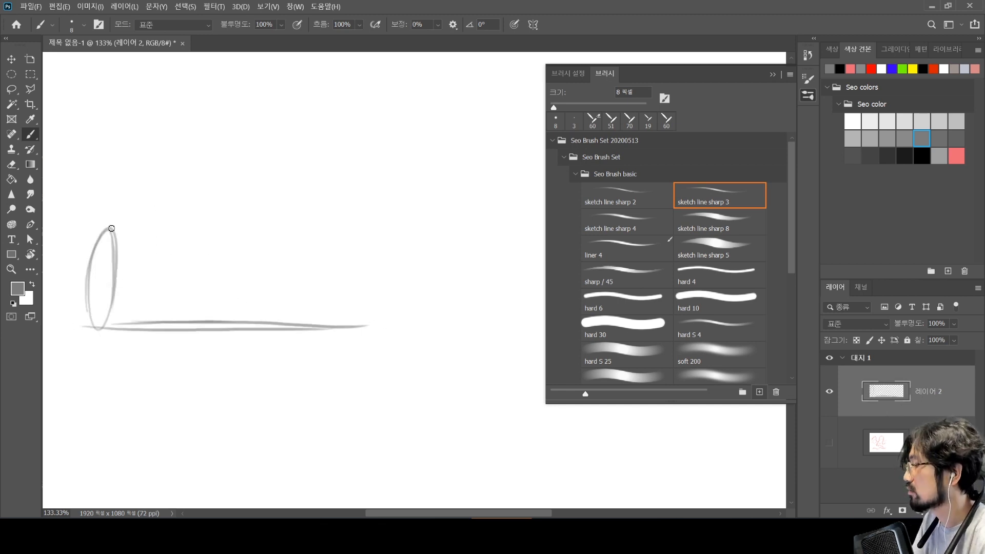
{"action": "left_click_drag", "start_coordinate": [93, 232], "coordinate": [169, 191]}
{"action": "left_click_drag", "start_coordinate": [131, 219], "coordinate": [254, 186]}
{"action": "mouse_move", "coordinate": [154, 194]}
{"action": "left_mouse_down"}
{"action": "mouse_move", "coordinate": [271, 192]}
{"action": "mouse_move", "coordinate": [320, 206]}
{"action": "left_mouse_up"}
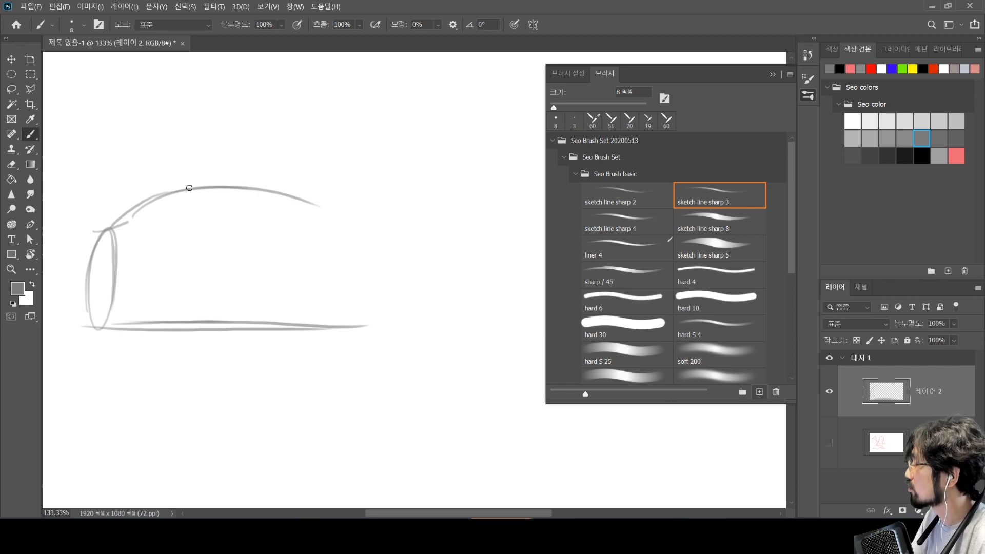
{"action": "left_click_drag", "start_coordinate": [189, 188], "coordinate": [400, 217]}
{"action": "mouse_move", "coordinate": [313, 205]}
{"action": "left_mouse_down"}
{"action": "mouse_move", "coordinate": [515, 252]}
{"action": "mouse_move", "coordinate": [522, 295]}
{"action": "left_mouse_up"}
{"action": "left_click_drag", "start_coordinate": [303, 323], "coordinate": [516, 327]}
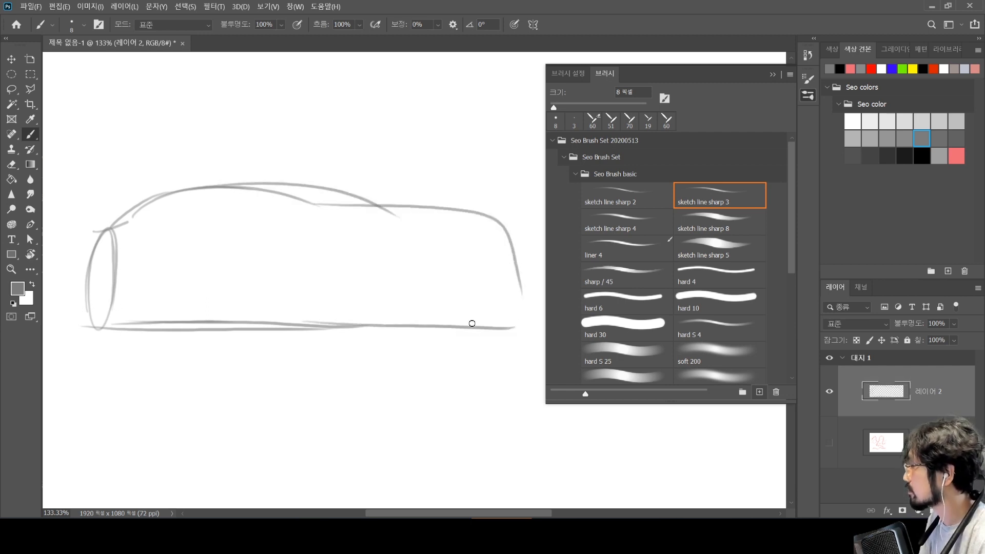
Sketch a tall wheel-arch loop over the car's ground line, and add long strokes extending the roofline and the ground line
{"action": "mouse_move", "coordinate": [266, 246]}
{"action": "left_mouse_down"}
{"action": "mouse_move", "coordinate": [259, 326]}
{"action": "mouse_move", "coordinate": [316, 317]}
{"action": "left_mouse_up"}
{"action": "left_click_drag", "start_coordinate": [259, 306], "coordinate": [308, 348]}
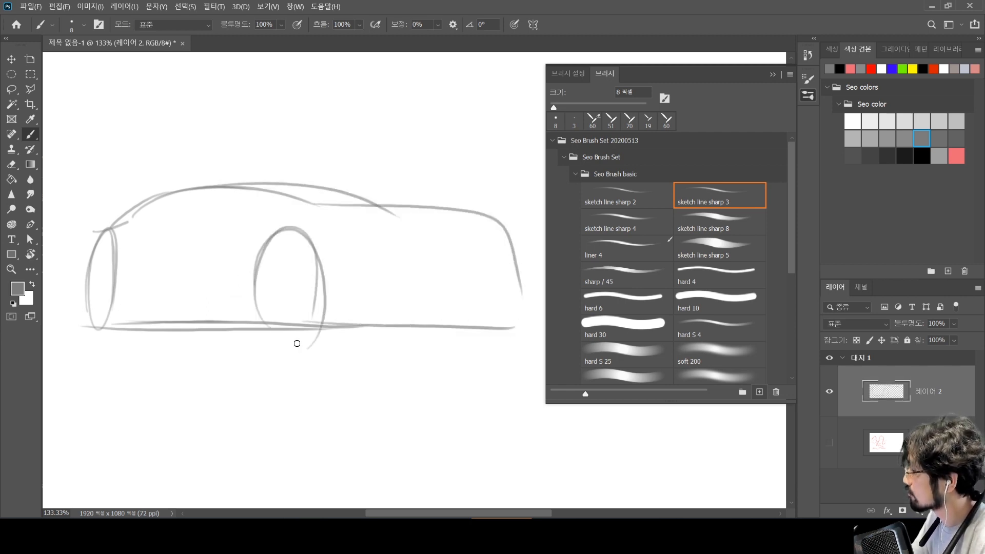
{"action": "mouse_move", "coordinate": [277, 187]}
{"action": "left_mouse_down"}
{"action": "mouse_move", "coordinate": [389, 194]}
{"action": "mouse_move", "coordinate": [545, 253]}
{"action": "left_mouse_up"}
{"action": "left_click_drag", "start_coordinate": [334, 322], "coordinate": [545, 325]}
Undo all the car sketch strokes until the layer is empty
{"action": "key", "text": "ctrl+z"}
{"action": "key", "text": "ctrl+z"}
{"action": "key", "text": "ctrl+z"}
{"action": "key", "text": "ctrl+z"}
{"action": "key", "text": "ctrl+z"}
{"action": "key", "text": "ctrl+z"}
{"action": "key", "text": "ctrl+z"}
{"action": "key", "text": "ctrl+z"}
{"action": "key", "text": "ctrl+z"}
{"action": "key", "text": "ctrl+z"}
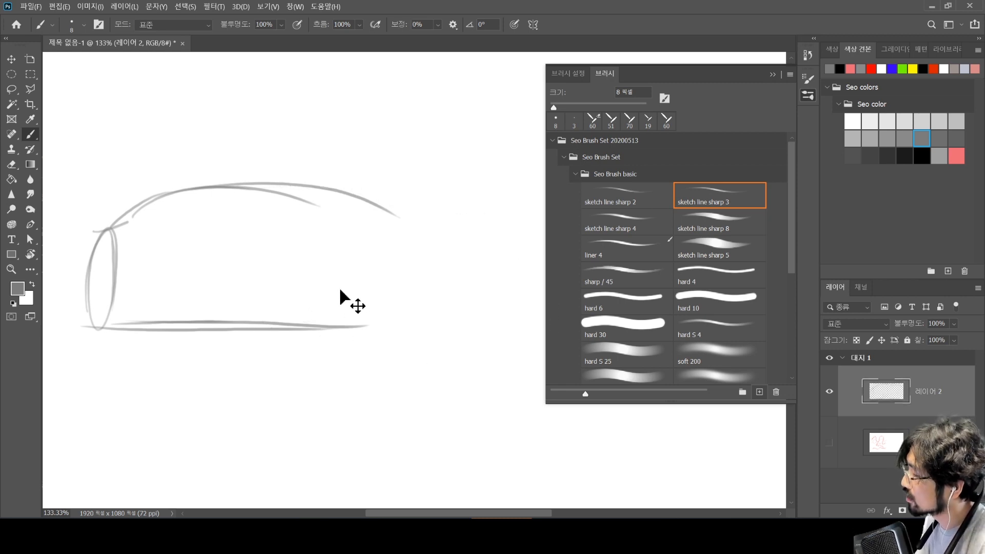
{"action": "key", "text": "ctrl+z"}
{"action": "key", "text": "ctrl+z"}
{"action": "key", "text": "ctrl+z"}
{"action": "key", "text": "ctrl+z"}
{"action": "key", "text": "ctrl+z"}
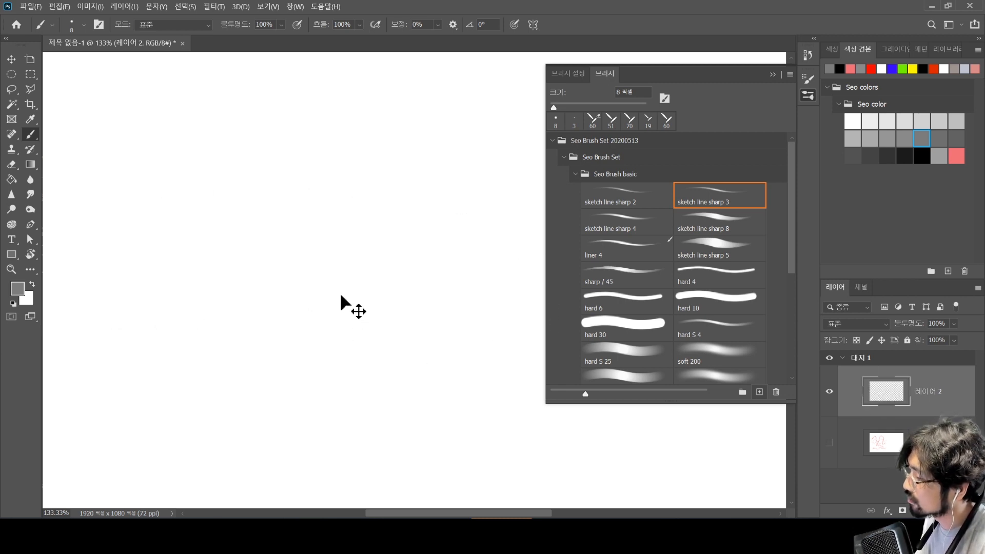
Sketch the top face of a box in two-point perspective with thin gray lines, reinforcing its front right and back edges
{"action": "mouse_move", "coordinate": [246, 190]}
{"action": "left_mouse_down"}
{"action": "mouse_move", "coordinate": [90, 258]}
{"action": "mouse_move", "coordinate": [100, 252]}
{"action": "mouse_move", "coordinate": [229, 319]}
{"action": "left_mouse_up"}
{"action": "mouse_move", "coordinate": [93, 258]}
{"action": "left_mouse_down"}
{"action": "mouse_move", "coordinate": [228, 320]}
{"action": "mouse_move", "coordinate": [390, 231]}
{"action": "left_mouse_up"}
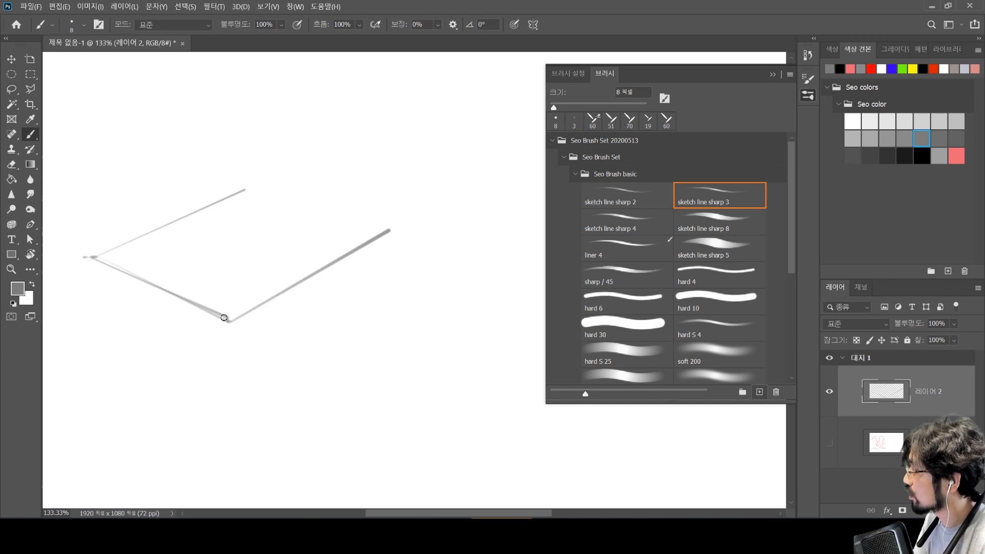
{"action": "left_click_drag", "start_coordinate": [228, 320], "coordinate": [395, 233]}
{"action": "left_click_drag", "start_coordinate": [238, 188], "coordinate": [387, 230]}
{"action": "left_click_drag", "start_coordinate": [335, 212], "coordinate": [391, 239]}
Draw the box's vertical and lower edges to complete both side faces, and hatch the right face's upper near corner
{"action": "mouse_move", "coordinate": [228, 314]}
{"action": "left_mouse_down"}
{"action": "mouse_move", "coordinate": [382, 247]}
{"action": "mouse_move", "coordinate": [232, 458]}
{"action": "left_mouse_up"}
{"action": "left_click_drag", "start_coordinate": [233, 458], "coordinate": [380, 343]}
{"action": "left_click_drag", "start_coordinate": [392, 242], "coordinate": [386, 343]}
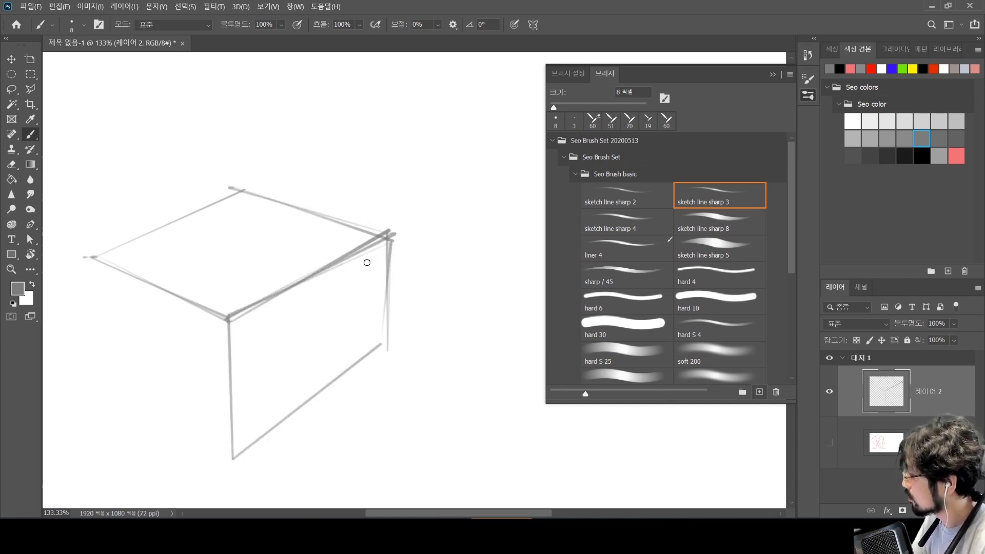
{"action": "left_click_drag", "start_coordinate": [96, 365], "coordinate": [233, 458]}
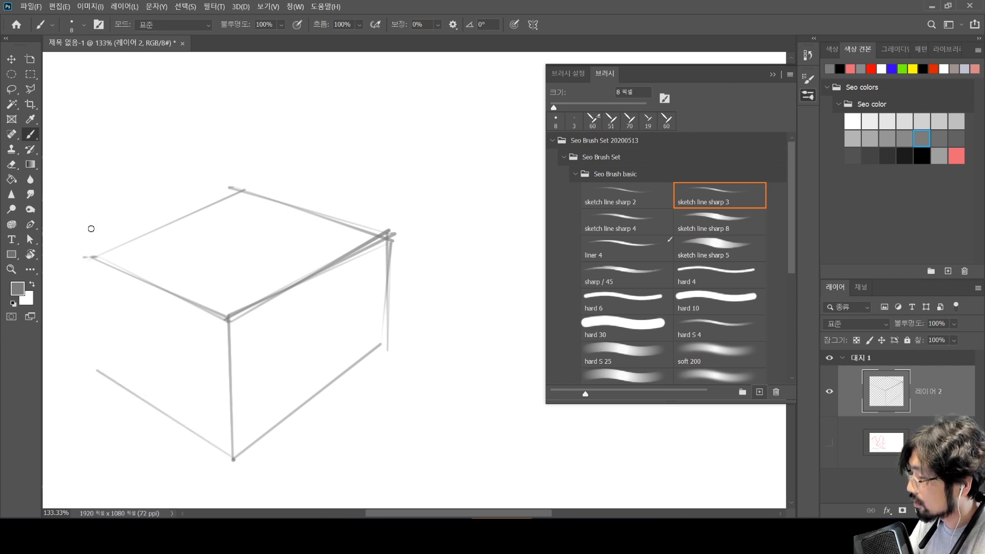
{"action": "mouse_move", "coordinate": [91, 254]}
{"action": "left_mouse_down"}
{"action": "mouse_move", "coordinate": [95, 367]}
{"action": "mouse_move", "coordinate": [92, 260]}
{"action": "mouse_move", "coordinate": [95, 336]}
{"action": "left_mouse_up"}
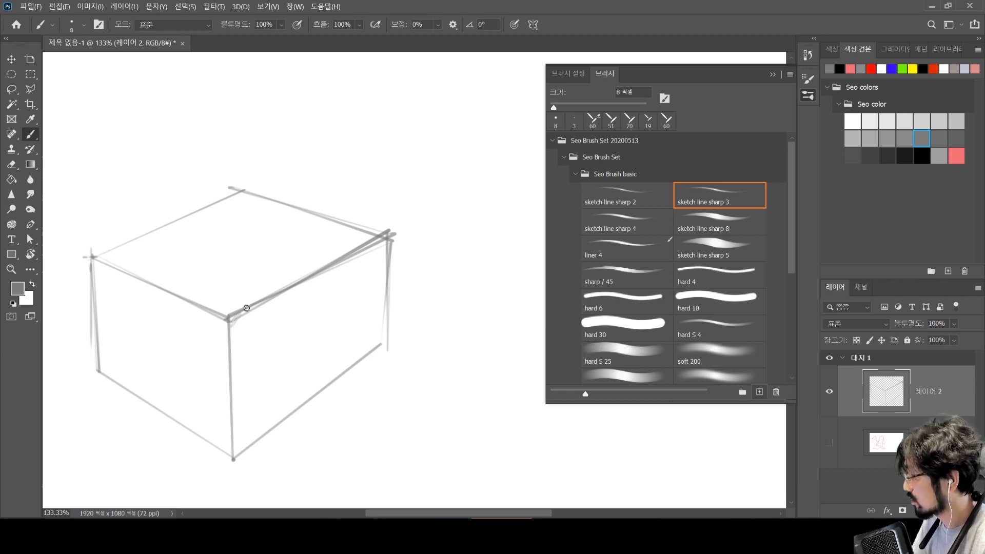
{"action": "mouse_move", "coordinate": [247, 308]}
{"action": "left_mouse_down"}
{"action": "mouse_move", "coordinate": [282, 284]}
{"action": "mouse_move", "coordinate": [234, 382]}
{"action": "left_mouse_up"}
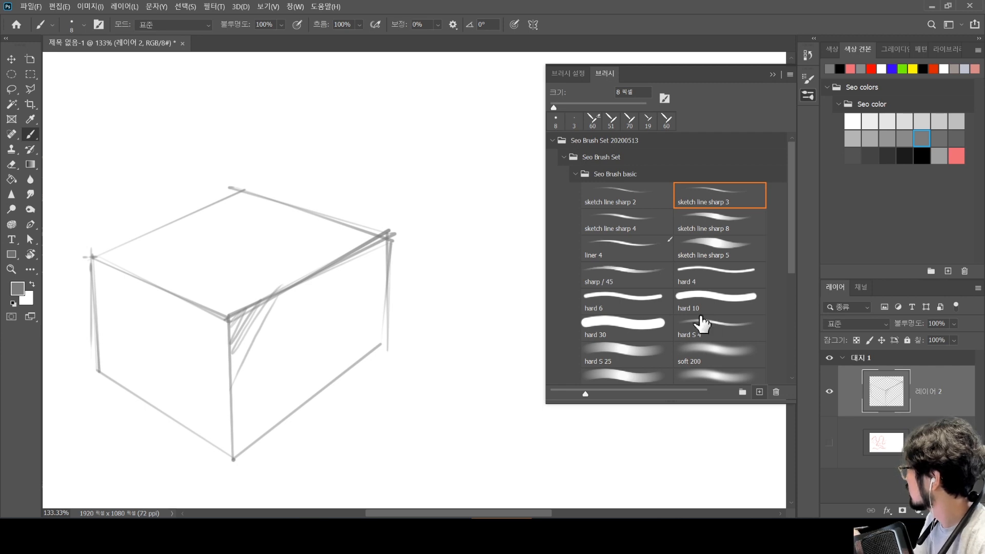
Choose the hard 30 brush preset at 74 px, try a fill over the box's right face on the sketch layer, and undo it
{"action": "left_click", "coordinate": [647, 328]}
{"action": "mouse_move", "coordinate": [286, 355]}
{"action": "left_mouse_down"}
{"action": "mouse_move", "coordinate": [308, 354]}
{"action": "mouse_move", "coordinate": [330, 269]}
{"action": "mouse_move", "coordinate": [345, 286]}
{"action": "mouse_move", "coordinate": [402, 301]}
{"action": "mouse_move", "coordinate": [445, 297]}
{"action": "left_mouse_up"}
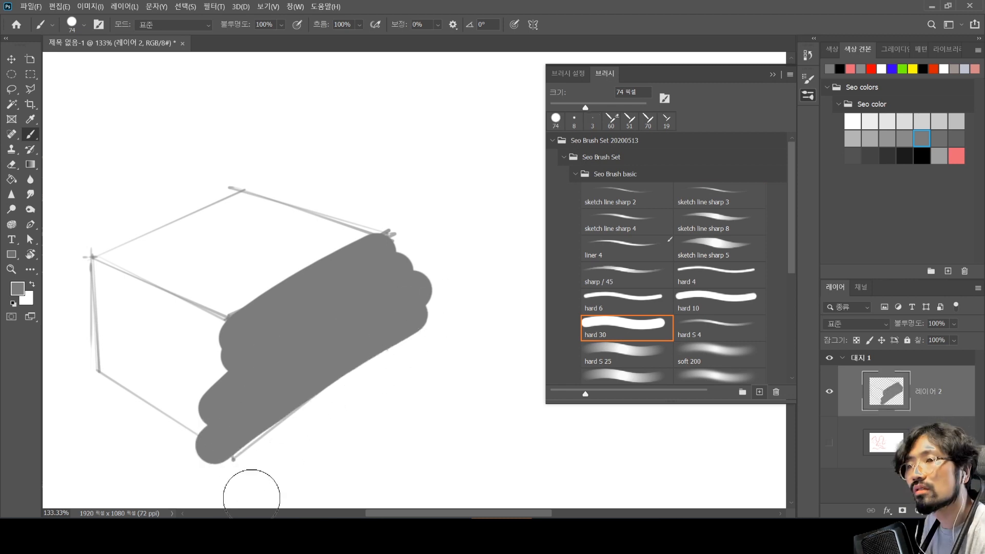
{"action": "key", "text": "ctrl+z"}
Cover the box's right face with solid gray on a new layer, and lower that layer's opacity to 43%
{"action": "key", "text": "ctrl+shift+n"}
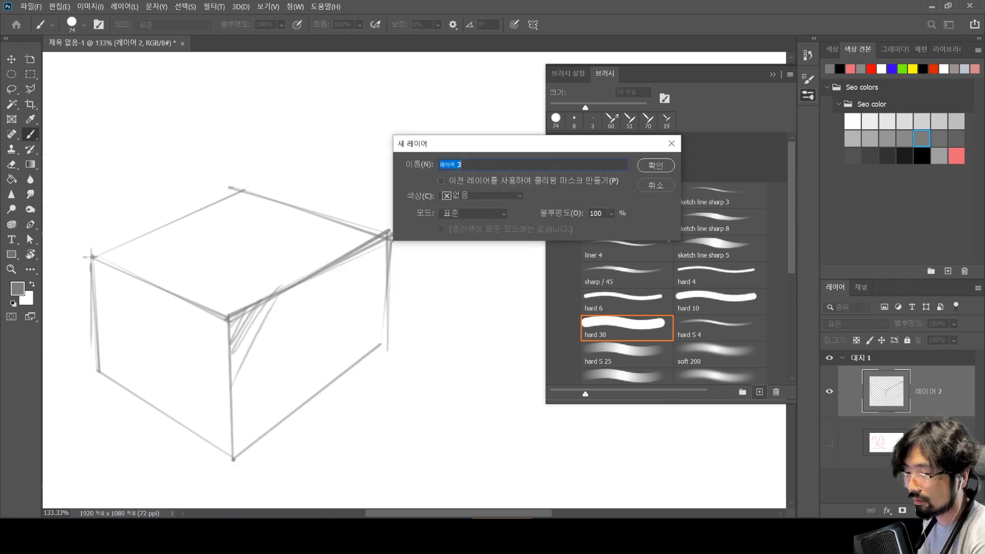
{"action": "key", "text": "Return"}
{"action": "mouse_move", "coordinate": [205, 361]}
{"action": "left_mouse_down"}
{"action": "mouse_move", "coordinate": [302, 285]}
{"action": "mouse_move", "coordinate": [270, 338]}
{"action": "mouse_move", "coordinate": [368, 287]}
{"action": "mouse_move", "coordinate": [217, 419]}
{"action": "mouse_move", "coordinate": [408, 294]}
{"action": "mouse_move", "coordinate": [219, 439]}
{"action": "mouse_move", "coordinate": [418, 308]}
{"action": "left_mouse_up"}
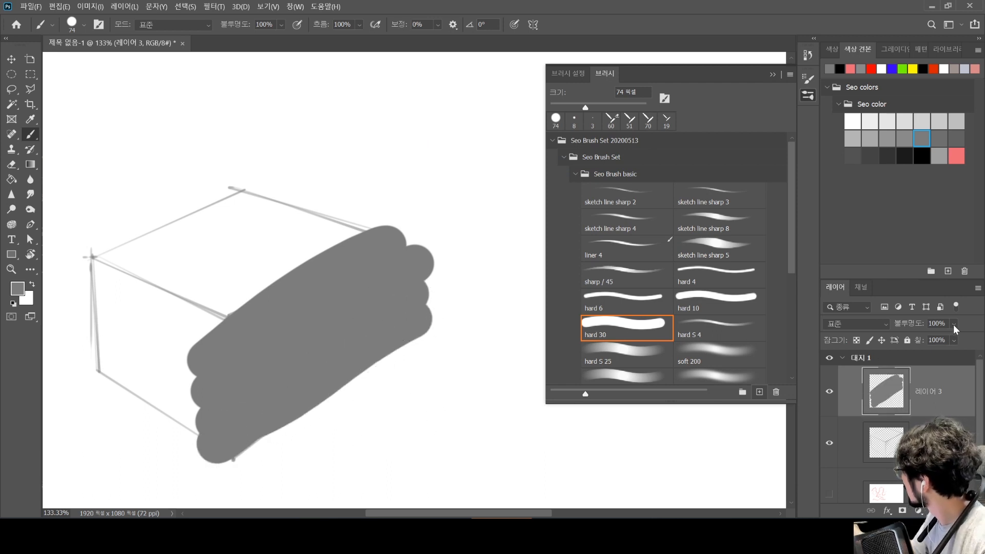
{"action": "left_click_drag", "start_coordinate": [943, 336], "coordinate": [946, 337]}
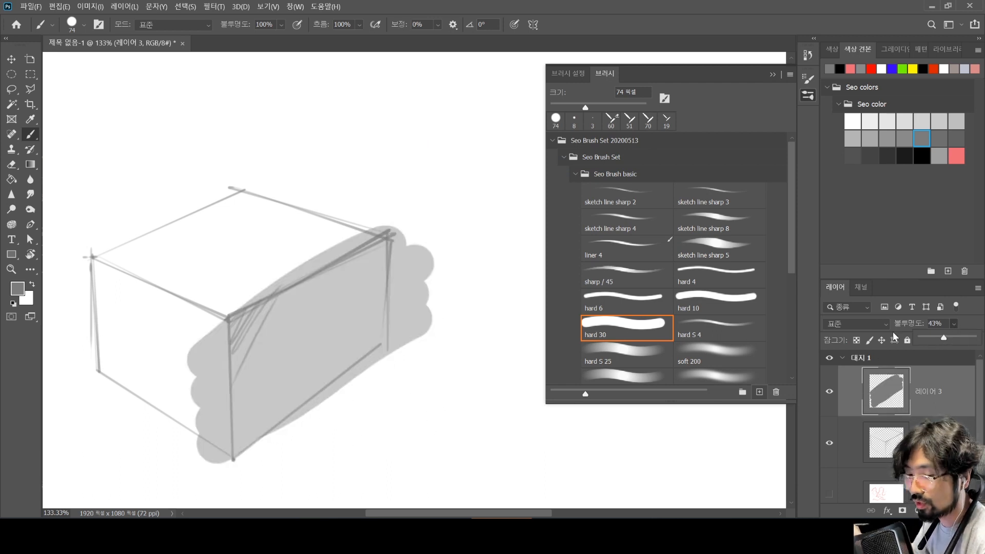
Erase the gray spilling past the right face's edges using the Eraser with the hard 30 preset at 49 px
{"action": "key", "text": "e"}
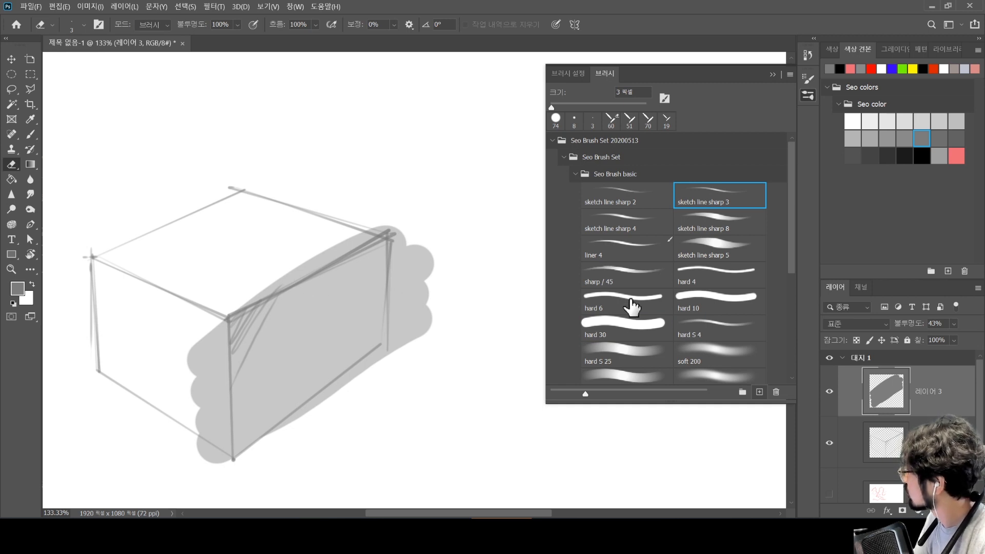
{"action": "left_click", "coordinate": [629, 322]}
{"action": "left_click_drag", "start_coordinate": [203, 319], "coordinate": [429, 205]}
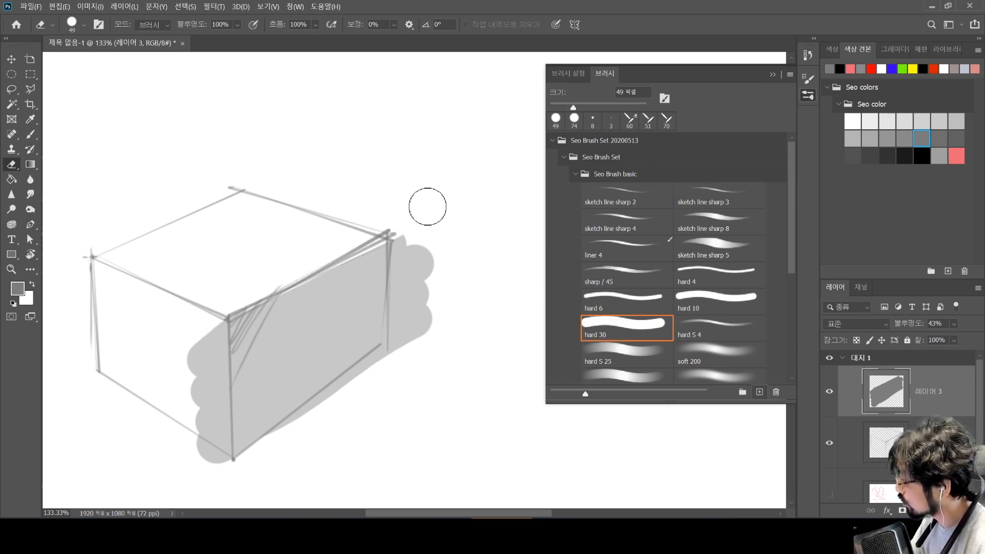
{"action": "key", "text": "ctrl+z"}
{"action": "mouse_move", "coordinate": [193, 314]}
{"action": "left_mouse_down"}
{"action": "mouse_move", "coordinate": [434, 200]}
{"action": "mouse_move", "coordinate": [400, 222]}
{"action": "mouse_move", "coordinate": [405, 350]}
{"action": "mouse_move", "coordinate": [410, 270]}
{"action": "mouse_move", "coordinate": [421, 268]}
{"action": "mouse_move", "coordinate": [431, 245]}
{"action": "left_mouse_up"}
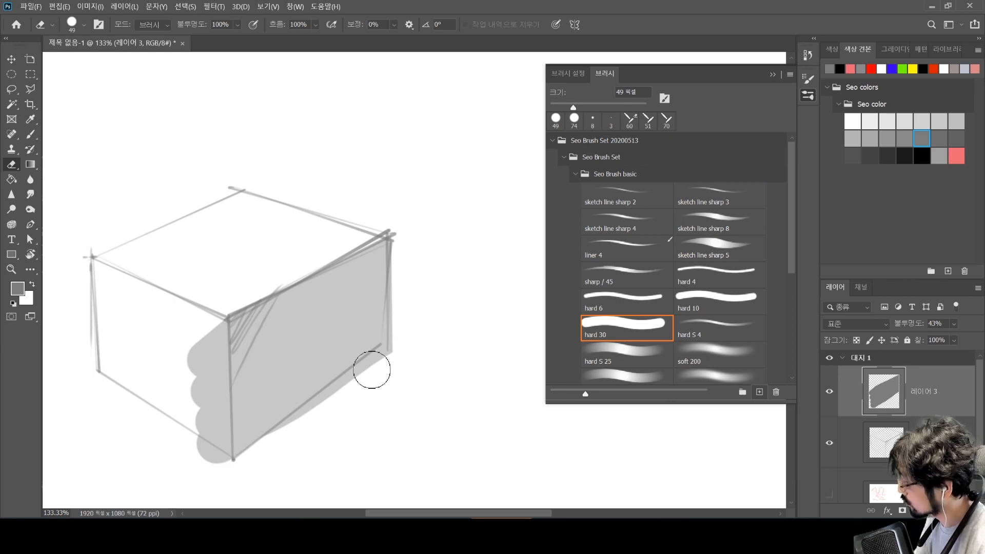
{"action": "left_click_drag", "start_coordinate": [374, 362], "coordinate": [343, 398]}
{"action": "mouse_move", "coordinate": [215, 462]}
{"action": "left_mouse_down"}
{"action": "mouse_move", "coordinate": [219, 302]}
{"action": "mouse_move", "coordinate": [191, 356]}
{"action": "left_mouse_up"}
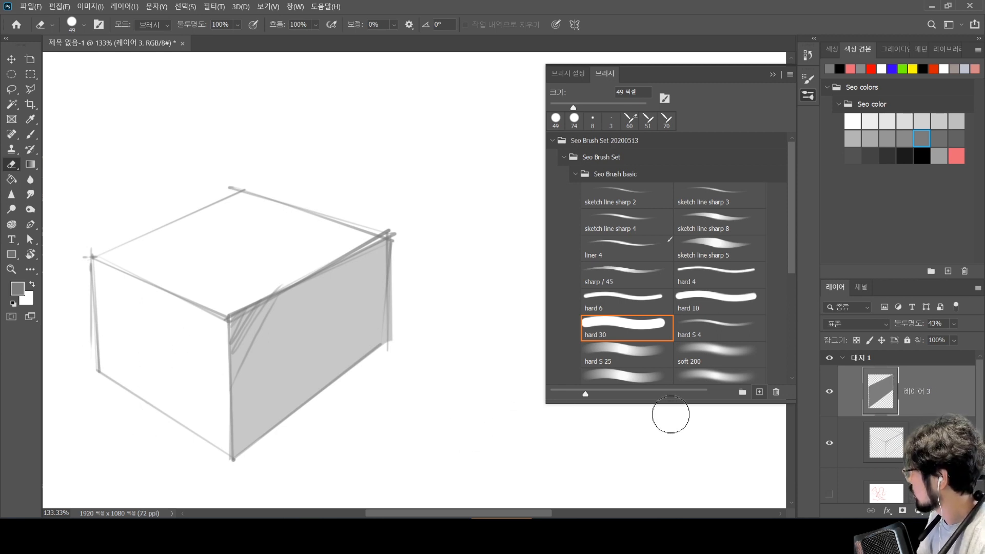
Select the box's left face by its four corners with the Polygonal Lasso tool
{"action": "left_click", "coordinate": [30, 88]}
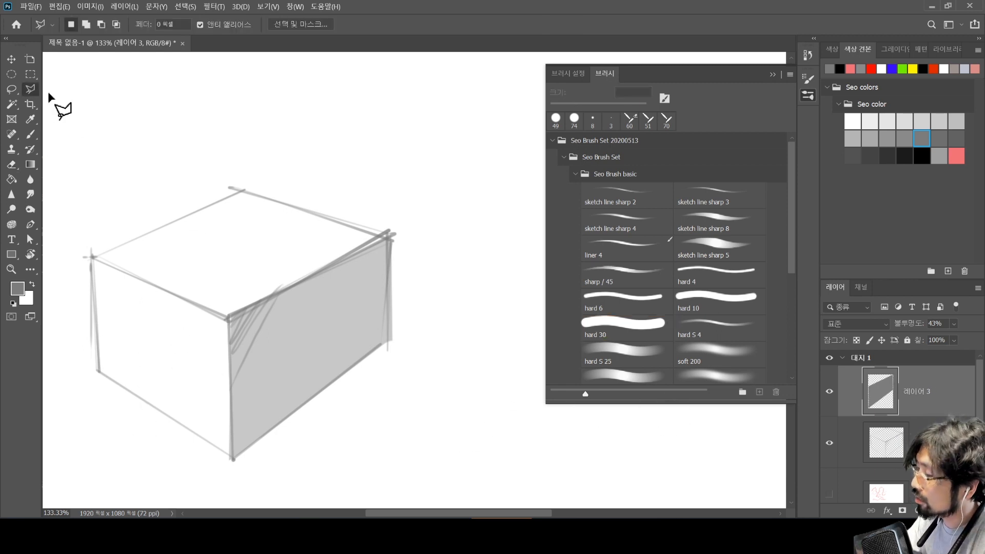
{"action": "left_click", "coordinate": [93, 257]}
{"action": "left_click", "coordinate": [227, 319]}
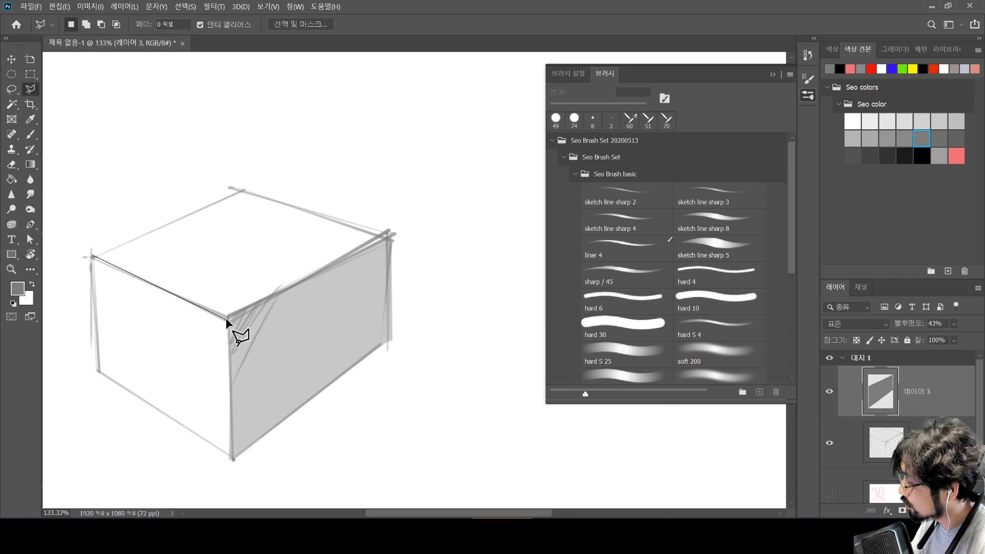
{"action": "left_click", "coordinate": [232, 458]}
{"action": "double_click", "coordinate": [99, 371]}
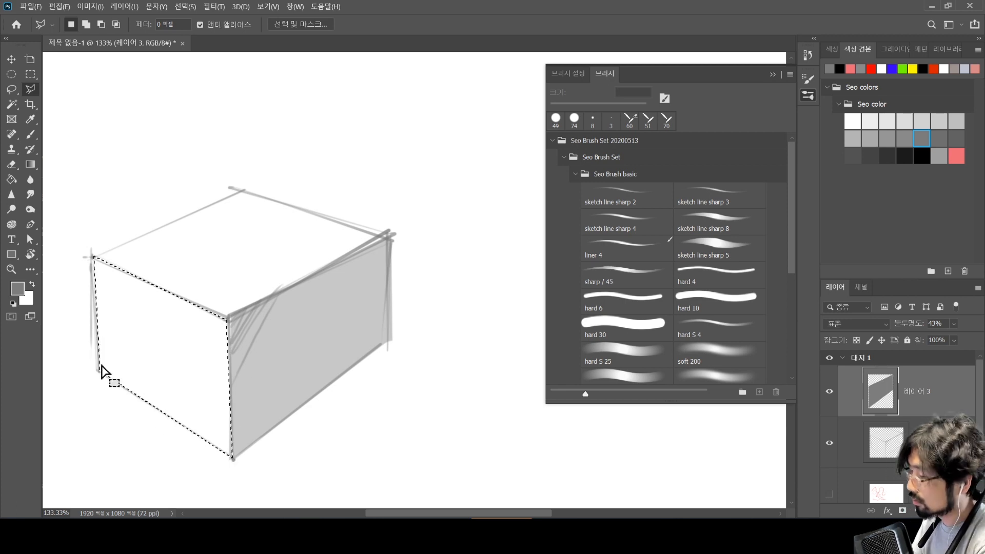
Shade the selected left face with diagonal gray strokes using the hard S 25 brush at 66 px, building darker tone toward the front edge
{"action": "left_click", "coordinate": [627, 354]}
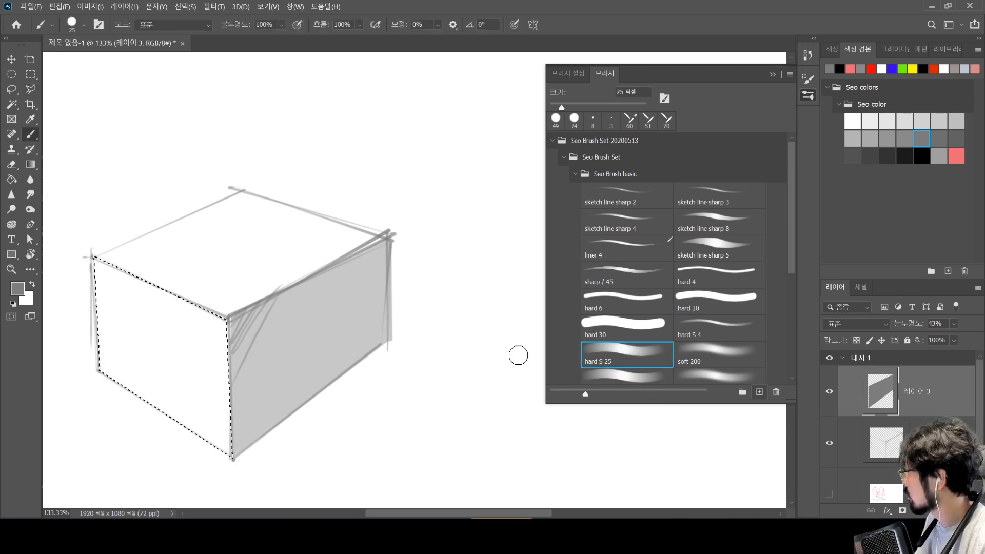
{"action": "left_click_drag", "start_coordinate": [306, 272], "coordinate": [308, 271]}
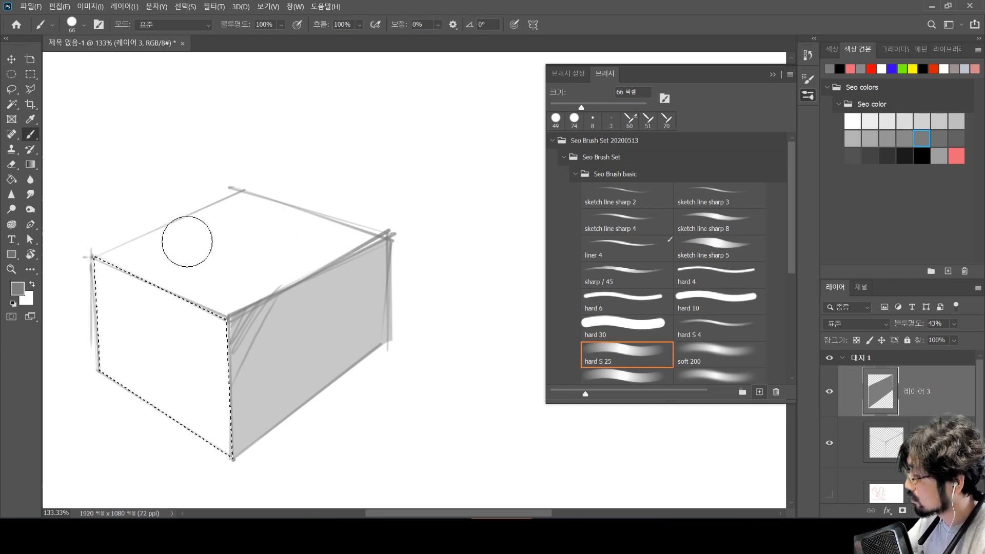
{"action": "left_click_drag", "start_coordinate": [186, 231], "coordinate": [265, 434]}
{"action": "left_click_drag", "start_coordinate": [271, 468], "coordinate": [172, 272]}
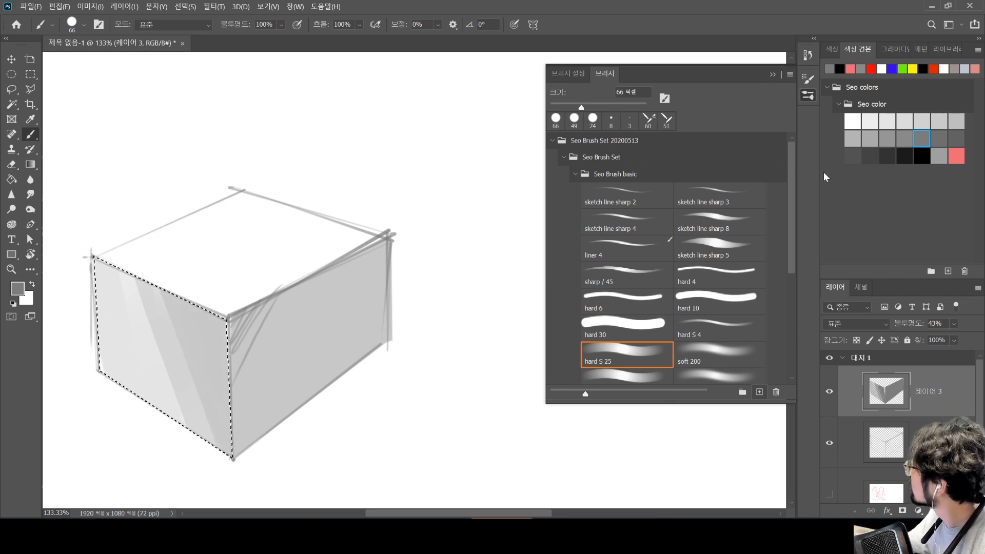
Deepen the left face's shading near the front edge with two darker gray swatches, and set the brush opacity to 86%
{"action": "left_click", "coordinate": [956, 138]}
{"action": "left_click_drag", "start_coordinate": [218, 336], "coordinate": [236, 405]}
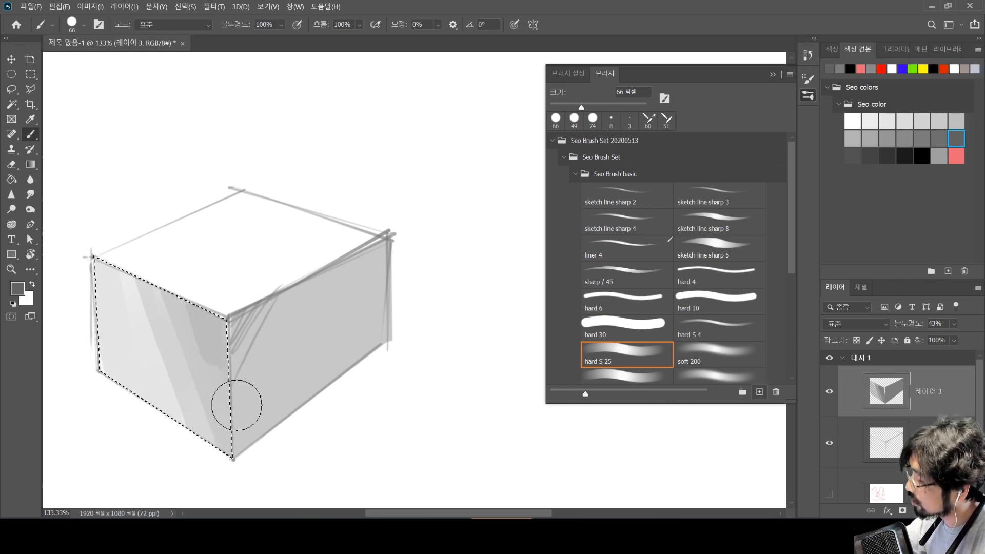
{"action": "left_click", "coordinate": [852, 155]}
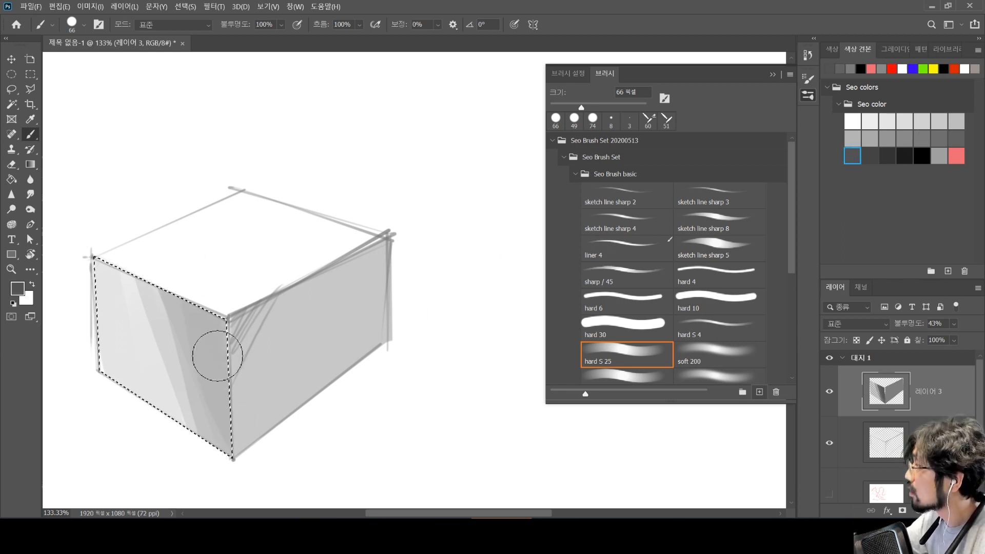
{"action": "left_click", "coordinate": [281, 24]}
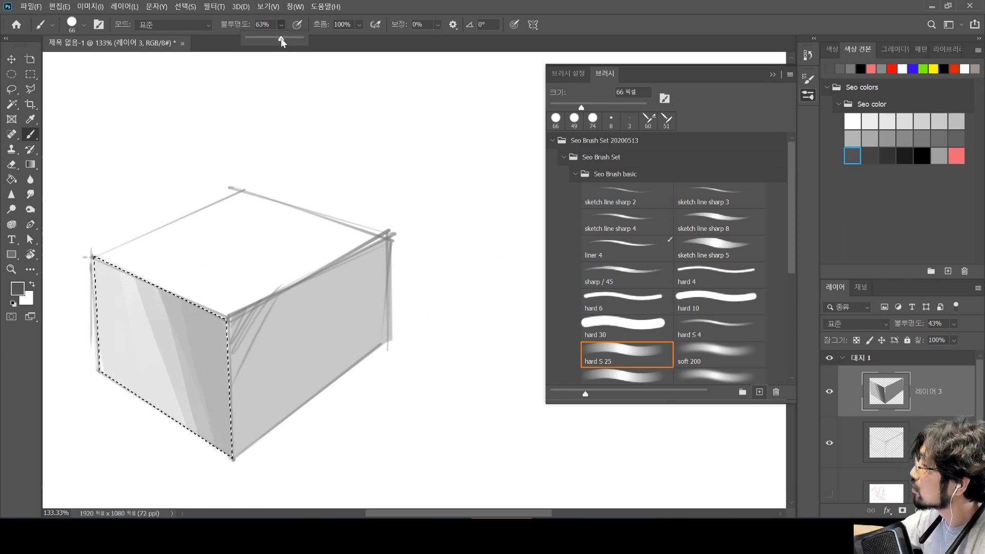
{"action": "left_click_drag", "start_coordinate": [281, 38], "coordinate": [295, 39]}
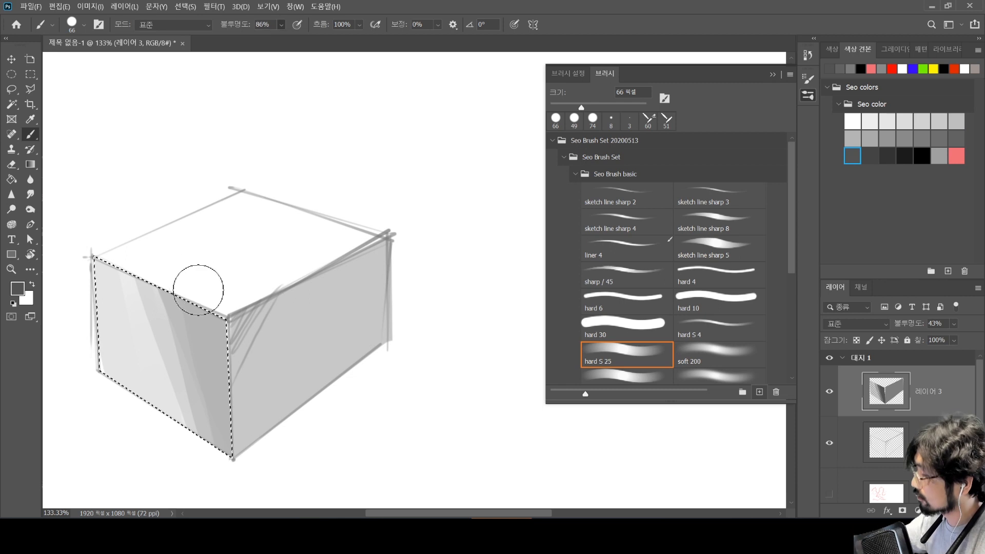
Paint near-black diagonal streaks over the left face on a new layer, darkest at the front edge, and deselect the face
{"action": "left_click", "coordinate": [904, 155]}
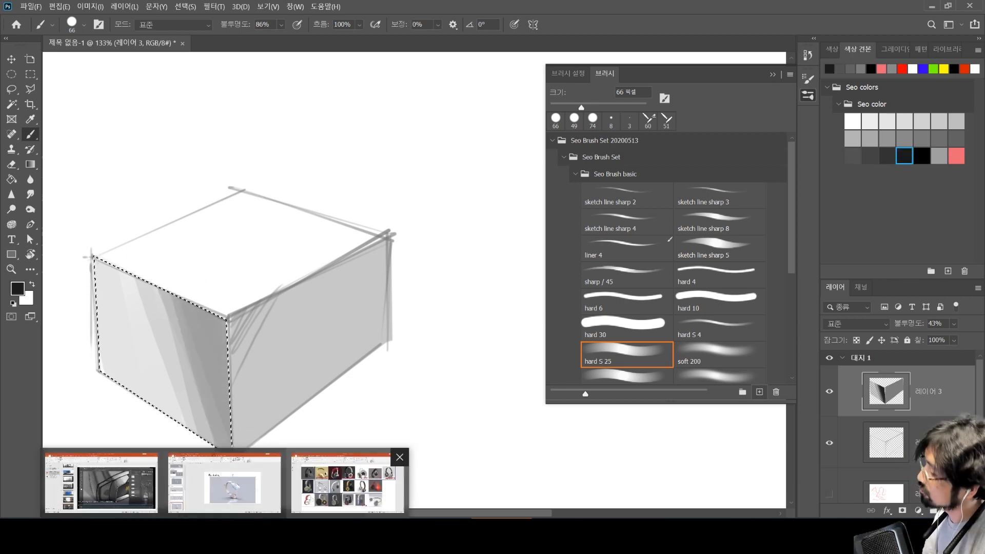
{"action": "key", "text": "ctrl+shift+alt+n"}
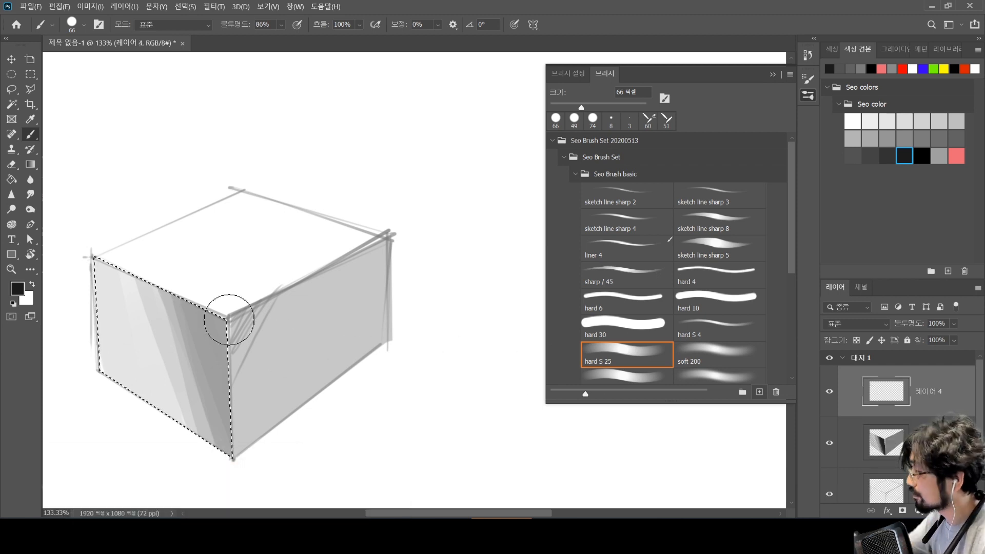
{"action": "left_click_drag", "start_coordinate": [138, 275], "coordinate": [169, 341]}
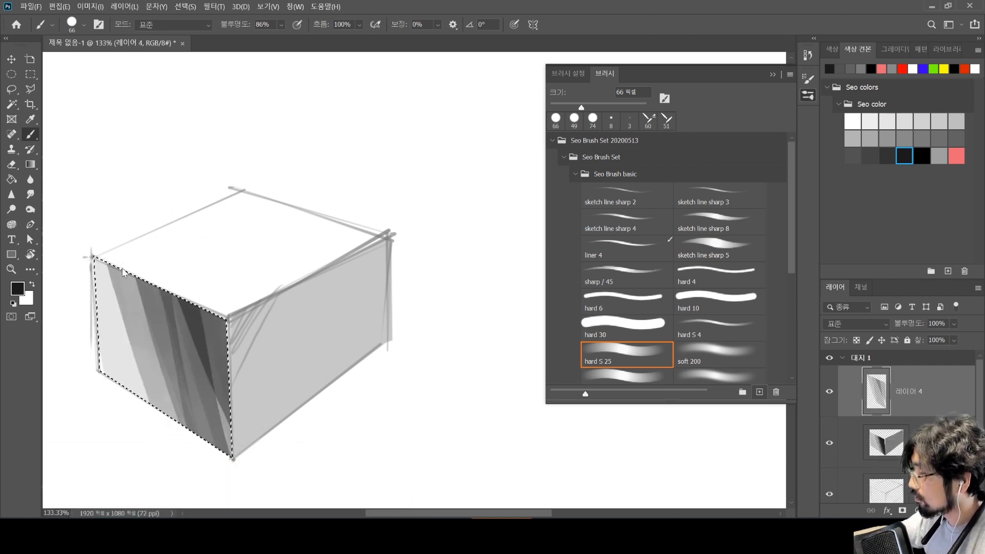
{"action": "left_click_drag", "start_coordinate": [143, 308], "coordinate": [161, 364]}
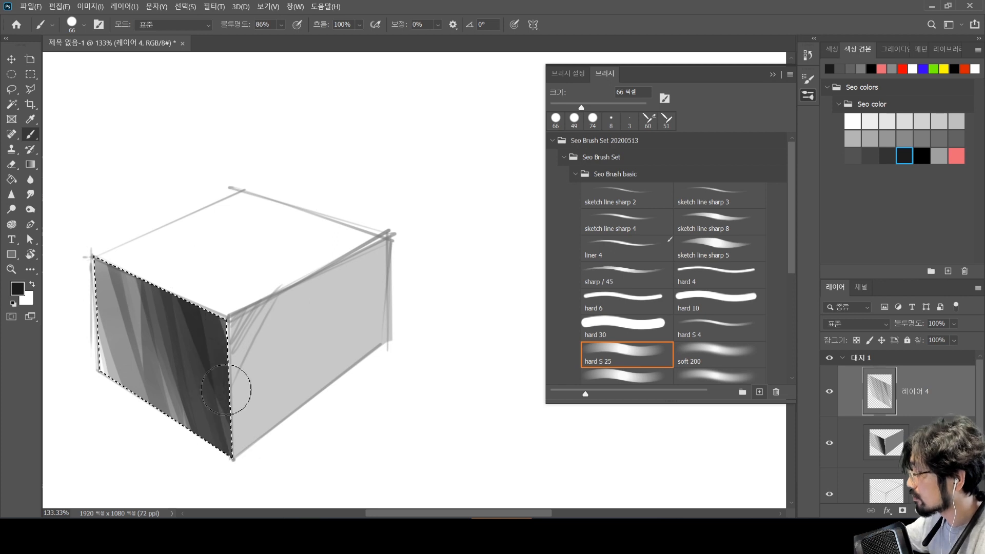
{"action": "mouse_move", "coordinate": [287, 539]}
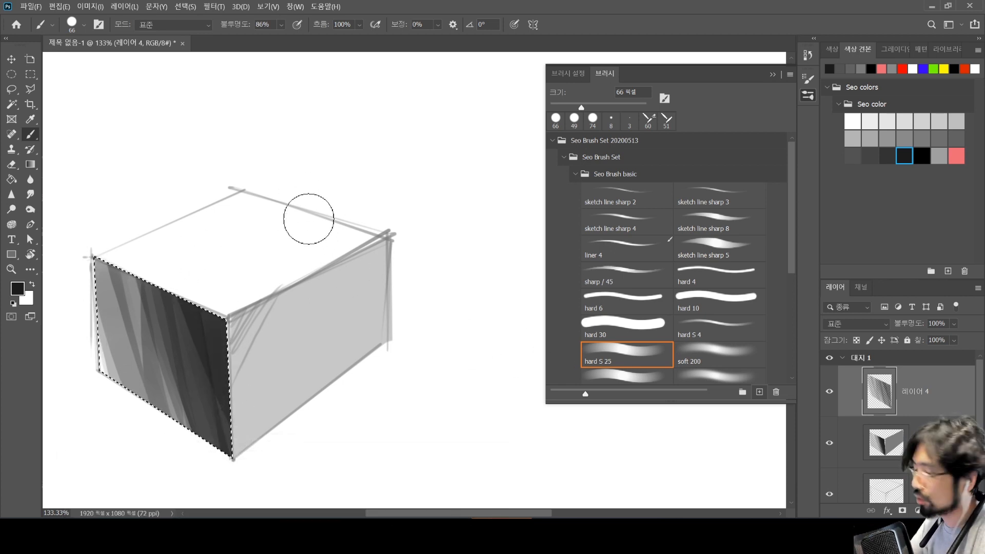
{"action": "key", "text": "ctrl+d"}
Try a wavy stroke above the box with the hard-edged 66 px tip and one with a softened 81 px tip, undoing both
{"action": "mouse_move", "coordinate": [123, 165]}
{"action": "left_mouse_down"}
{"action": "mouse_move", "coordinate": [295, 134]}
{"action": "mouse_move", "coordinate": [398, 190]}
{"action": "left_mouse_up"}
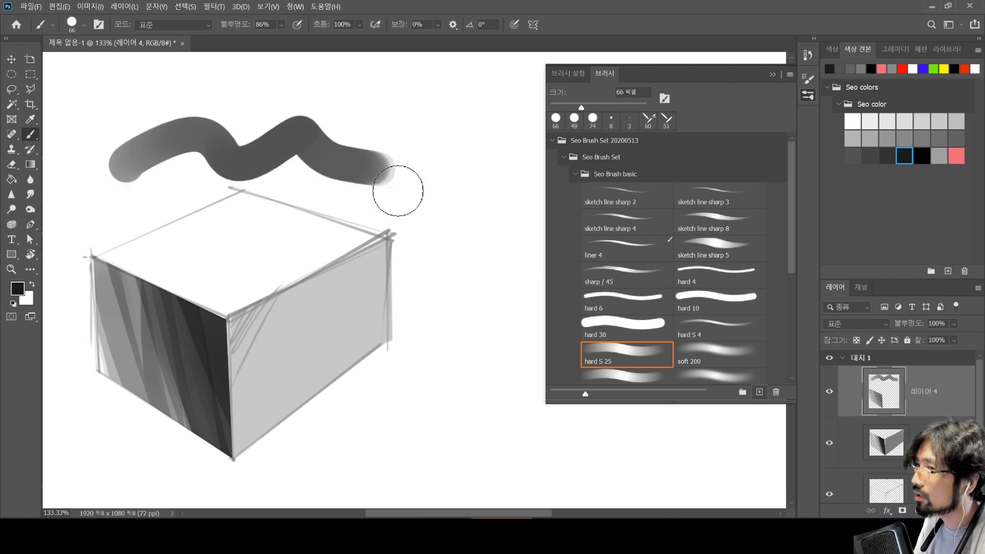
{"action": "key", "text": "ctrl+z"}
{"action": "mouse_move", "coordinate": [288, 189]}
{"action": "left_mouse_down"}
{"action": "mouse_move", "coordinate": [325, 114]}
{"action": "mouse_move", "coordinate": [291, 119]}
{"action": "mouse_move", "coordinate": [311, 119]}
{"action": "left_mouse_up"}
{"action": "mouse_move", "coordinate": [148, 154]}
{"action": "left_mouse_down"}
{"action": "mouse_move", "coordinate": [253, 153]}
{"action": "mouse_move", "coordinate": [394, 197]}
{"action": "left_mouse_up"}
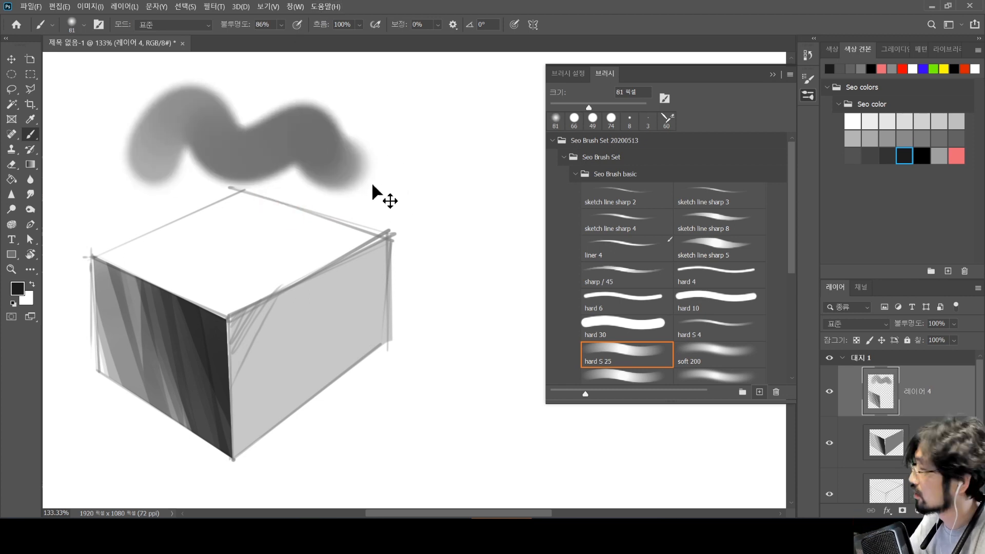
{"action": "key", "text": "ctrl+z"}
Compare trial strokes from a hard 151 px tip and a soft 150 px tip, undoing both and keeping the soft tip
{"action": "mouse_move", "coordinate": [326, 167]}
{"action": "left_mouse_down"}
{"action": "mouse_move", "coordinate": [348, 185]}
{"action": "mouse_move", "coordinate": [302, 181]}
{"action": "mouse_move", "coordinate": [345, 189]}
{"action": "mouse_move", "coordinate": [342, 180]}
{"action": "mouse_move", "coordinate": [335, 307]}
{"action": "mouse_move", "coordinate": [277, 479]}
{"action": "left_mouse_up"}
{"action": "left_click_drag", "start_coordinate": [189, 165], "coordinate": [349, 133]}
{"action": "key", "text": "ctrl+z"}
{"action": "left_click_drag", "start_coordinate": [328, 187], "coordinate": [340, 200]}
{"action": "mouse_move", "coordinate": [202, 152]}
{"action": "left_mouse_down"}
{"action": "mouse_move", "coordinate": [242, 136]}
{"action": "mouse_move", "coordinate": [370, 138]}
{"action": "left_mouse_up"}
{"action": "key", "text": "ctrl+z"}
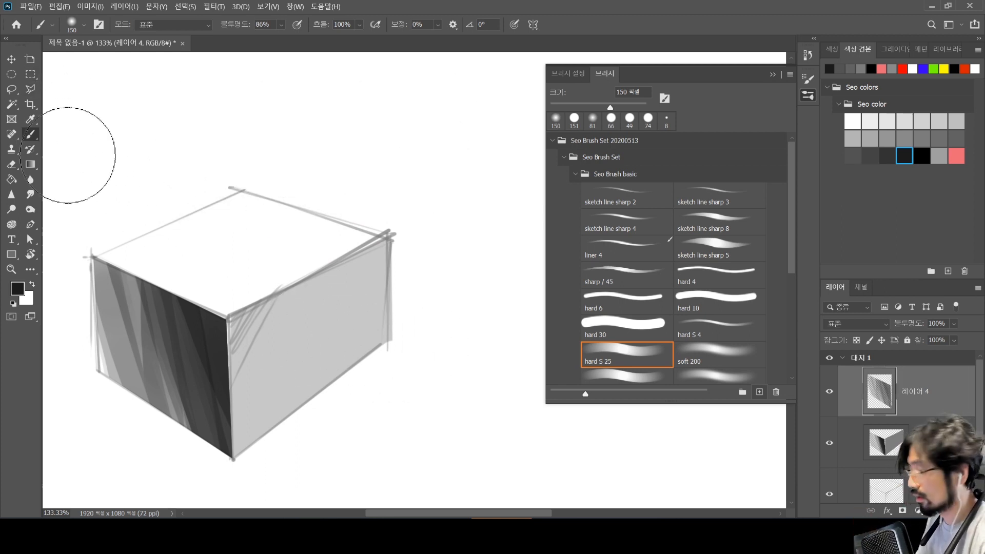
On a new layer, enlarge the soft brush to 282 px and try a stroke above the box, undoing that stroke
{"action": "key", "text": "ctrl+shift+n"}
{"action": "key", "text": "Return"}
{"action": "left_click_drag", "start_coordinate": [207, 187], "coordinate": [290, 190]}
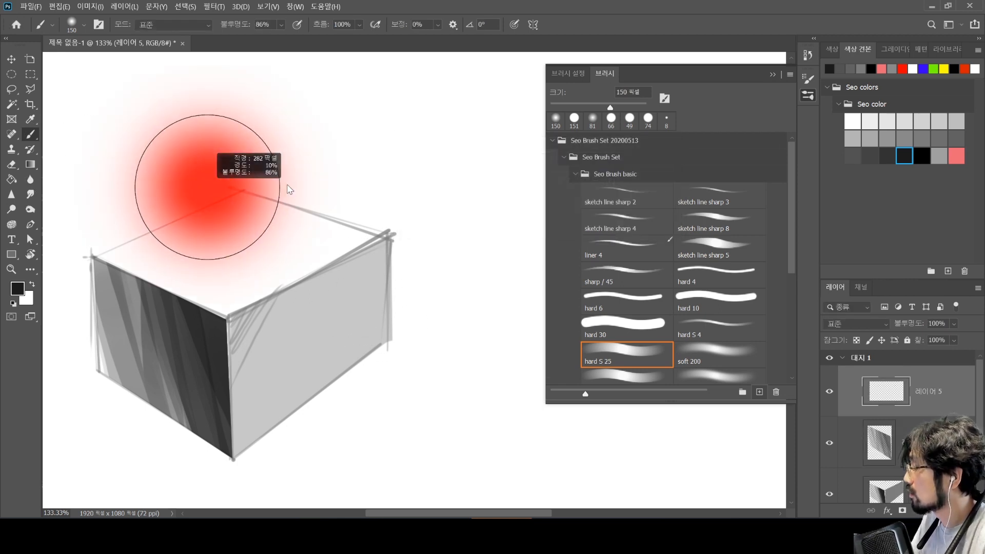
{"action": "left_click_drag", "start_coordinate": [121, 165], "coordinate": [329, 121]}
{"action": "key", "text": "ctrl+z"}
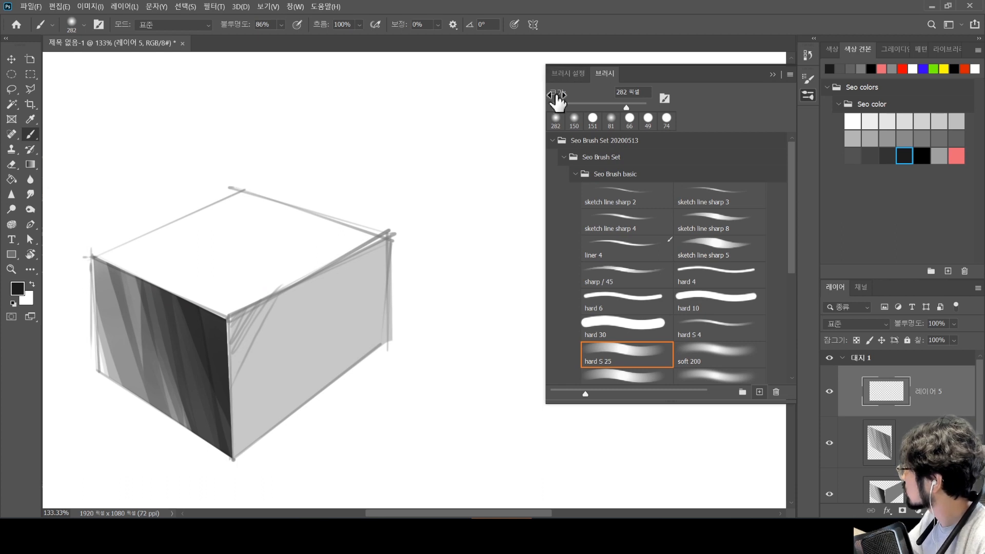
Set the brush tip's spacing to 14% and hardness to 1%, and paint soft gray shading across the back of the box's top face
{"action": "left_click", "coordinate": [568, 73]}
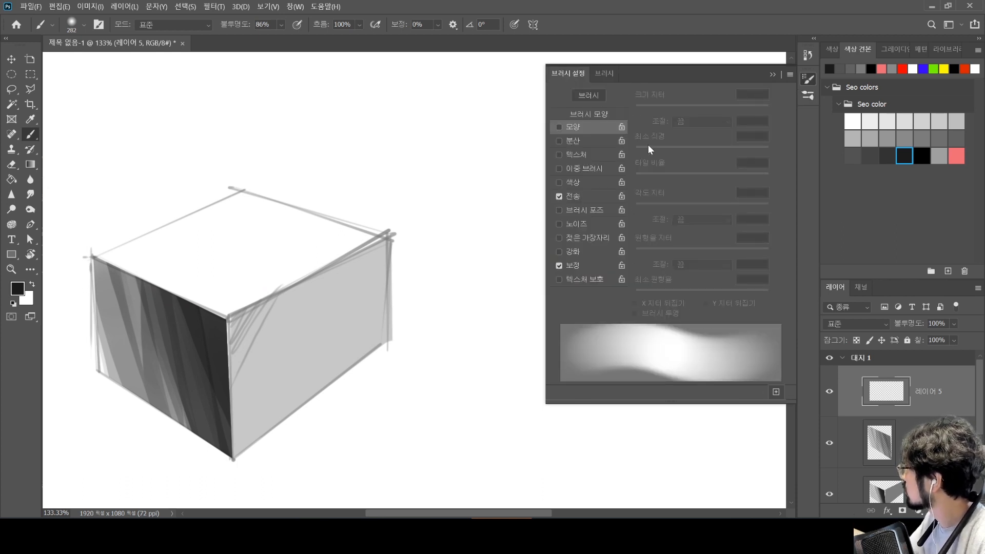
{"action": "left_click", "coordinate": [597, 115]}
{"action": "left_click_drag", "start_coordinate": [637, 290], "coordinate": [645, 287]}
{"action": "left_click_drag", "start_coordinate": [298, 218], "coordinate": [299, 183]}
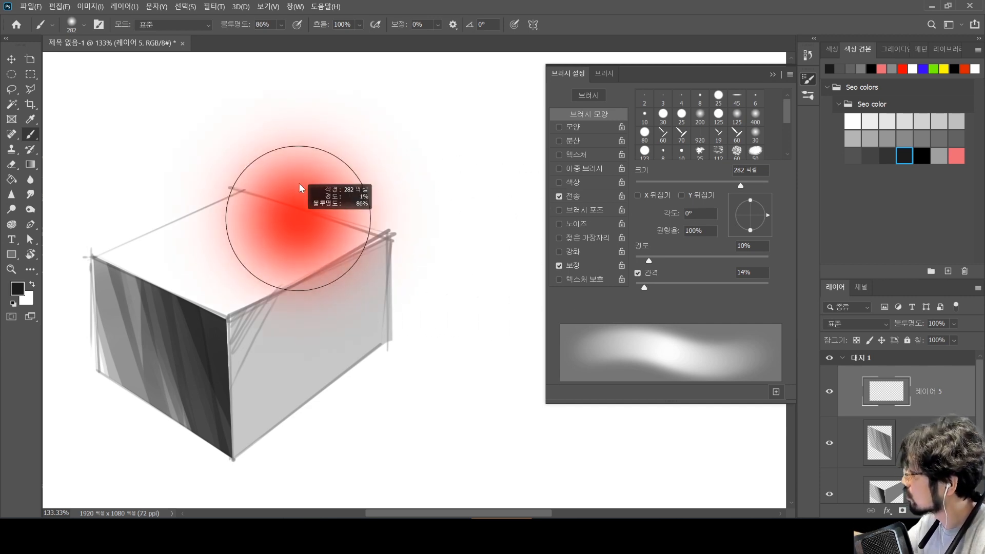
{"action": "left_click_drag", "start_coordinate": [283, 48], "coordinate": [283, 51]}
{"action": "mouse_move", "coordinate": [253, 158]}
{"action": "left_mouse_down"}
{"action": "mouse_move", "coordinate": [308, 127]}
{"action": "mouse_move", "coordinate": [209, 165]}
{"action": "mouse_move", "coordinate": [279, 179]}
{"action": "mouse_move", "coordinate": [395, 154]}
{"action": "left_mouse_up"}
Erase the gray shading outside the box's top face along its back edges with the hard-edged eraser, using 49 px and 96 px sizes
{"action": "key", "text": "e"}
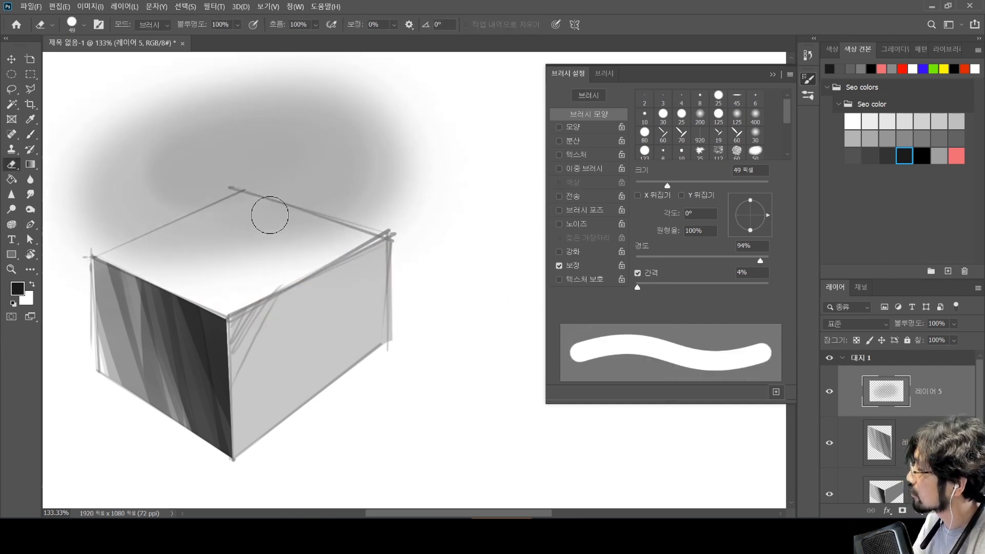
{"action": "left_click", "coordinate": [74, 253]}
{"action": "left_click_drag", "start_coordinate": [77, 252], "coordinate": [328, 122]}
{"action": "left_click_drag", "start_coordinate": [48, 266], "coordinate": [308, 161]}
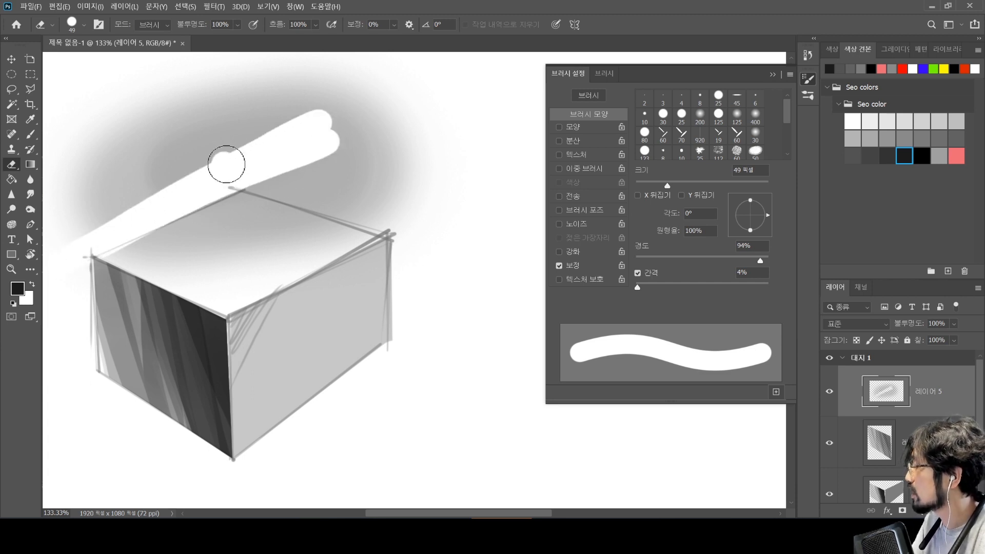
{"action": "mouse_move", "coordinate": [402, 223]}
{"action": "left_mouse_down"}
{"action": "mouse_move", "coordinate": [287, 177]}
{"action": "mouse_move", "coordinate": [359, 183]}
{"action": "left_mouse_up"}
{"action": "mouse_move", "coordinate": [436, 226]}
{"action": "left_mouse_down"}
{"action": "mouse_move", "coordinate": [231, 159]}
{"action": "mouse_move", "coordinate": [319, 134]}
{"action": "mouse_move", "coordinate": [347, 84]}
{"action": "mouse_move", "coordinate": [176, 165]}
{"action": "mouse_move", "coordinate": [55, 176]}
{"action": "mouse_move", "coordinate": [165, 37]}
{"action": "left_mouse_up"}
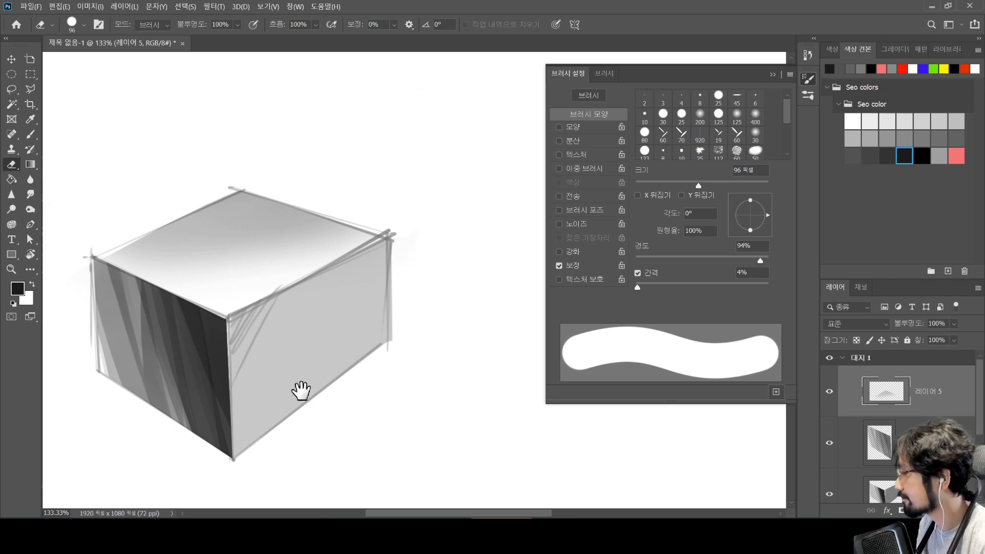
{"action": "mouse_move", "coordinate": [297, 392]}
{"action": "left_mouse_down"}
{"action": "mouse_move", "coordinate": [275, 414]}
{"action": "mouse_move", "coordinate": [293, 417]}
{"action": "mouse_move", "coordinate": [256, 366]}
{"action": "left_mouse_up"}
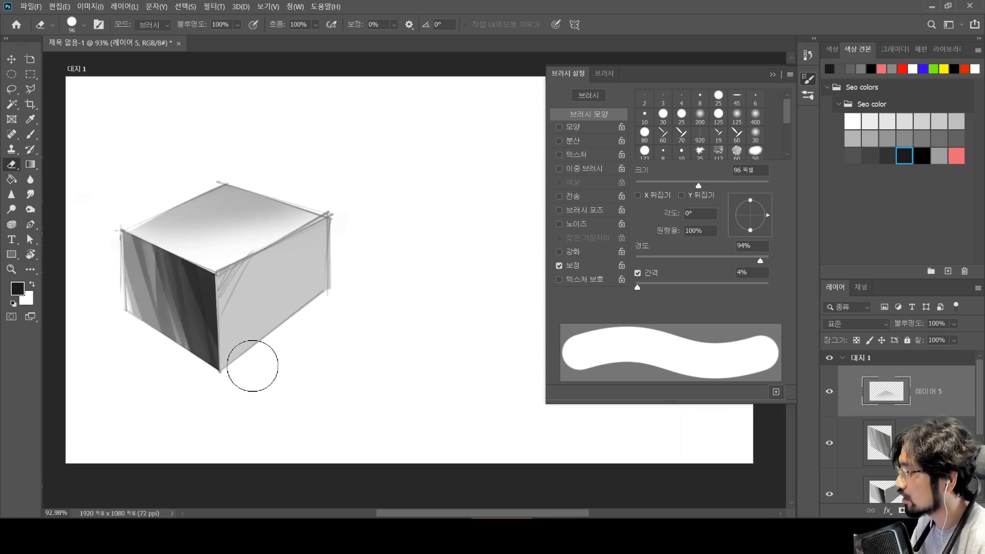